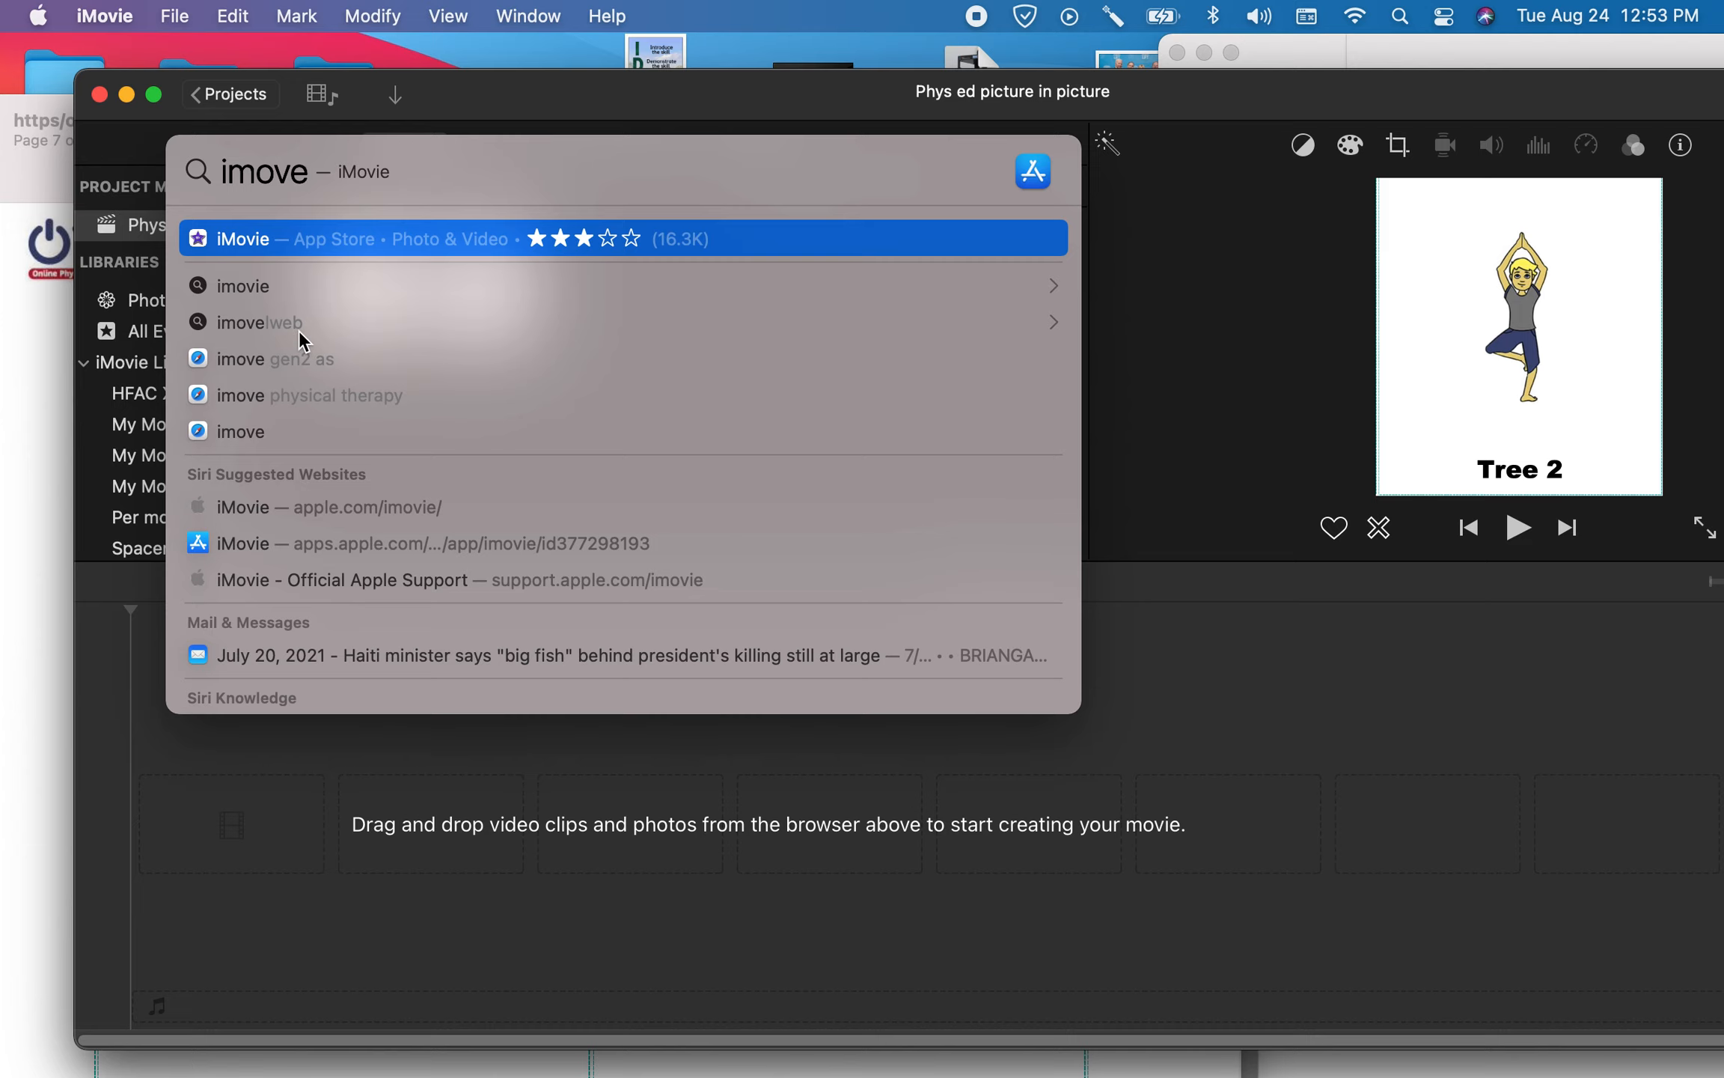
- Dismiss the search overlay and reopen the "Phys ed picture in picture" project from the projects overview
click(1031, 776)
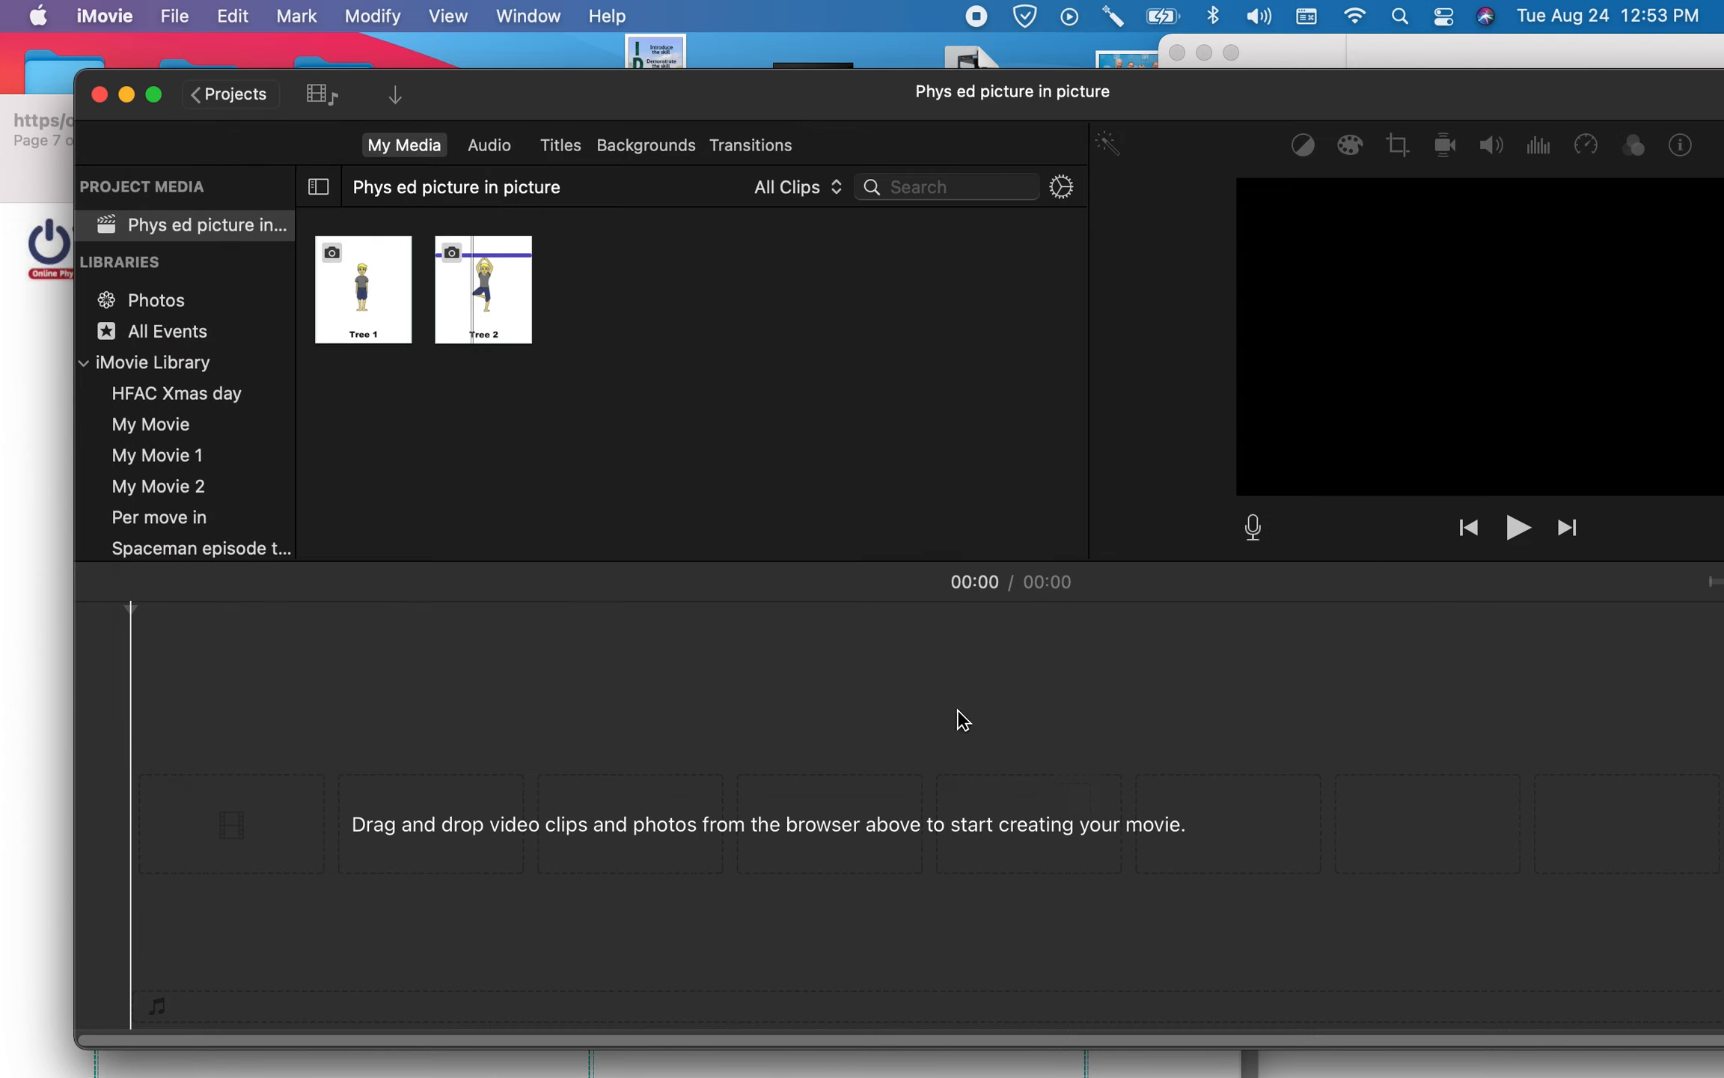
click(230, 94)
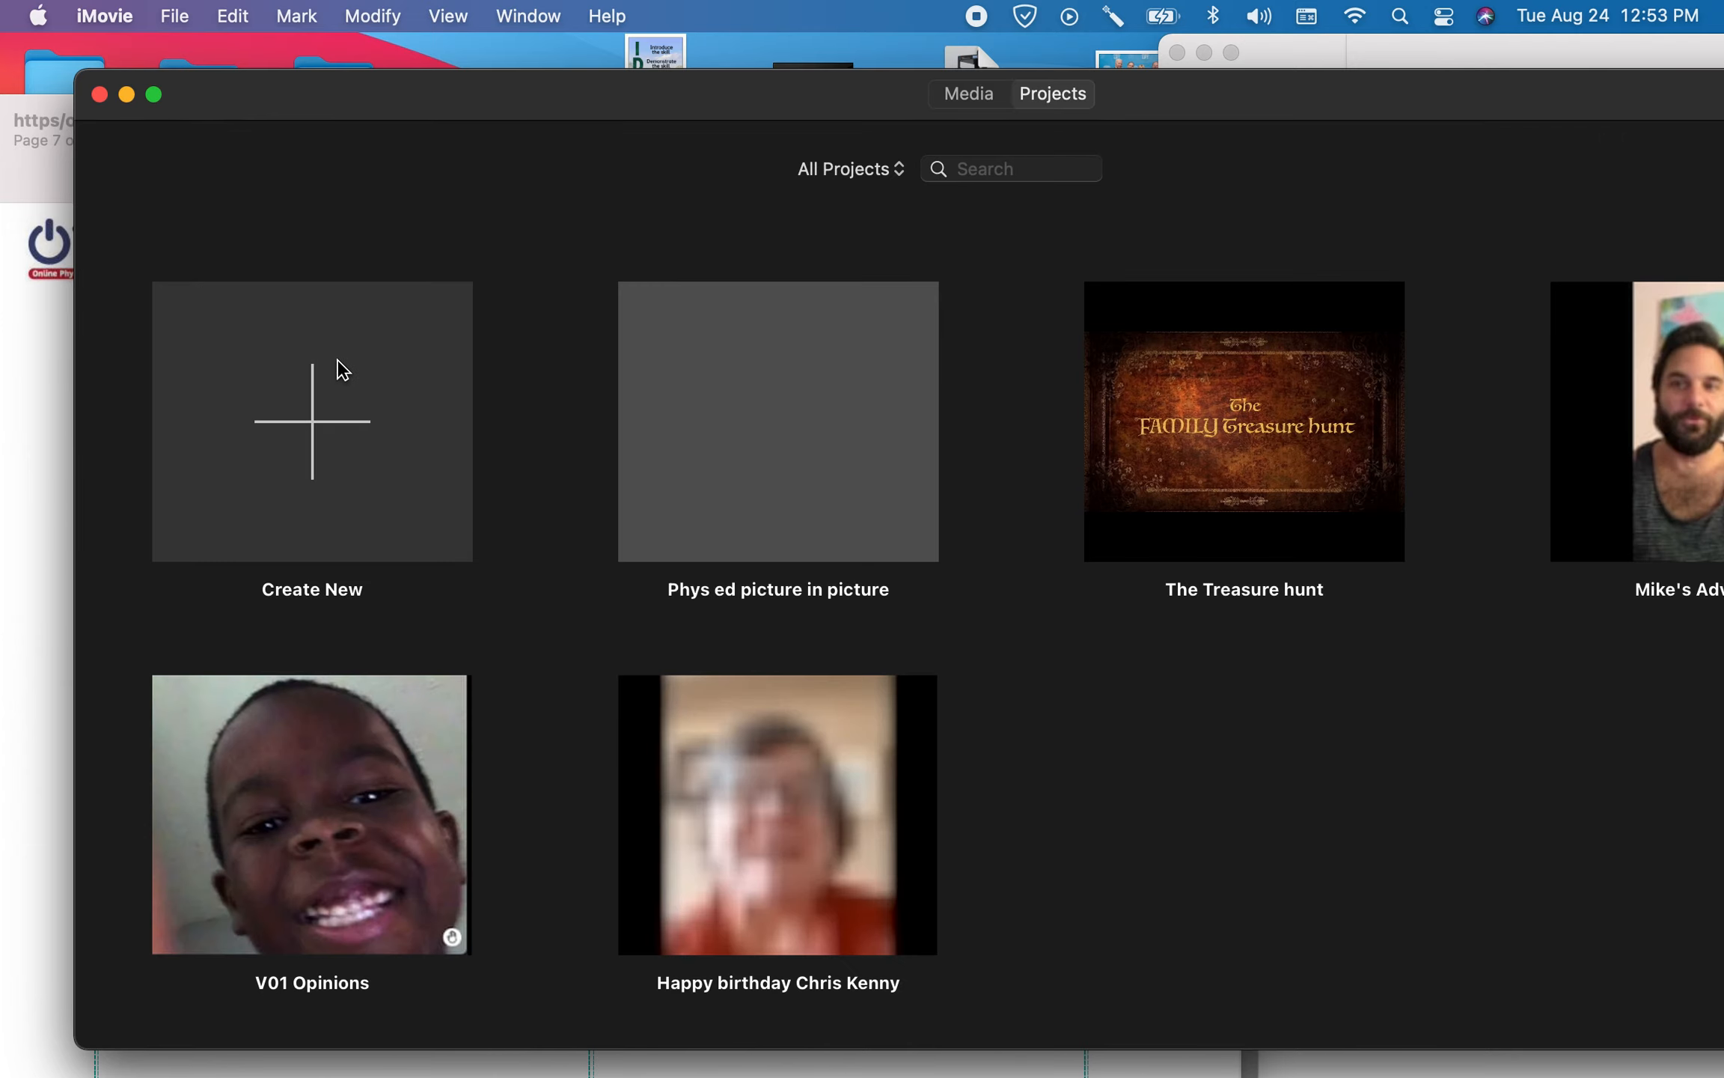
click(827, 446)
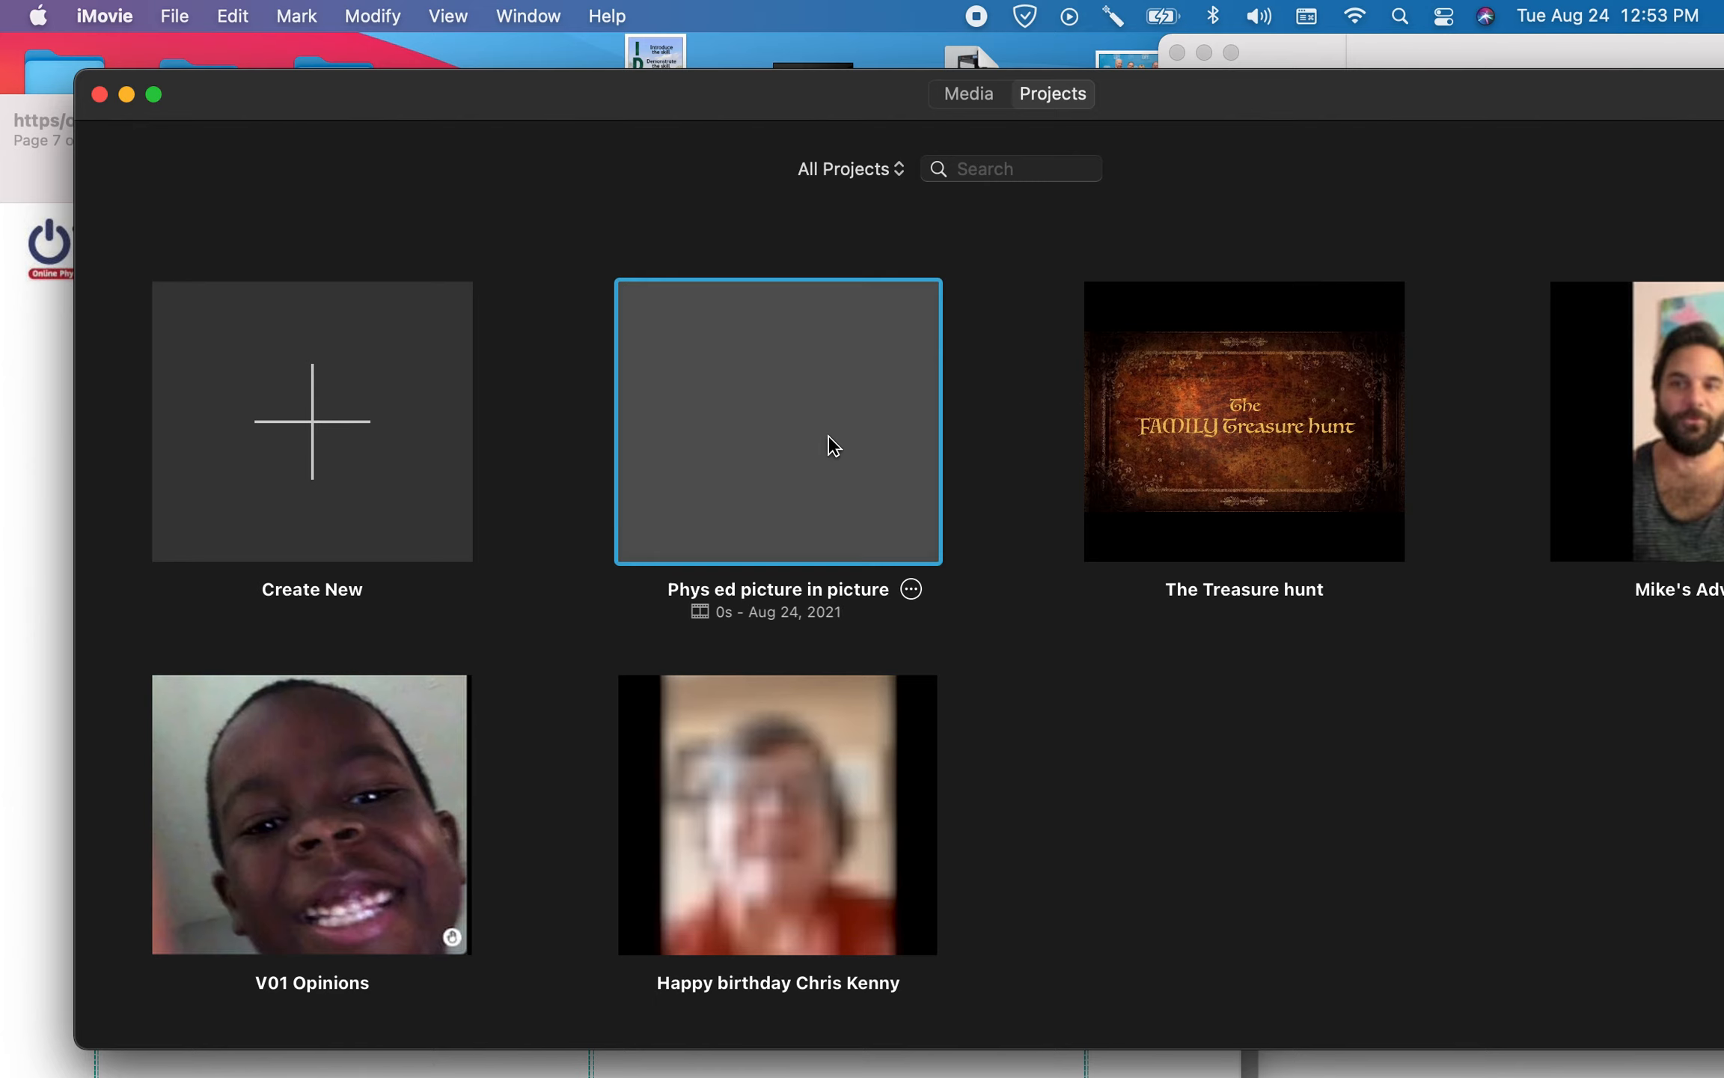
double_click(831, 447)
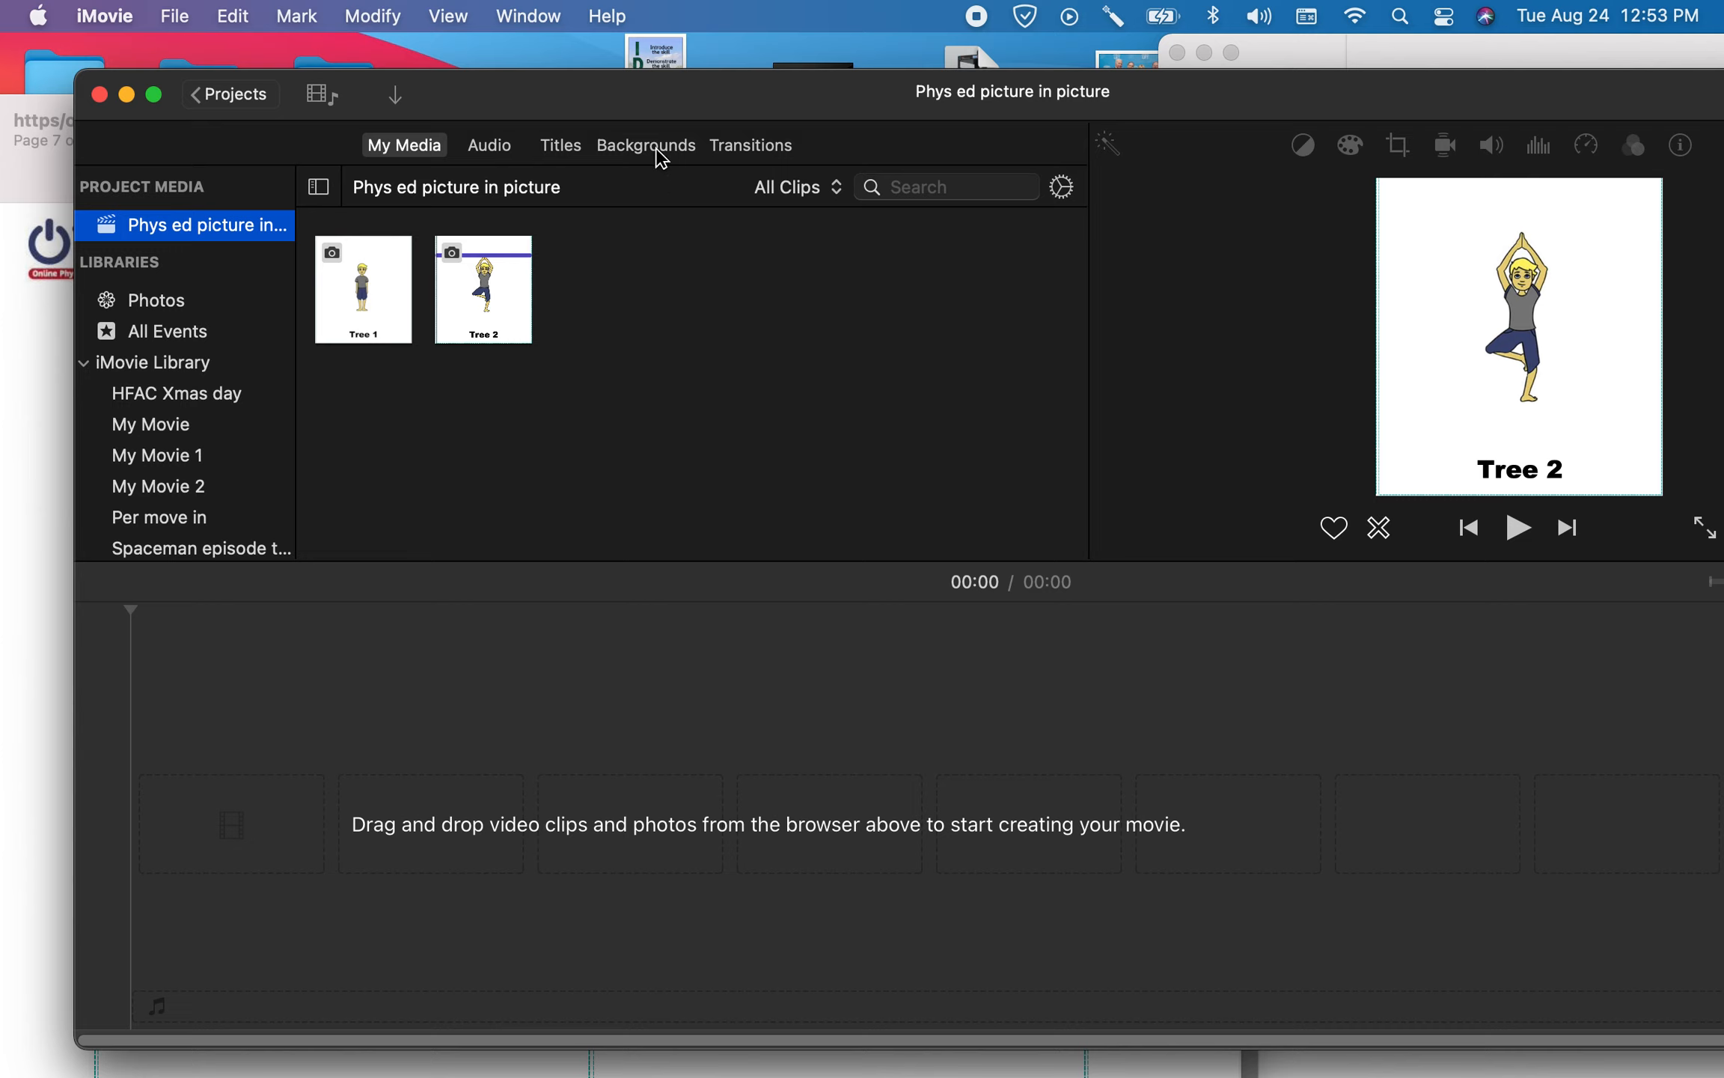
mouse_move(637, 129)
mouse_down()
mouse_move(1020, 97)
mouse_move(725, 15)
mouse_move(598, 9)
mouse_move(835, 289)
mouse_move(701, 223)
mouse_move(638, 157)
mouse_up()
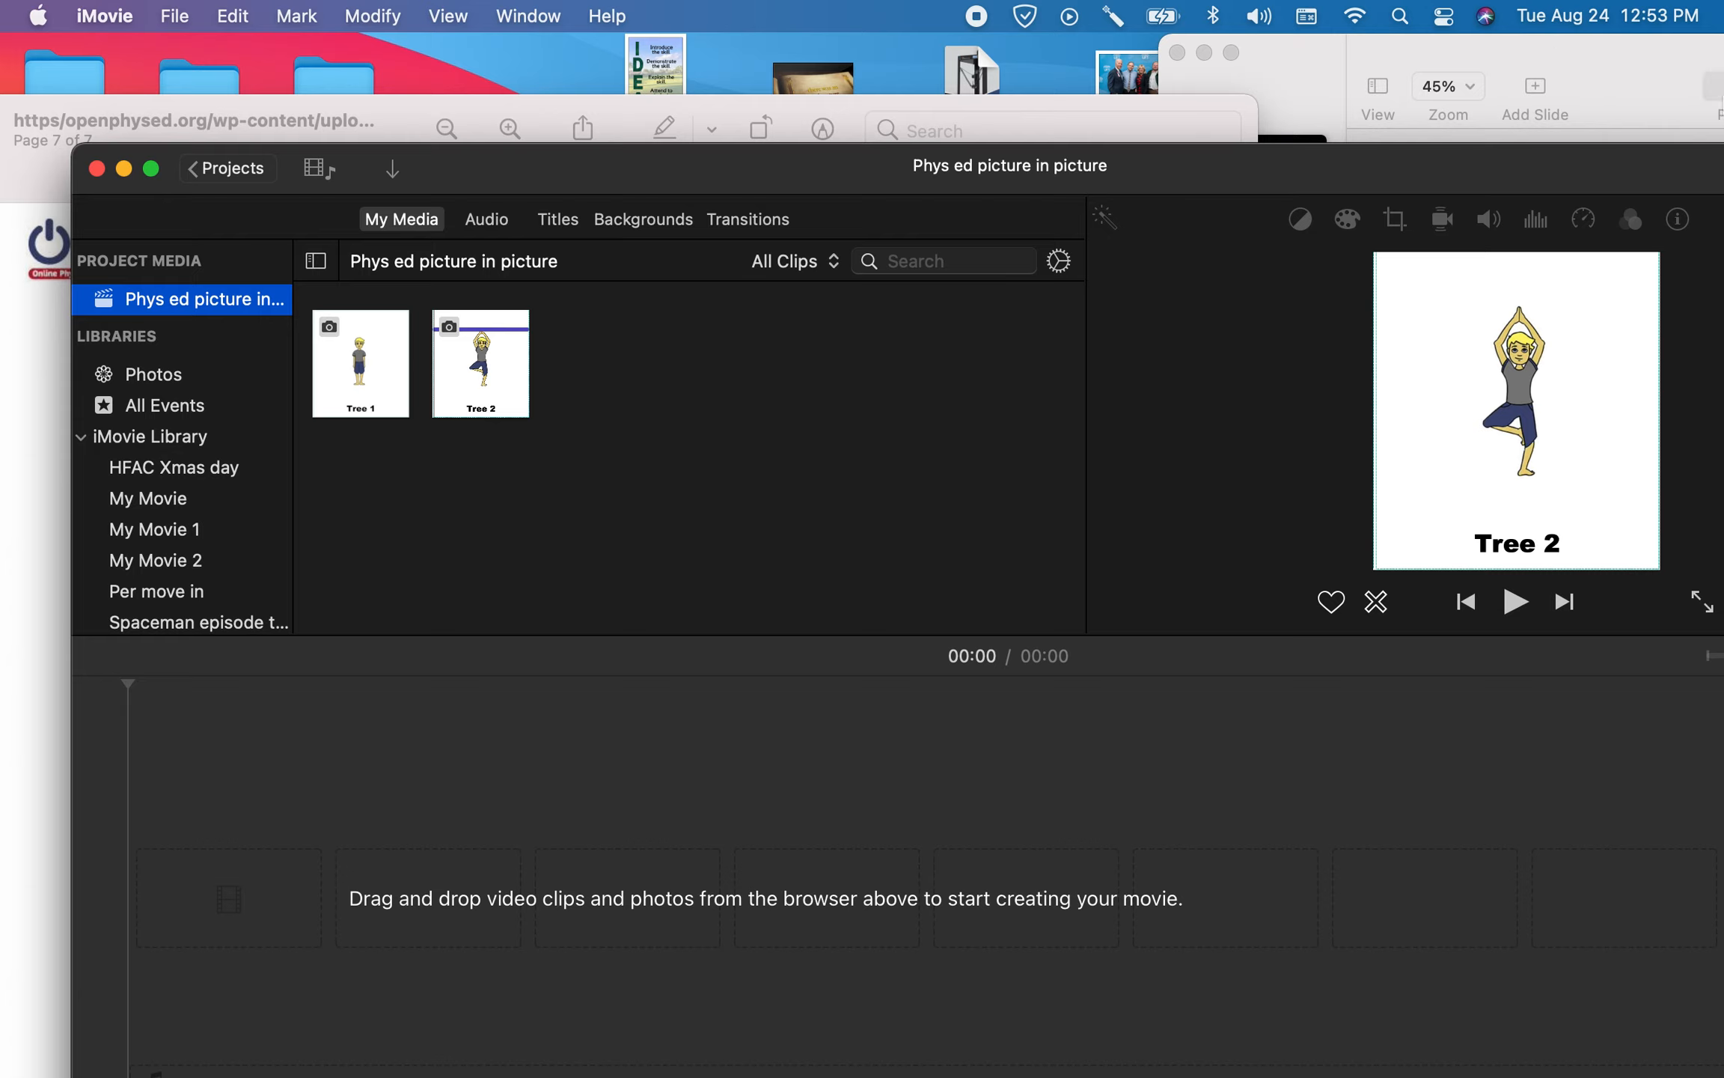
click(557, 73)
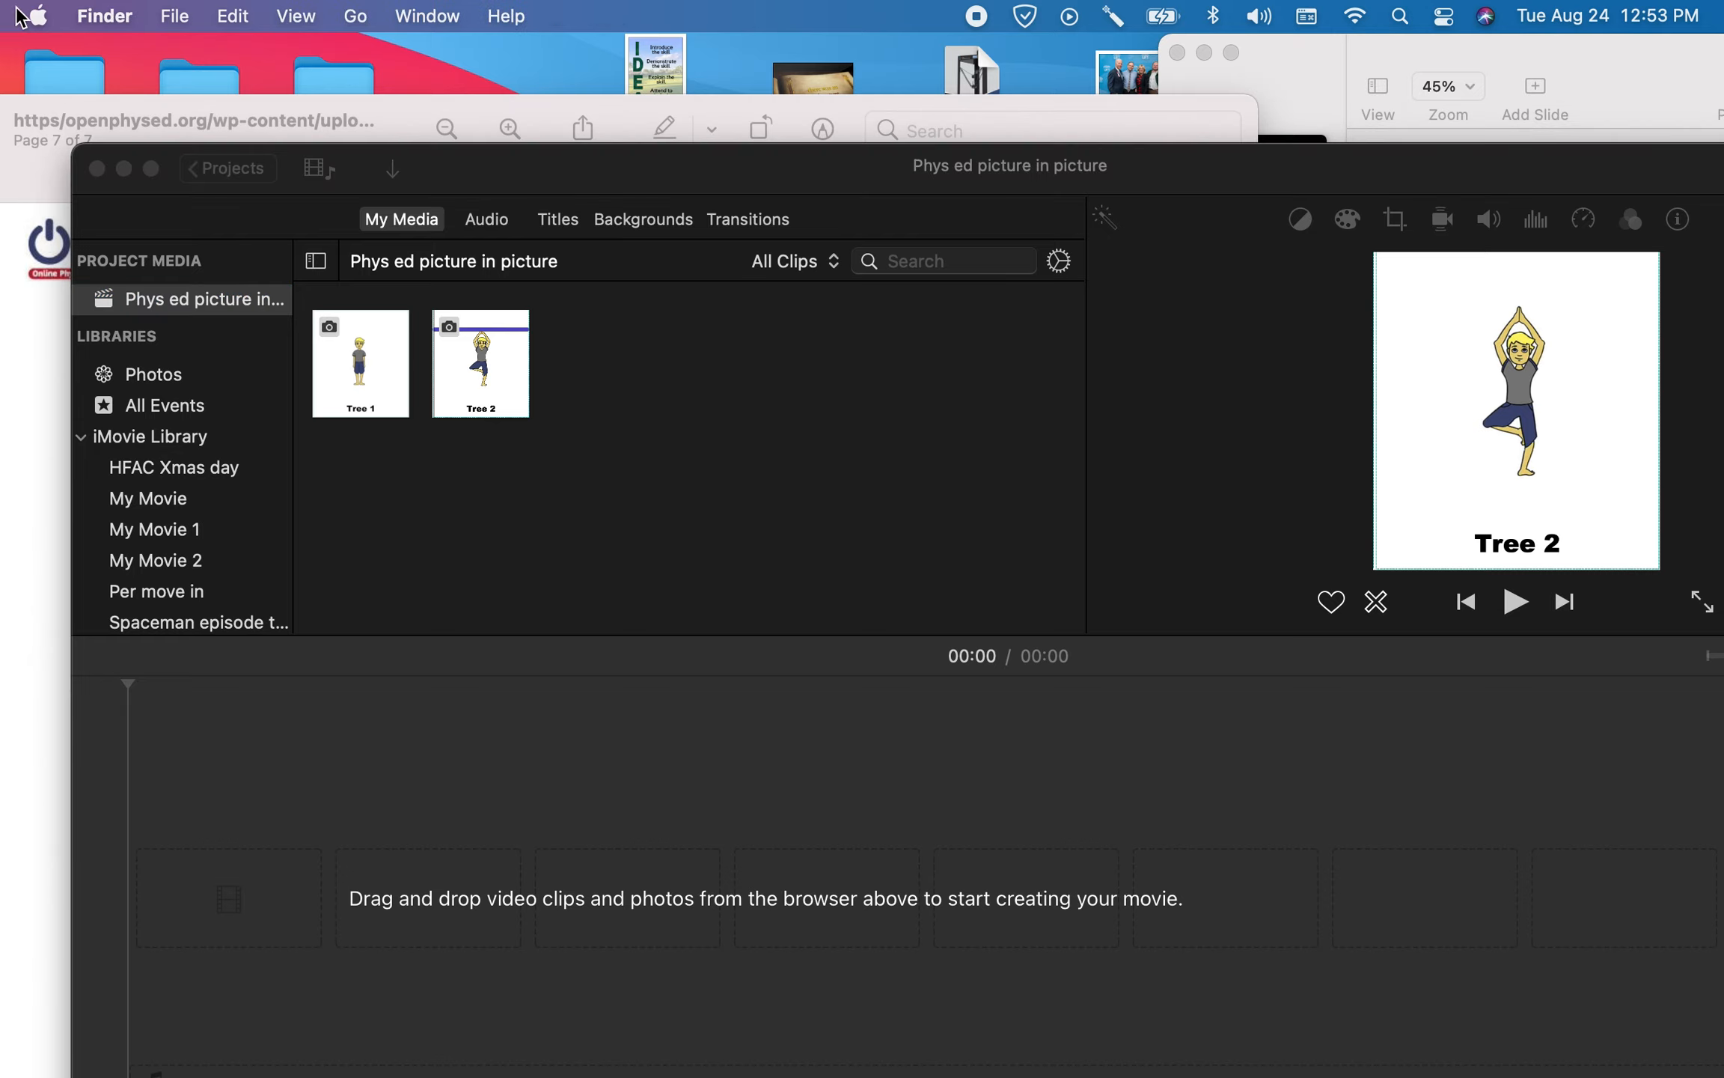
click(82, 11)
mouse_move(49, 9)
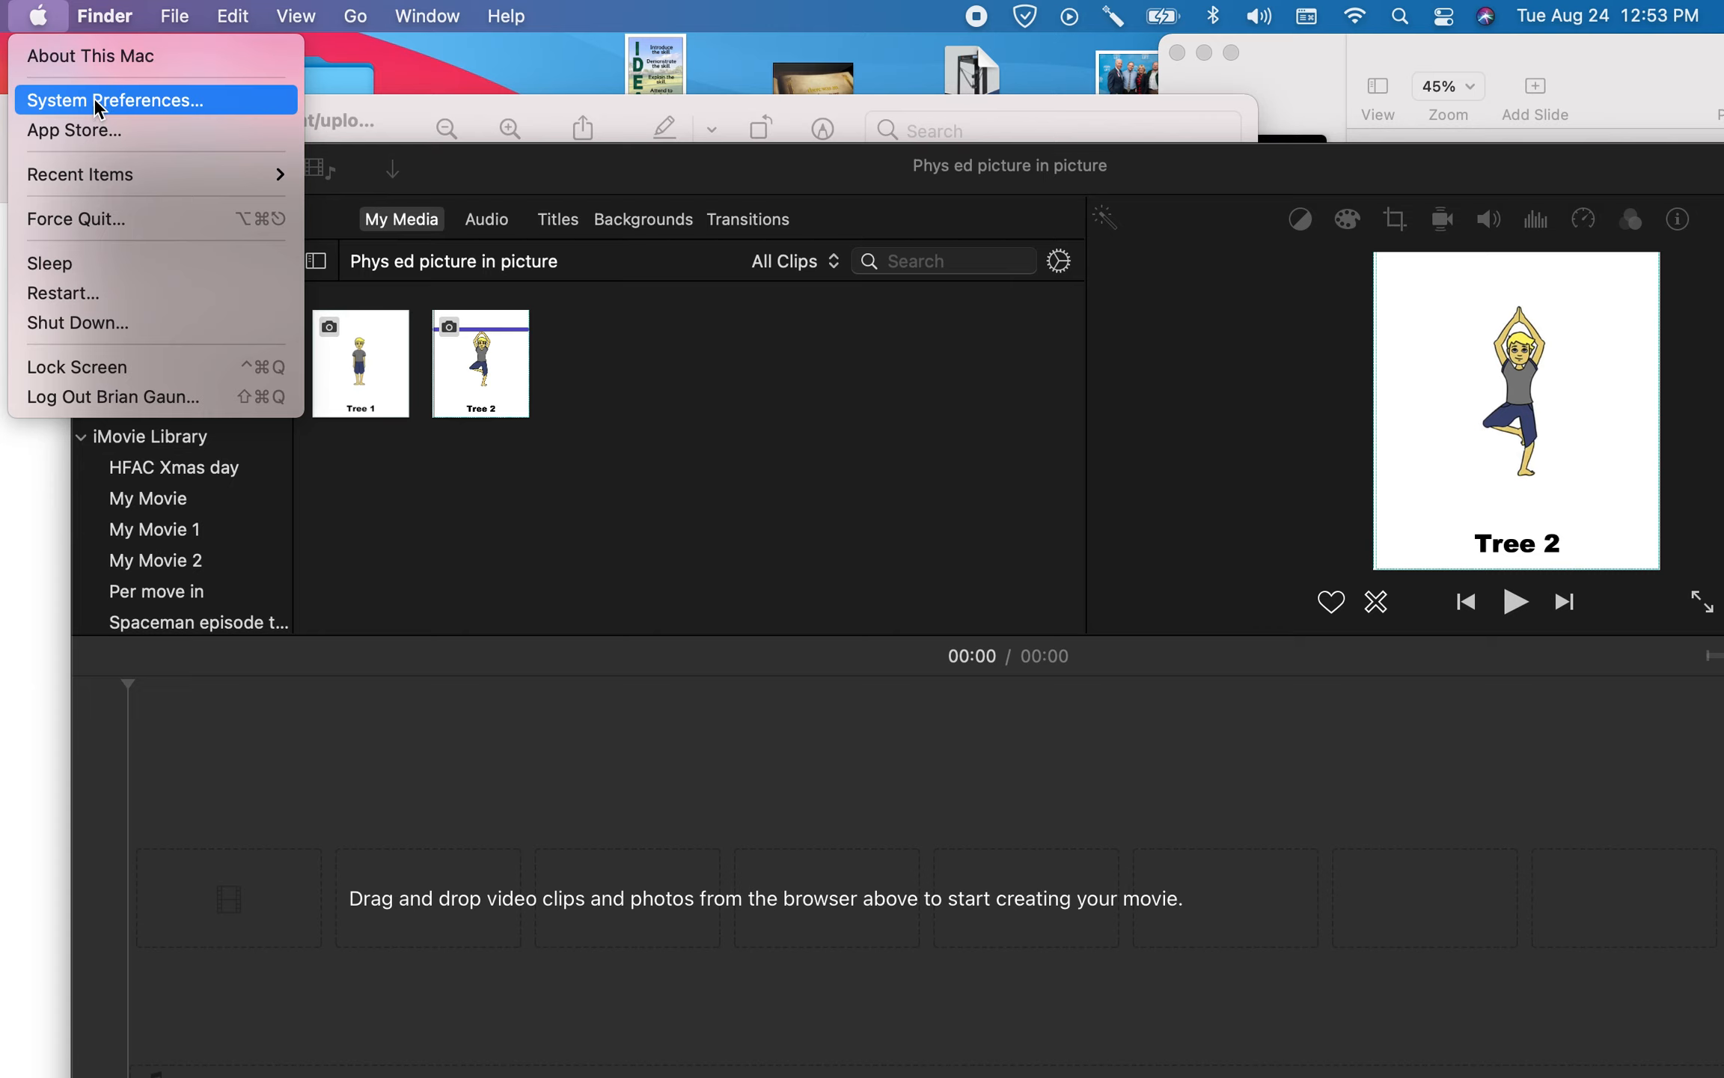
mouse_move(247, 17)
click(844, 545)
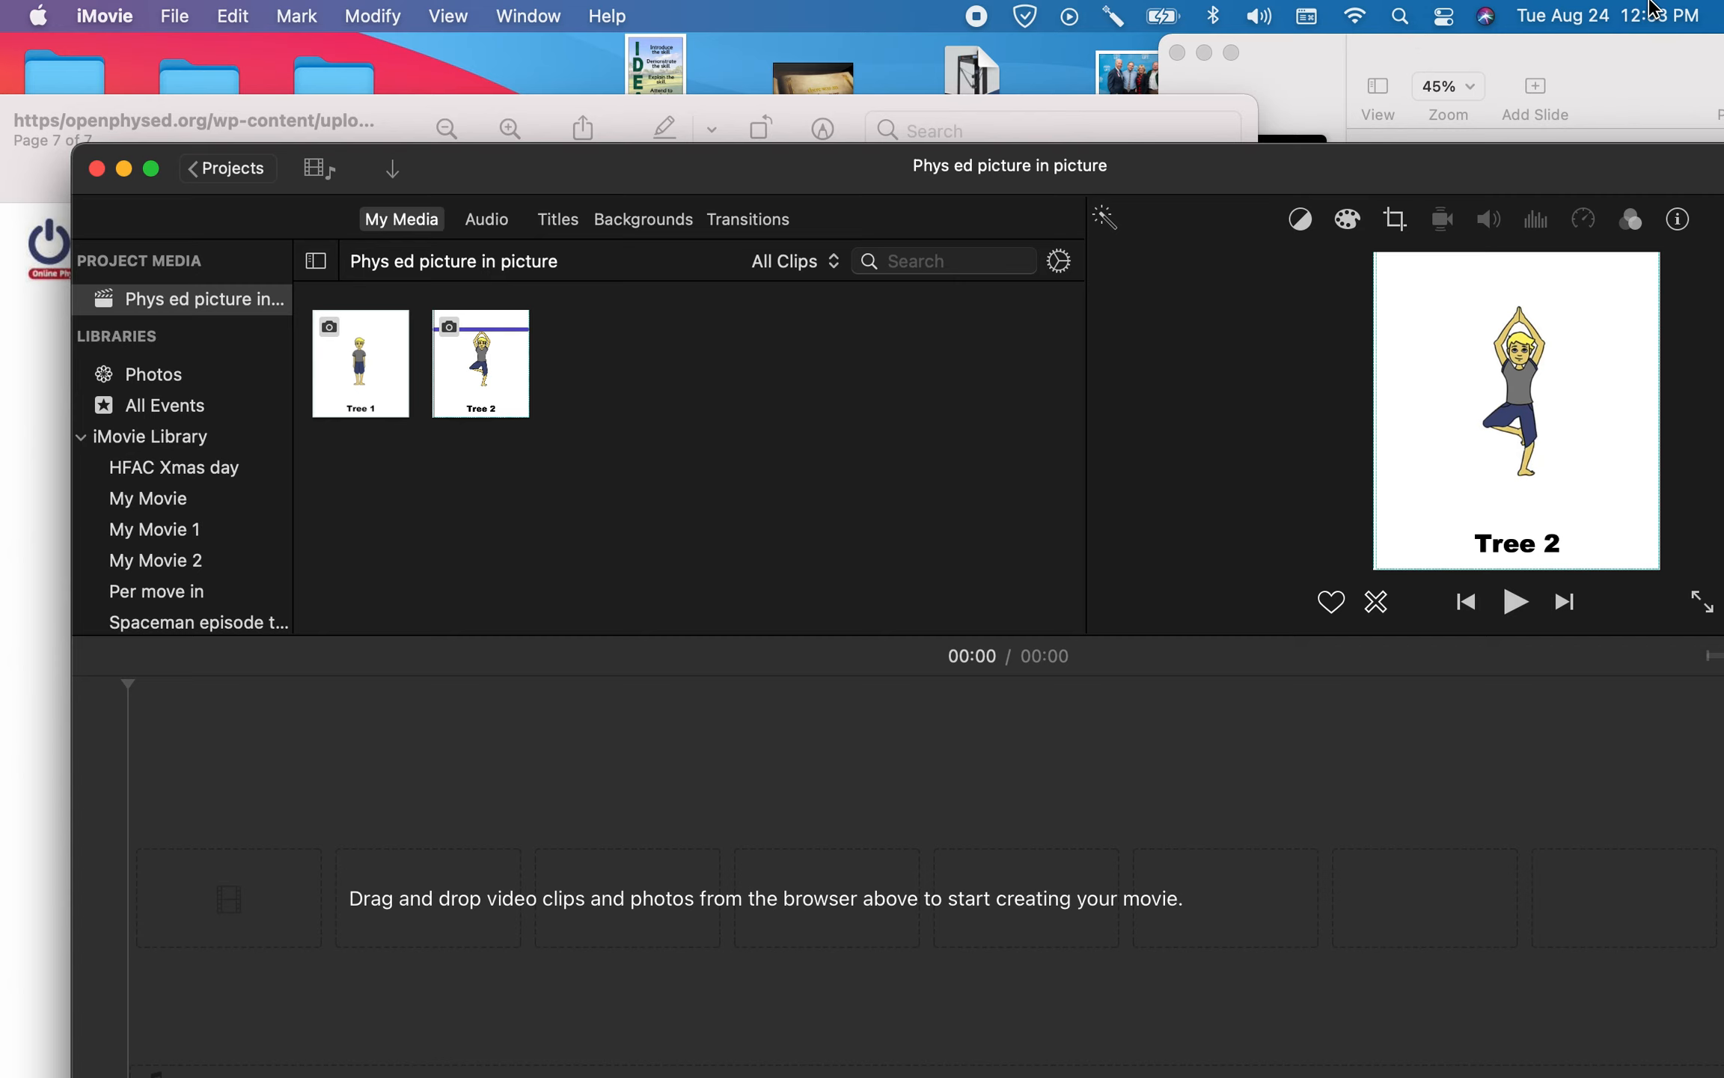
click(1428, 8)
click(1410, 9)
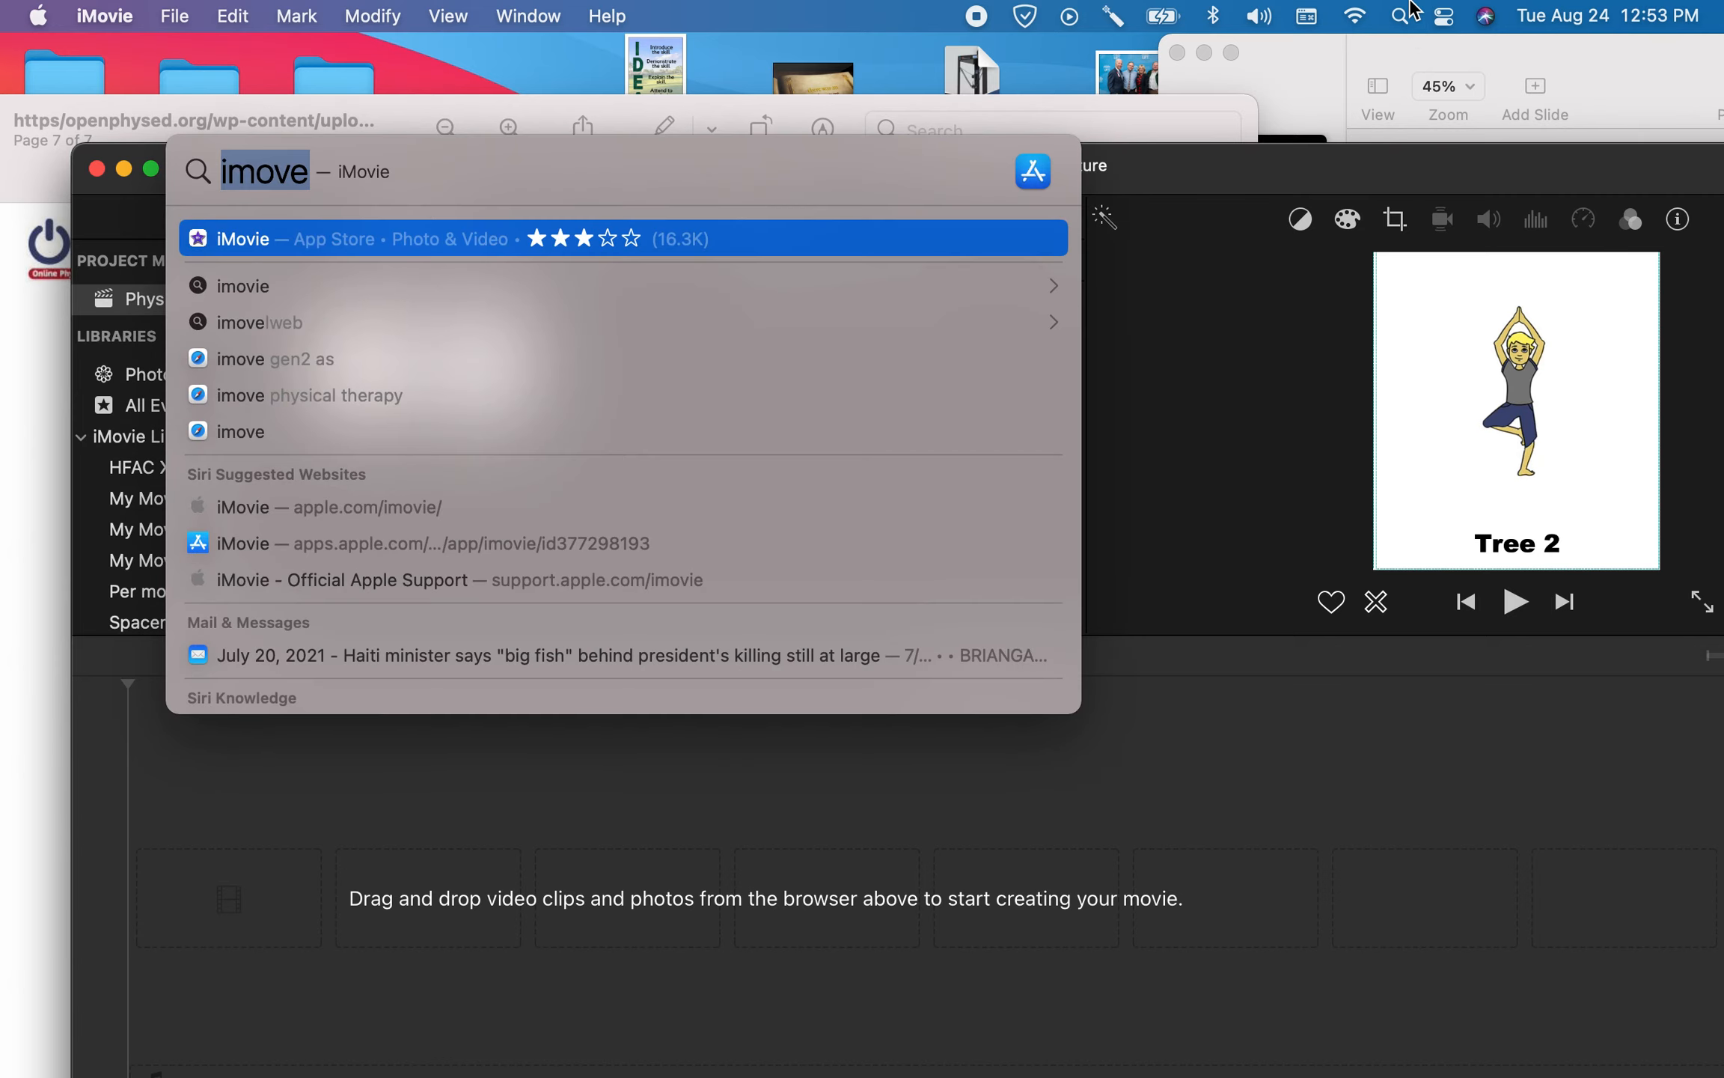
click(46, 501)
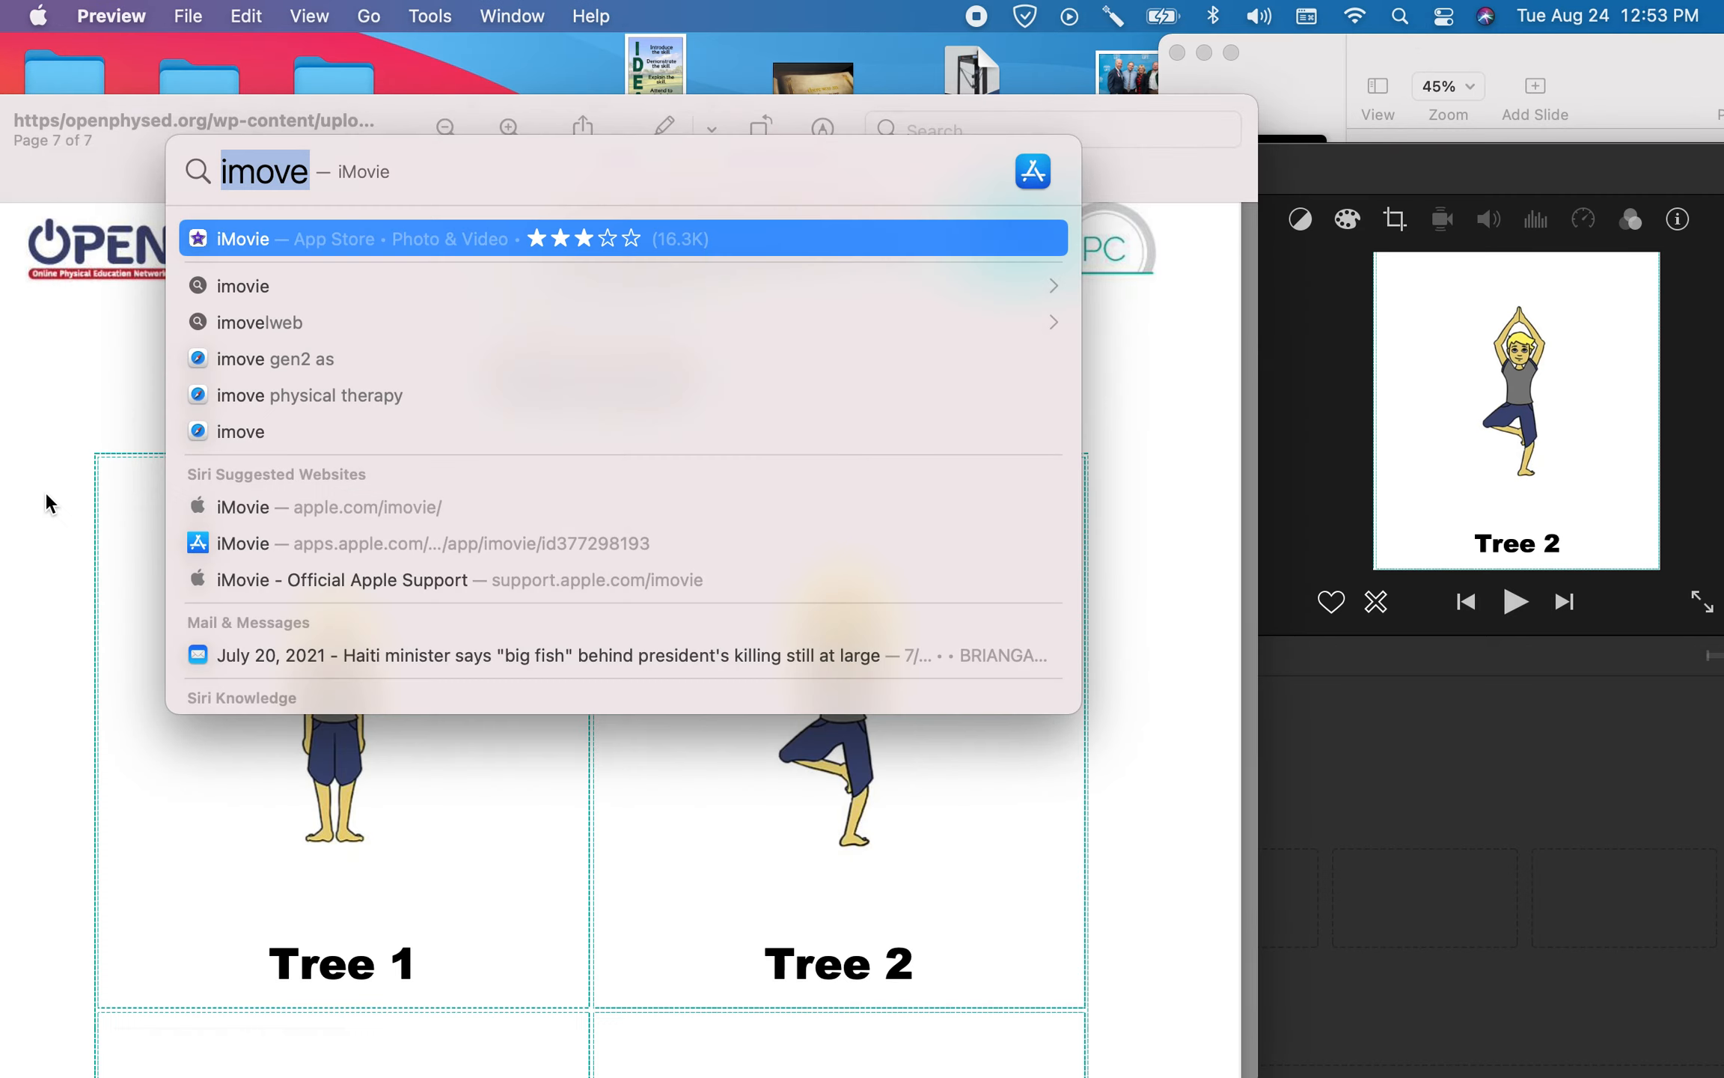
click(128, 61)
click(106, 16)
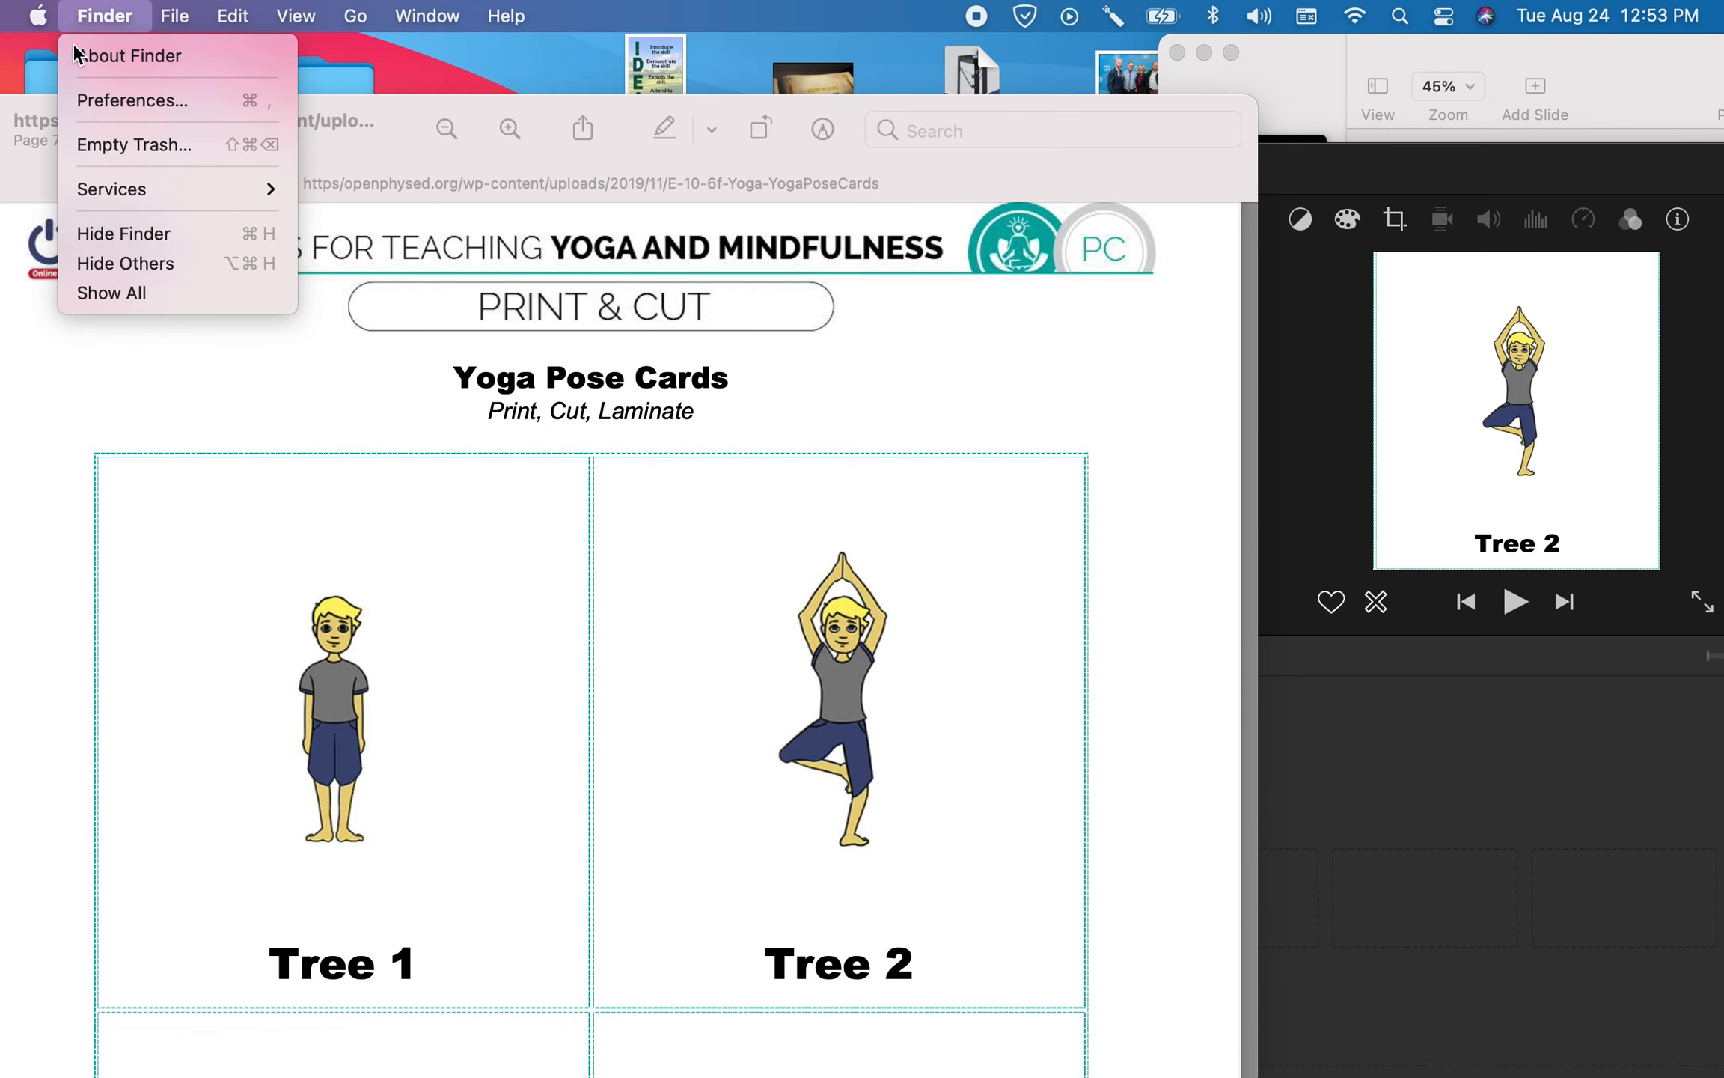
click(8, 78)
- Import the "PE Picture dem" video from the Finder Downloads folder into the project's media, and close the Downloads window
mouse_move(173, 1039)
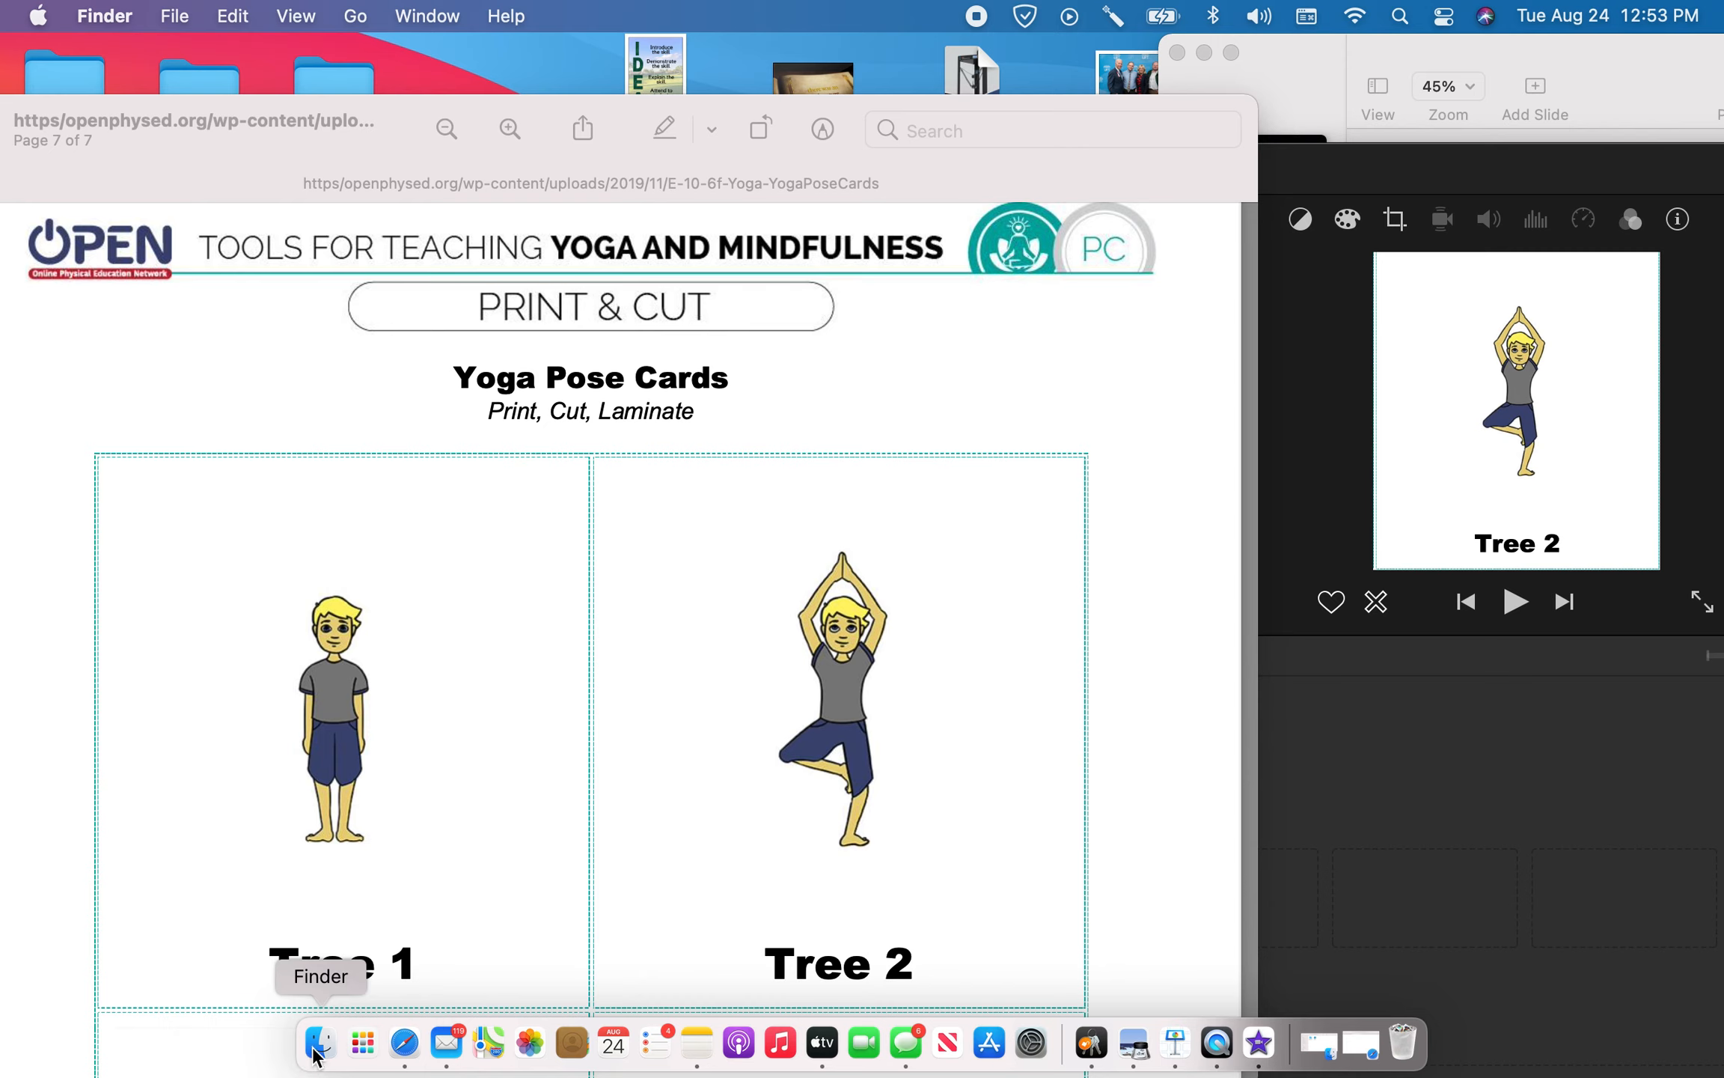
click(319, 1053)
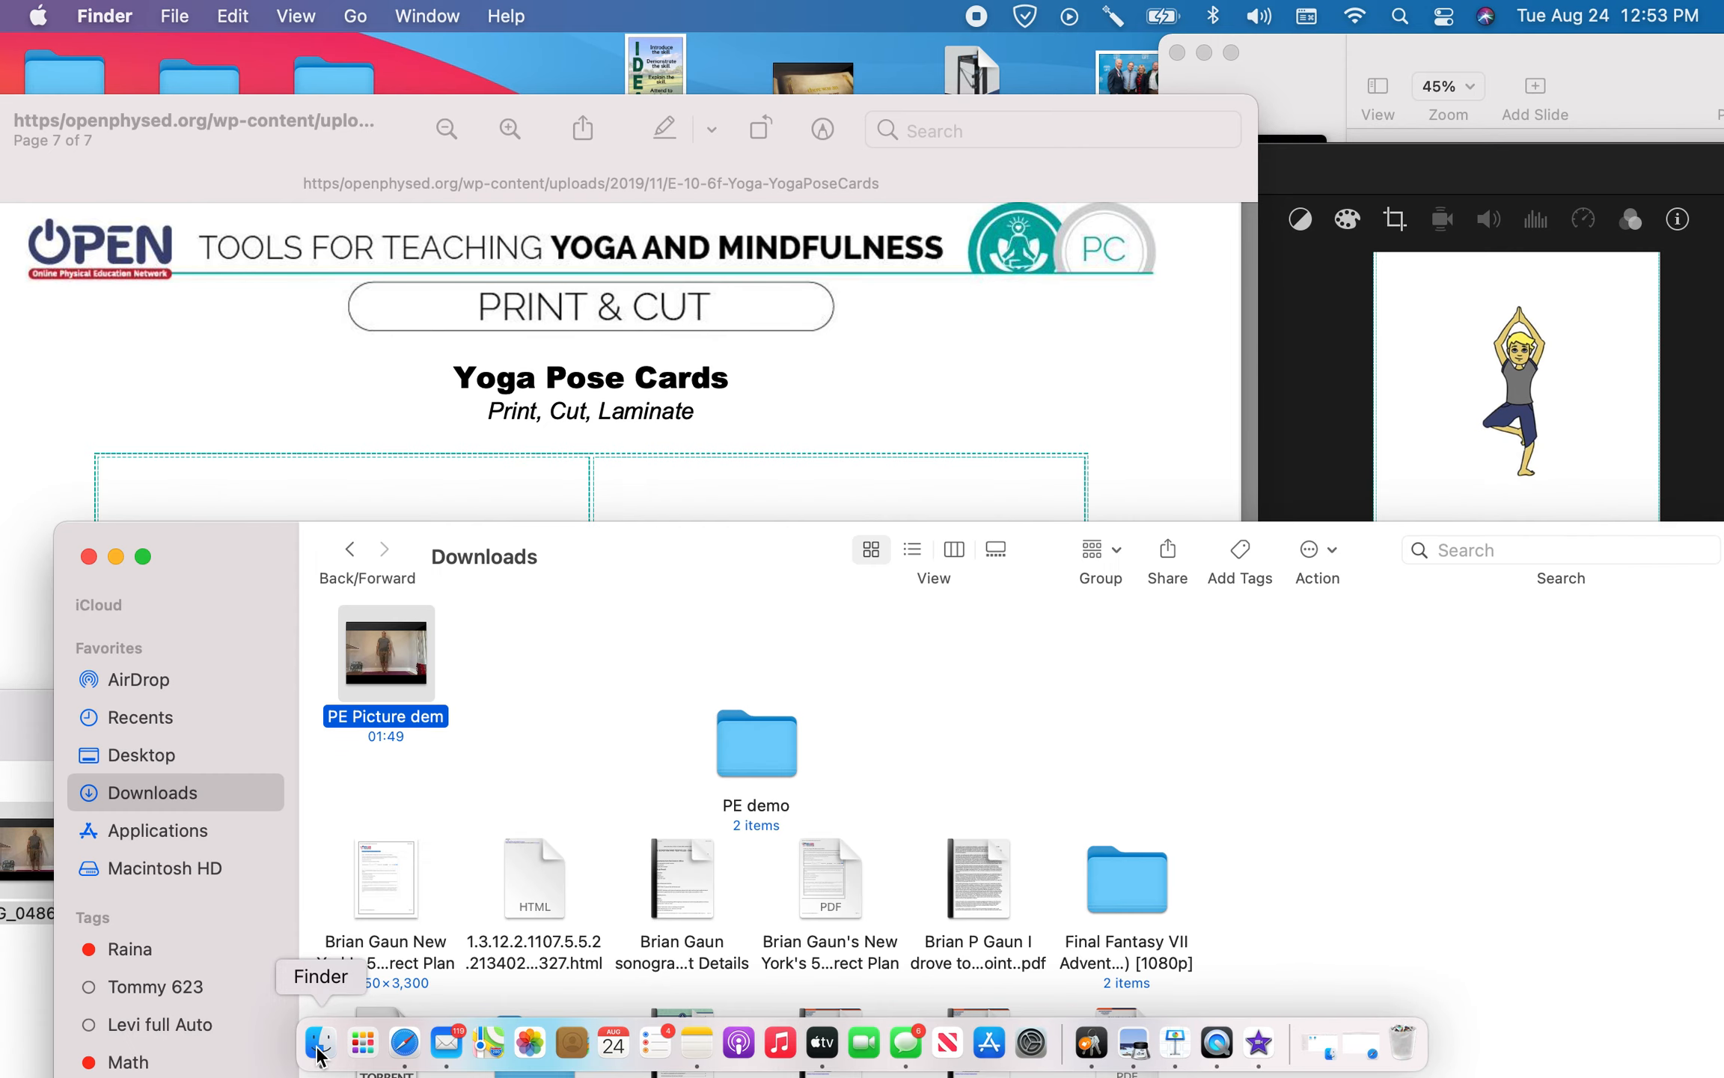
click(1275, 293)
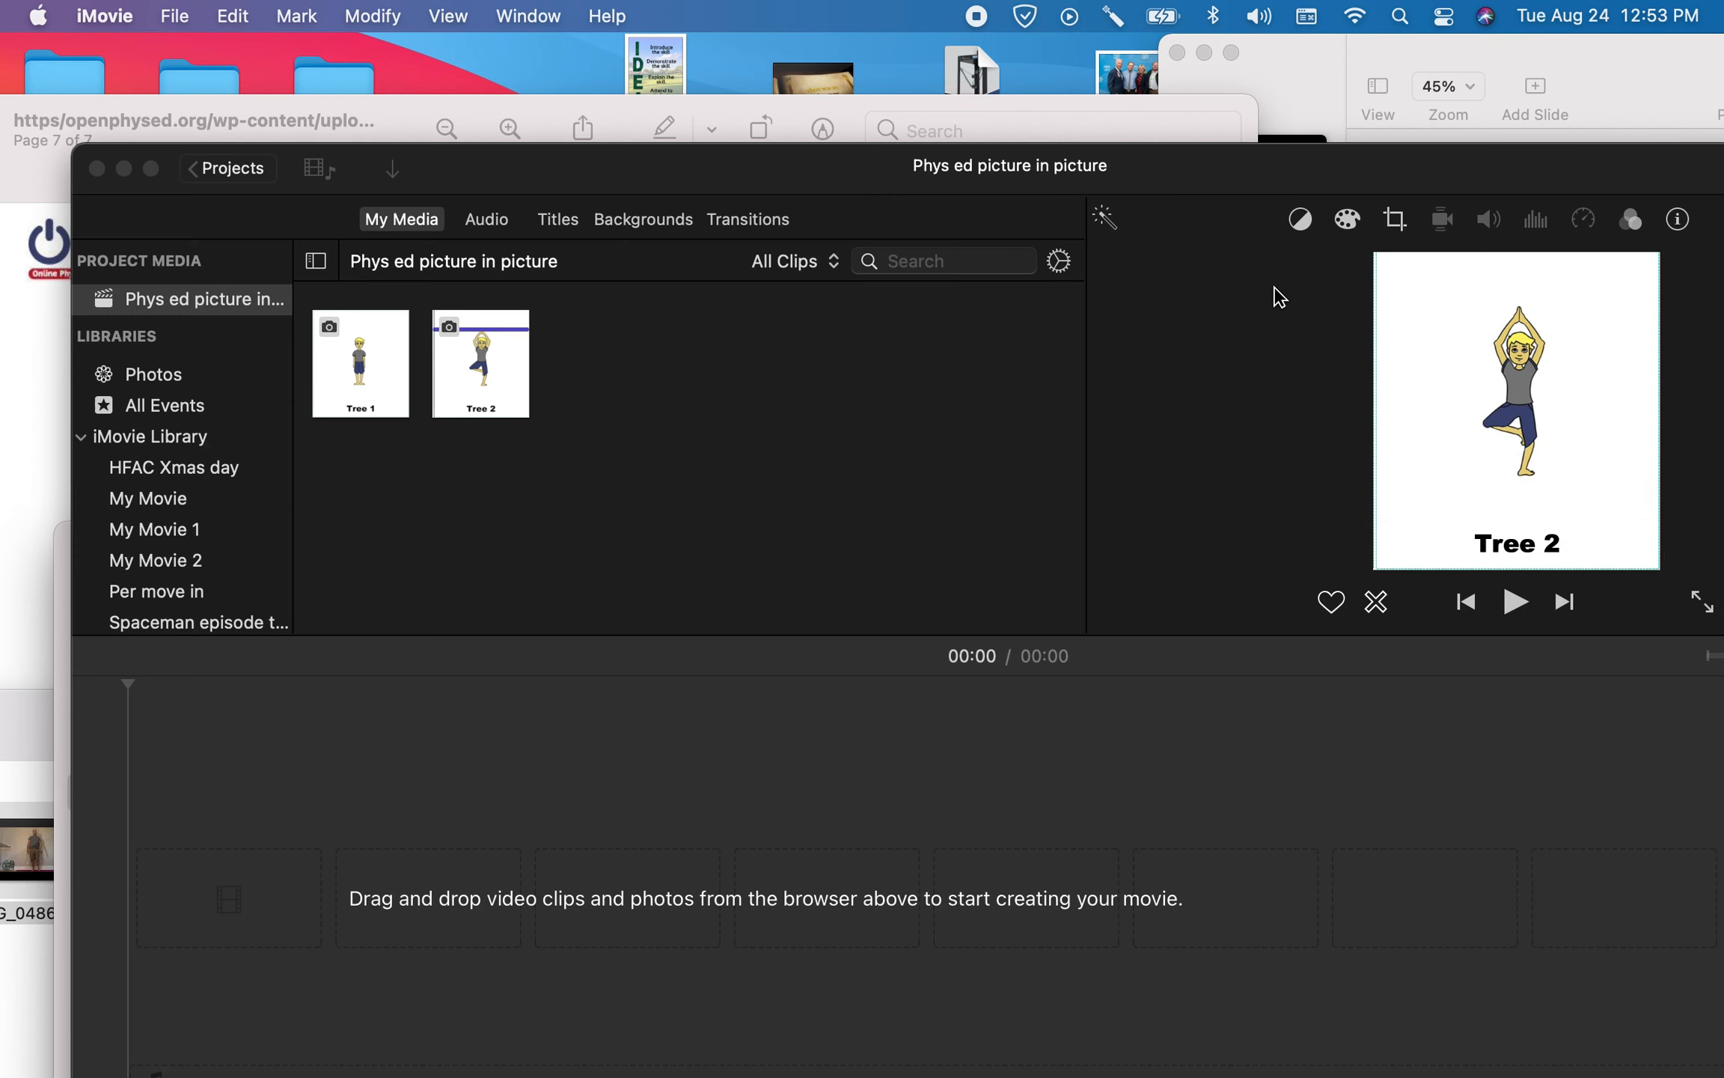
drag(447, 176, 879, 9)
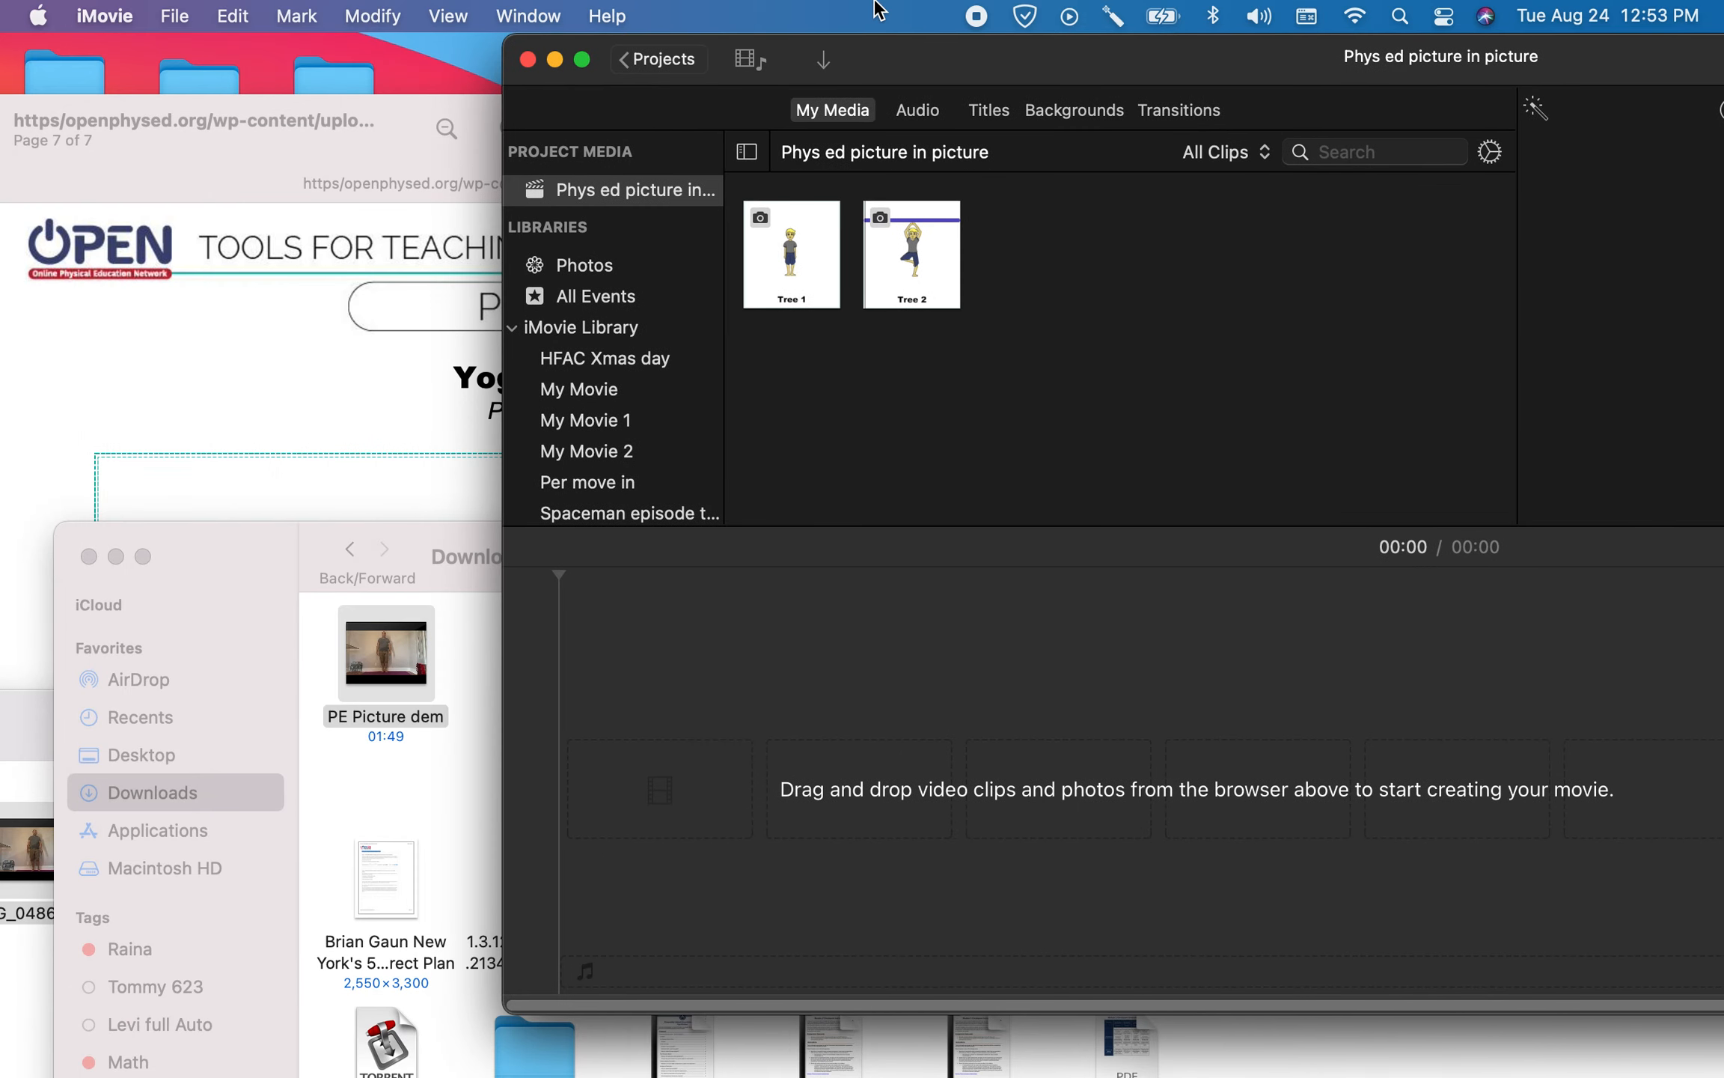
drag(404, 649, 1035, 294)
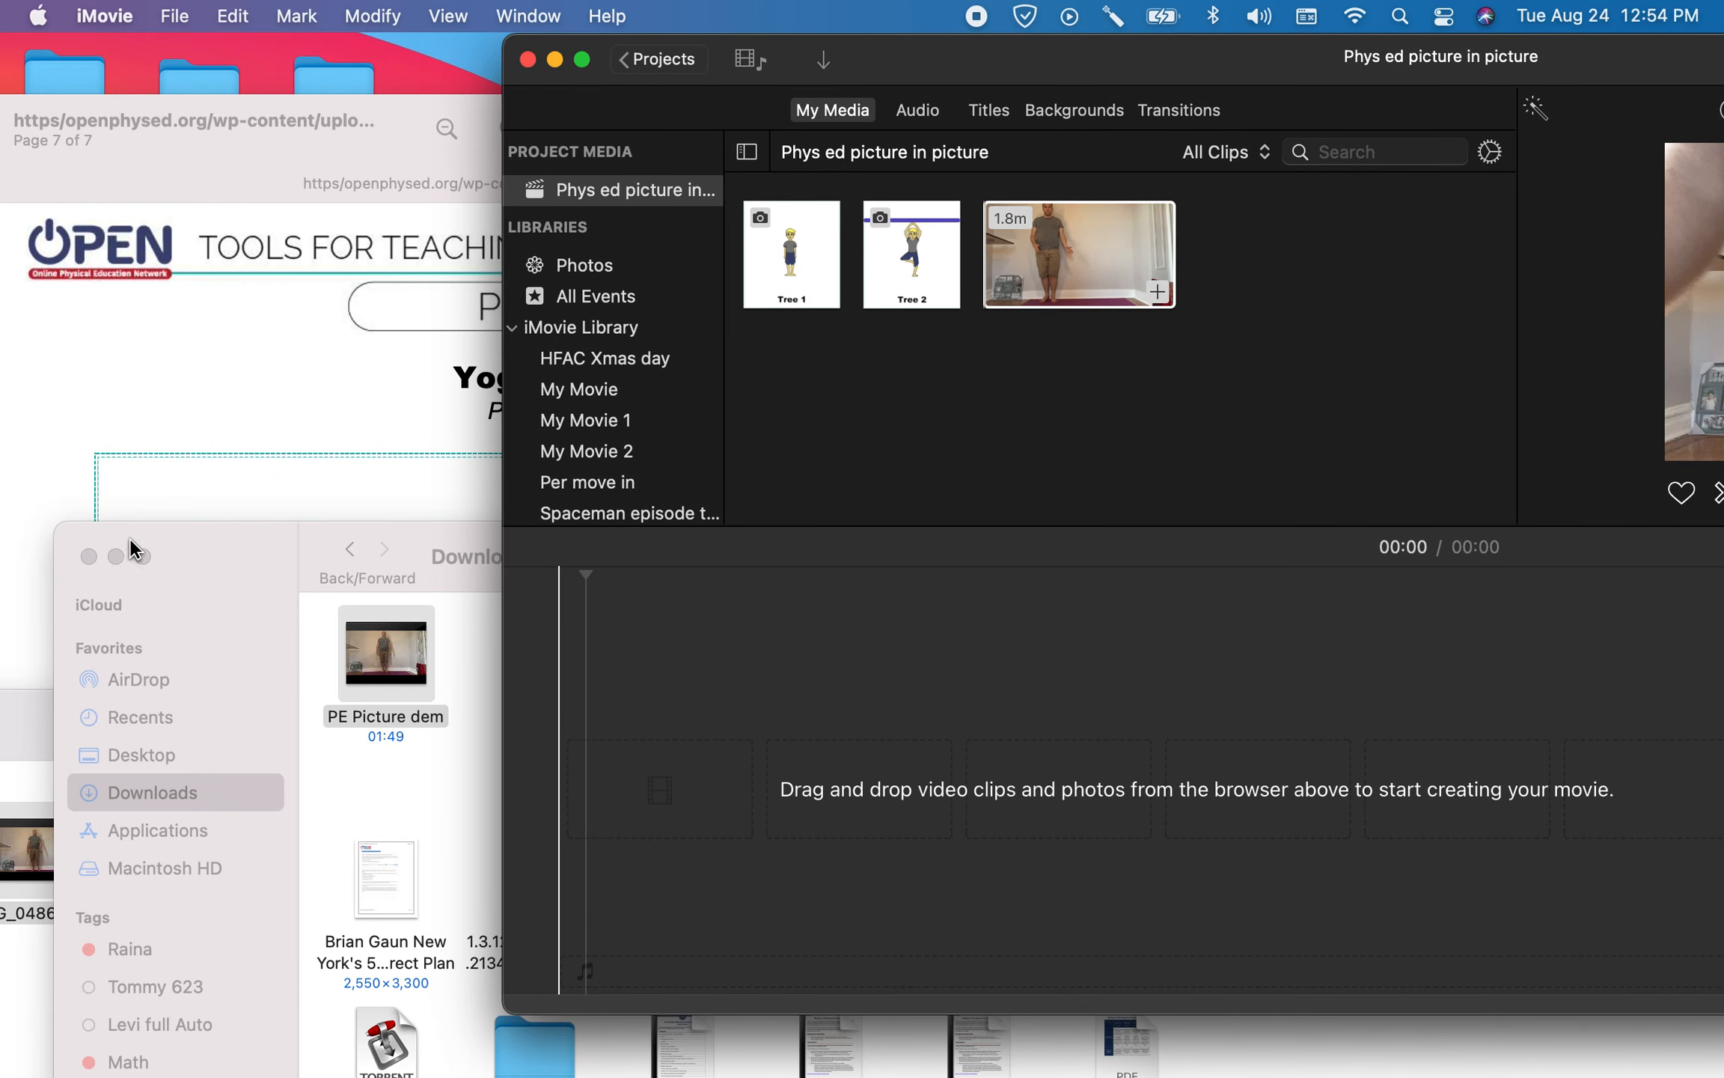
click(89, 557)
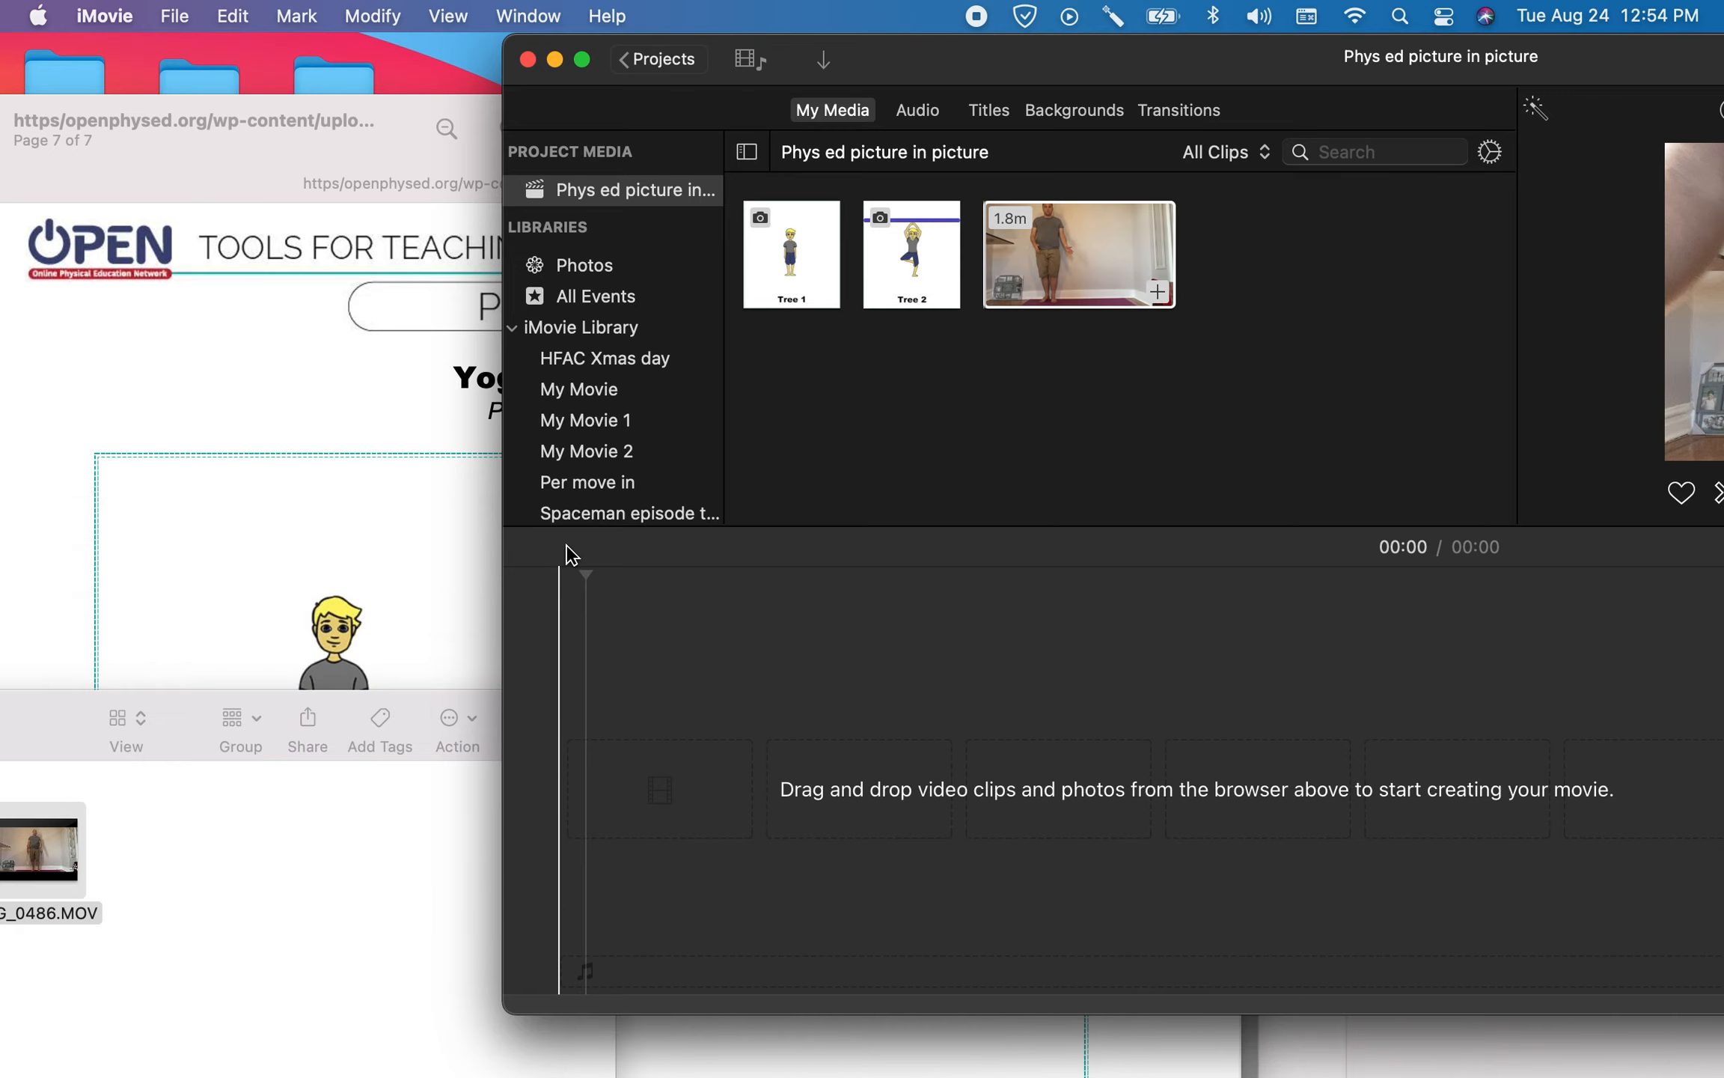
- Place the imported demonstration video at the start of the empty timeline
drag(1240, 71, 698, 11)
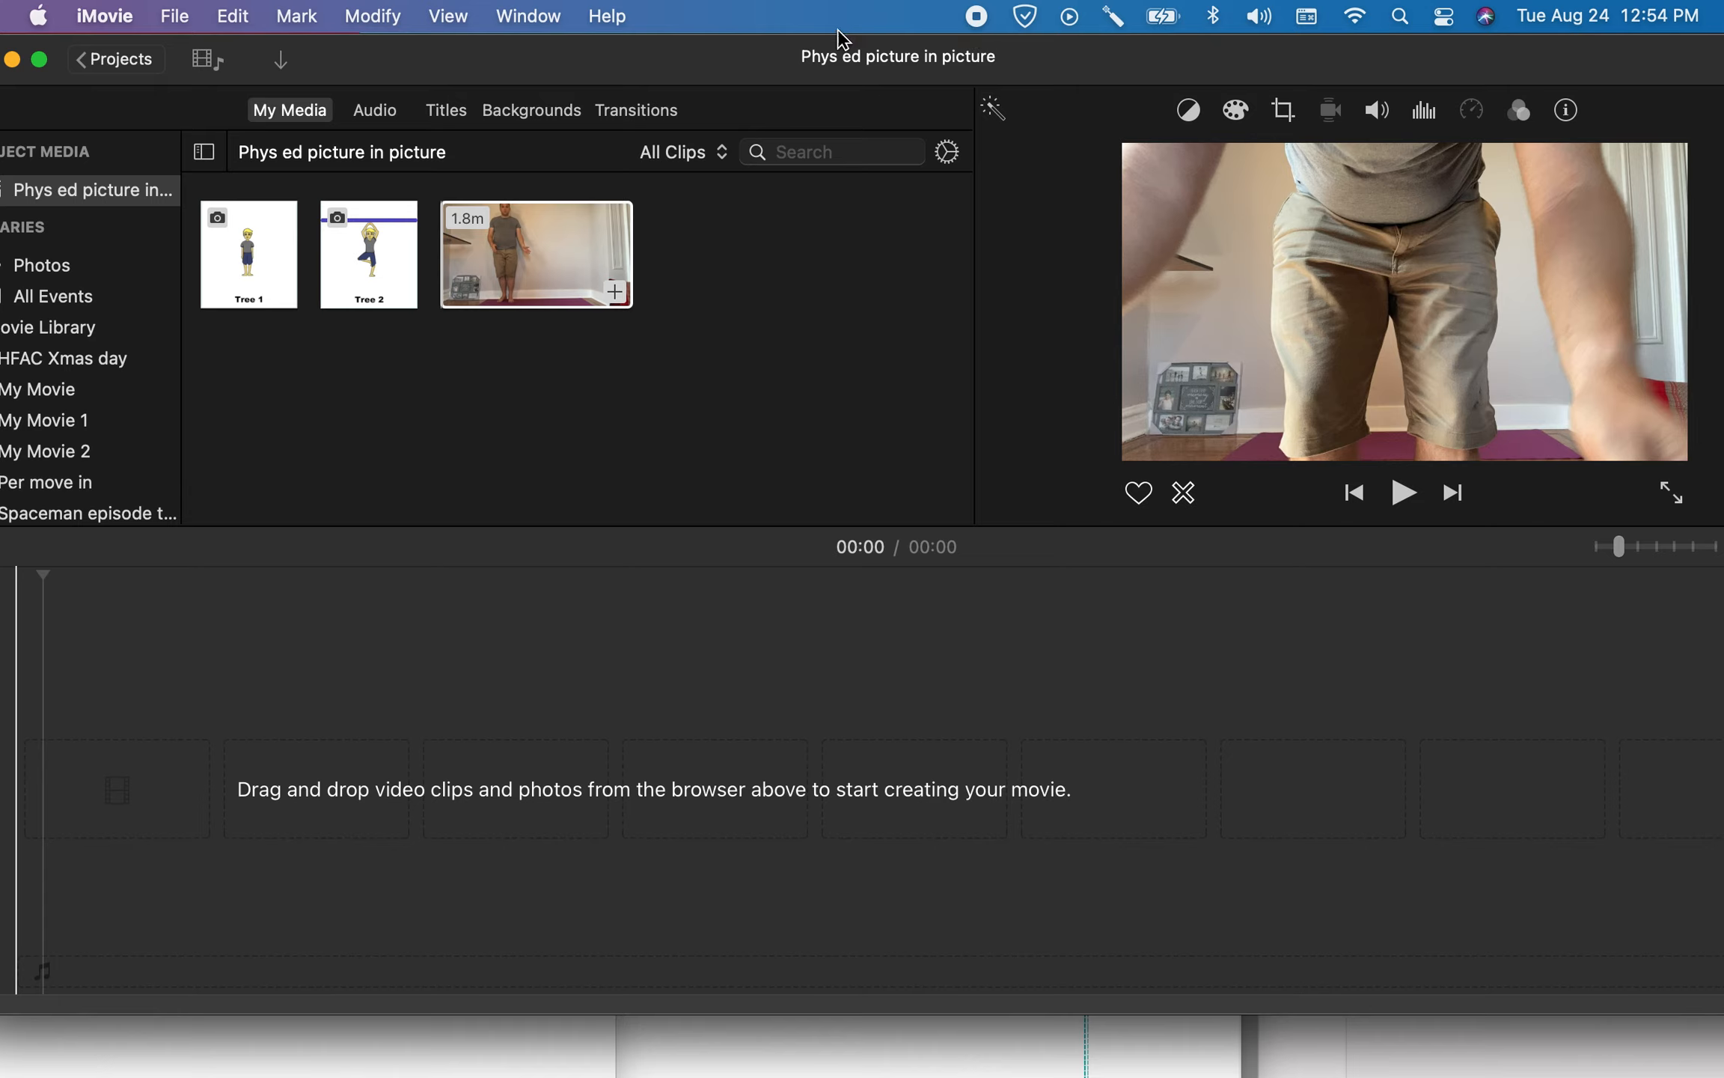
drag(521, 254, 187, 781)
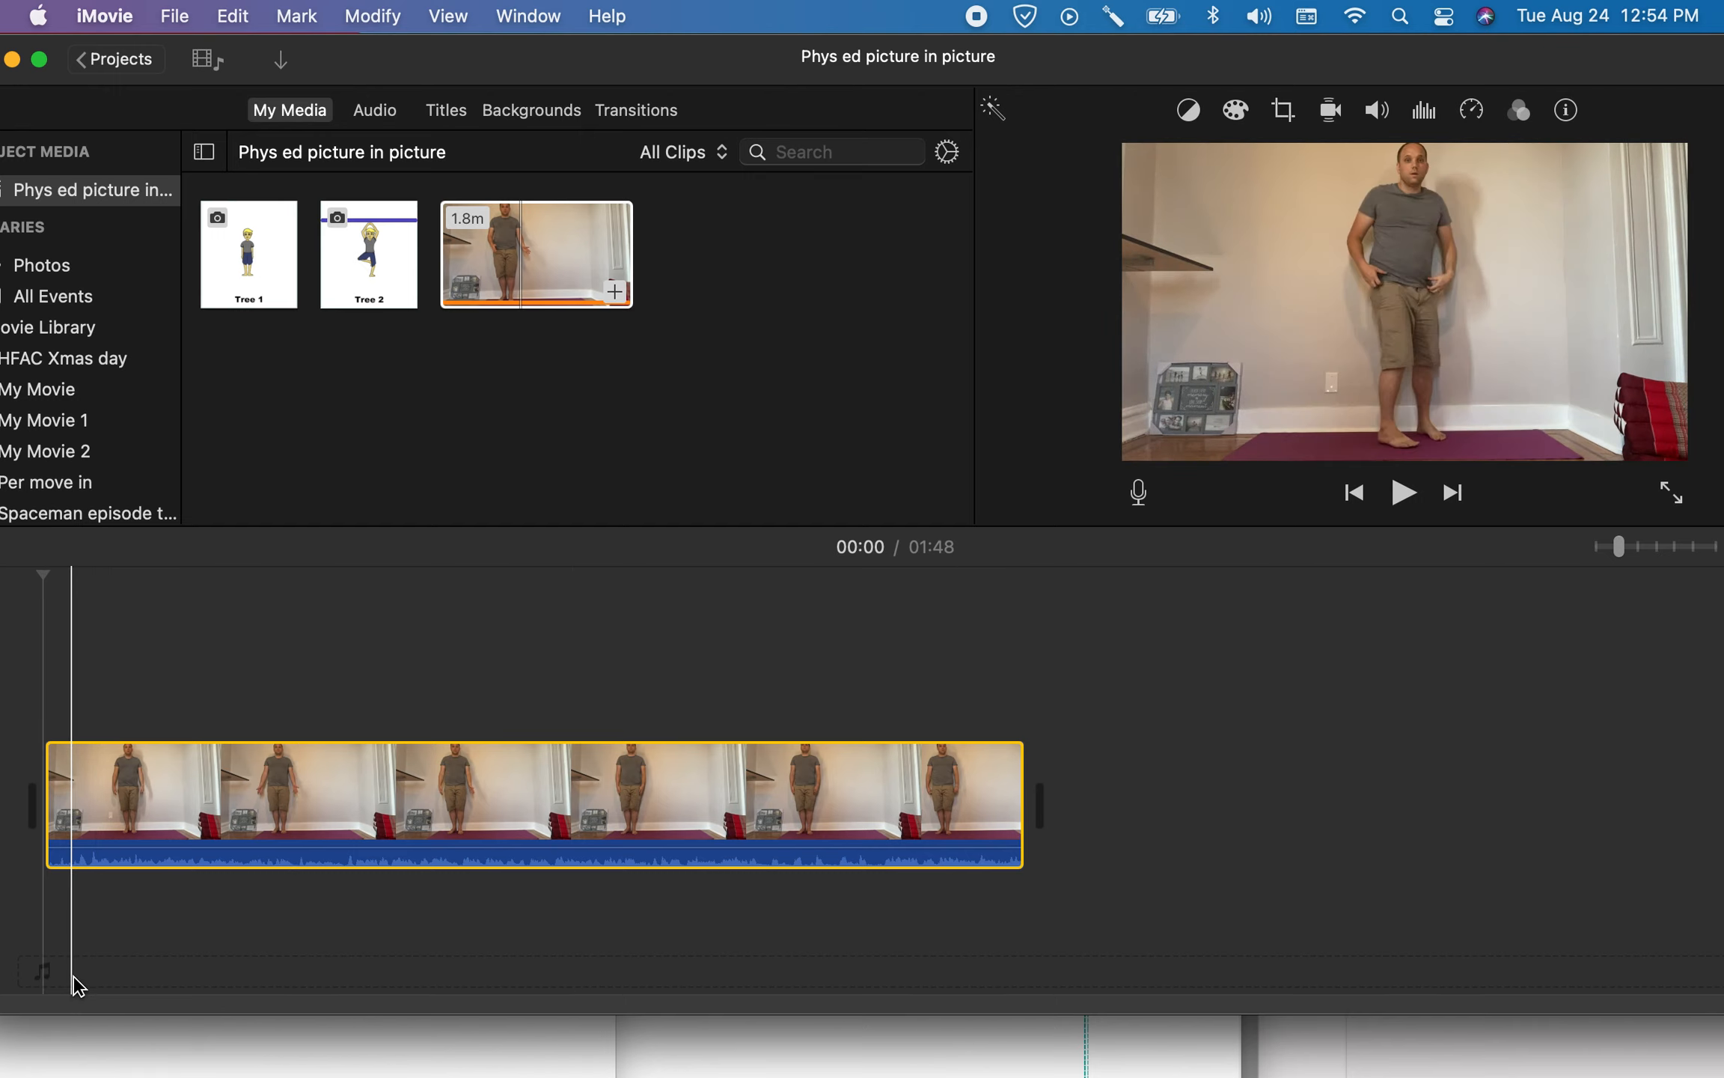
drag(107, 849, 102, 865)
key(super+z)
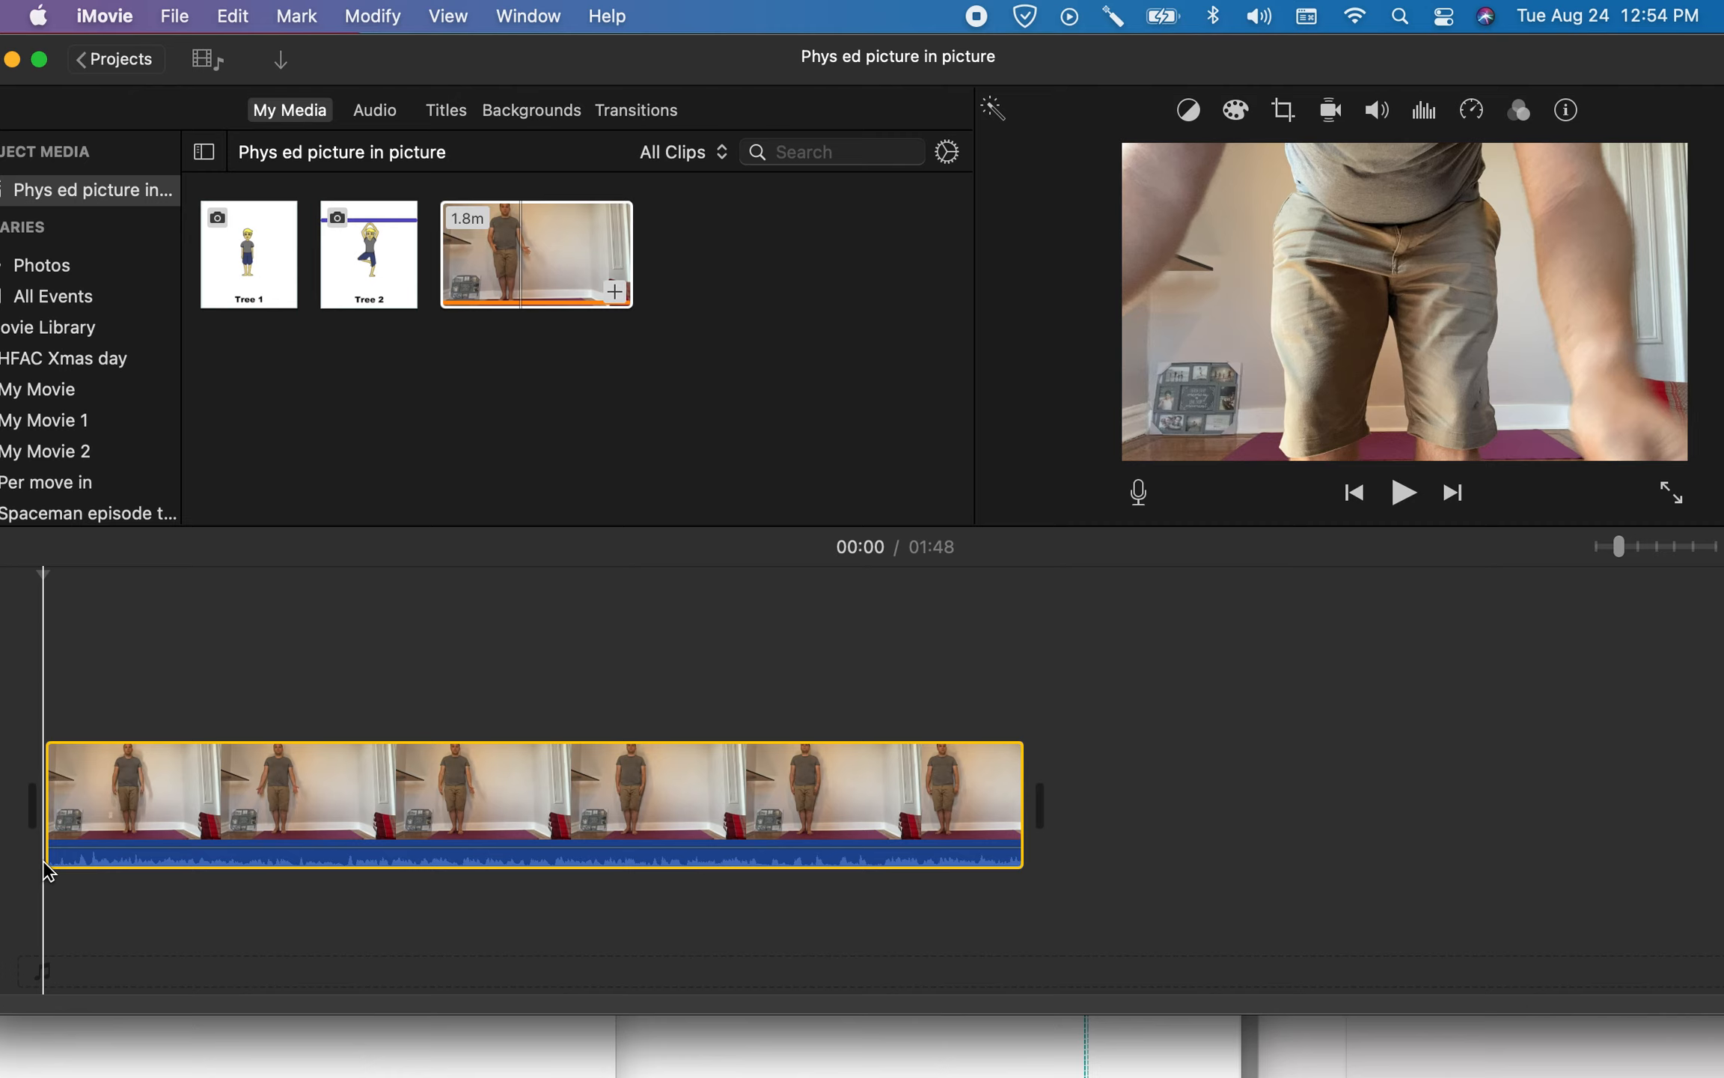
- Split the video after its first 3.7 seconds and delete that opening segment
key(space)
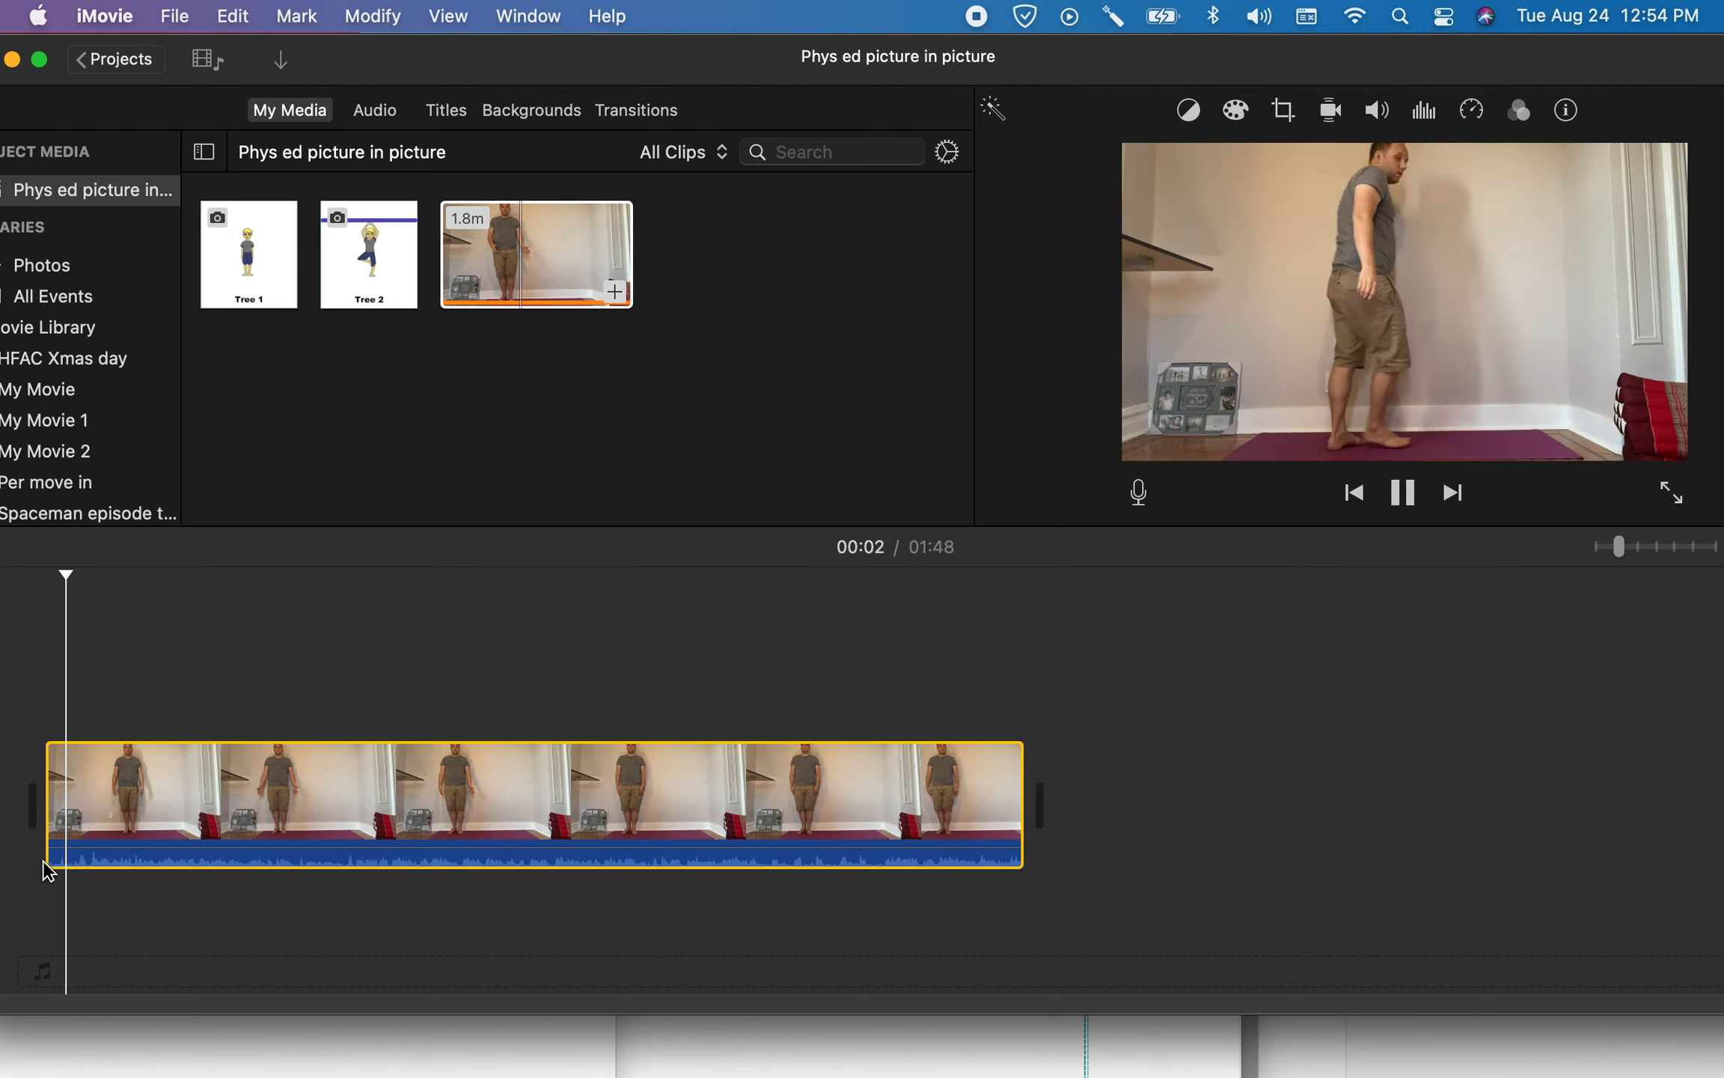
key(space)
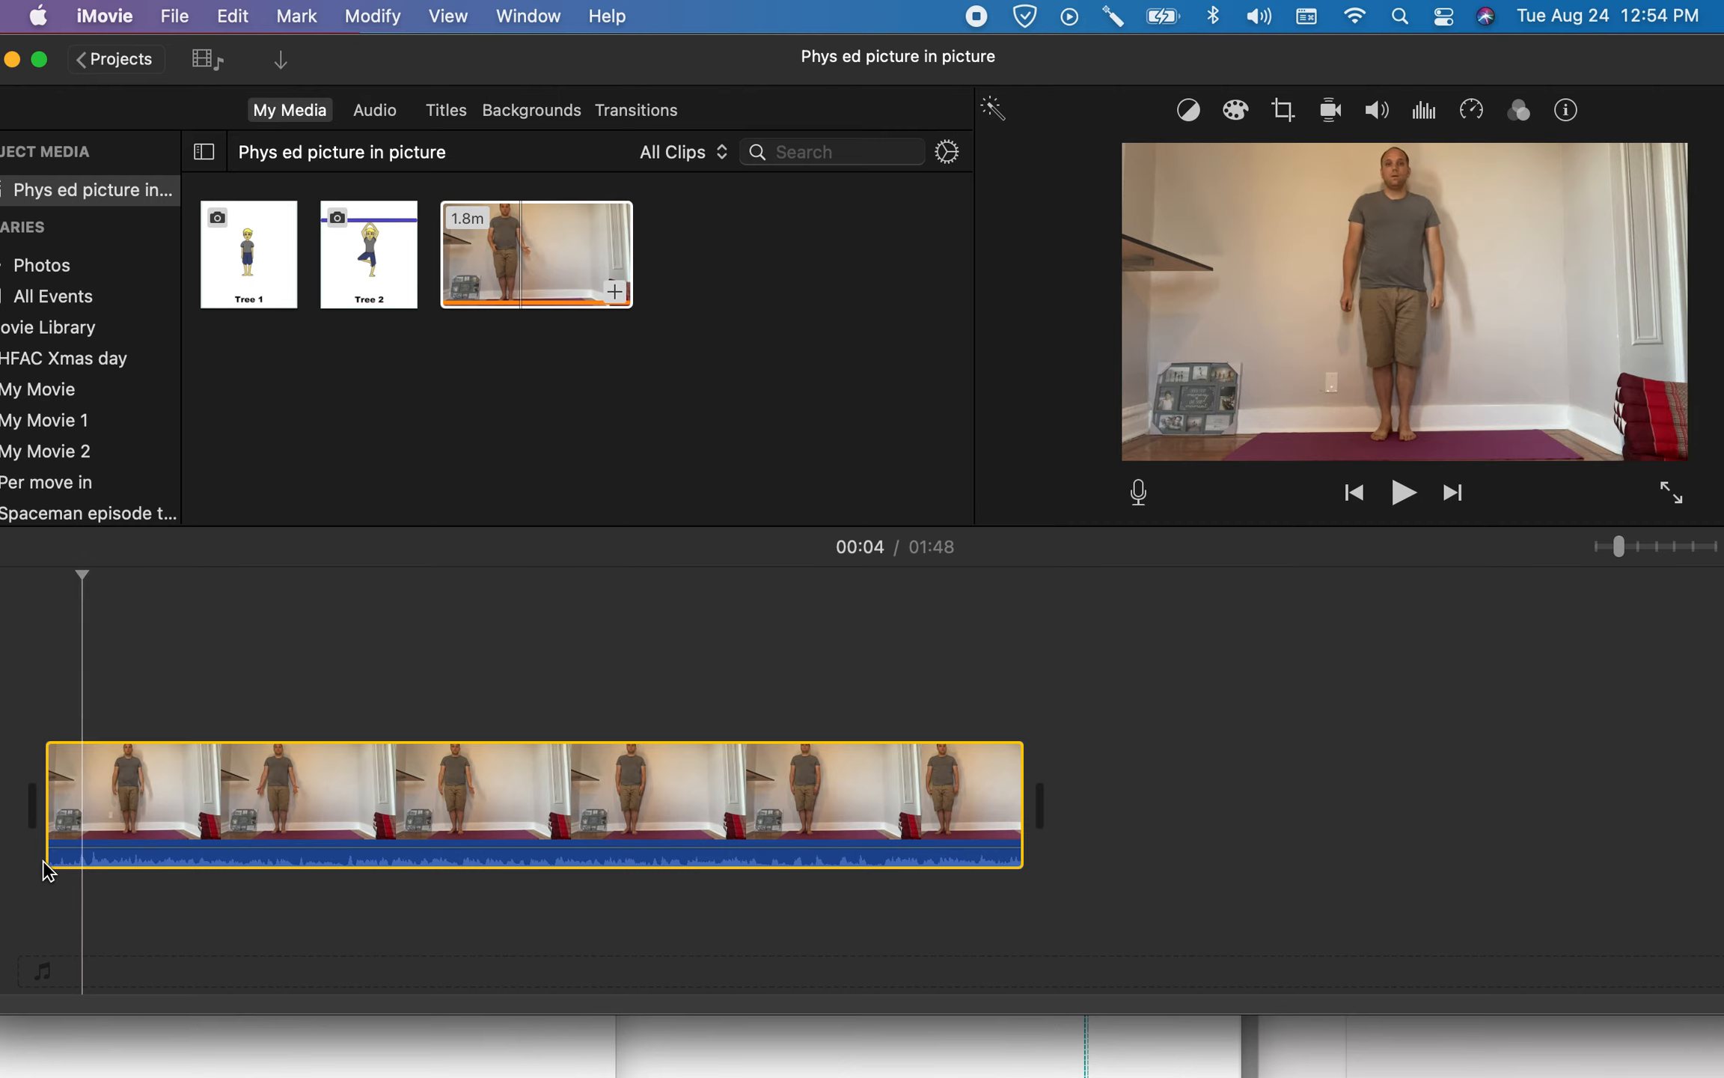
key(space)
key(space)
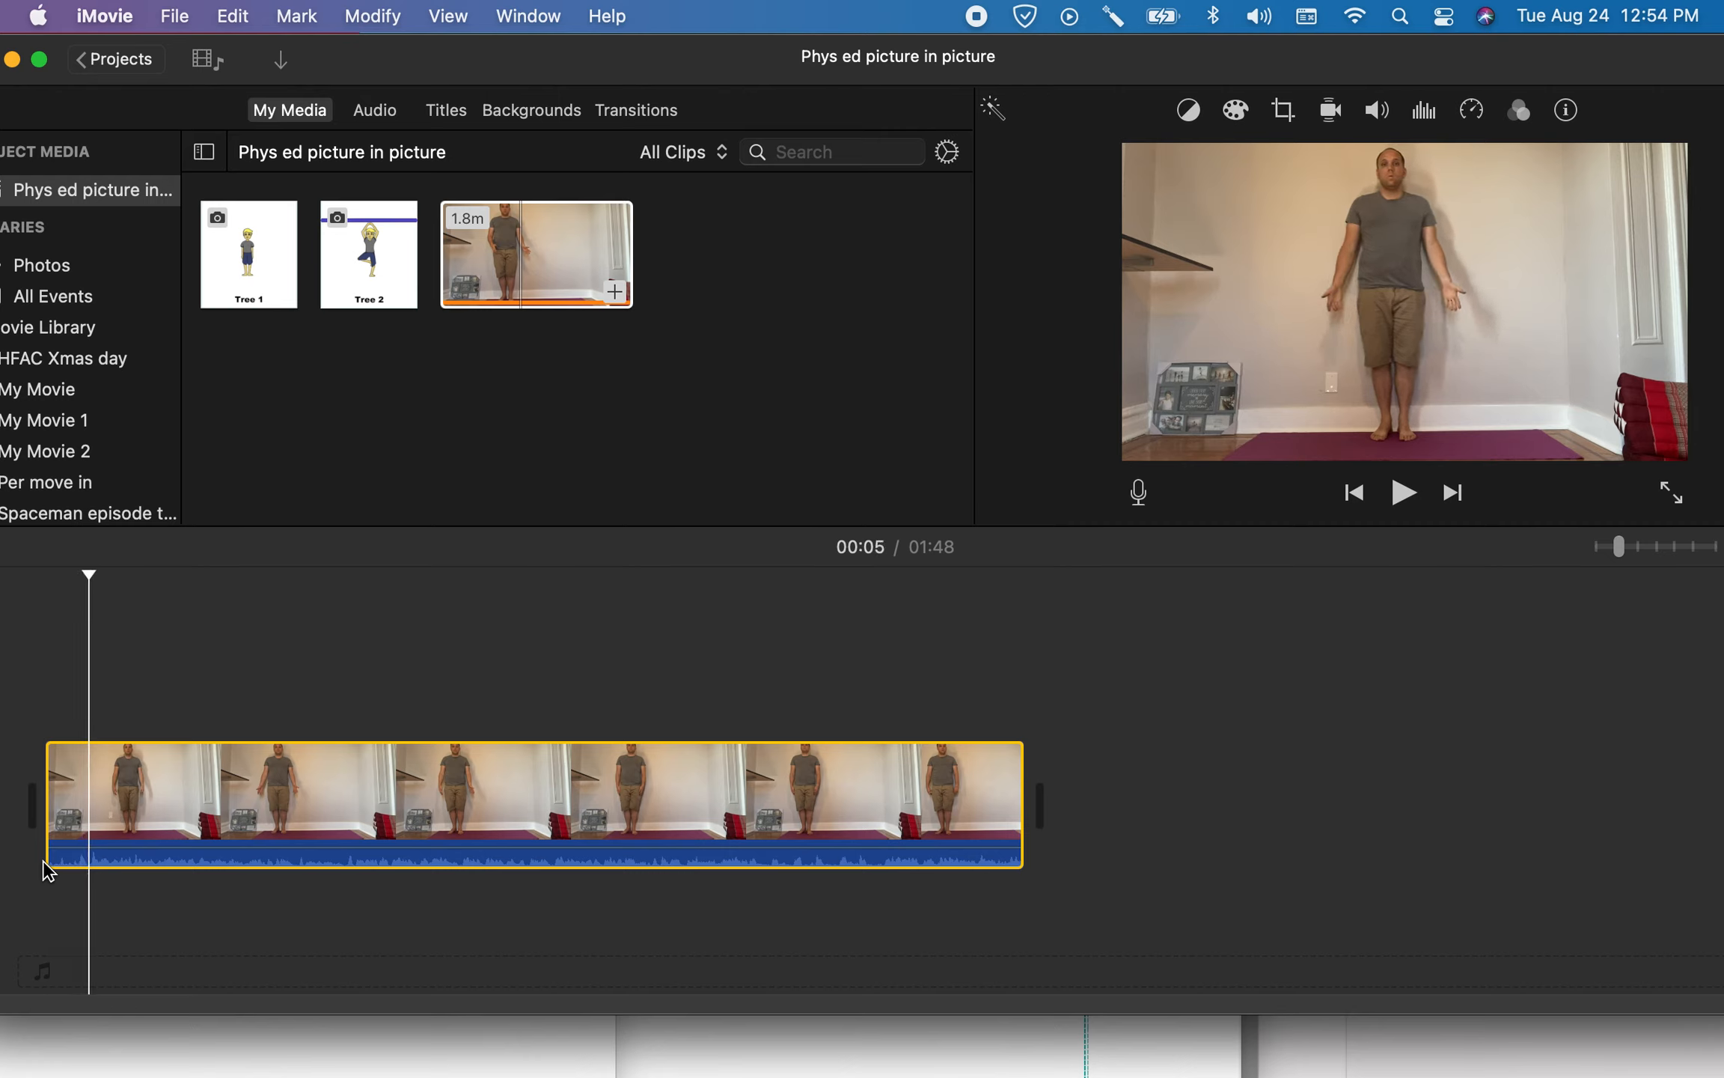
drag(1619, 547, 1638, 546)
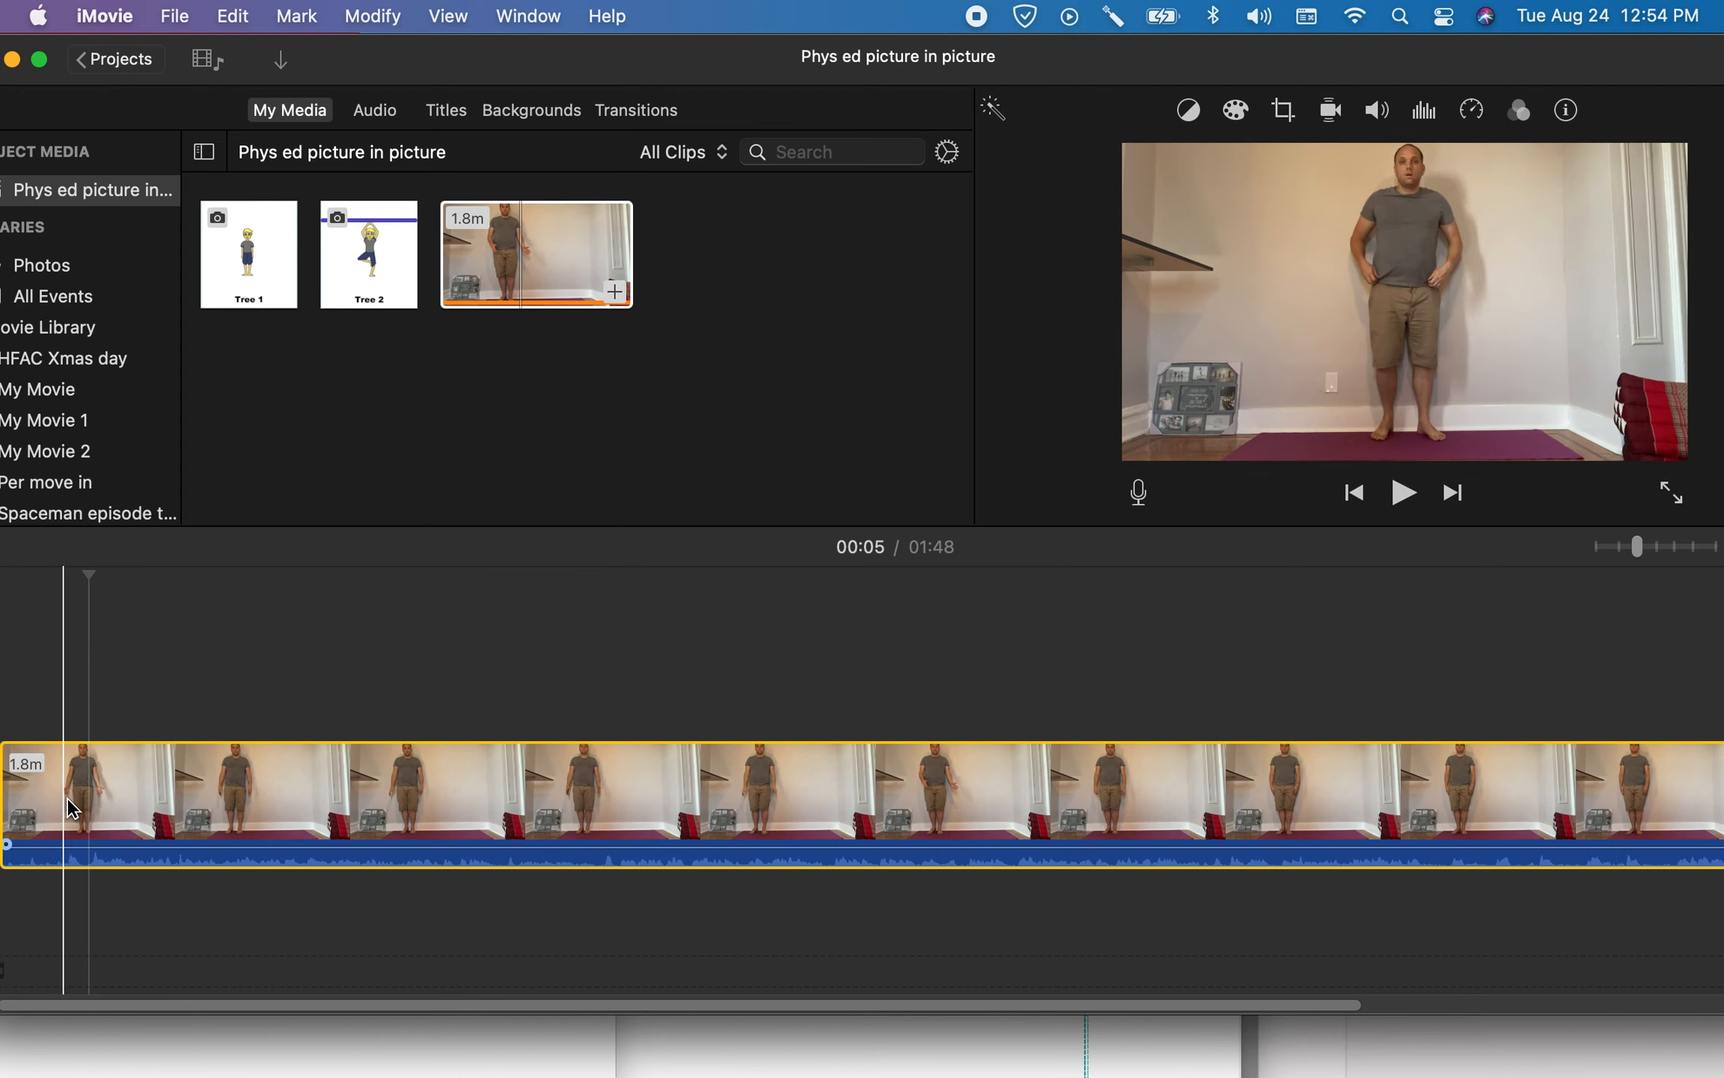
click(64, 832)
right_click(64, 831)
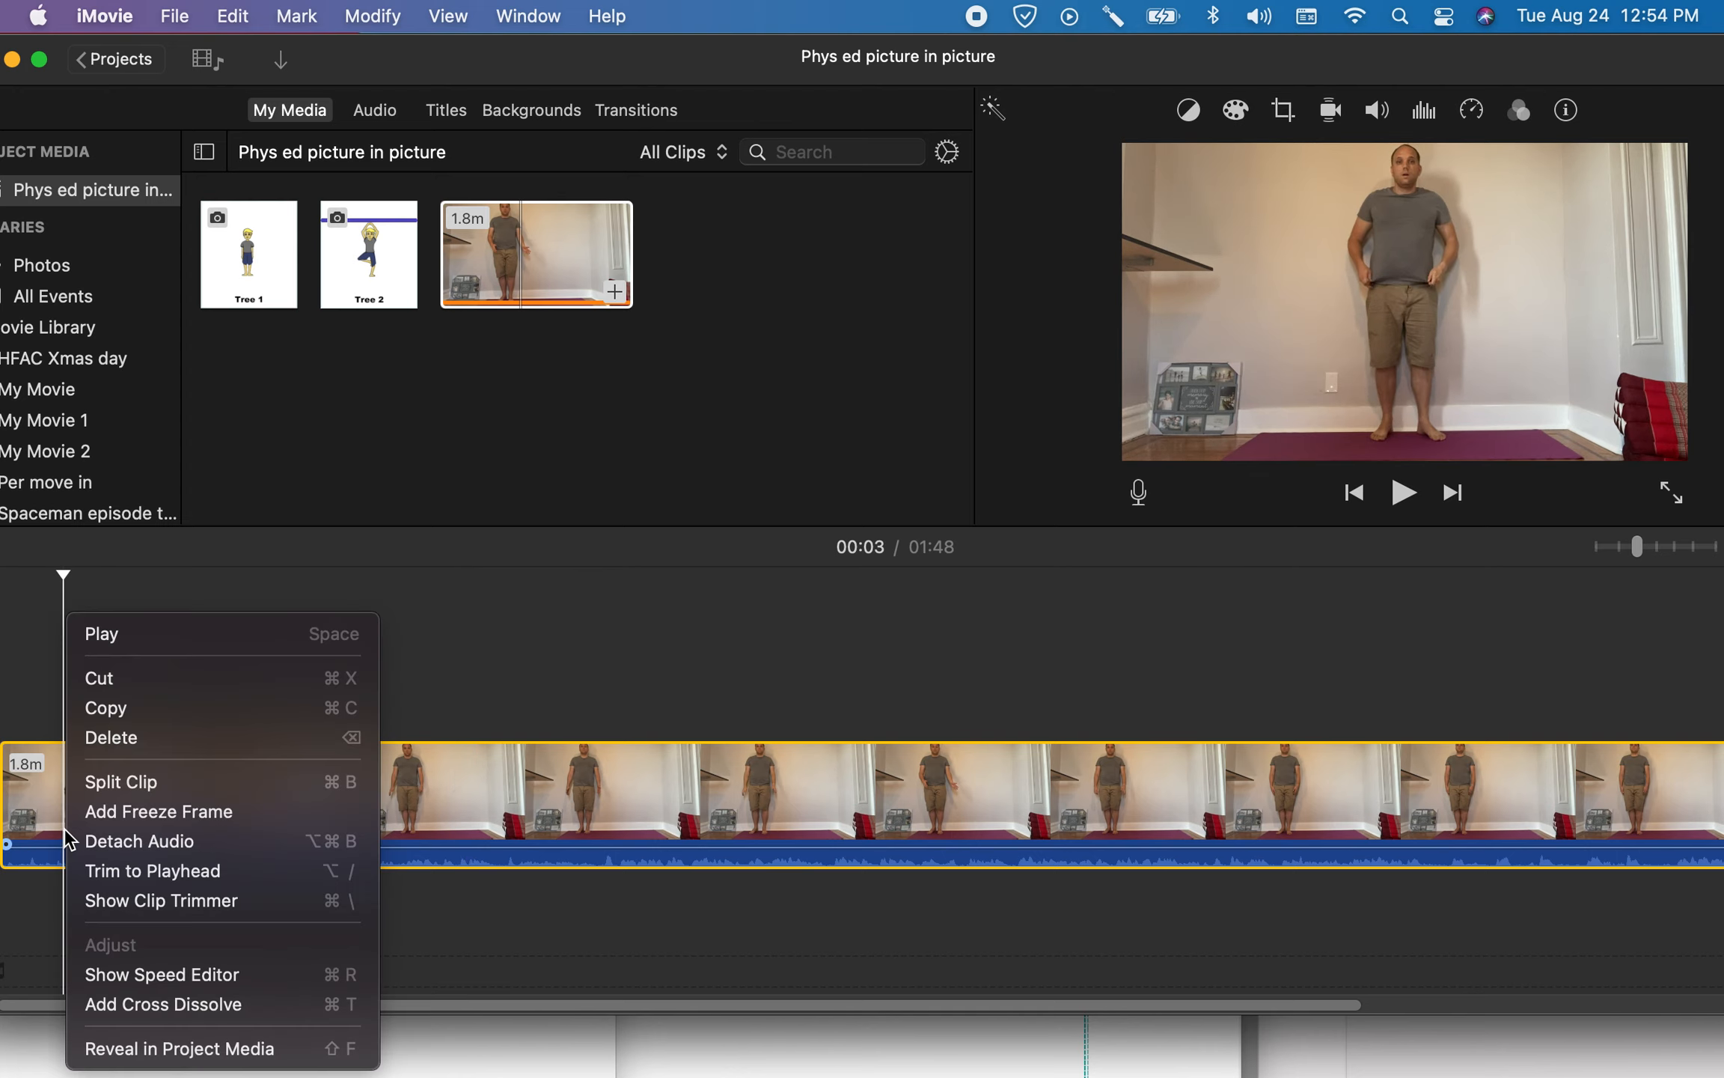
click(119, 783)
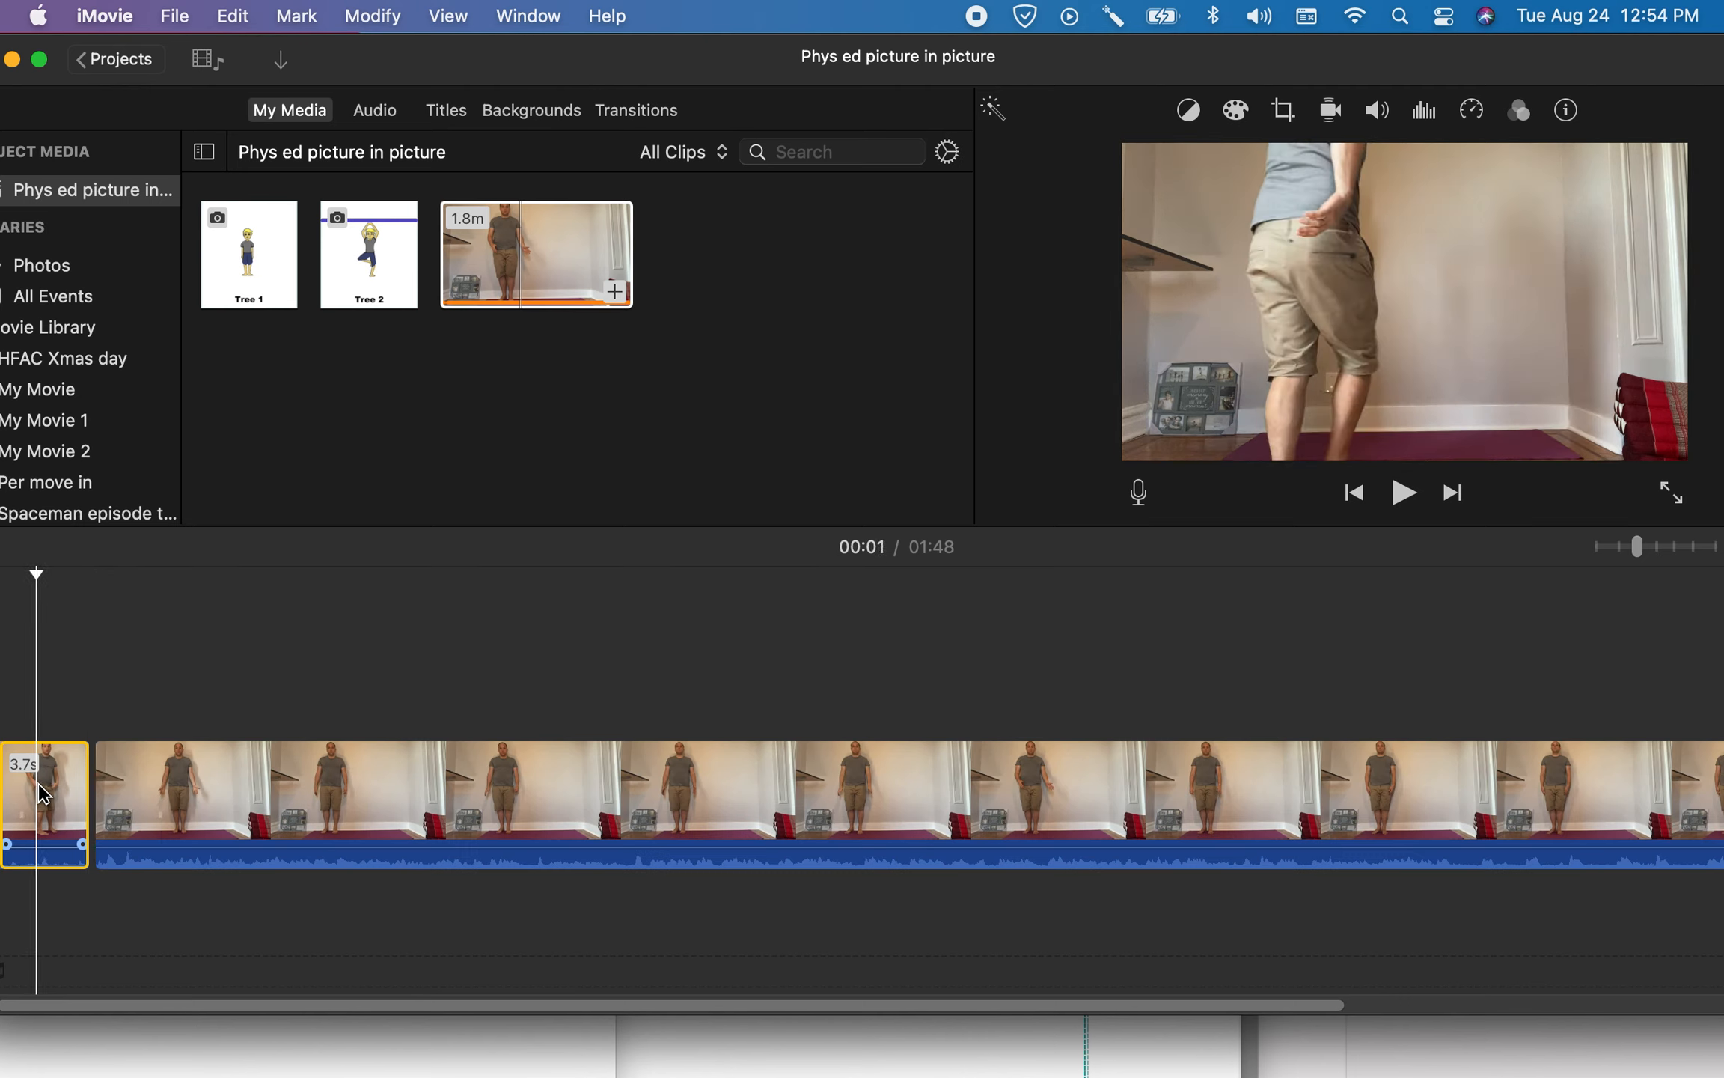
key(Delete)
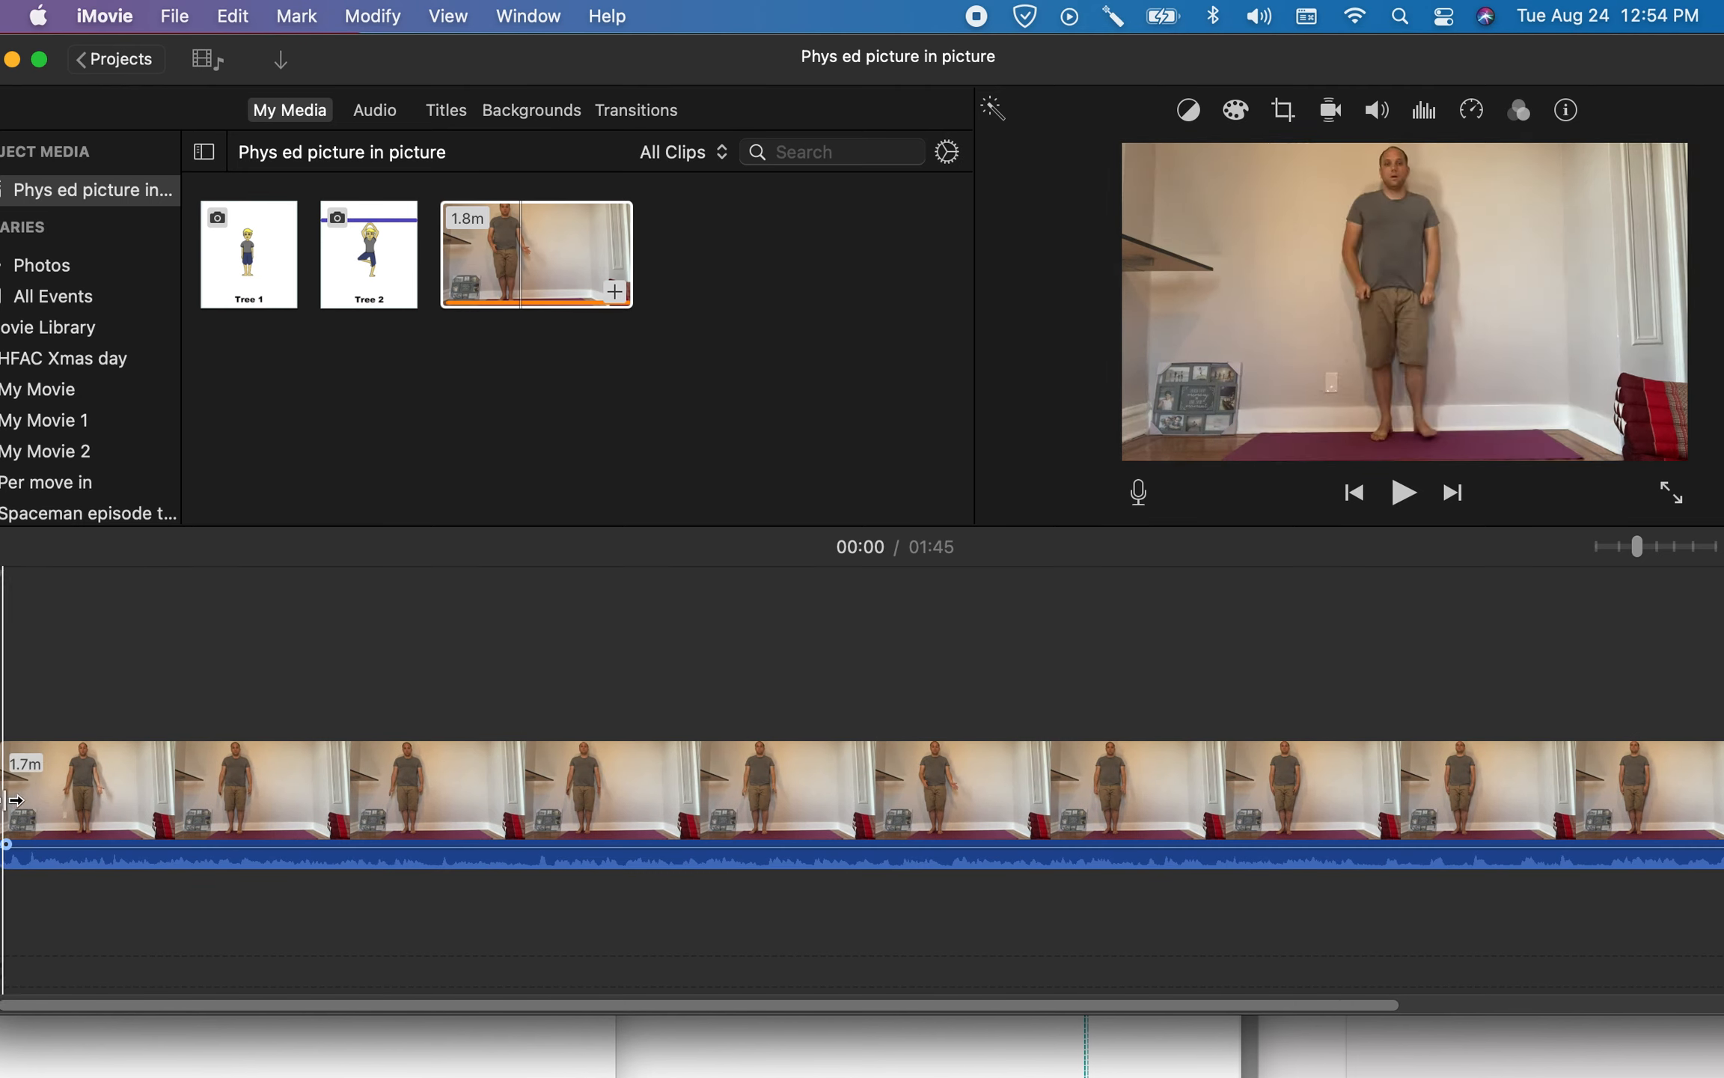
- Play and skim through the trimmed video, stopping the playhead at 01:11 for the picture overlay
key(space)
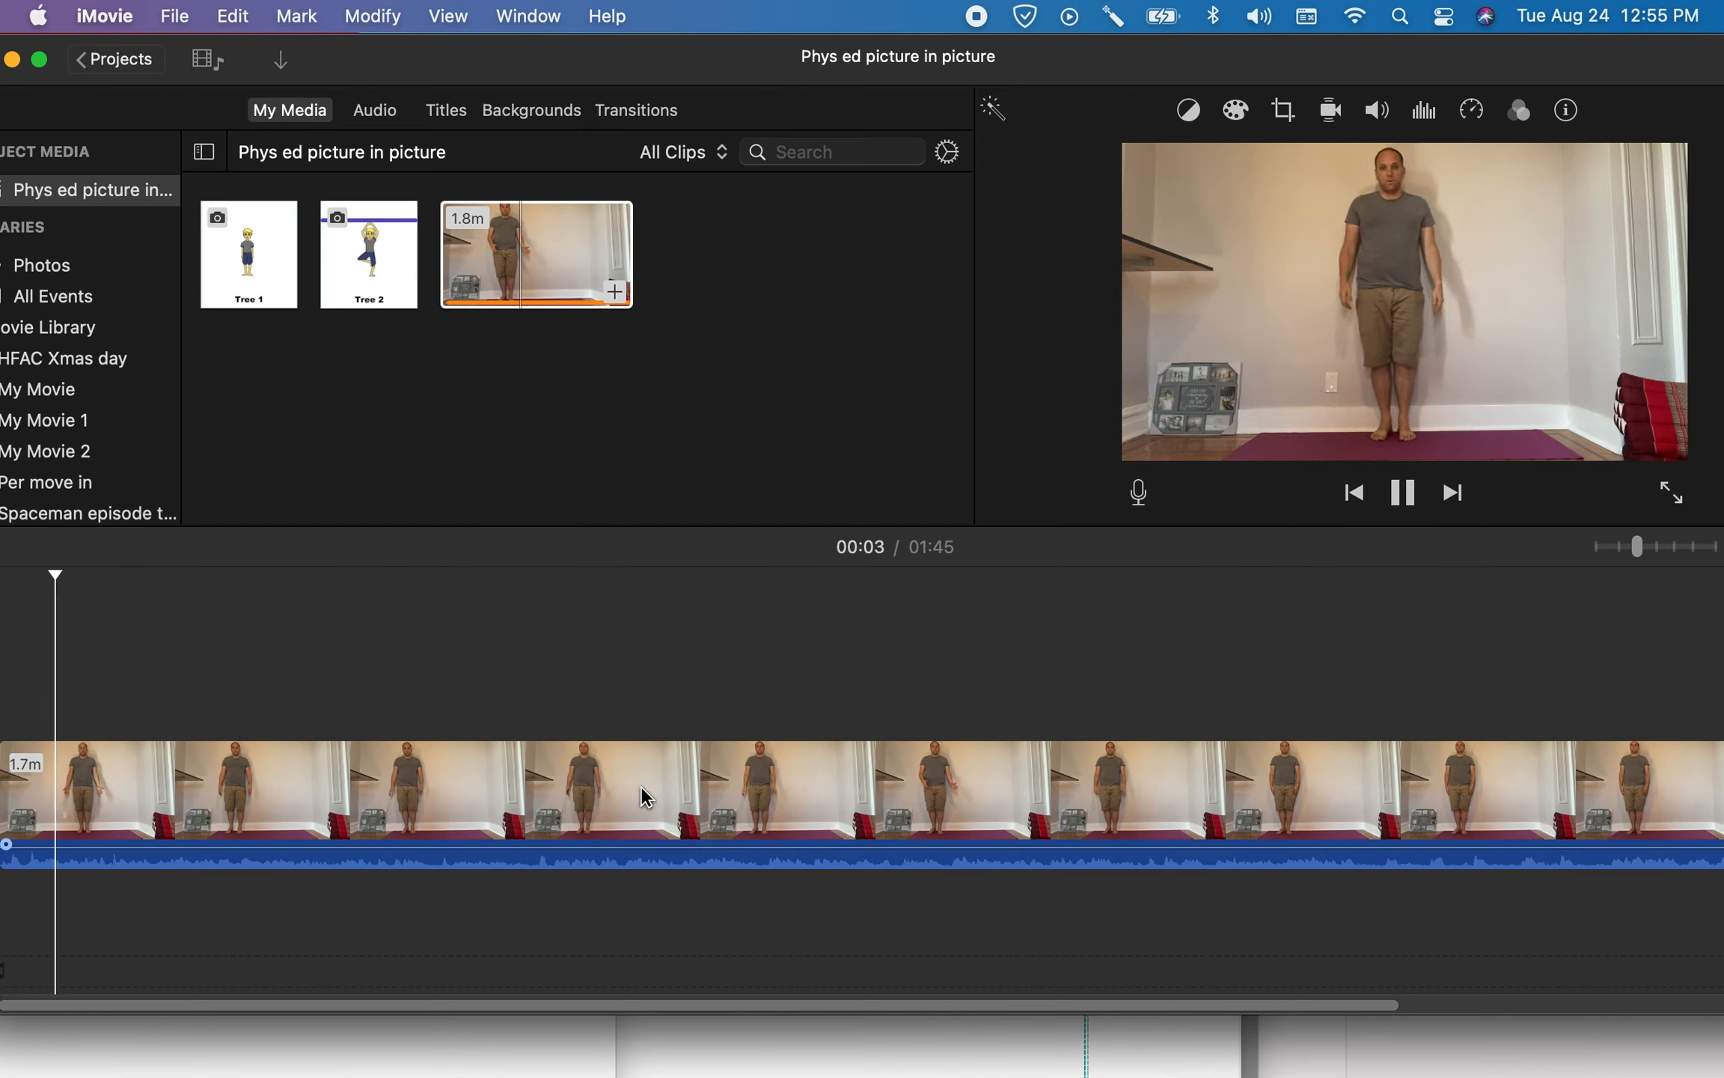
click(664, 787)
click(559, 812)
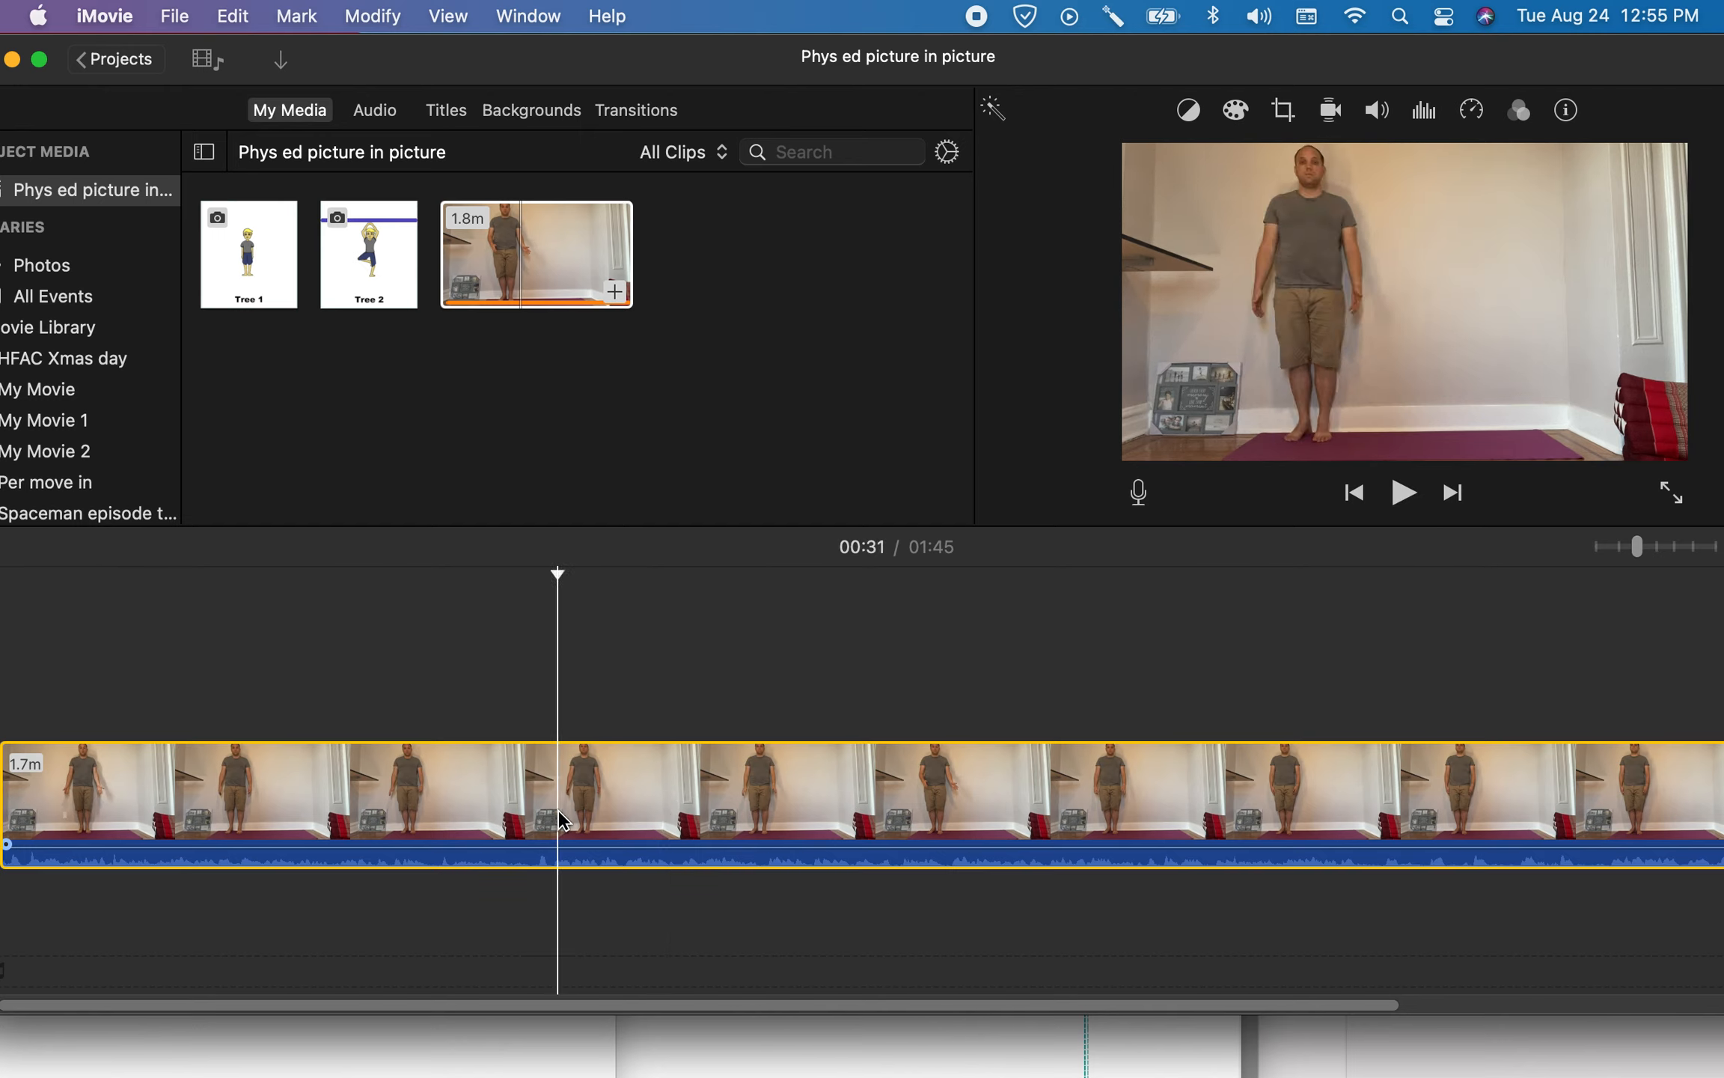
click(462, 808)
click(498, 812)
click(560, 812)
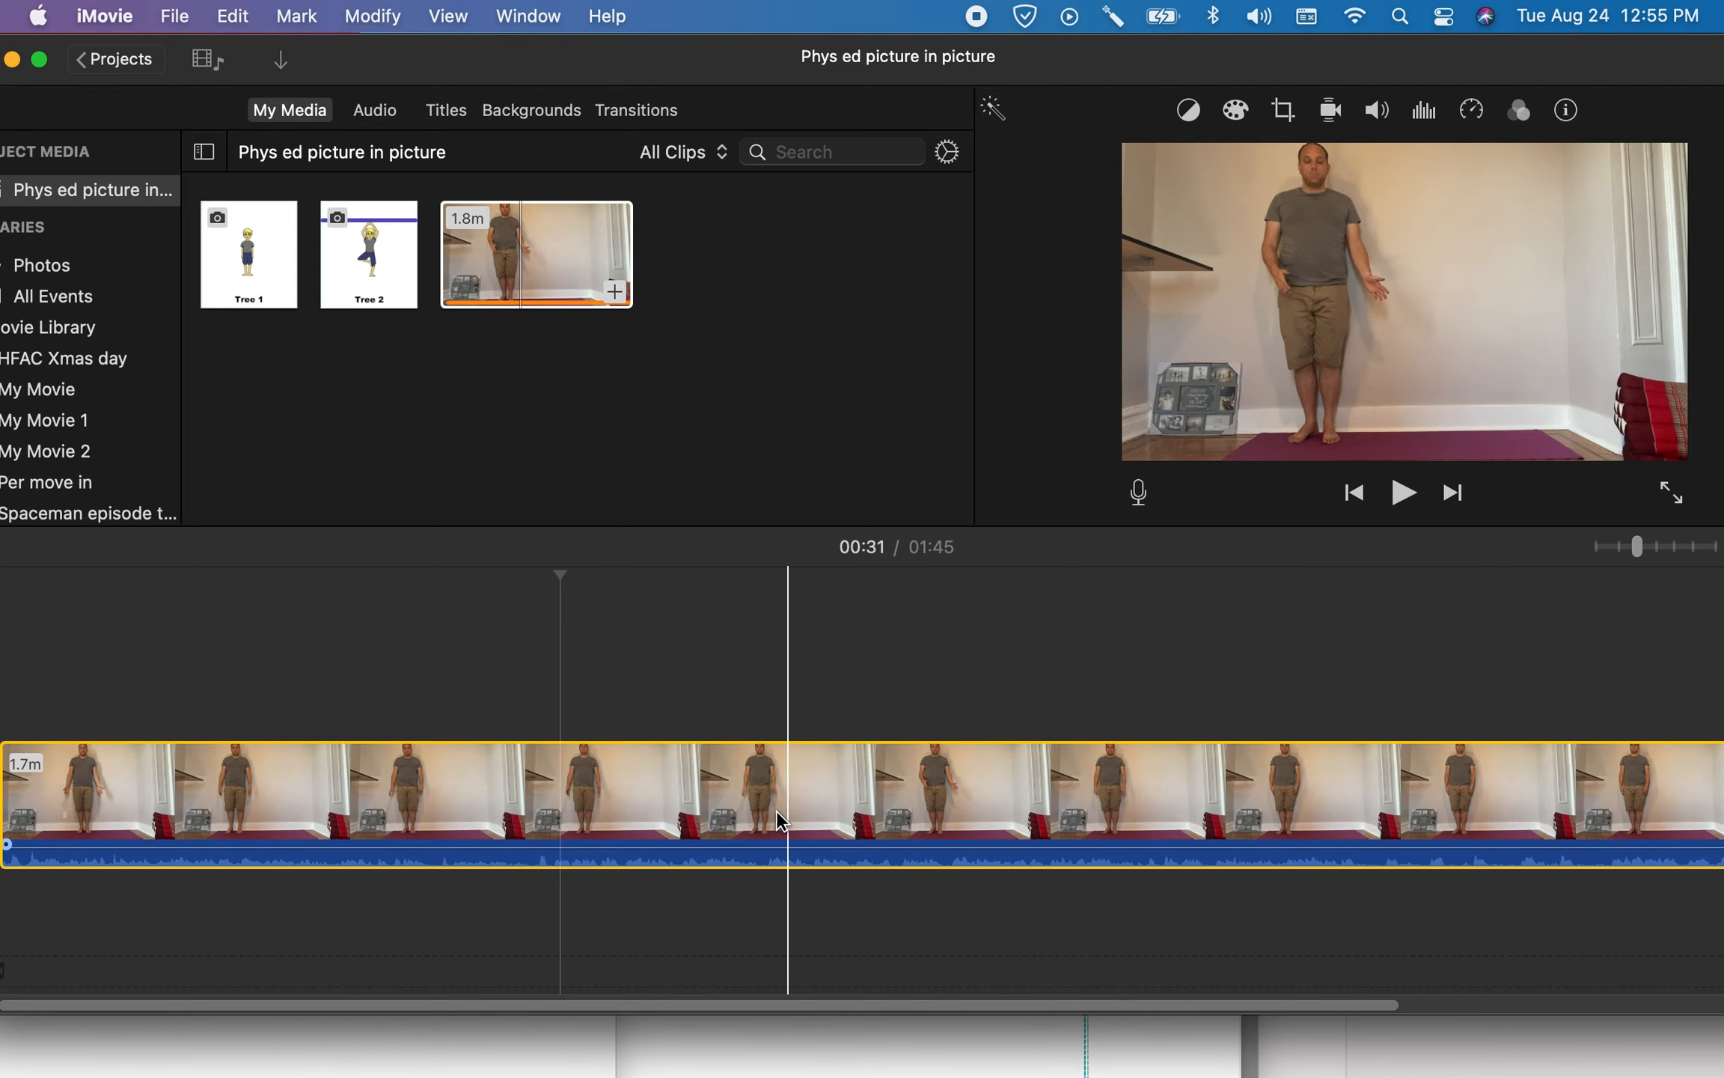
click(749, 812)
key(space)
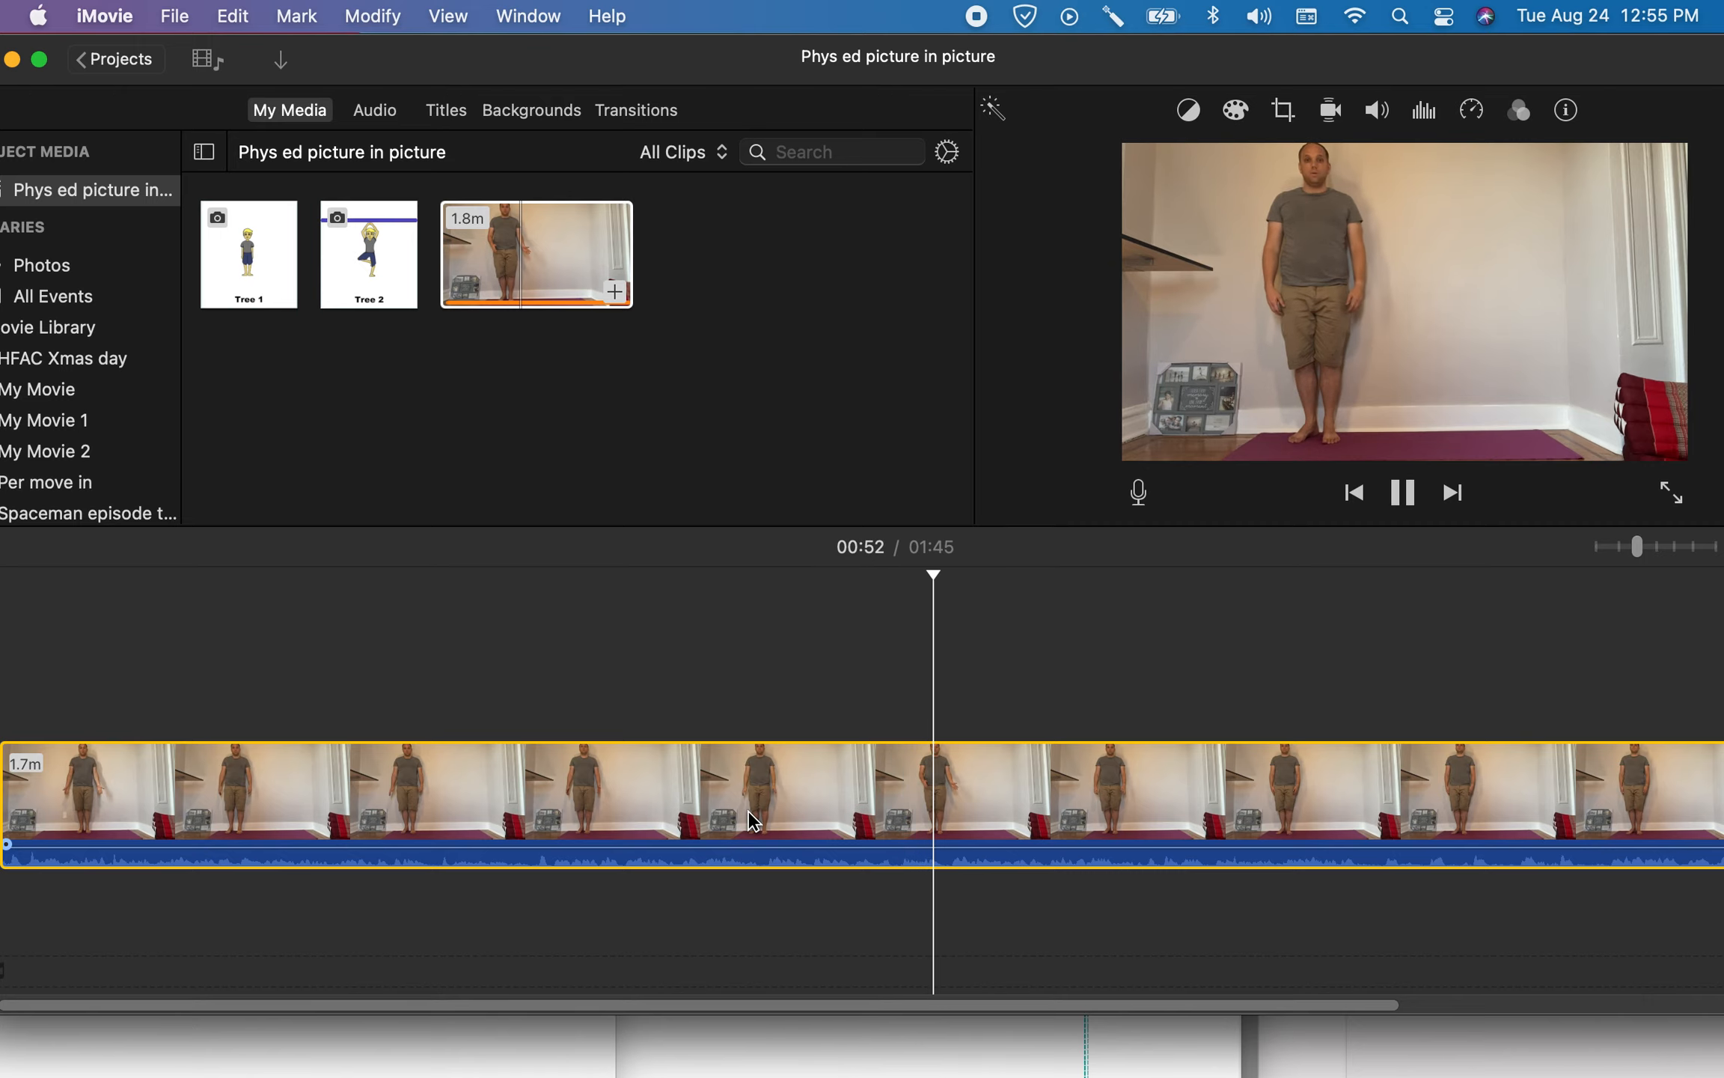
scroll(748, 810, right, 3)
scroll(743, 811, right, 1)
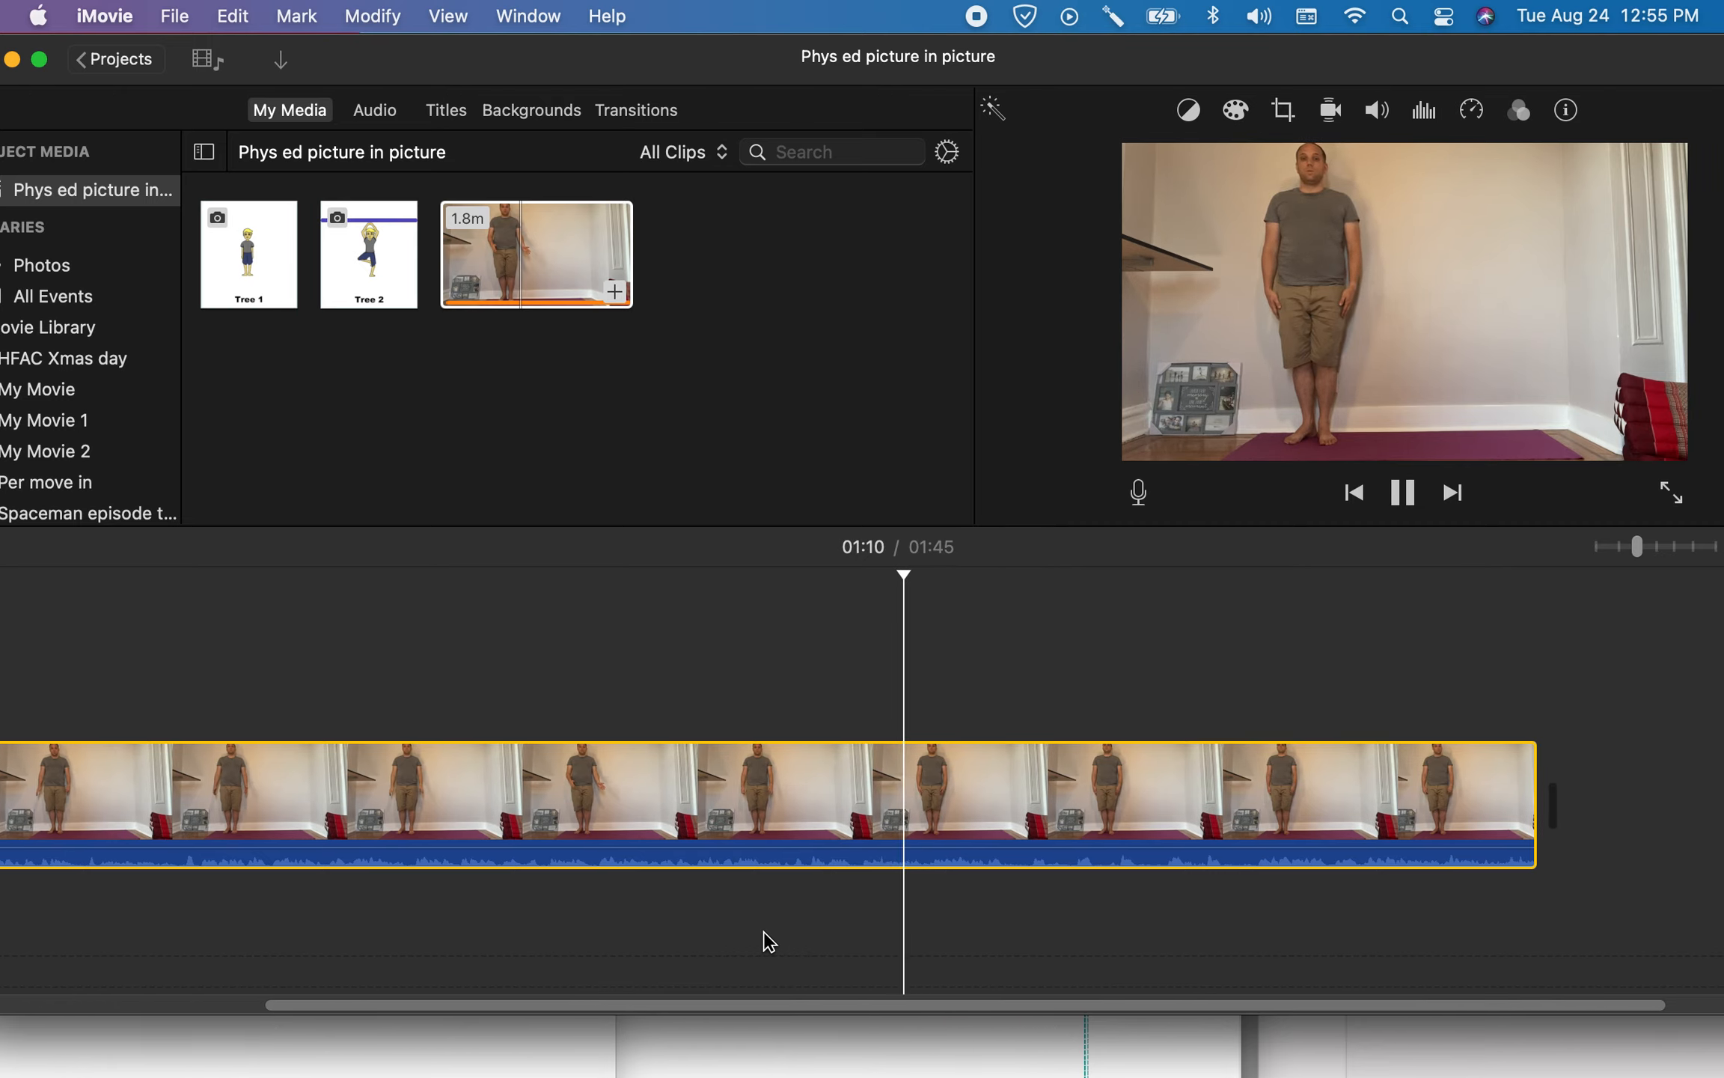
key(space)
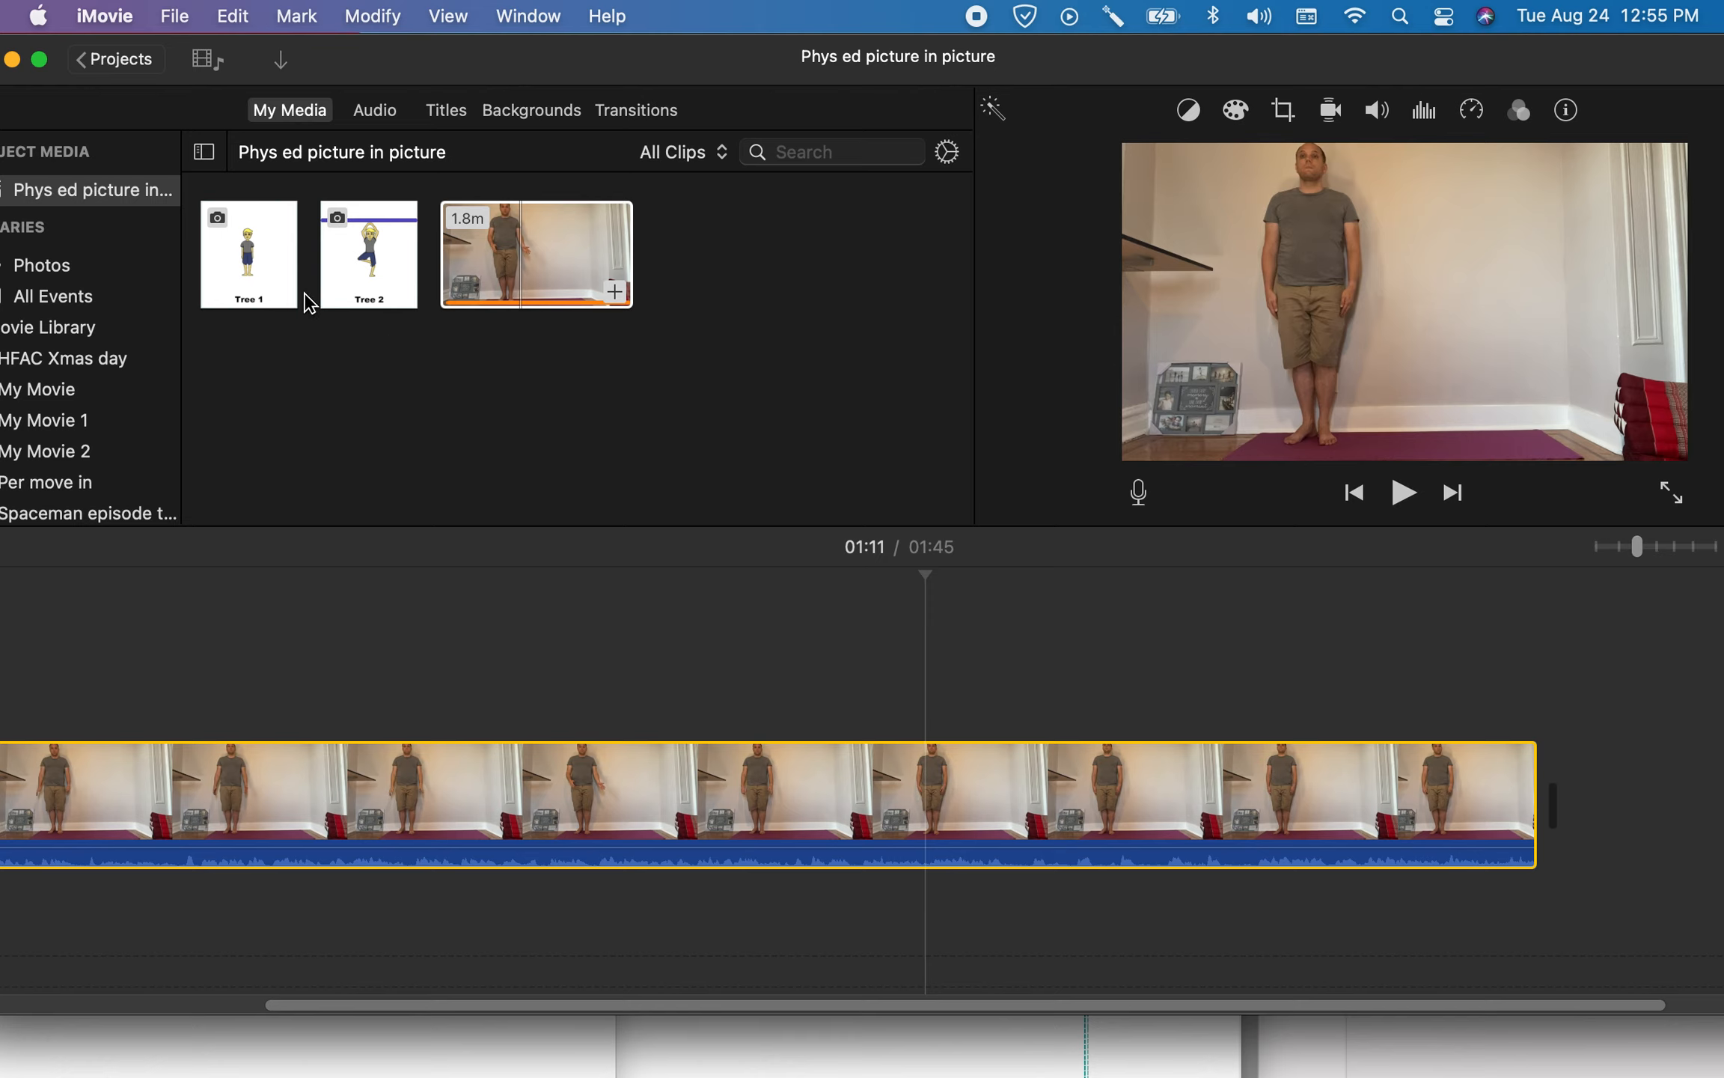
- Place the Tree 1 image above the main video as an overlay starting at 01:11
click(259, 261)
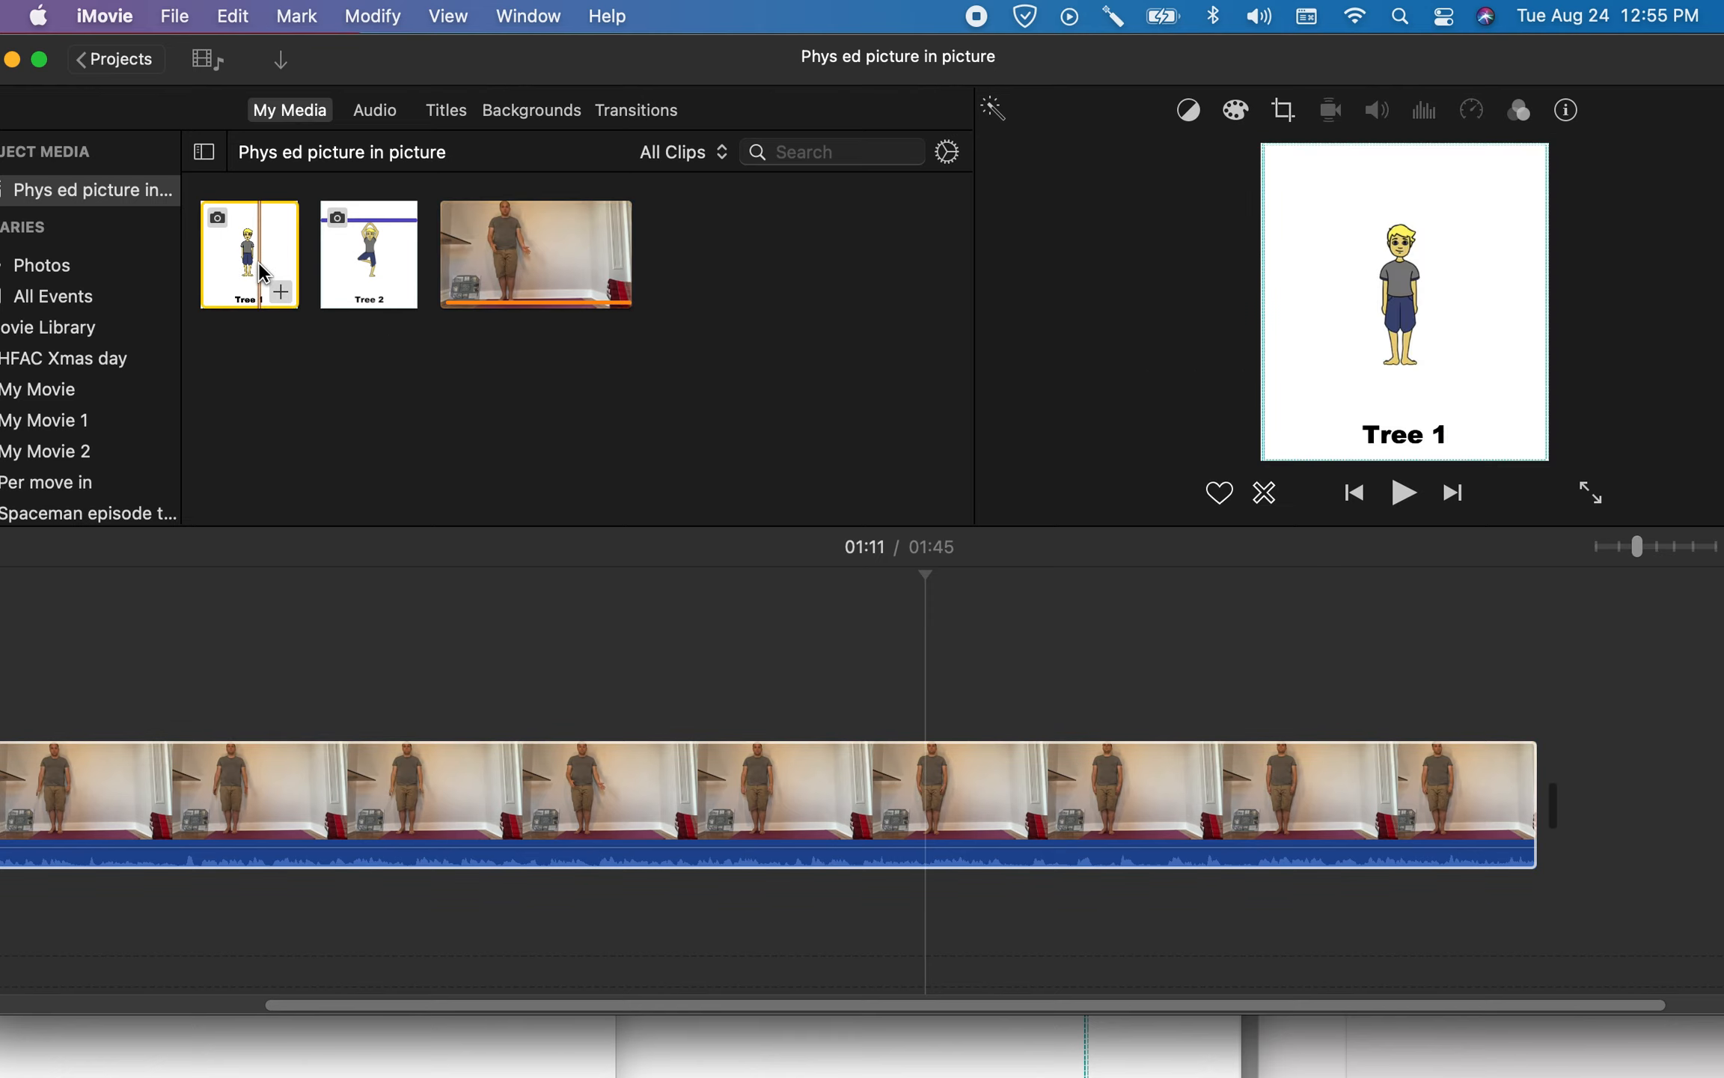
click(381, 270)
click(237, 266)
drag(237, 266, 925, 626)
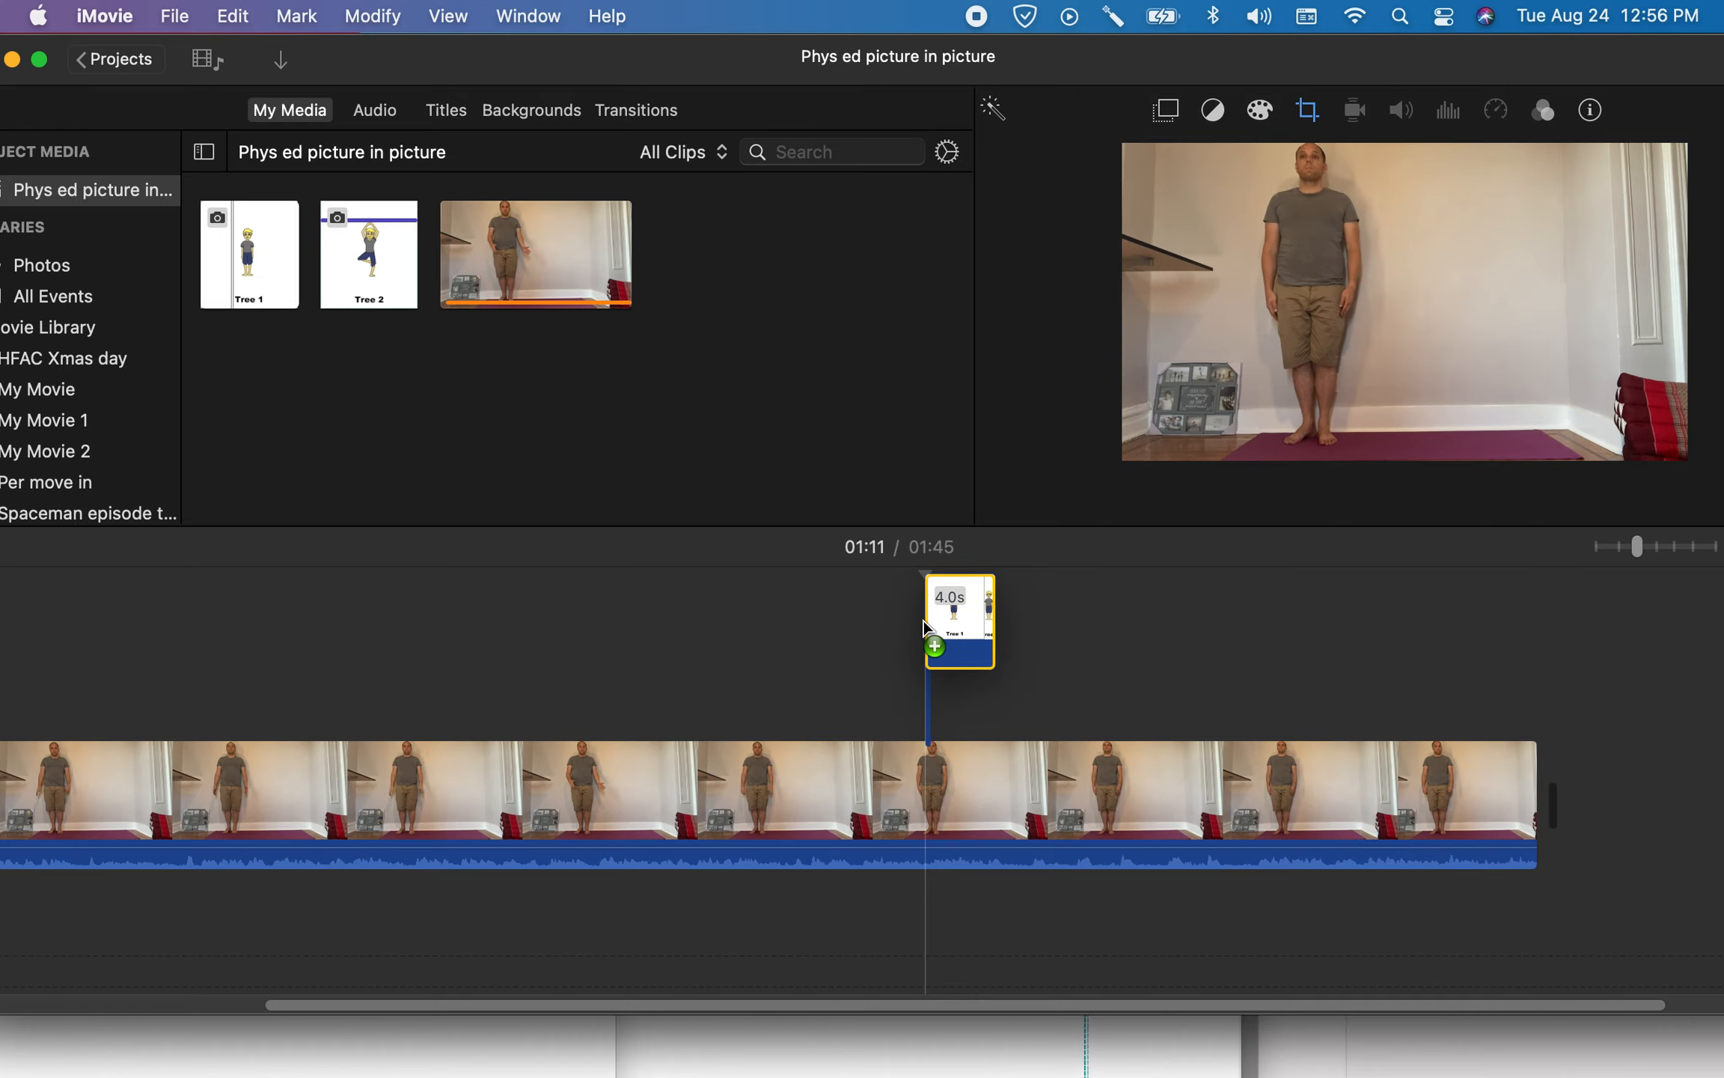
- Switch to Preview to look through the Yoga Pose Cards PDF pages, and return to iMovie
click(855, 1059)
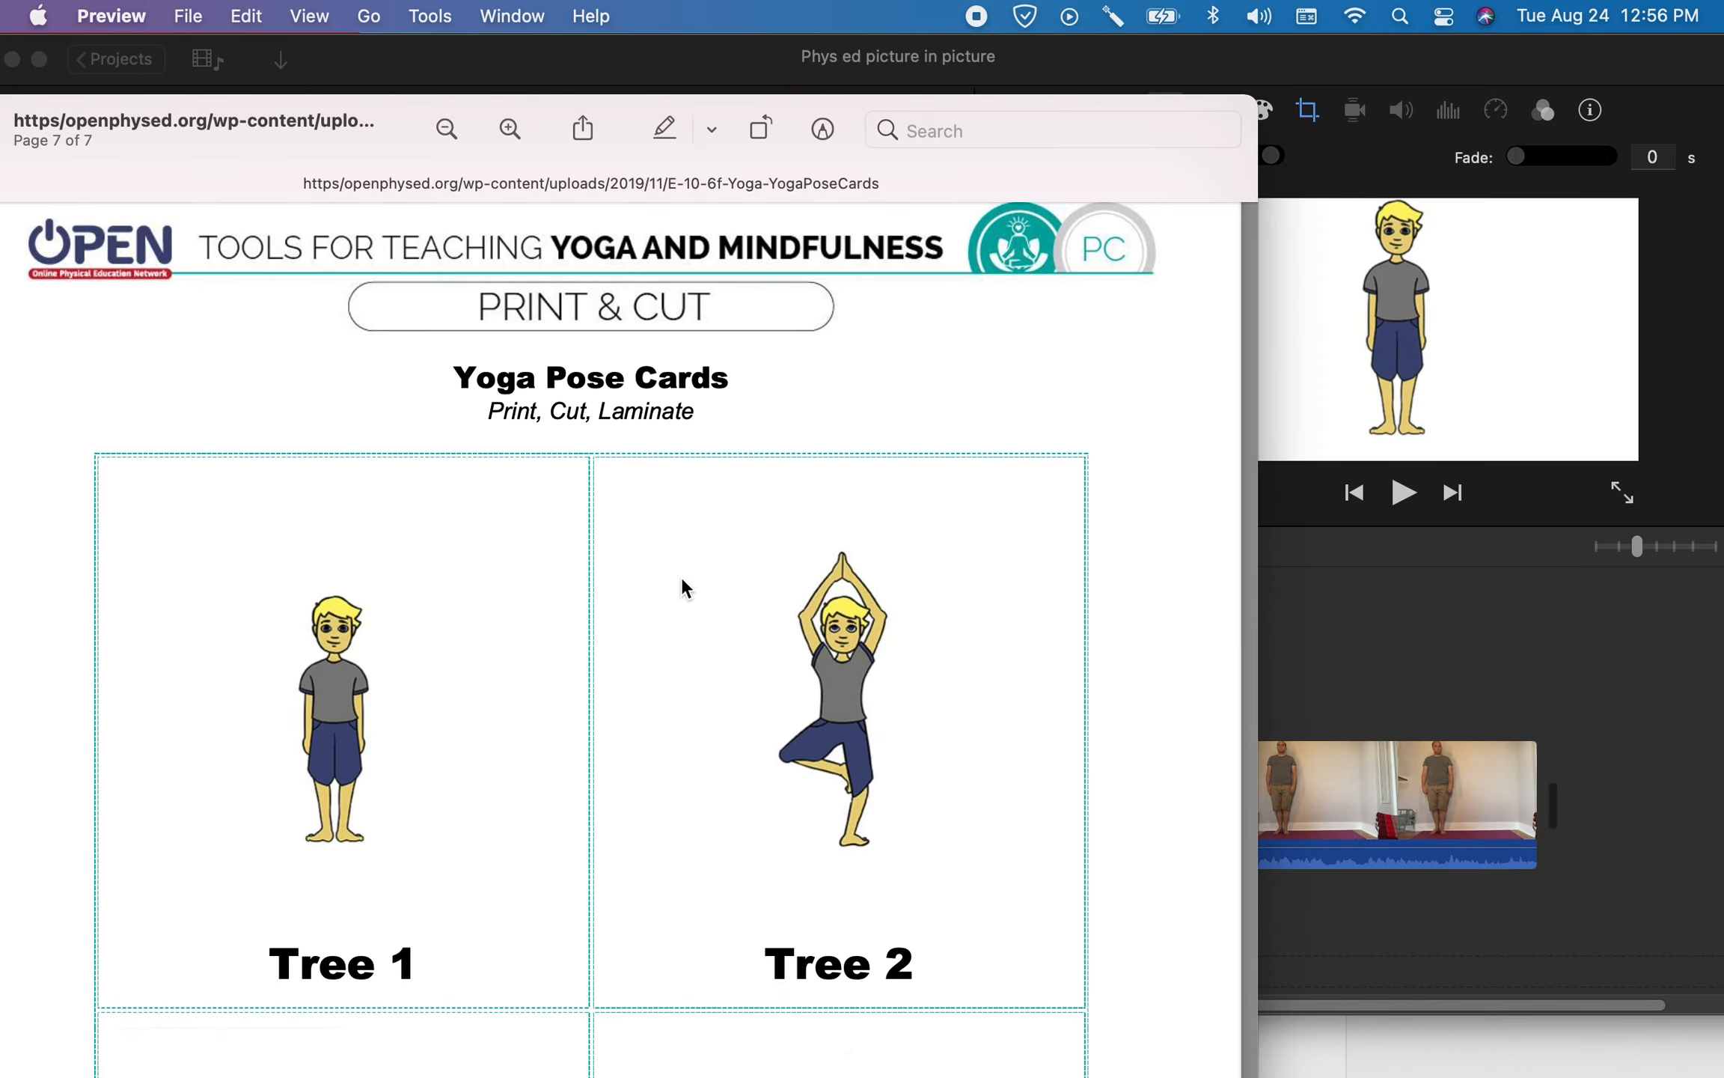
scroll(644, 571, up, 5)
scroll(644, 574, up, 15)
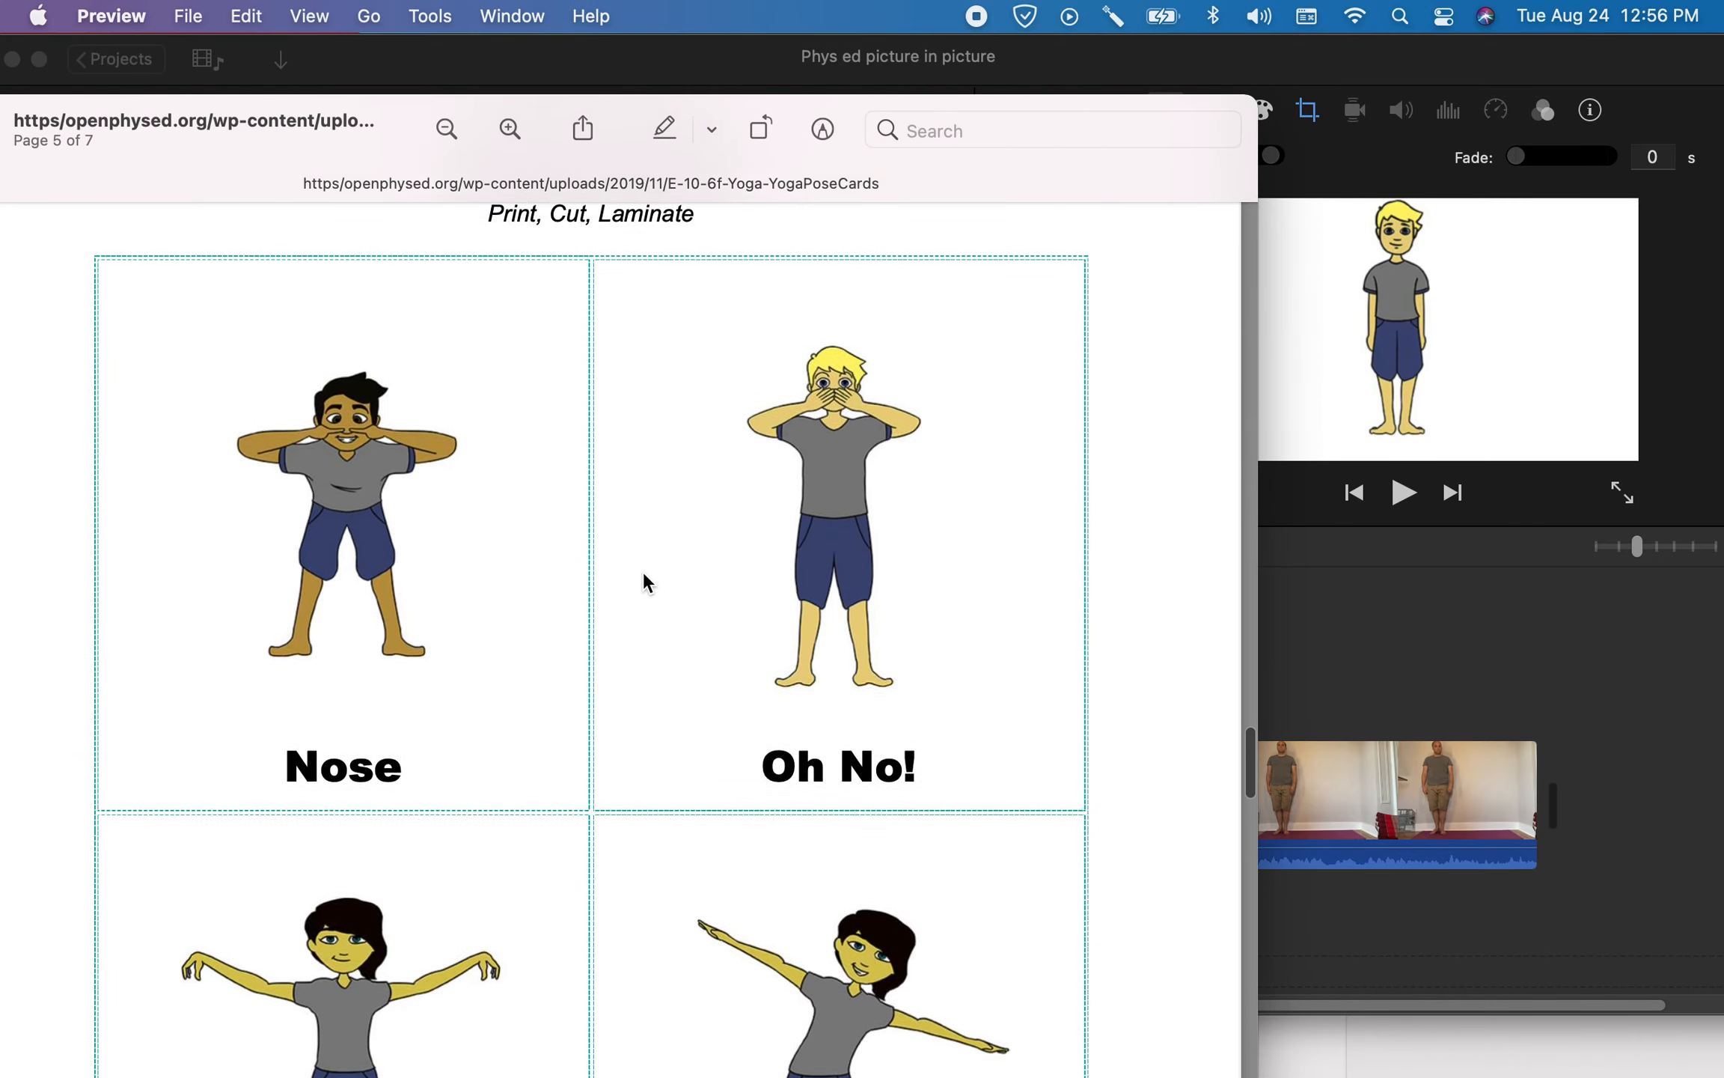
scroll(643, 581, up, 15)
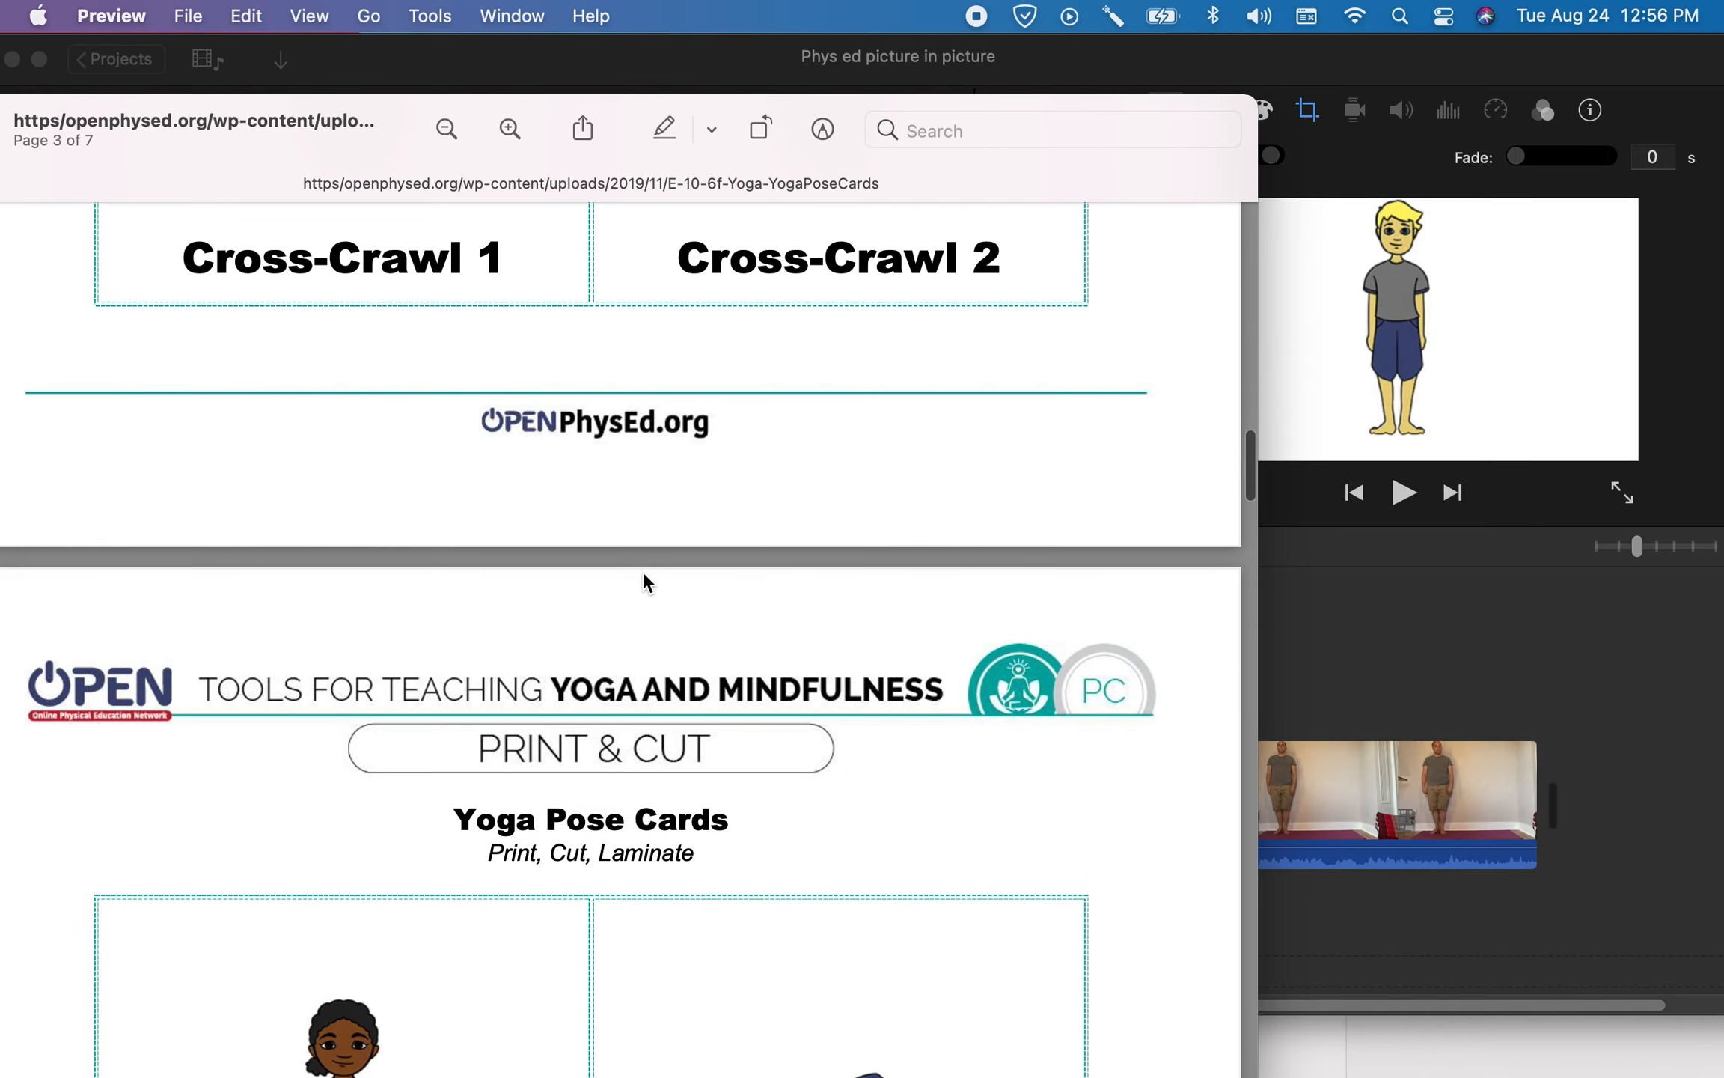
scroll(638, 578, down, 2)
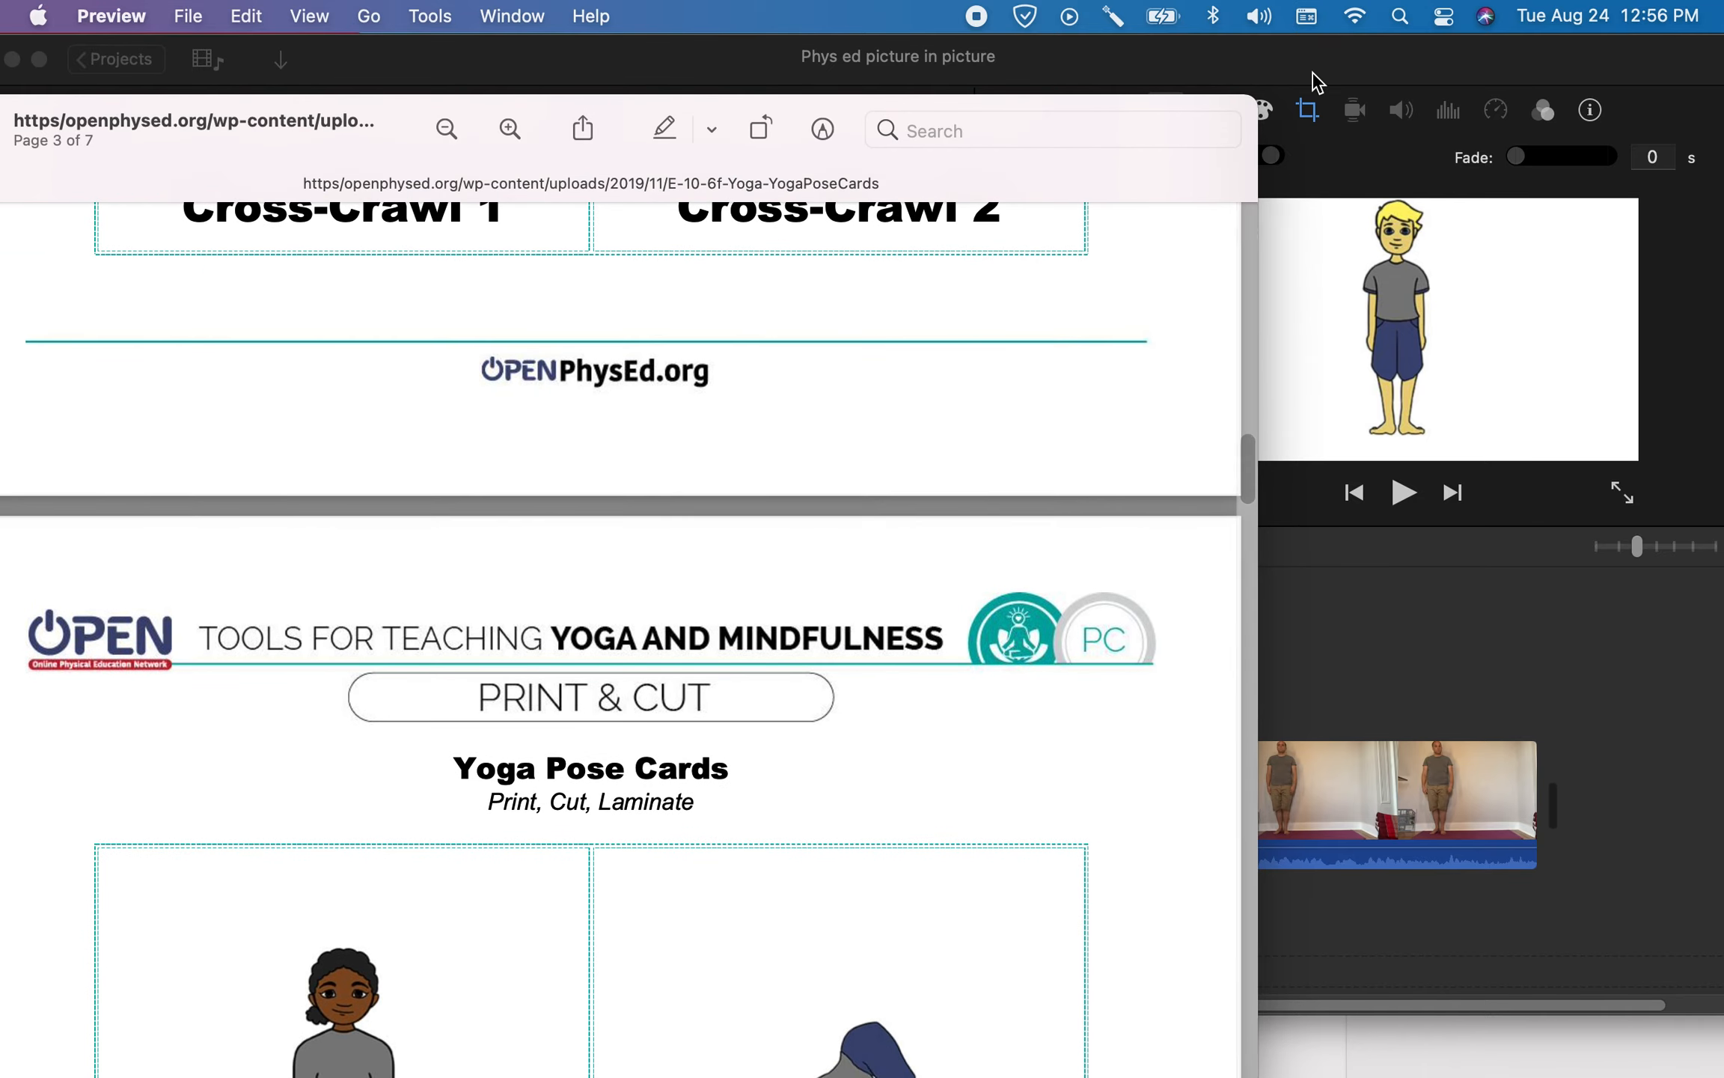
scroll(1101, 486, up, 15)
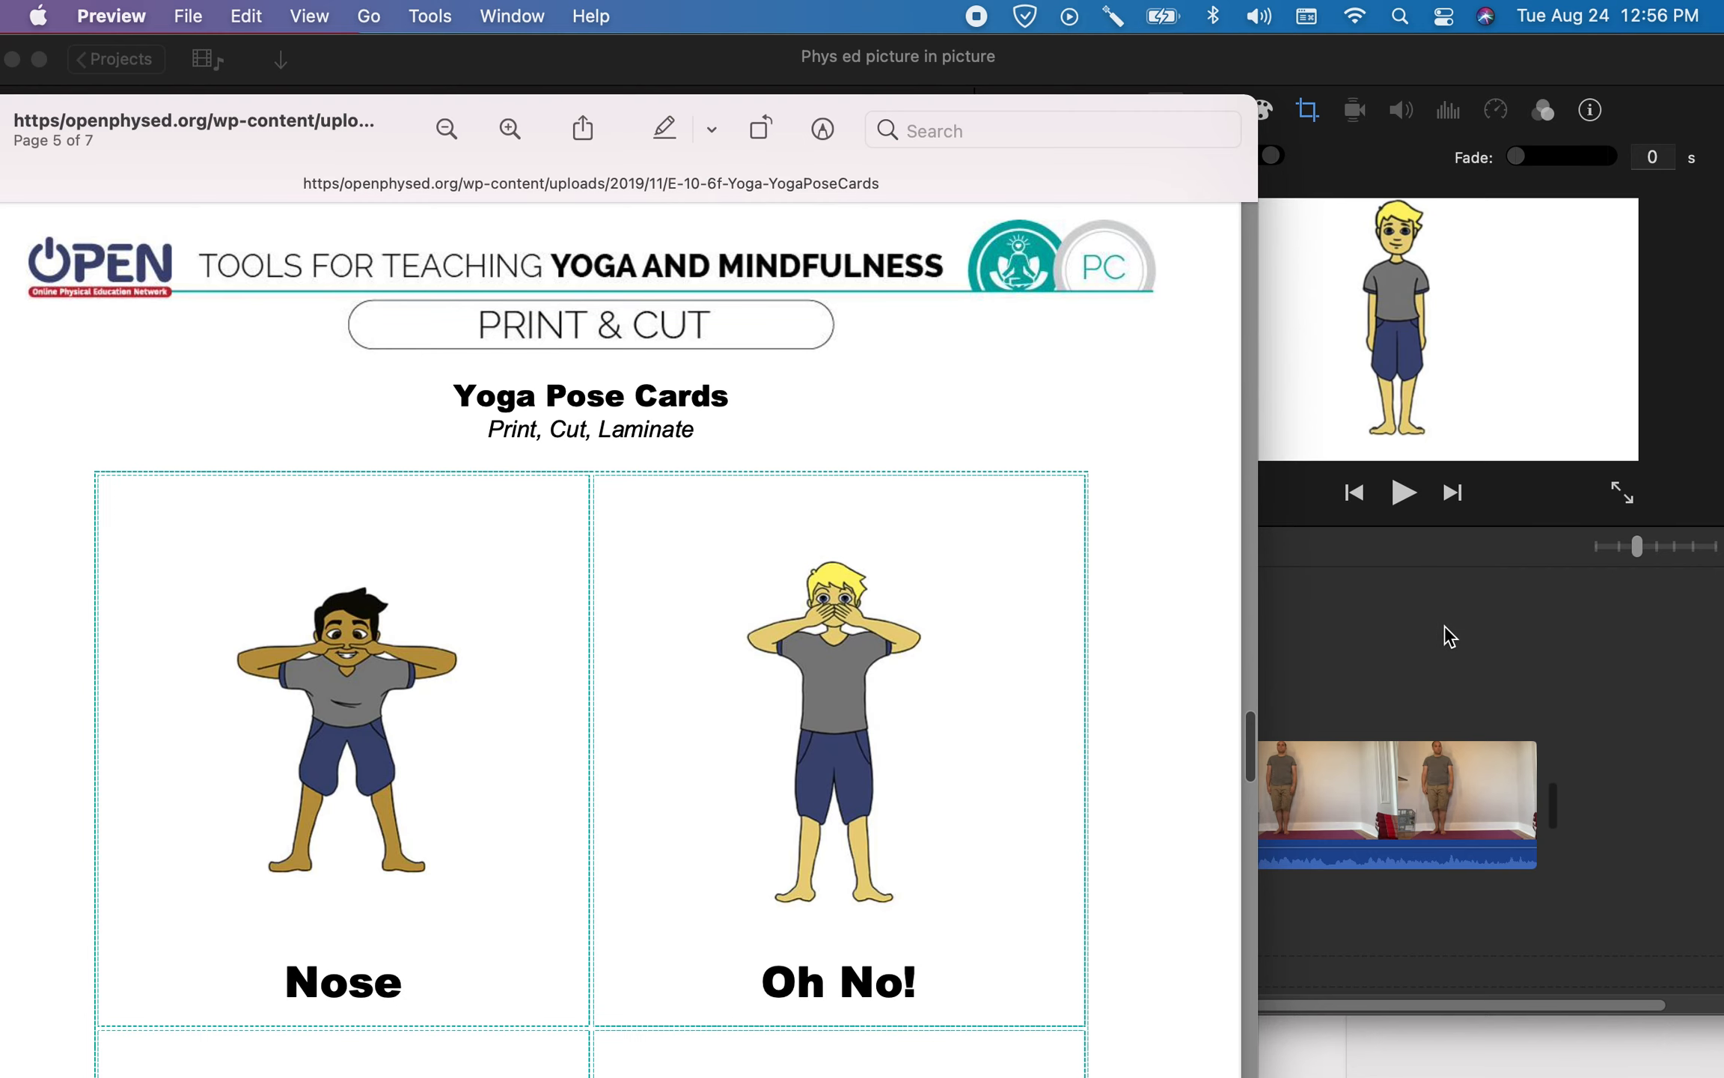
click(1452, 645)
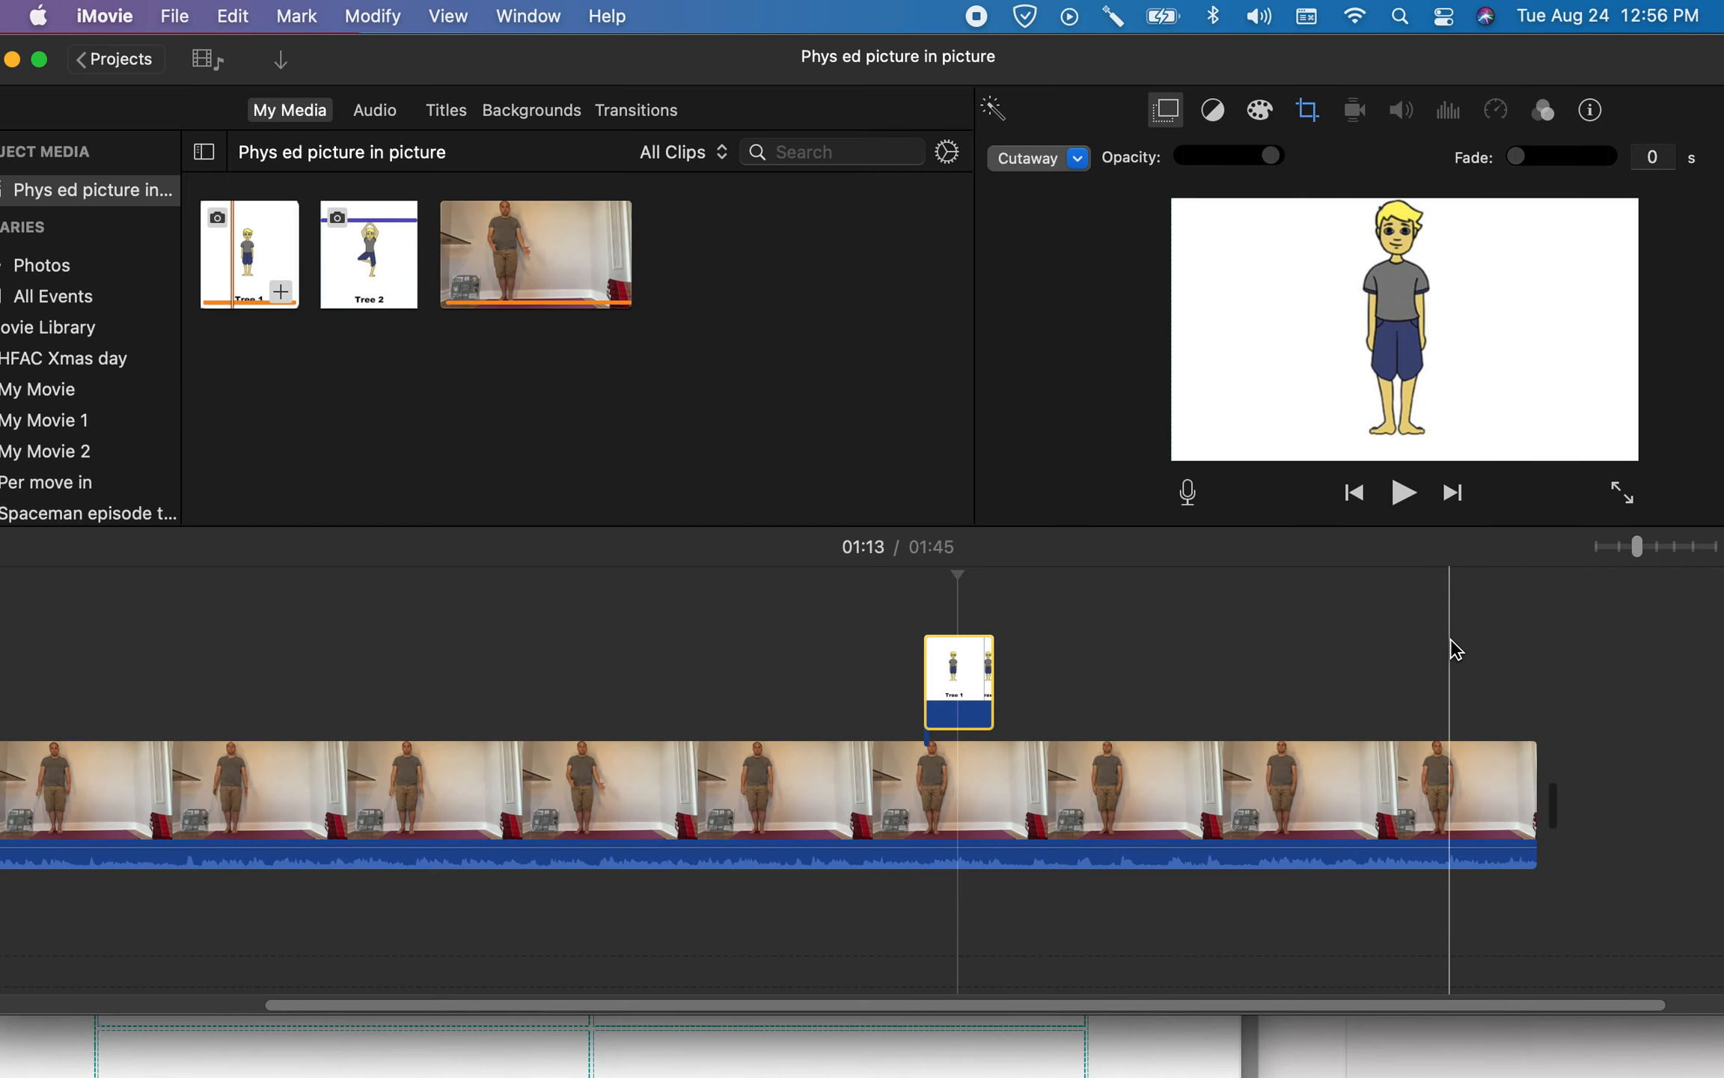
- Set the crop style of the Tree 1 overlay image to Fit
click(940, 685)
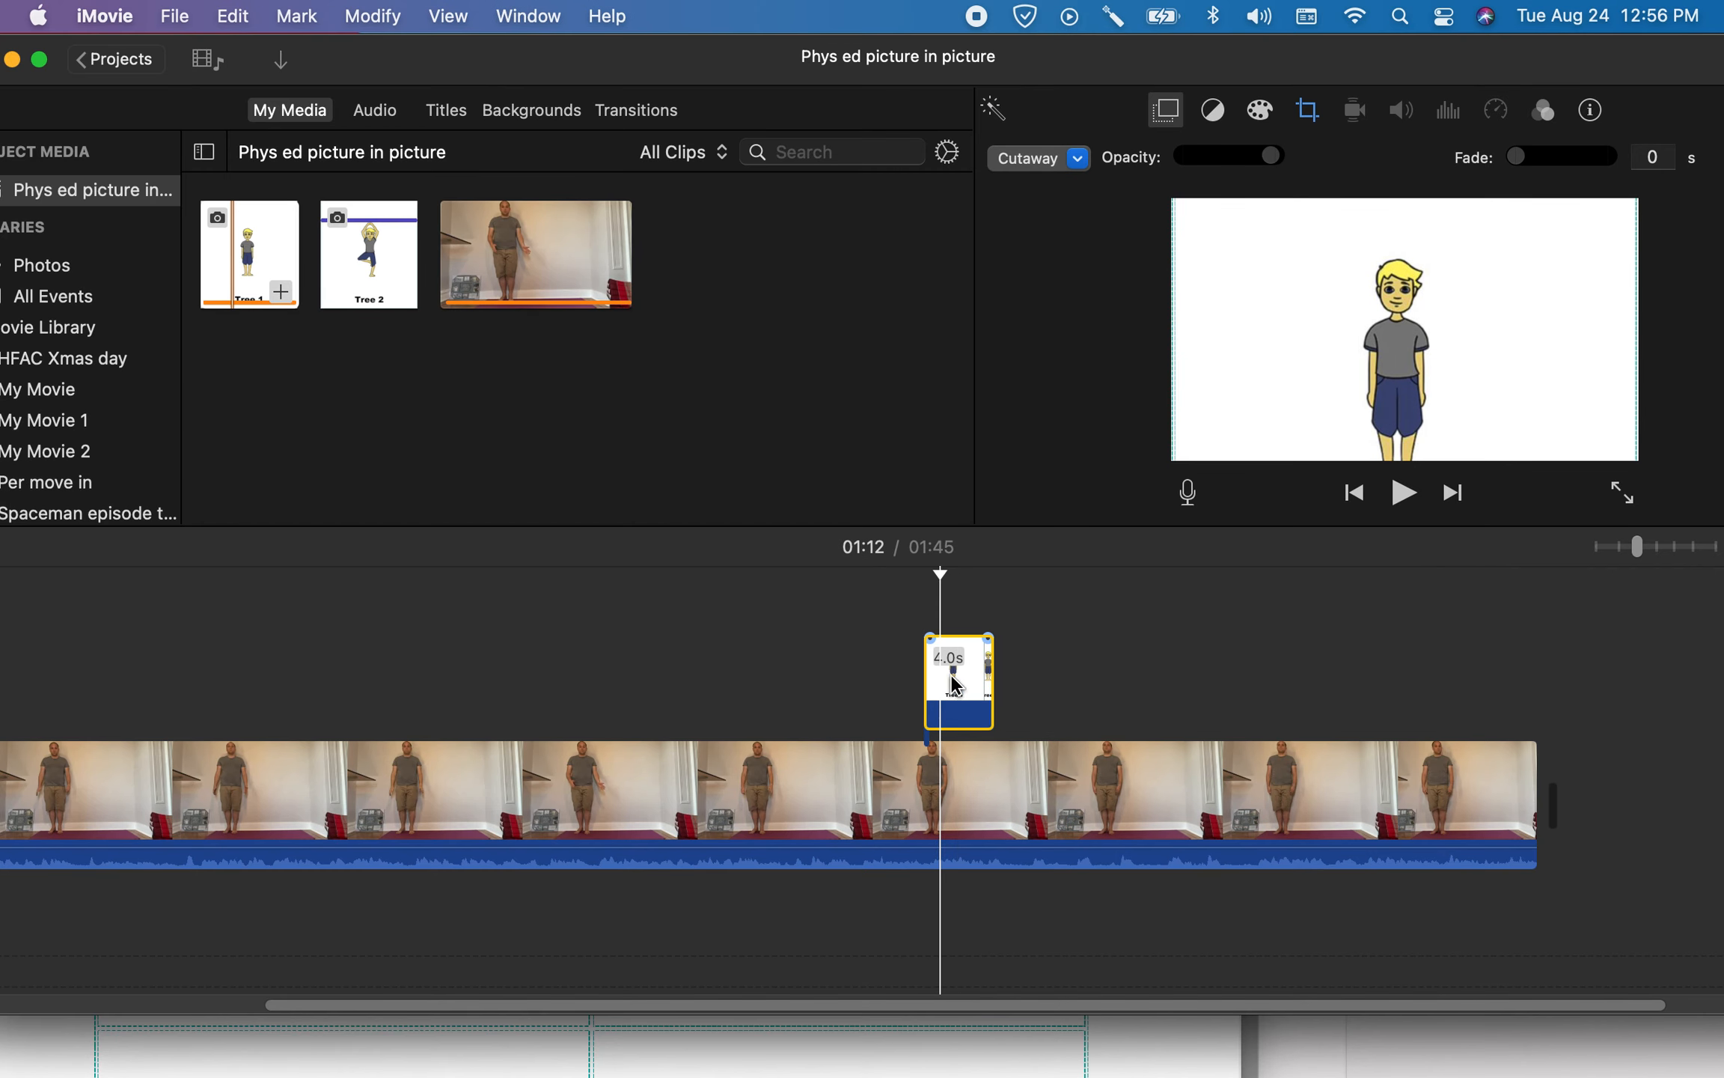
click(1319, 120)
click(1308, 113)
click(1309, 114)
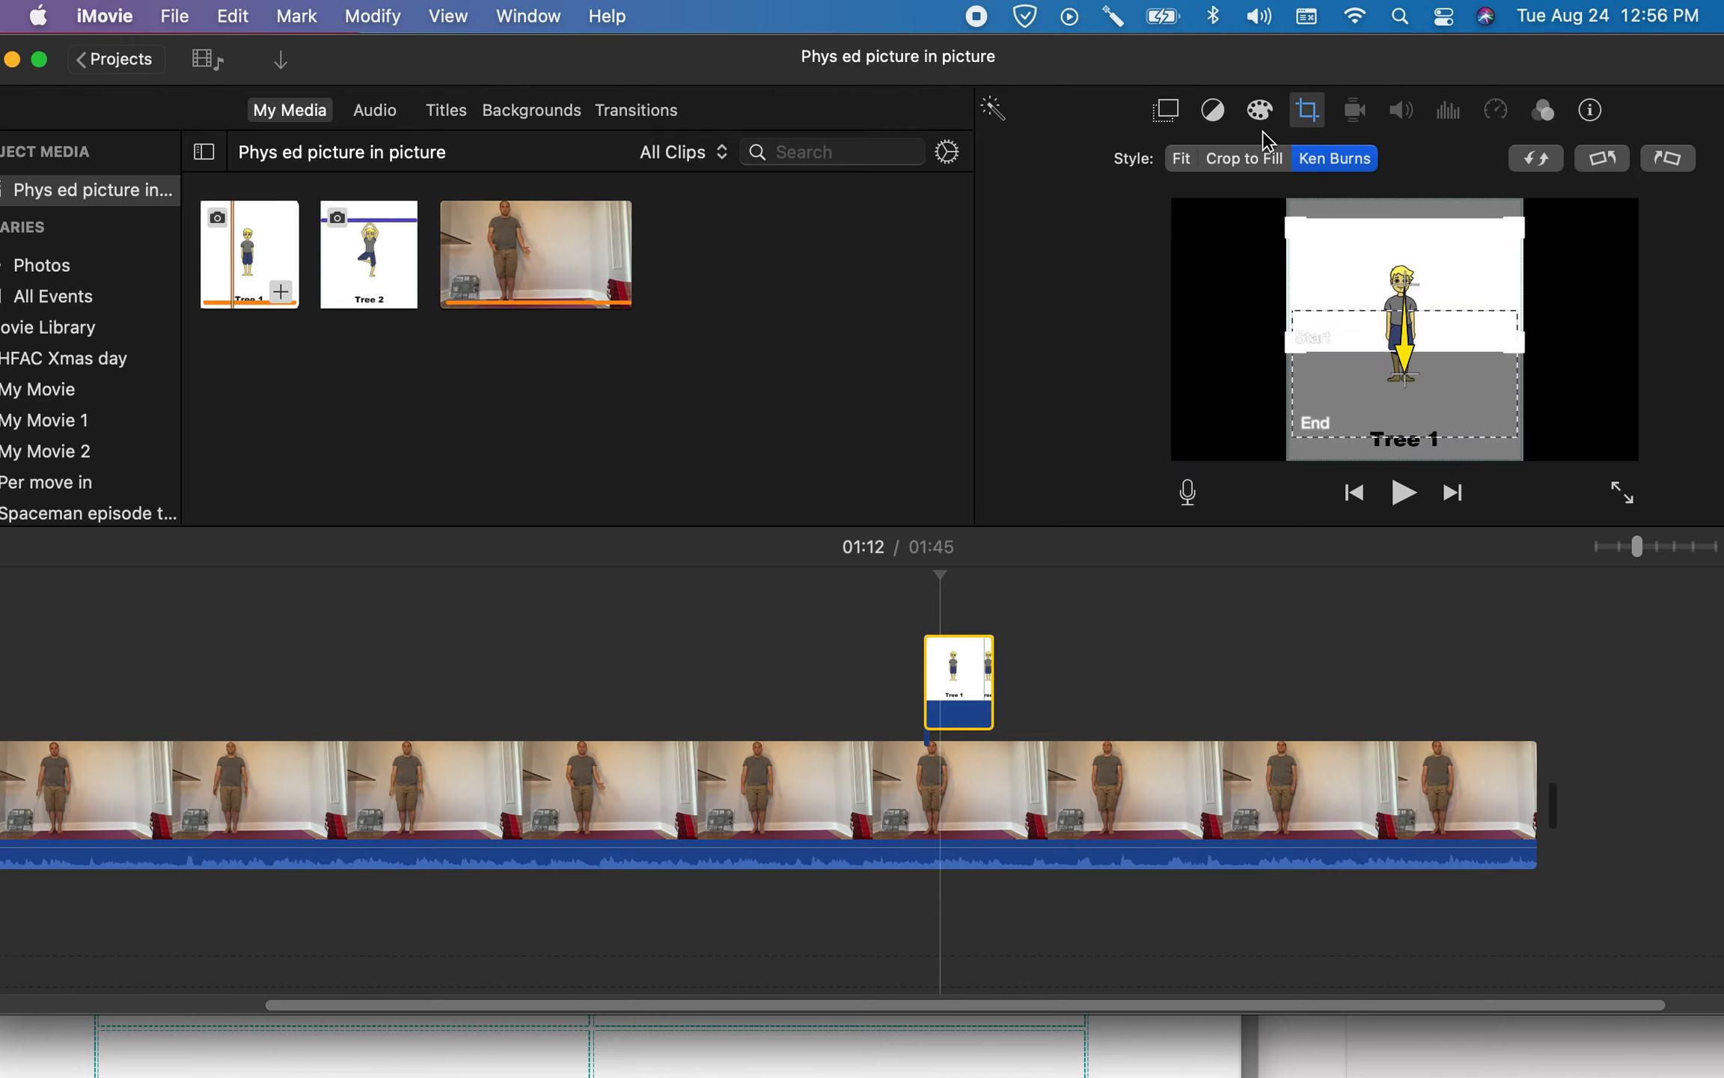
click(1182, 159)
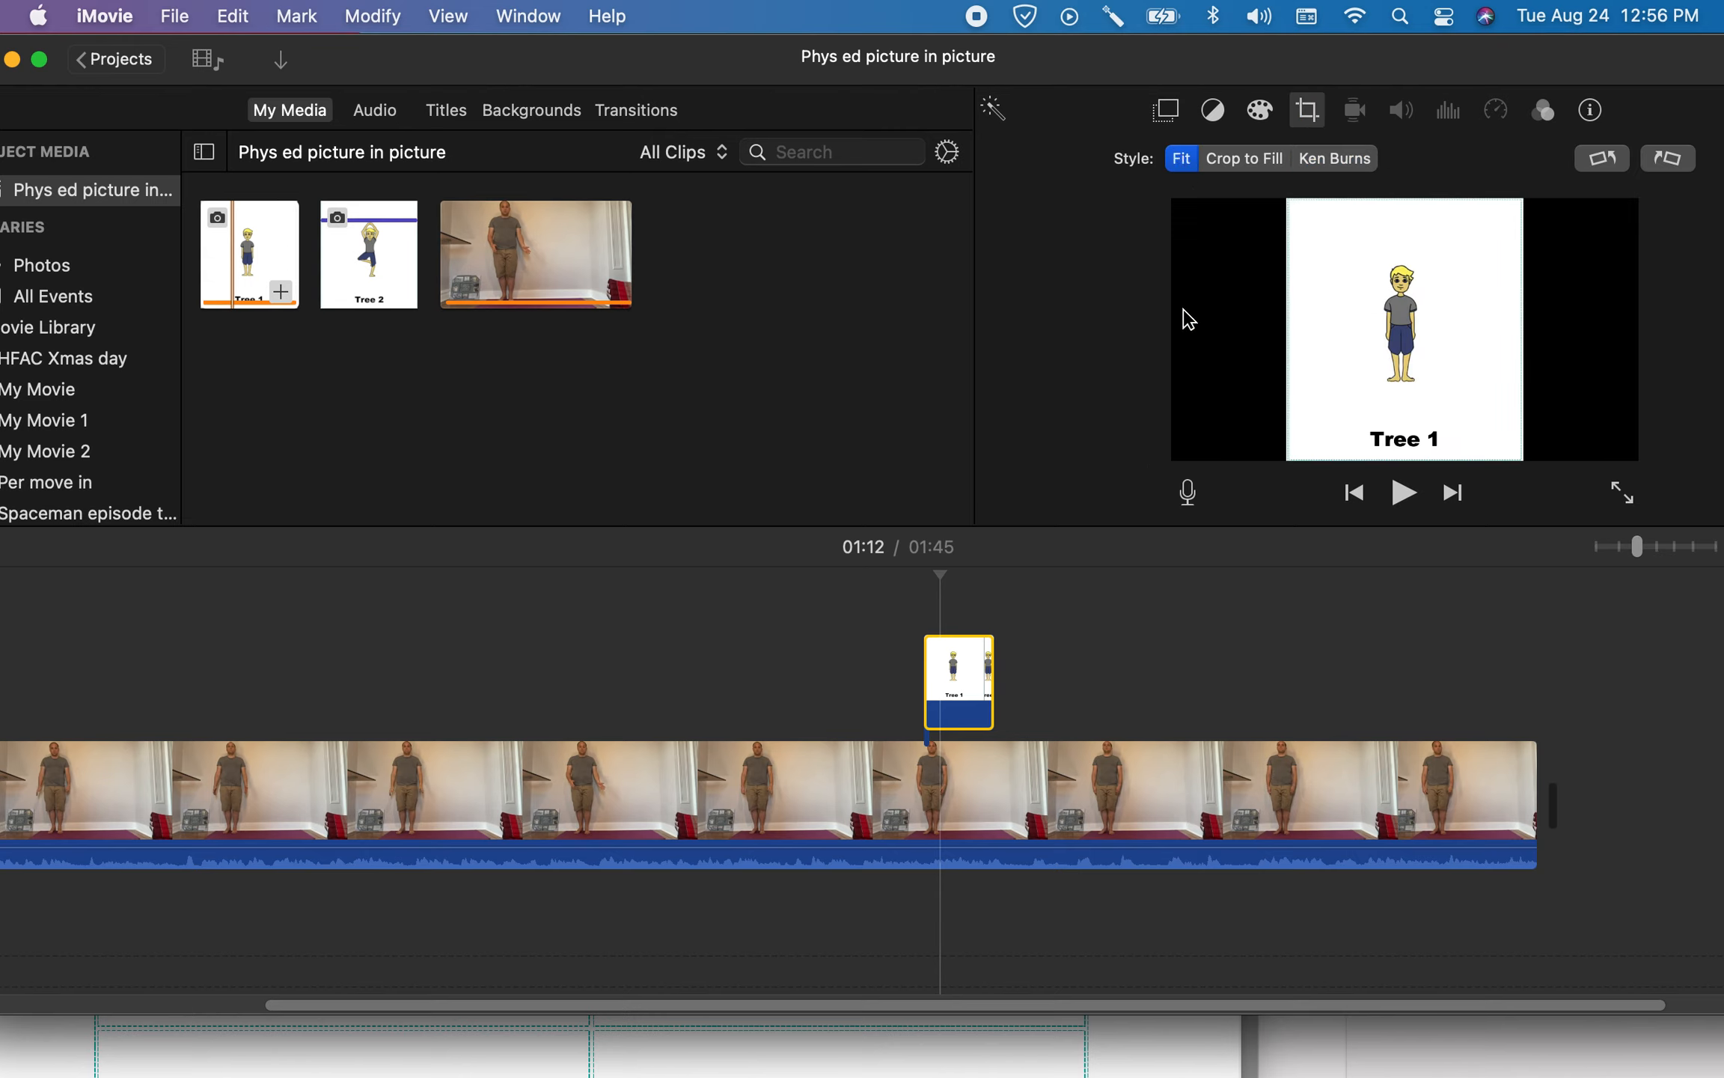
click(869, 683)
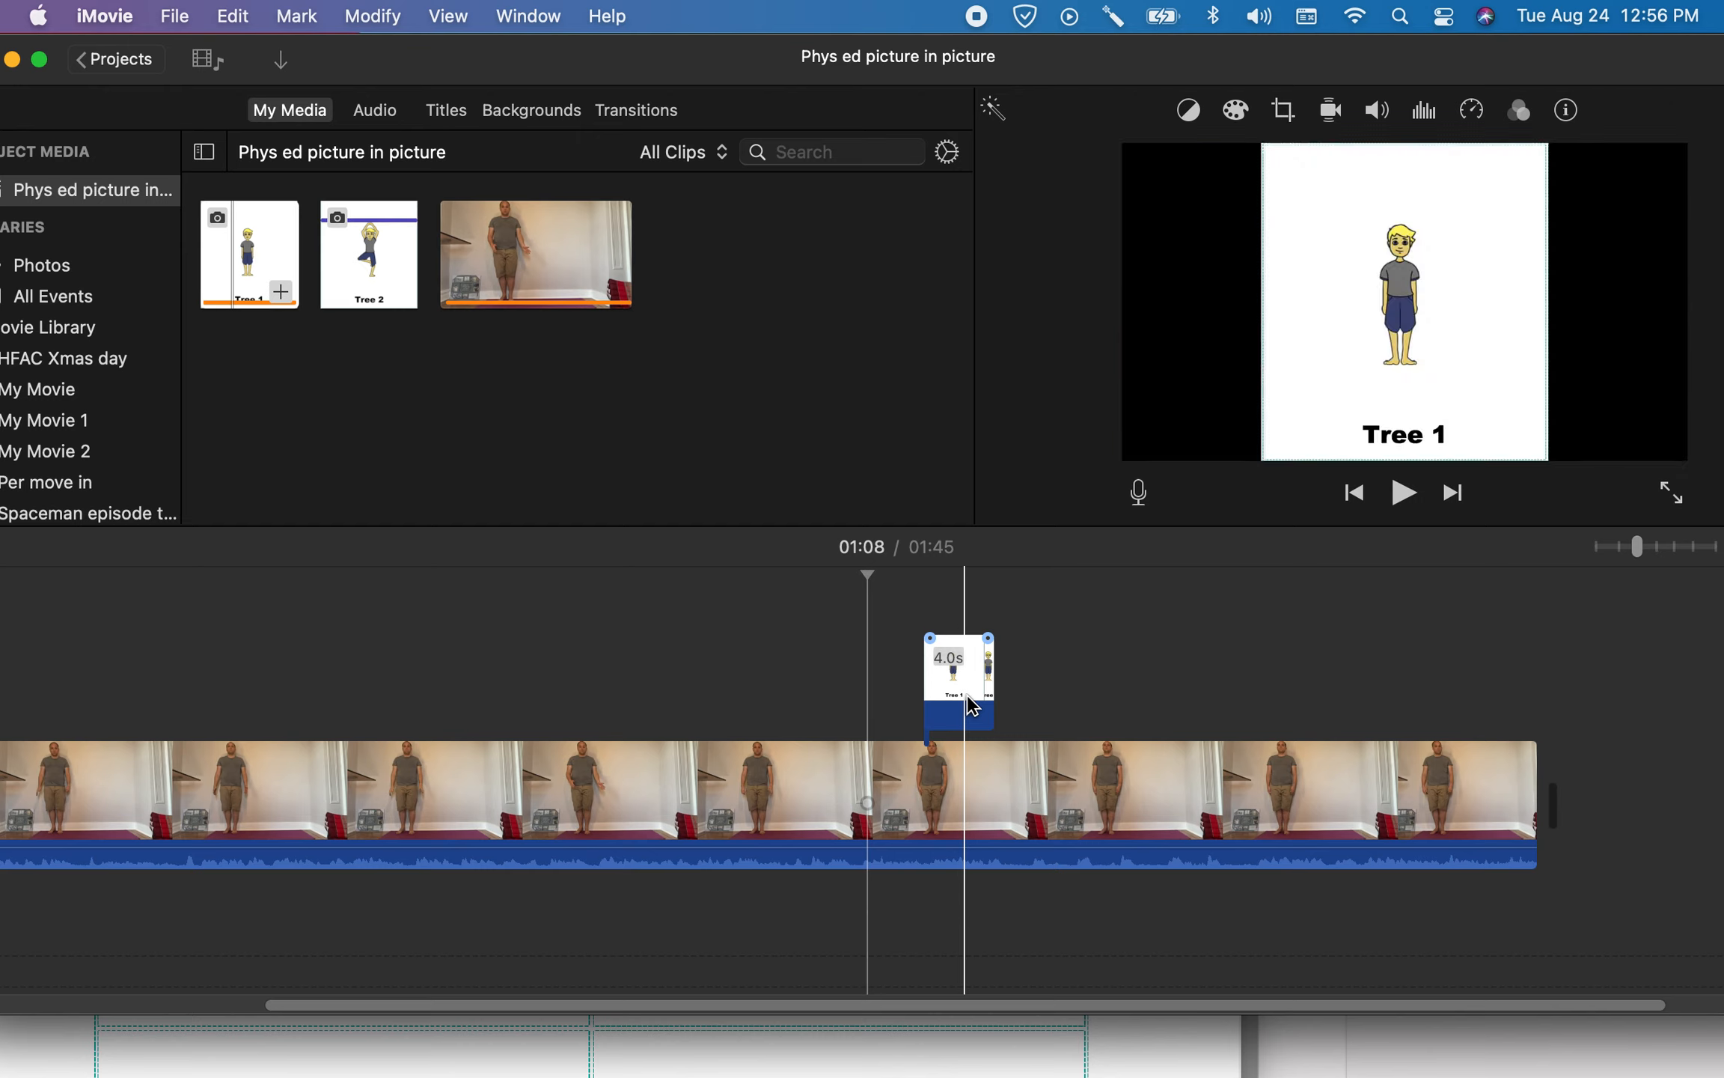
- Change the Tree 1 overlay's mode from Cutaway to Picture in Picture
click(958, 677)
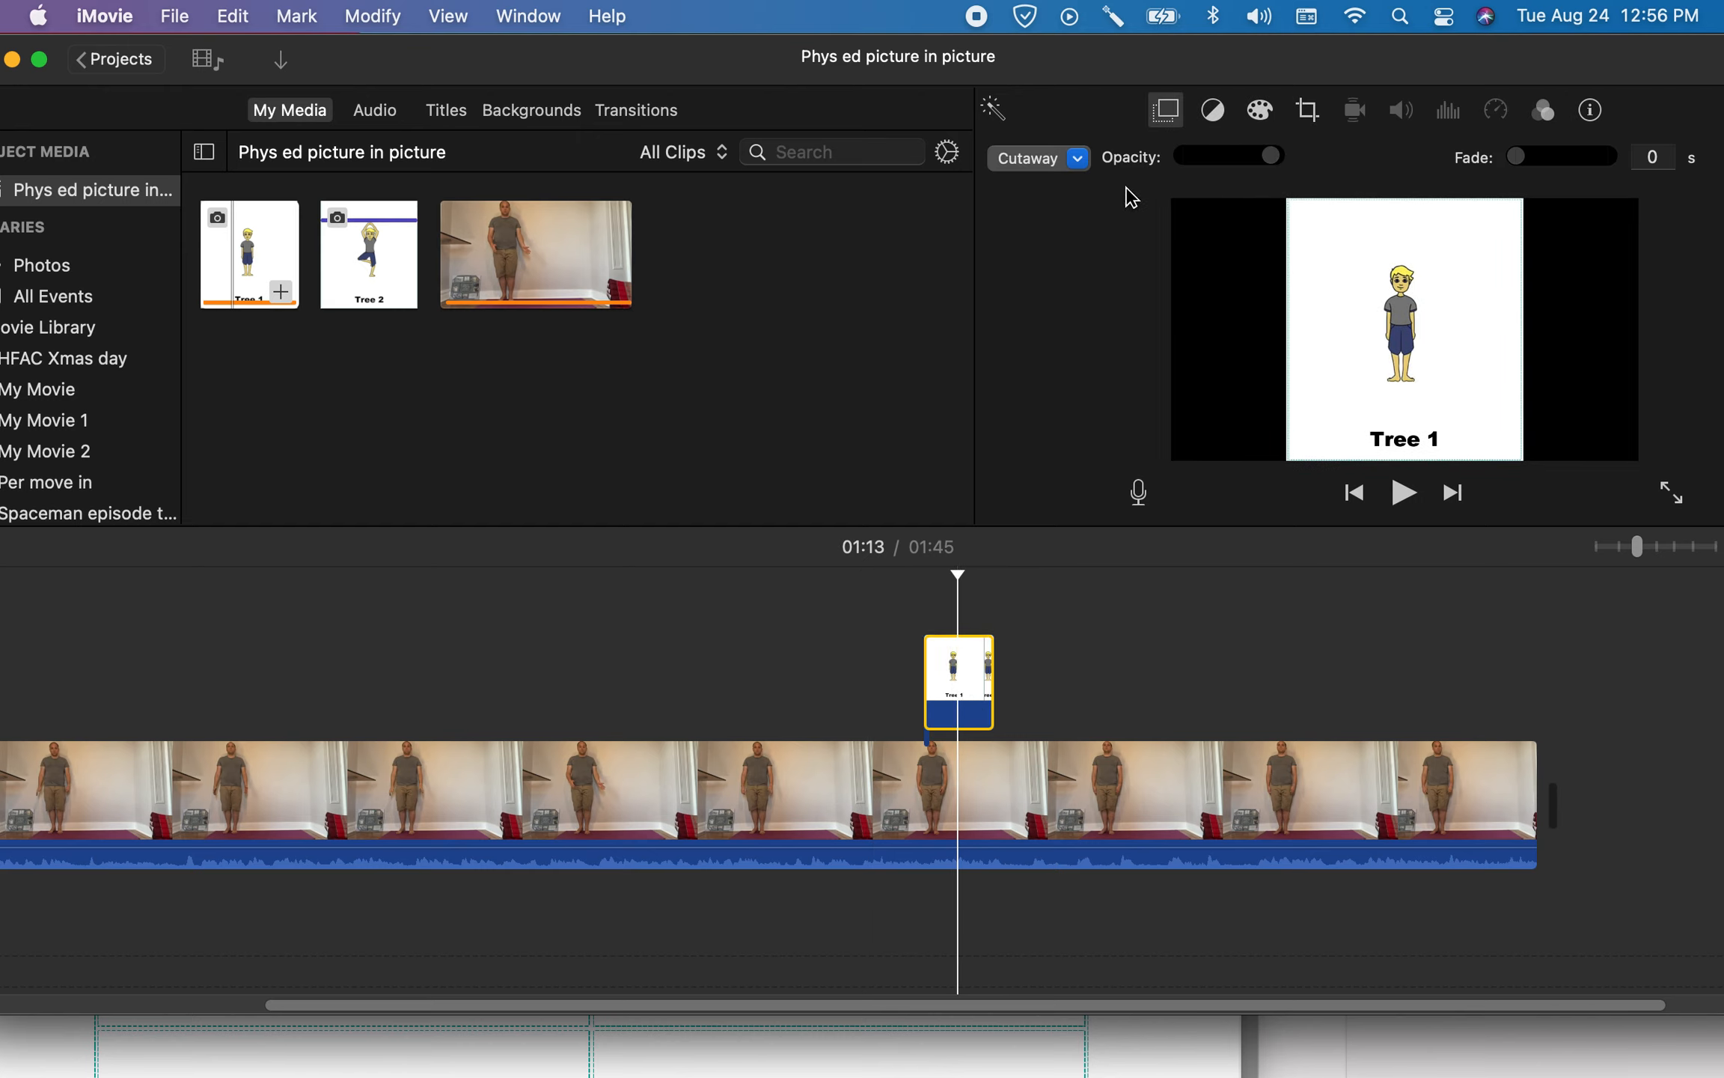
click(1081, 160)
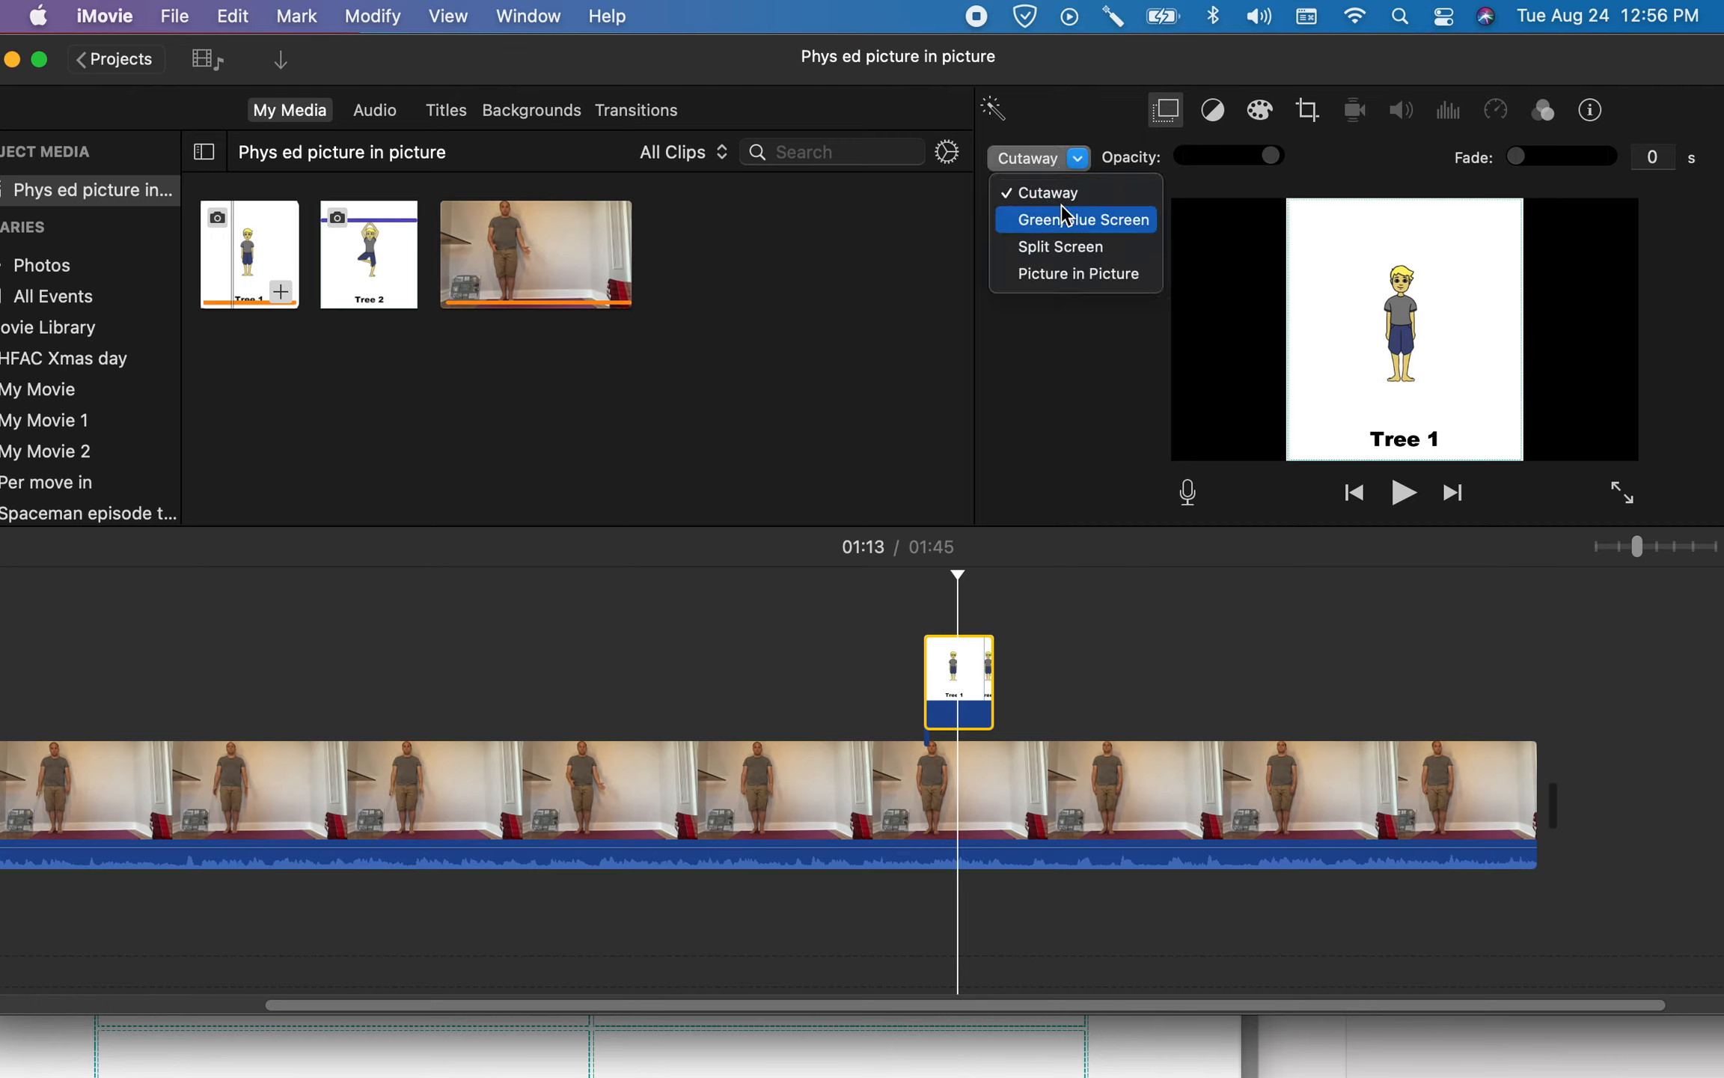
click(954, 710)
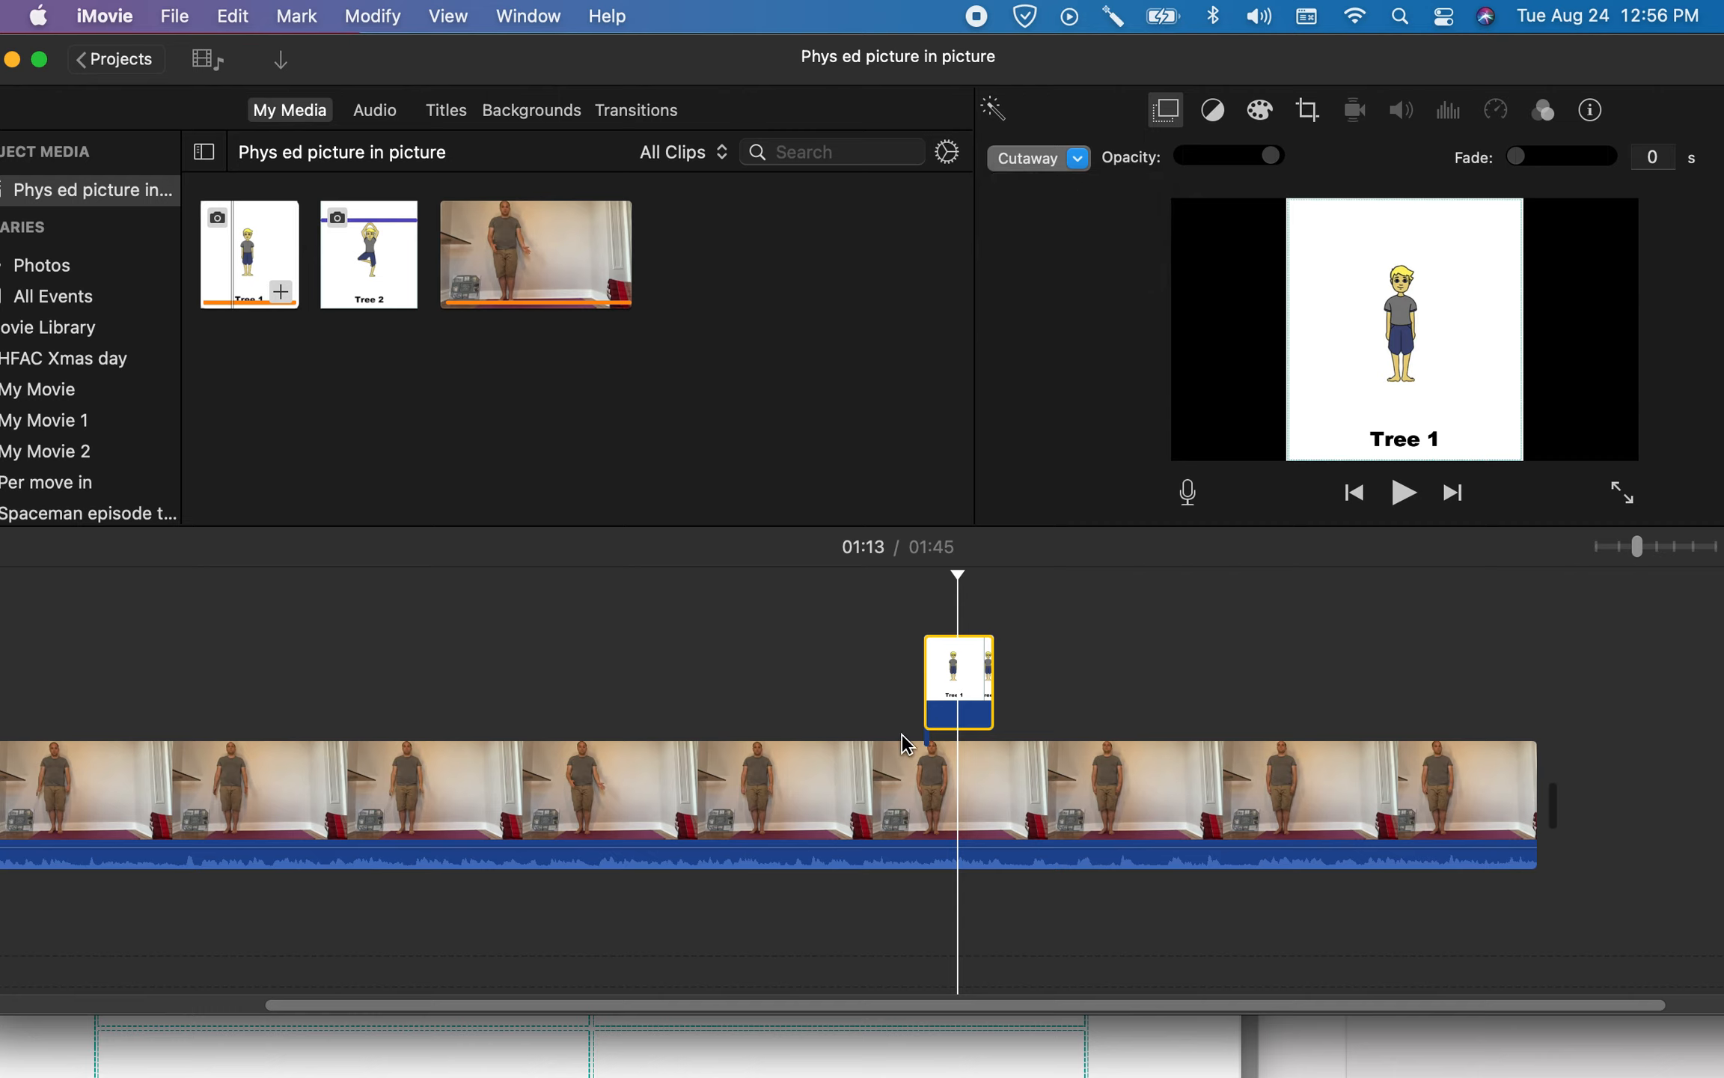
click(913, 748)
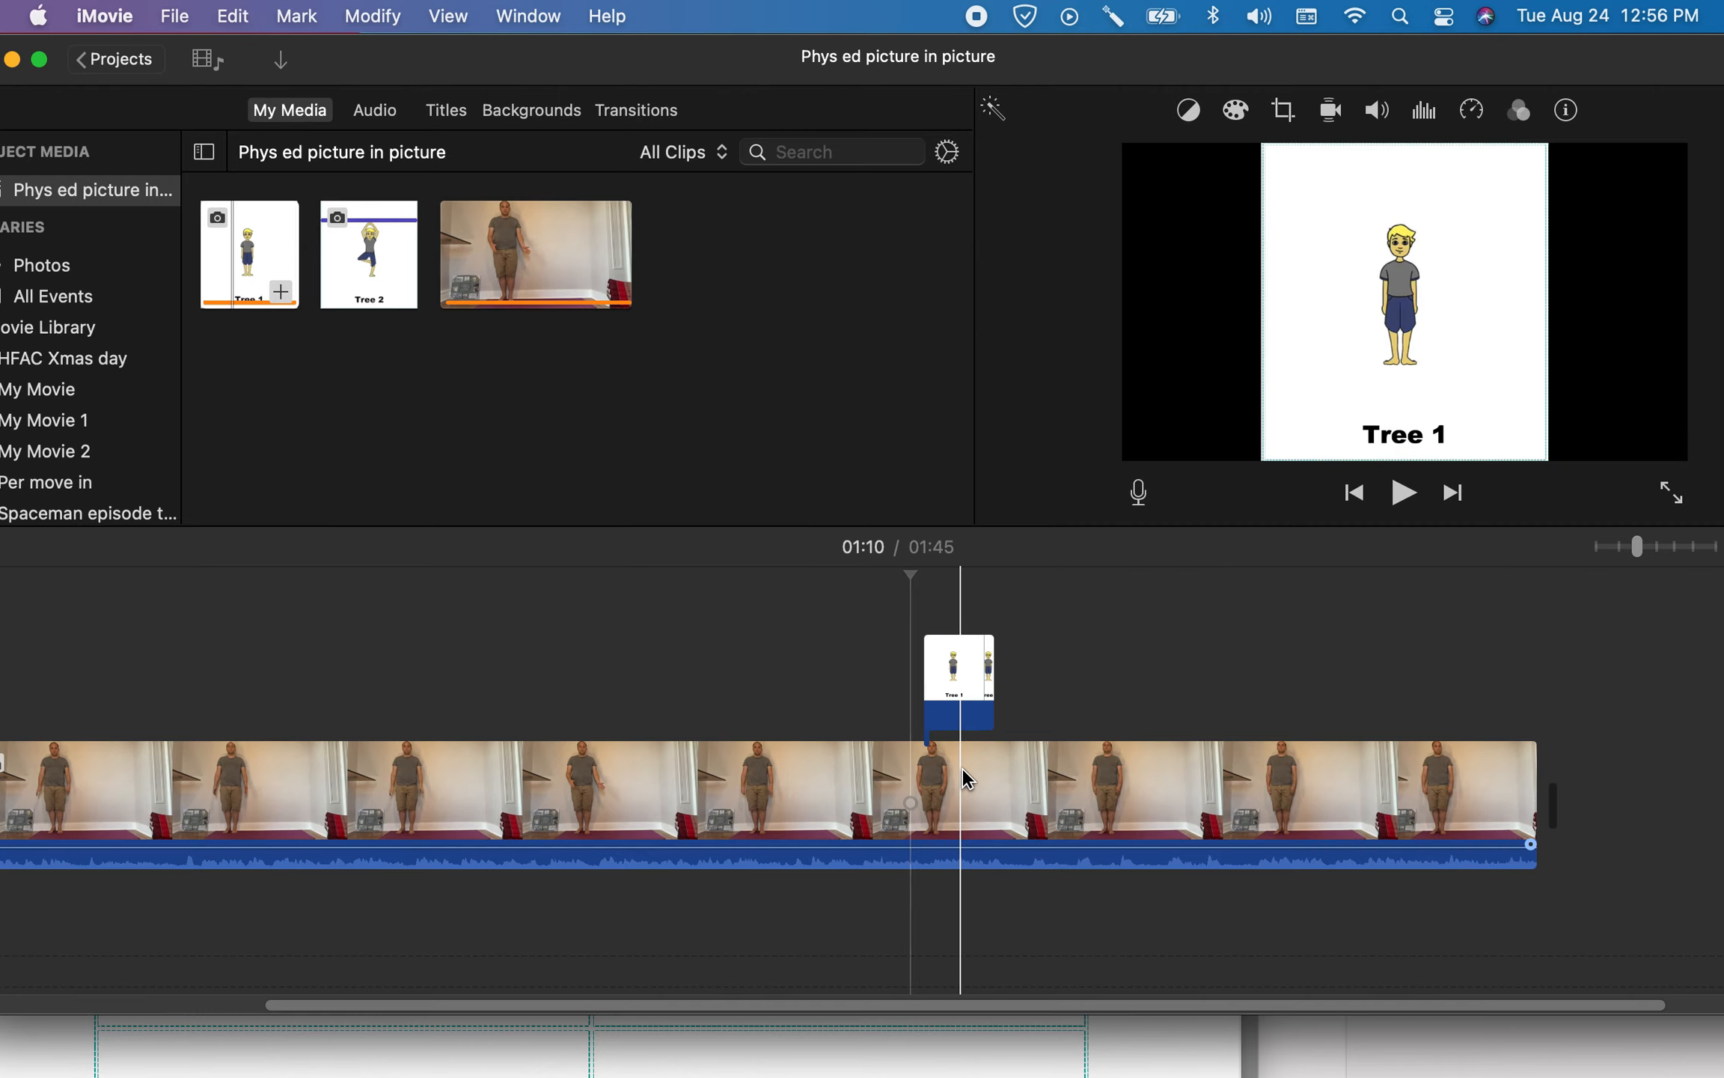
click(961, 697)
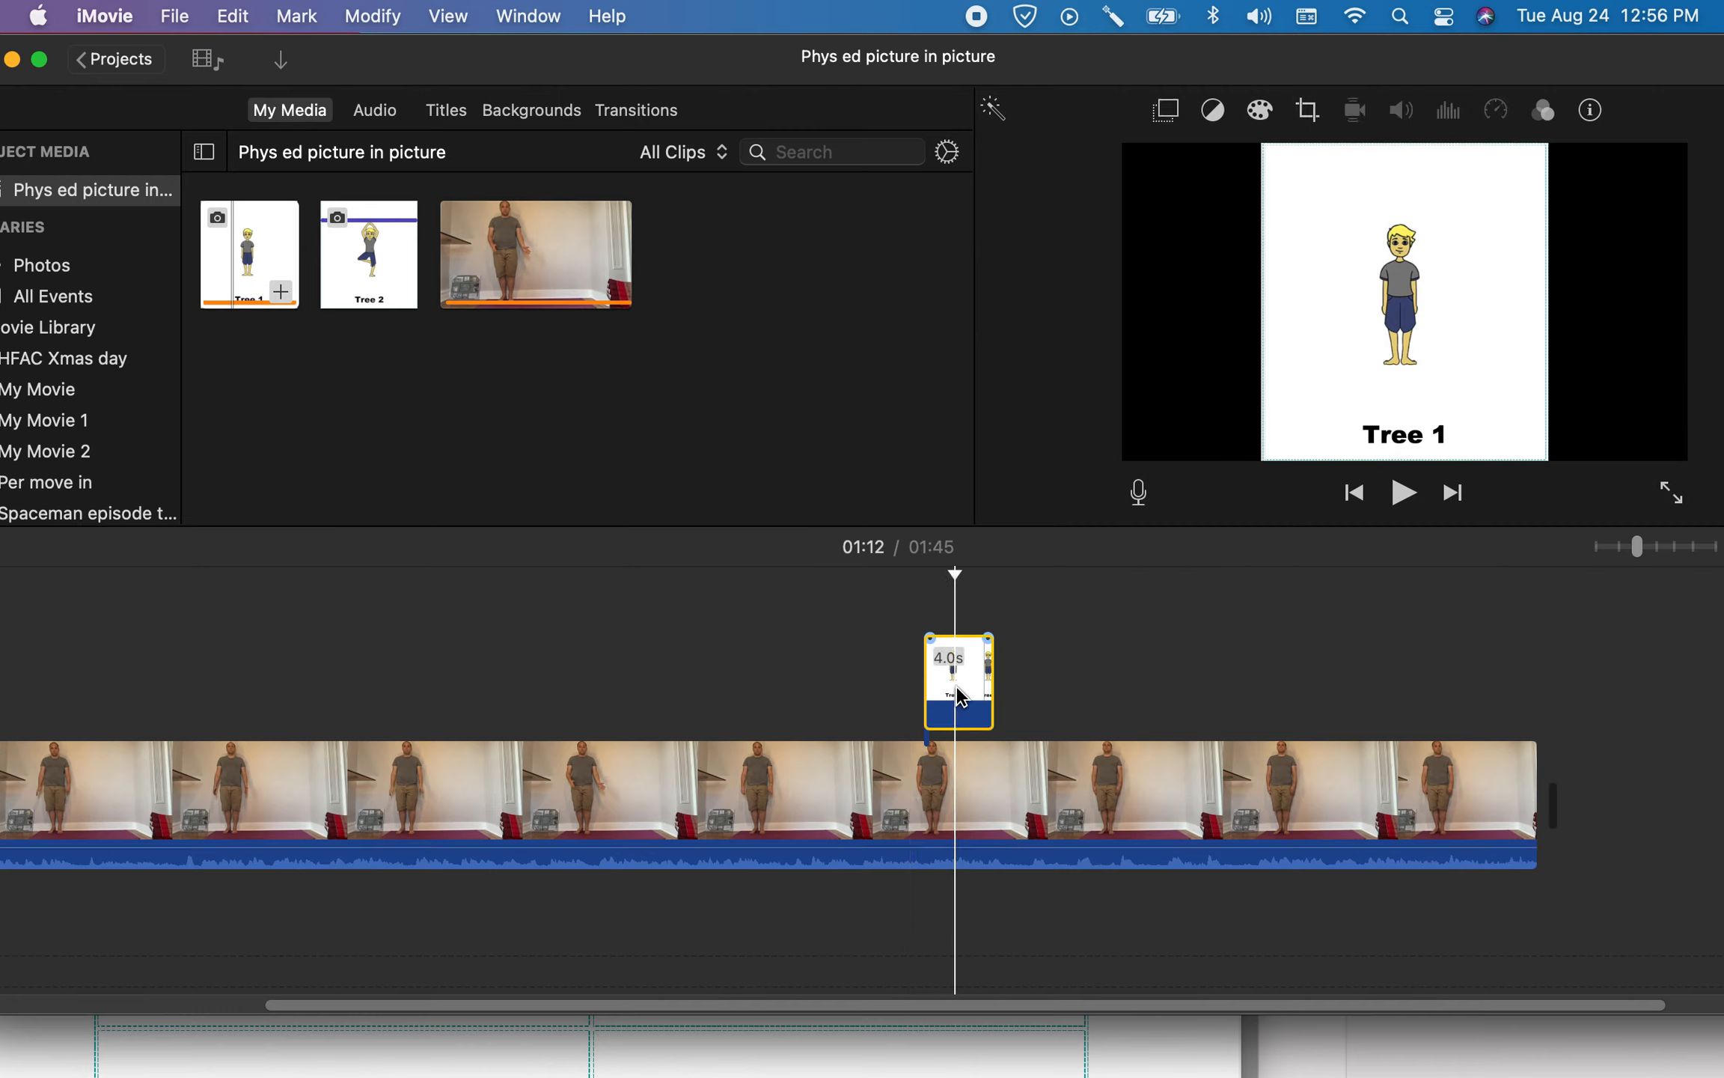
click(1175, 114)
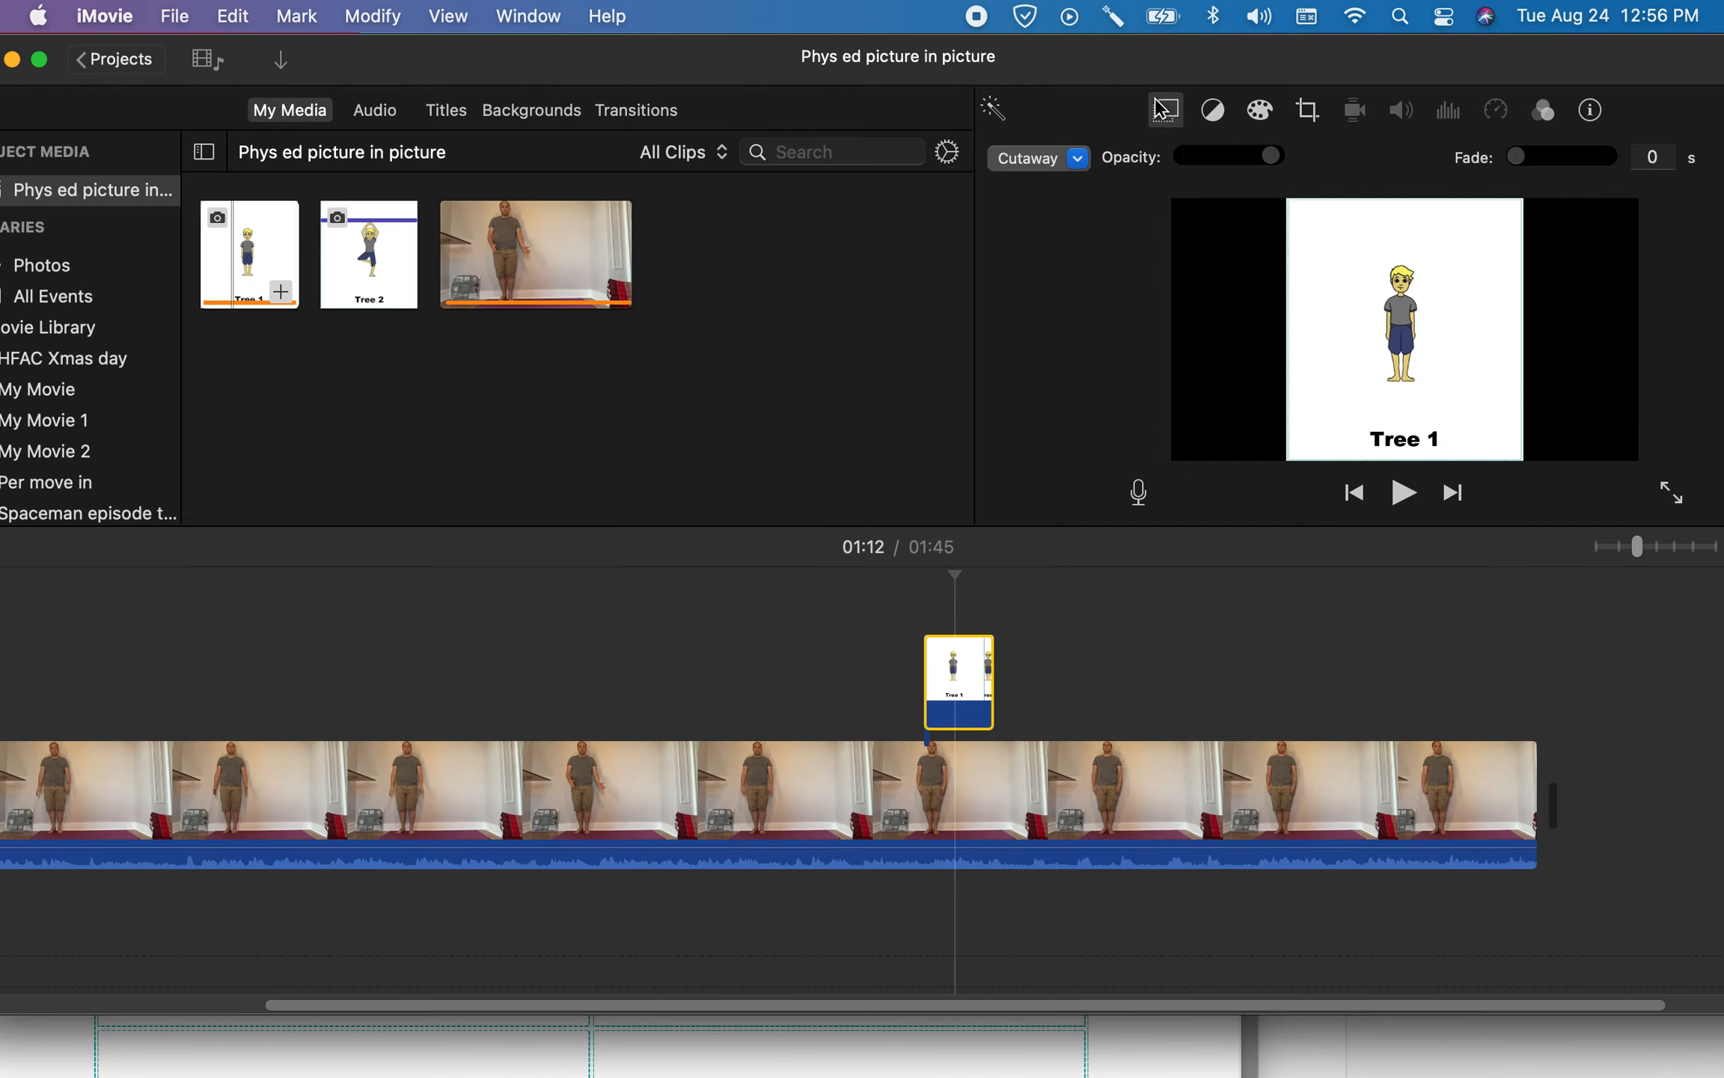
click(1077, 160)
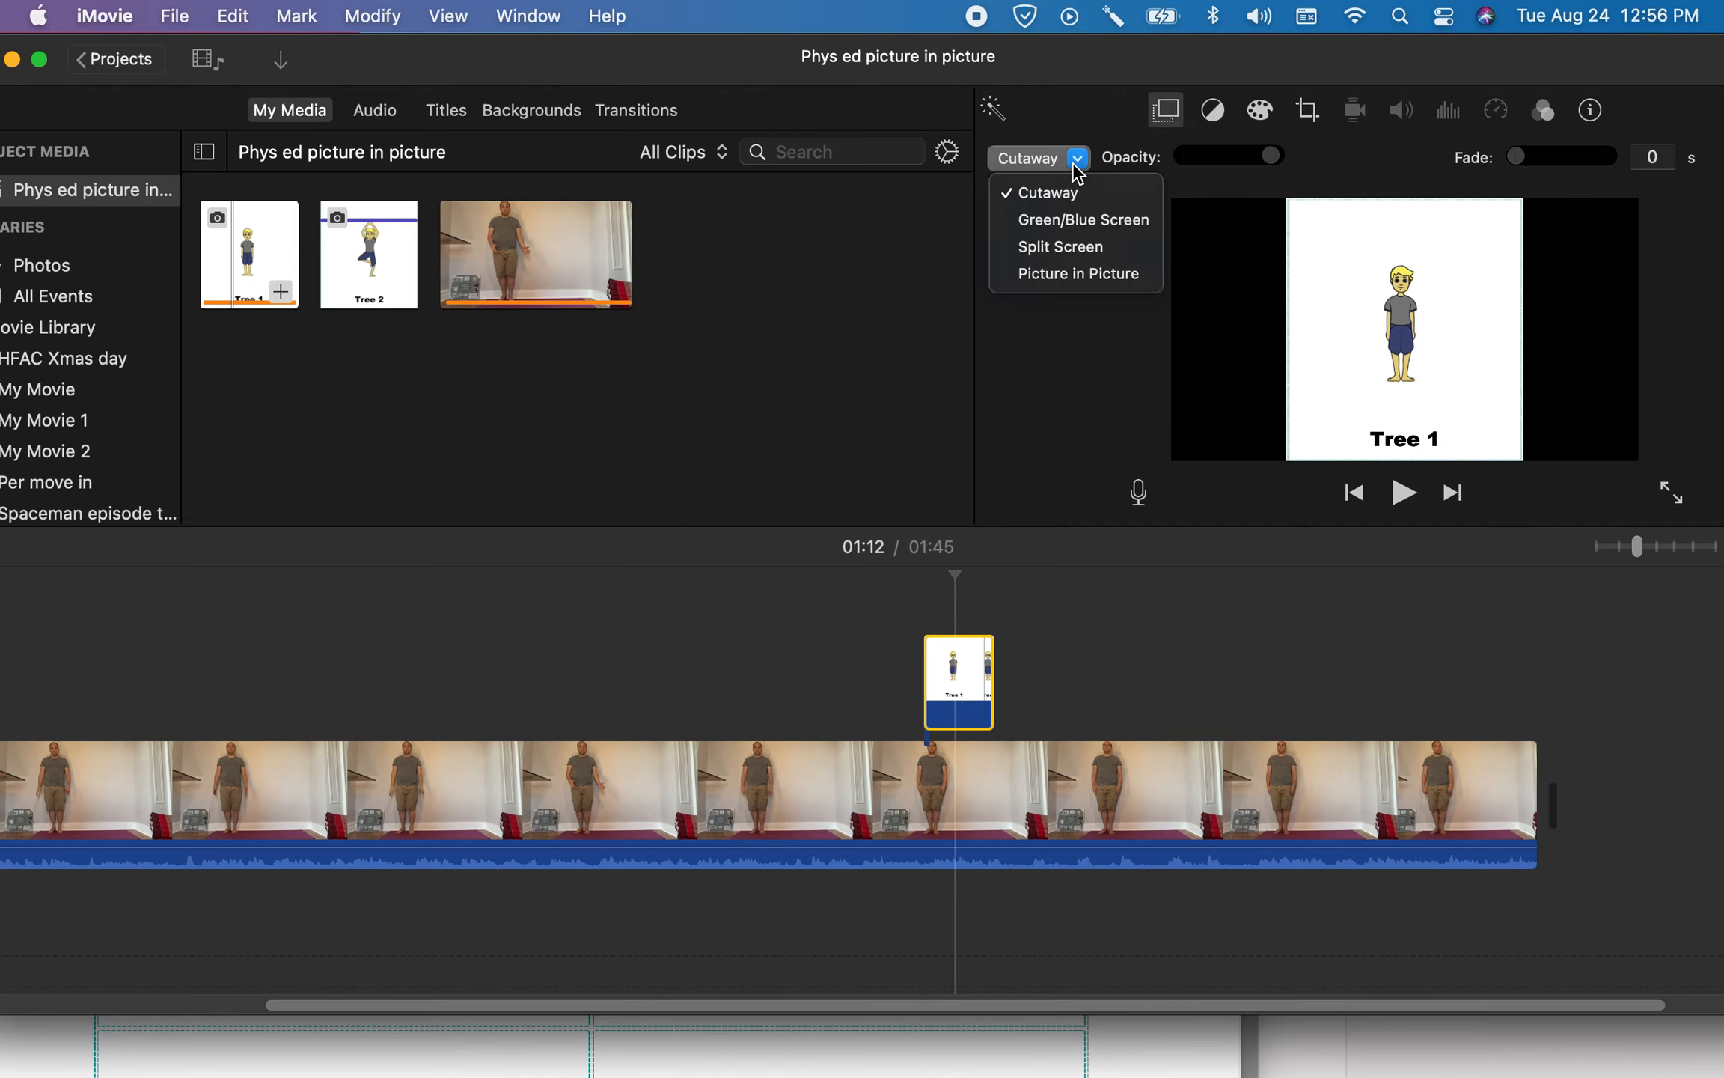
click(1069, 274)
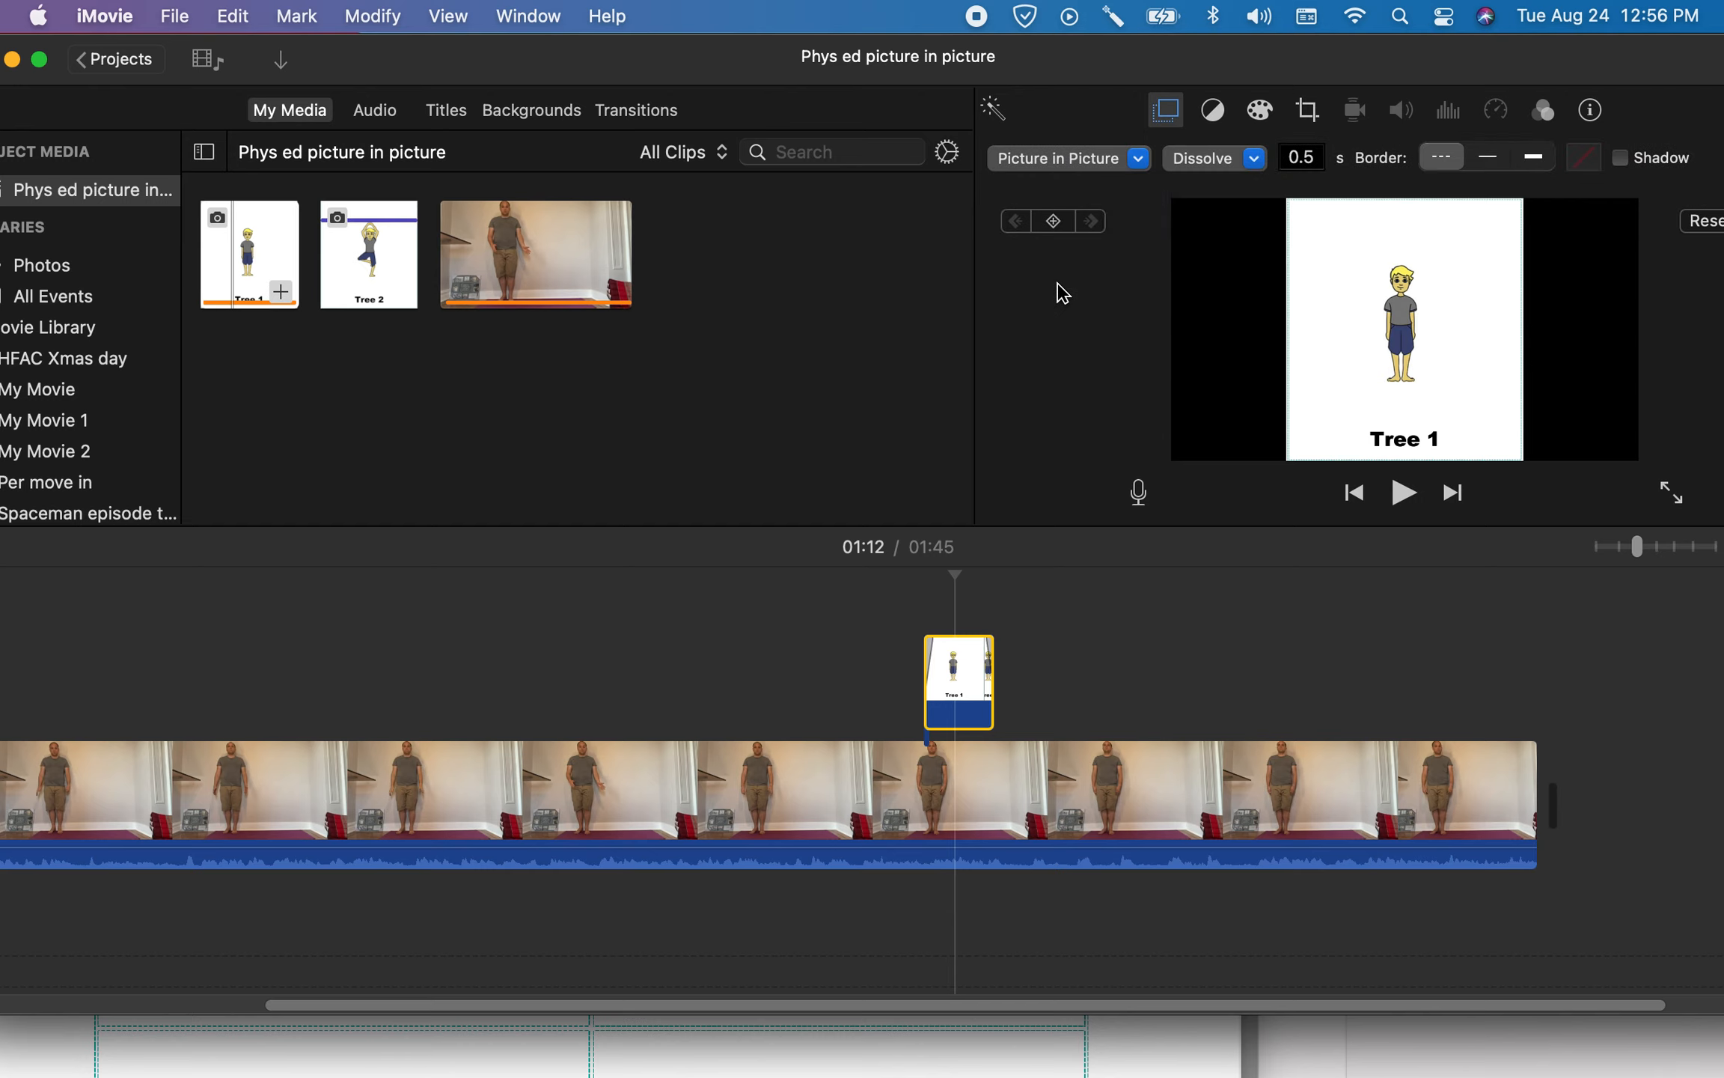
- Resize the Tree 1 picture and position it on the right half of the video frame, beside the demonstrator
drag(1492, 299, 1432, 433)
drag(1564, 207, 1643, 161)
mouse_move(1559, 286)
mouse_down()
mouse_move(1553, 320)
mouse_move(1546, 291)
mouse_up()
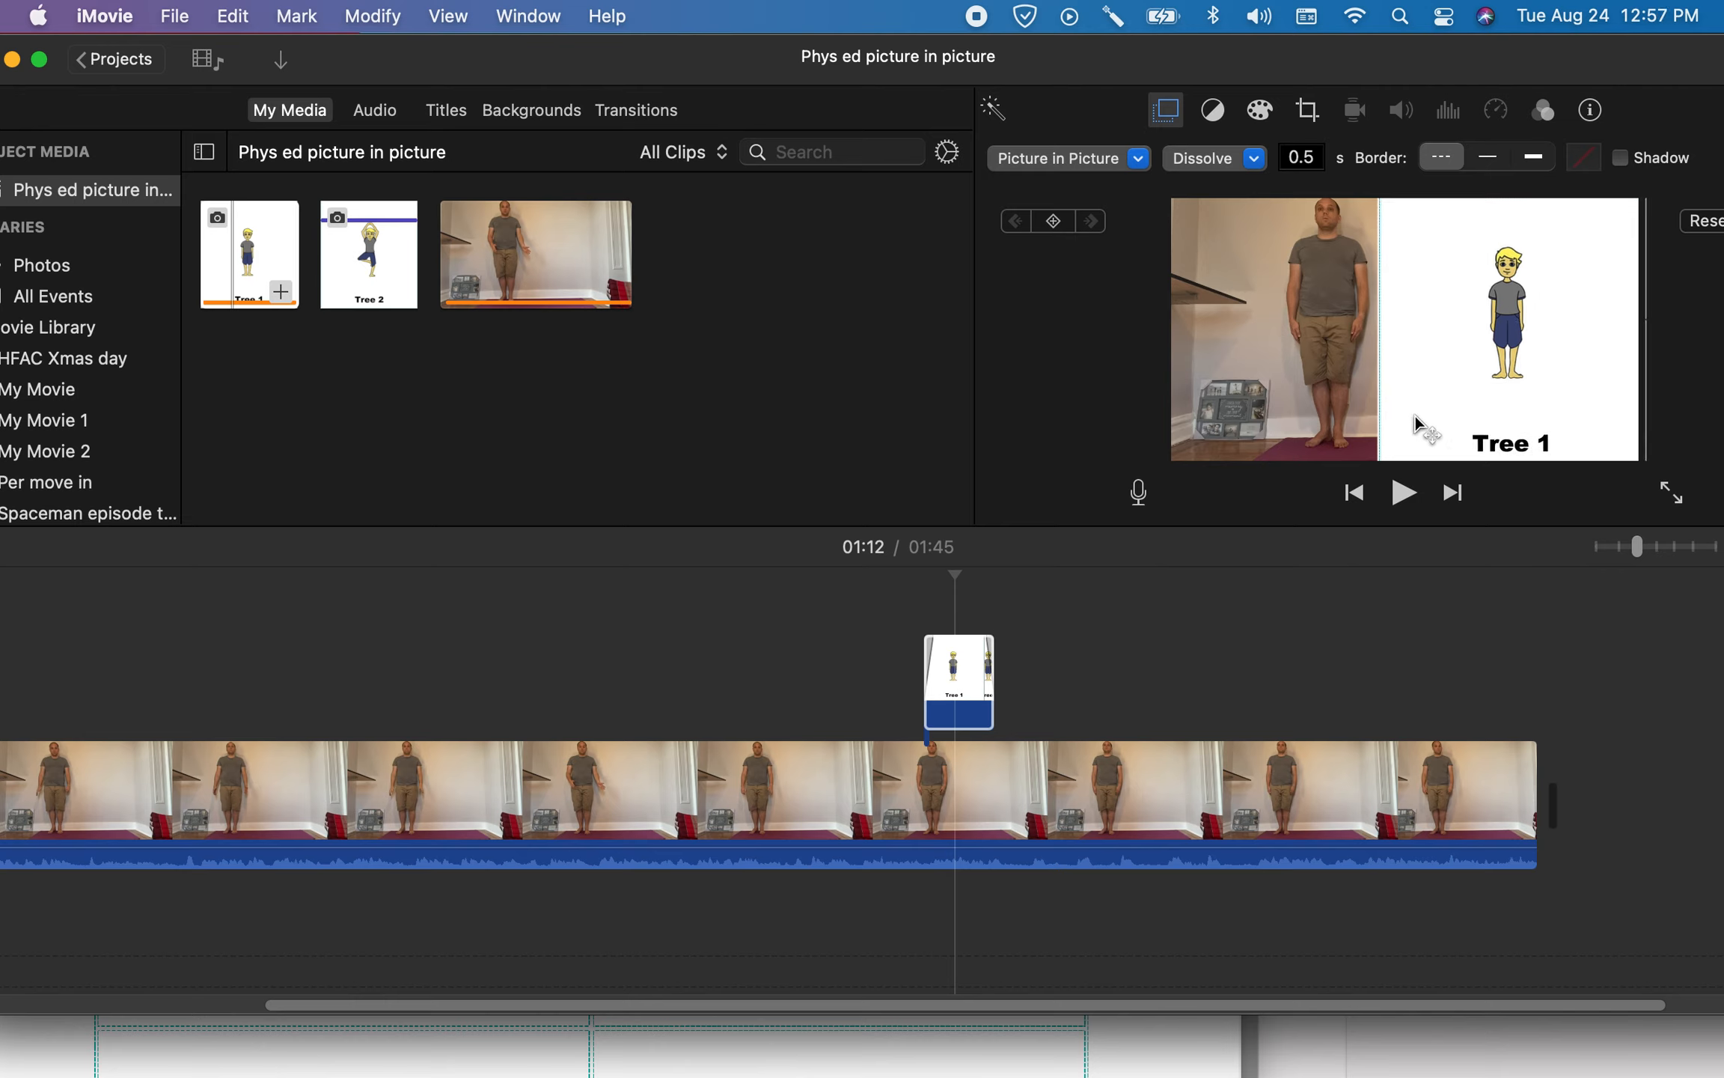
drag(1391, 387, 1329, 462)
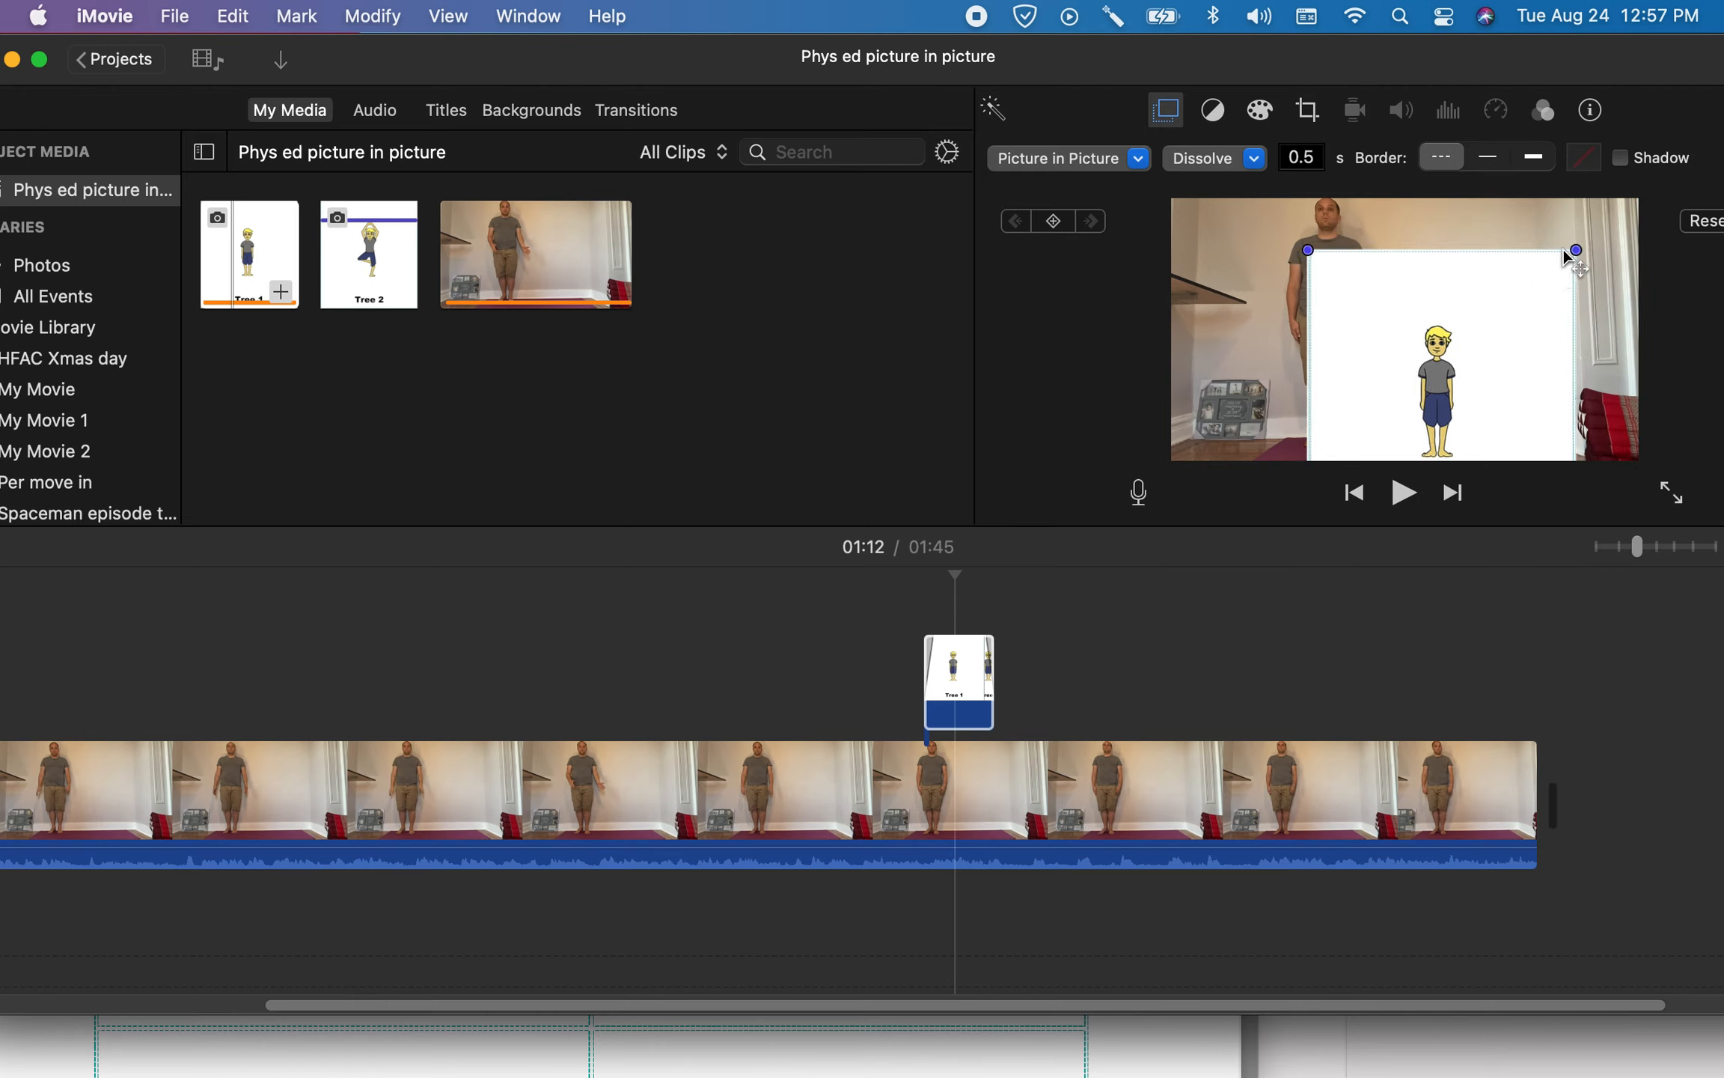
drag(1576, 250, 1497, 345)
drag(1603, 220, 1530, 300)
drag(1442, 363, 1580, 253)
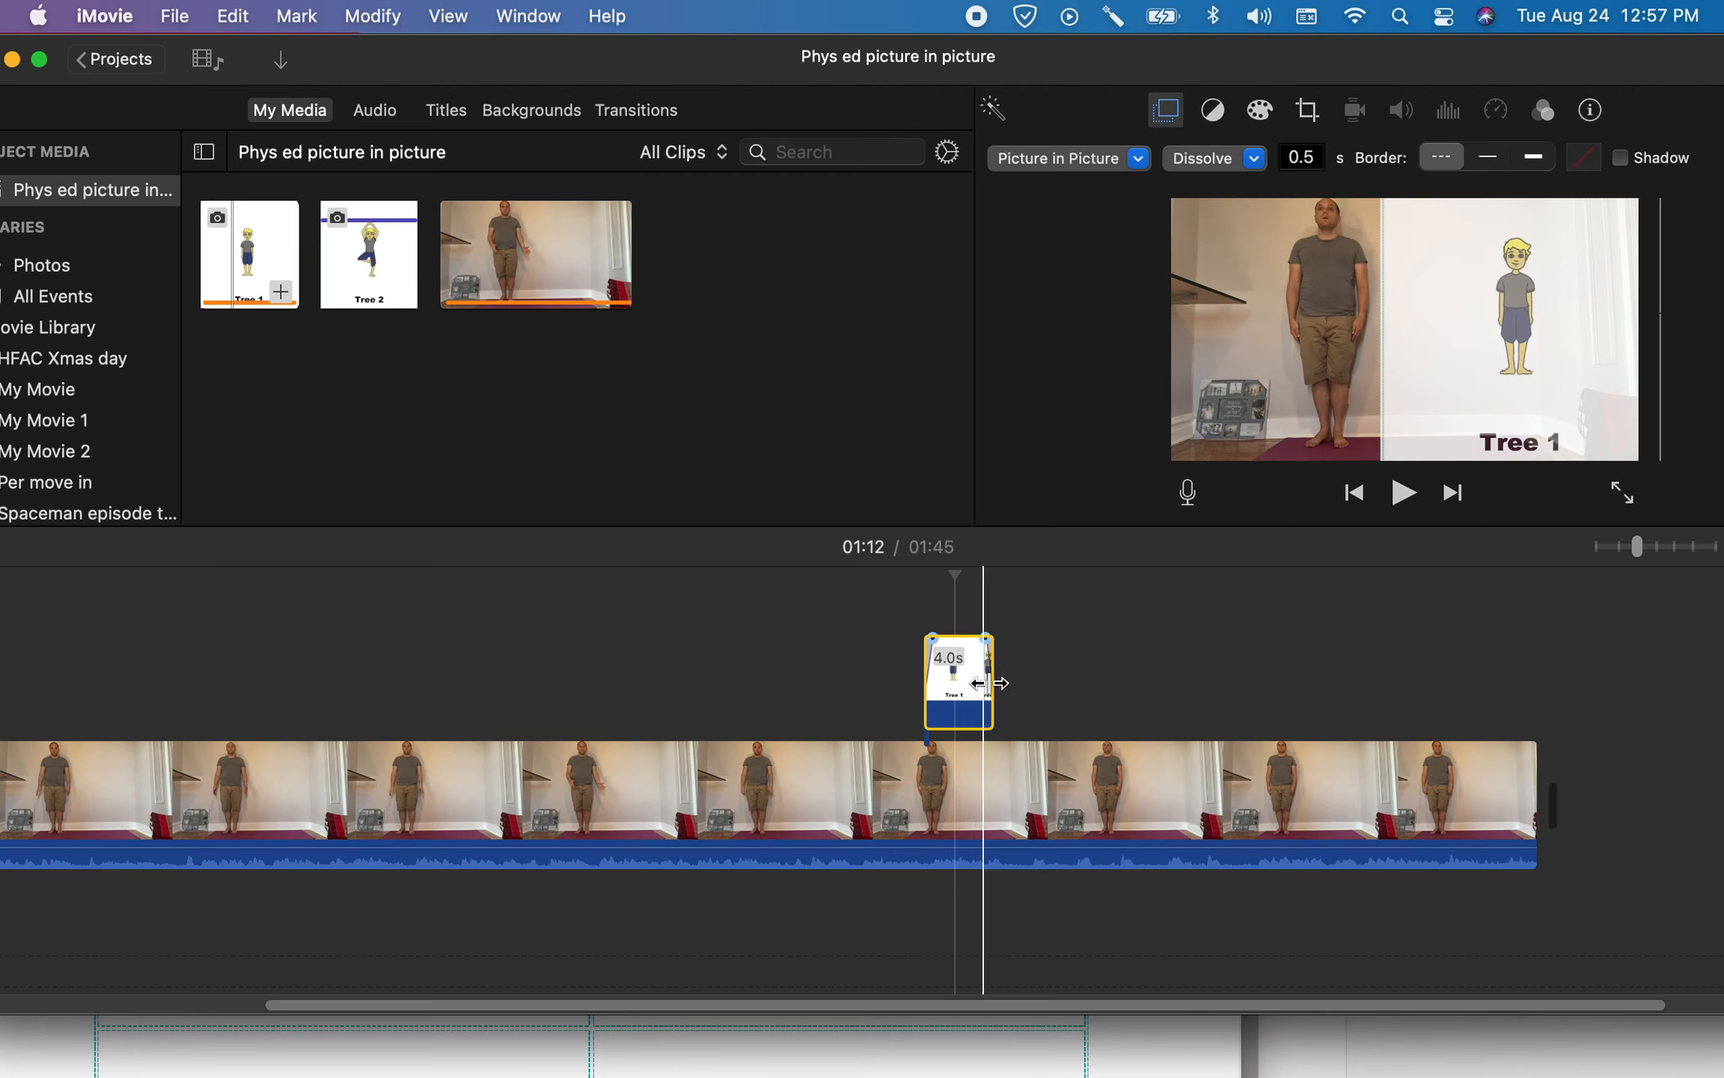
- Extend the Tree 1 overlay to 17.7 seconds, play the video to check it, and place the playhead at 01:29
drag(1037, 678, 1242, 674)
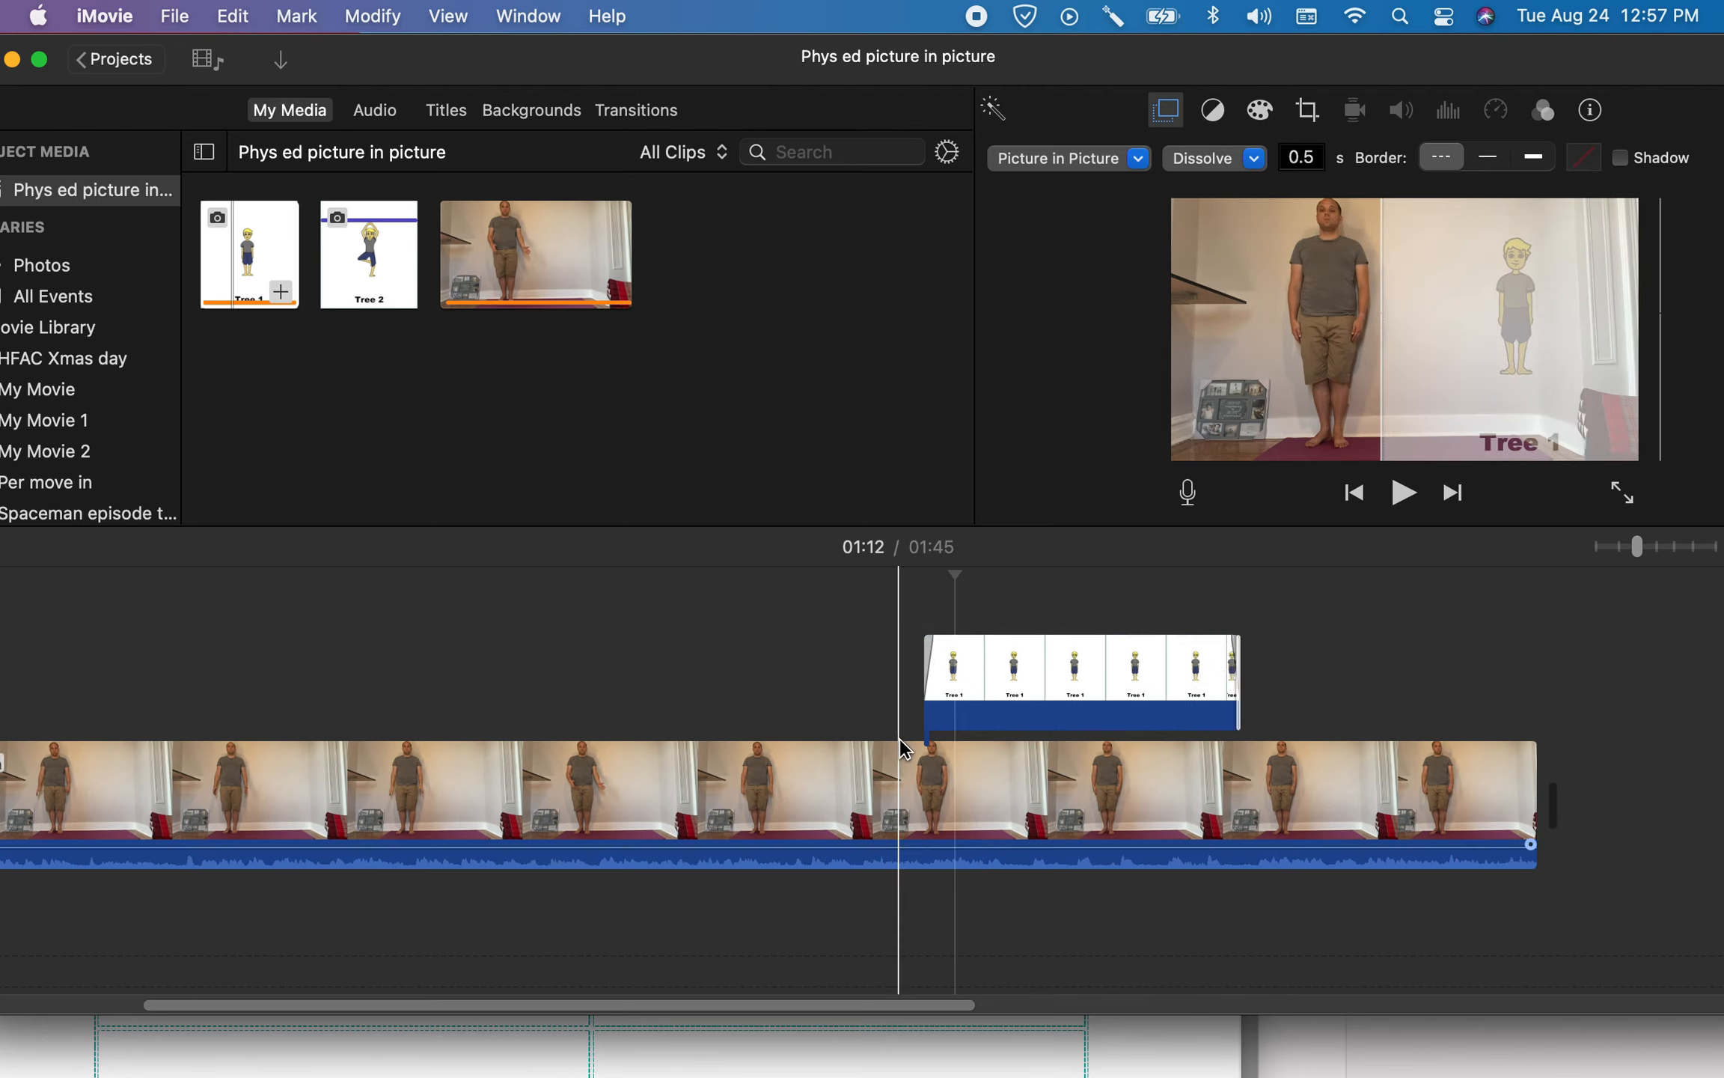
key(space)
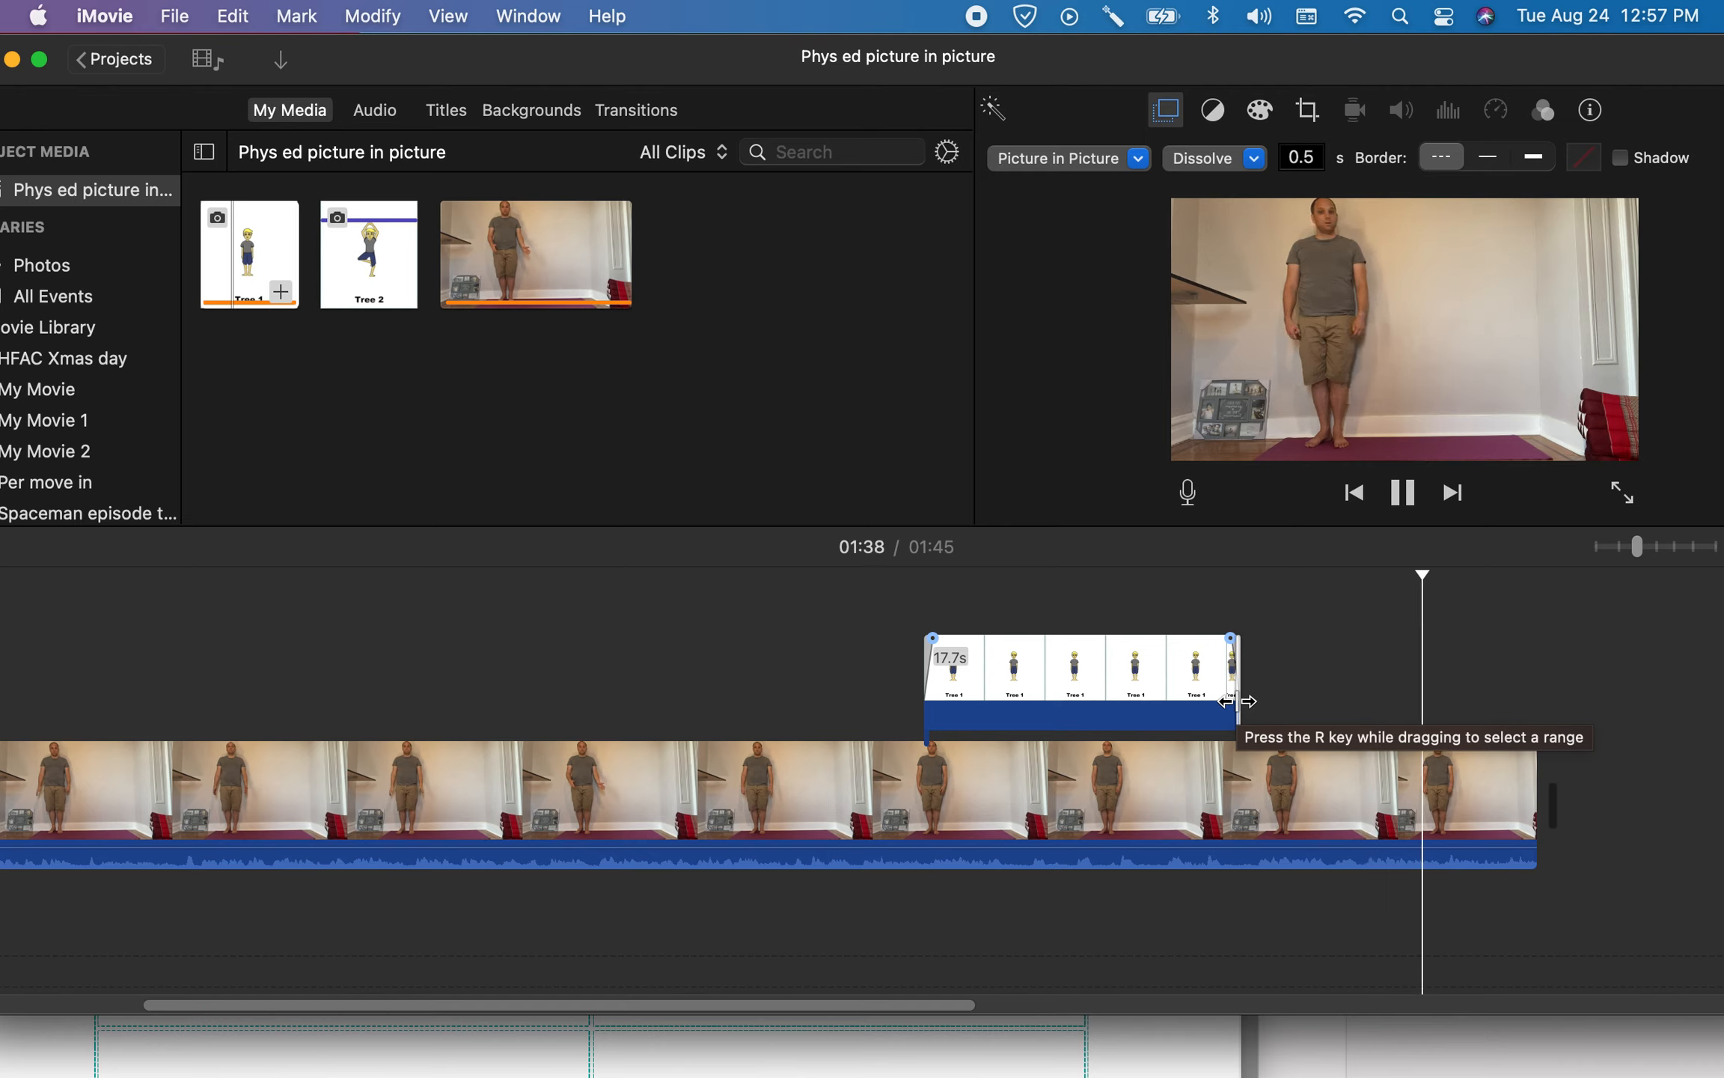
key(space)
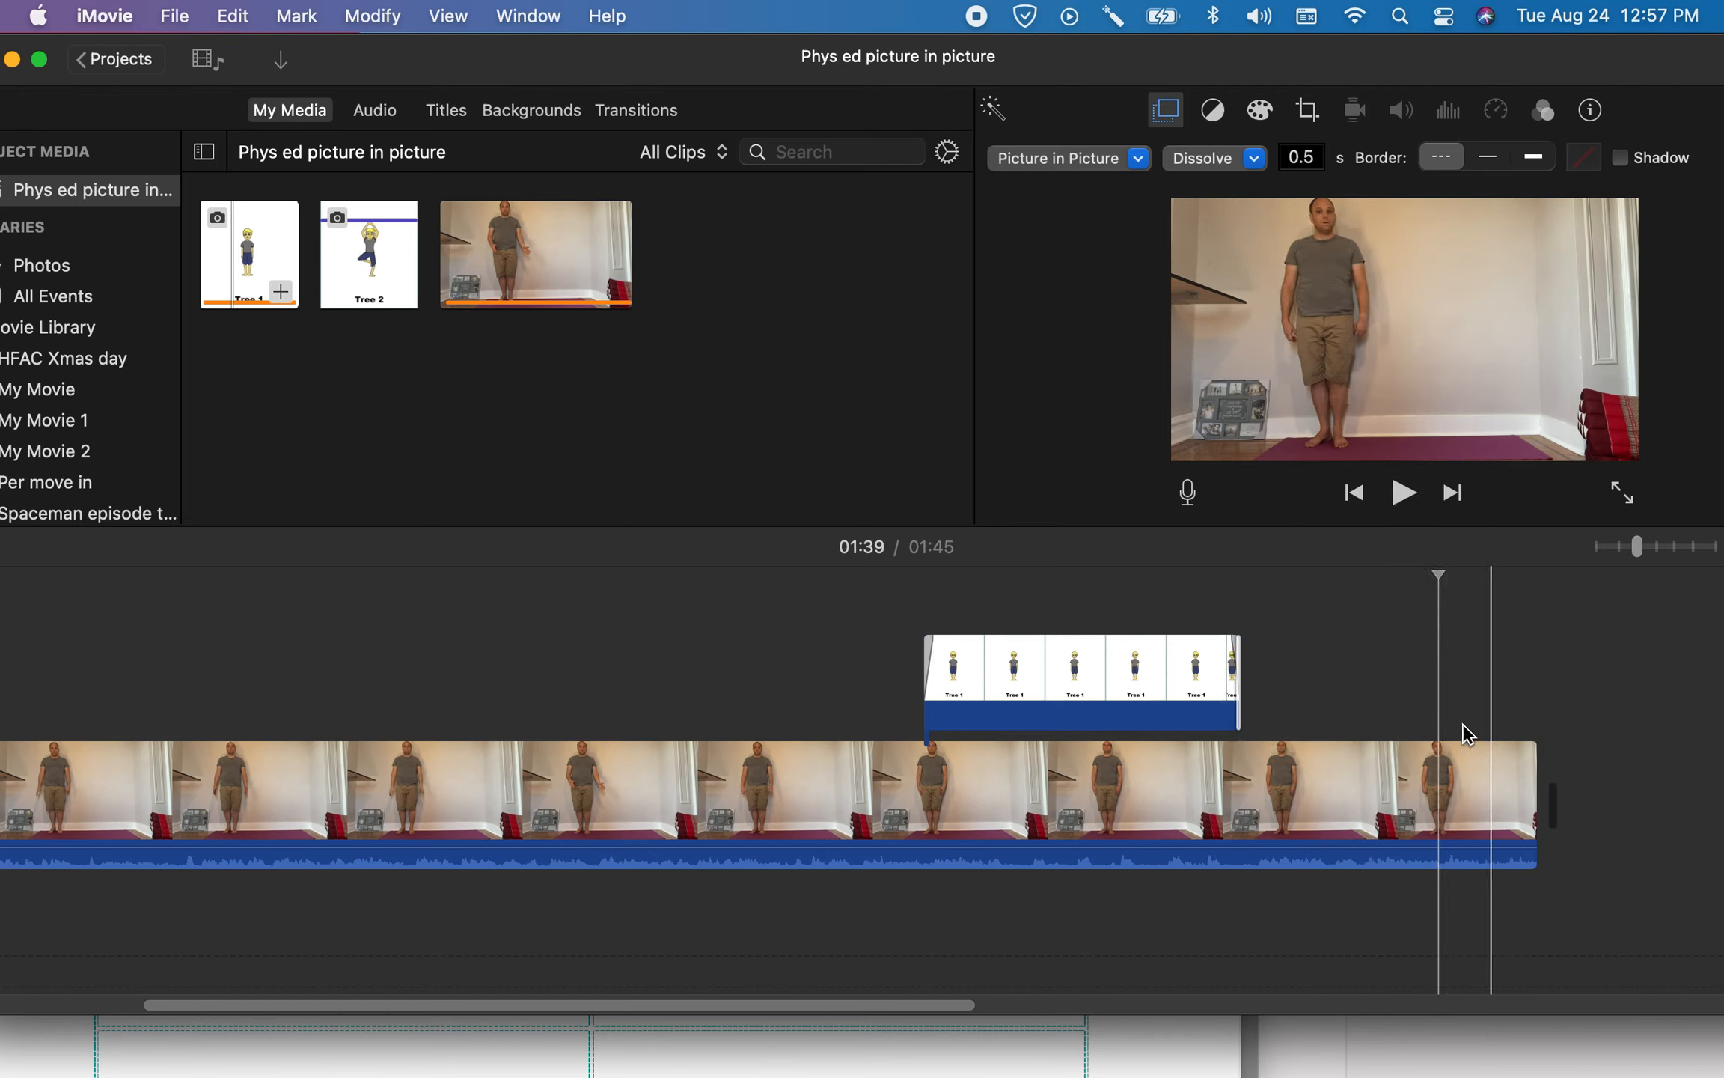
click(1252, 640)
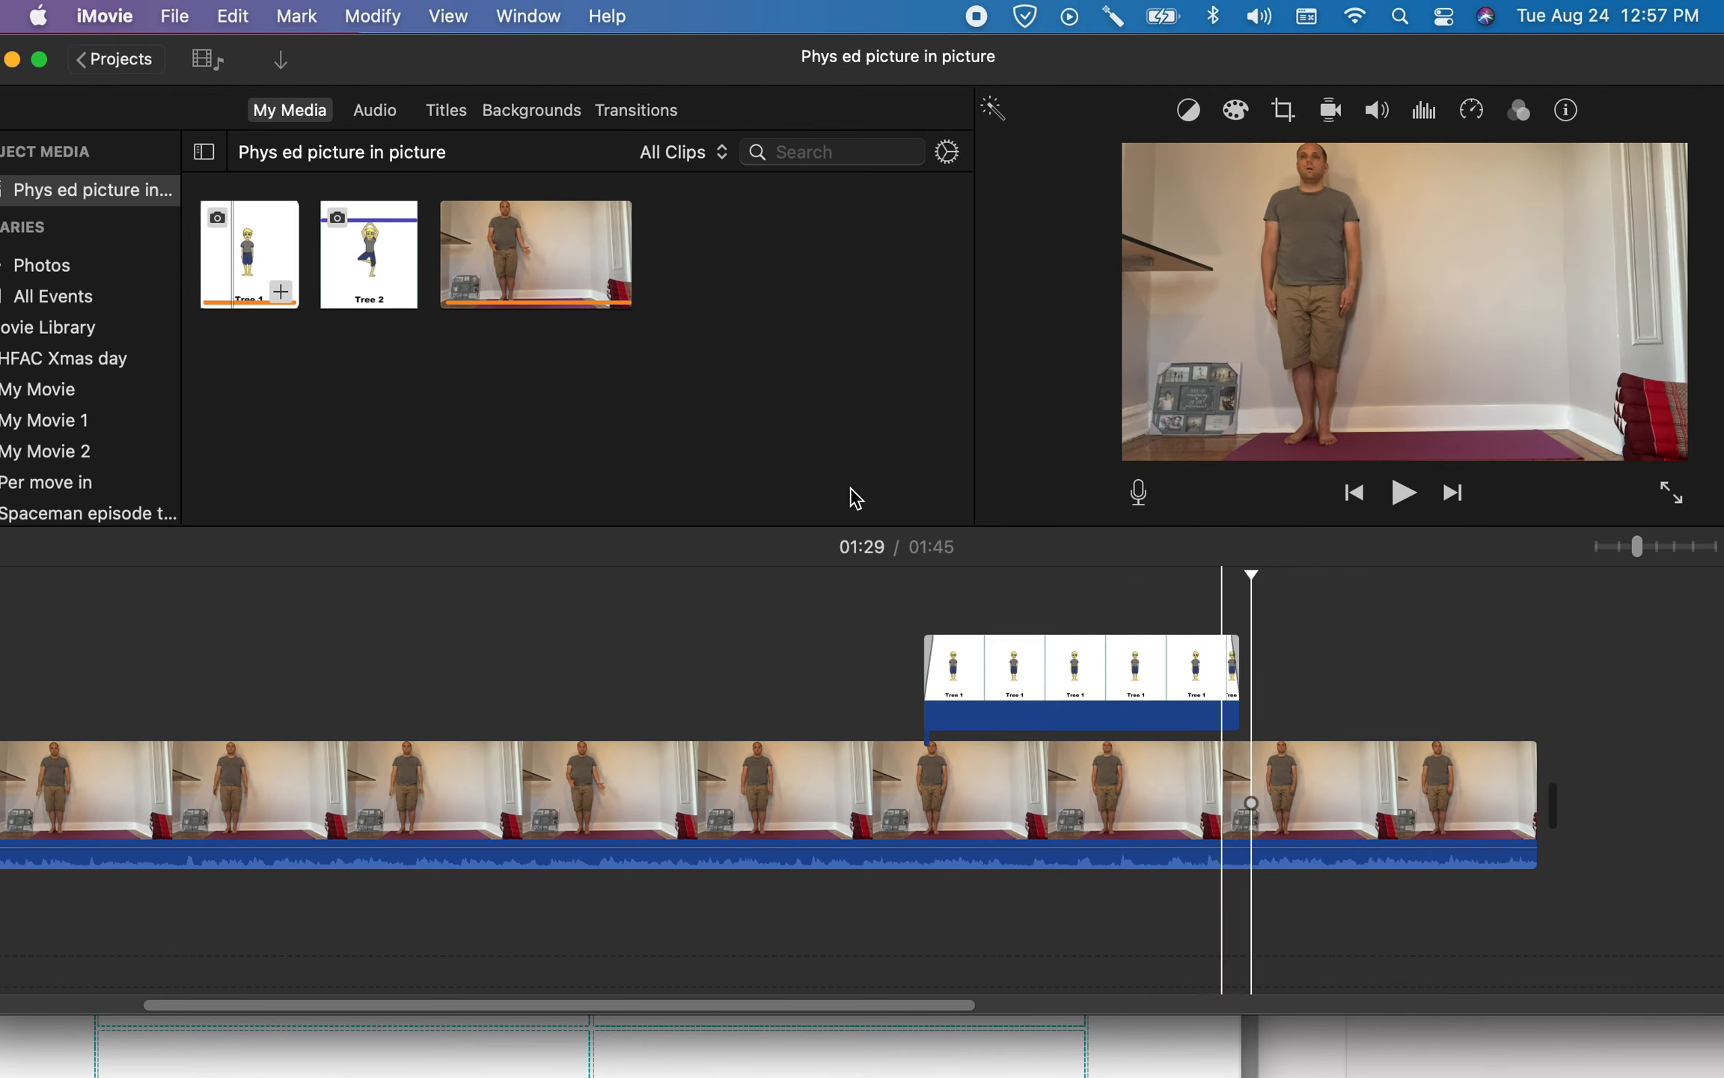
drag(675, 78, 1190, 303)
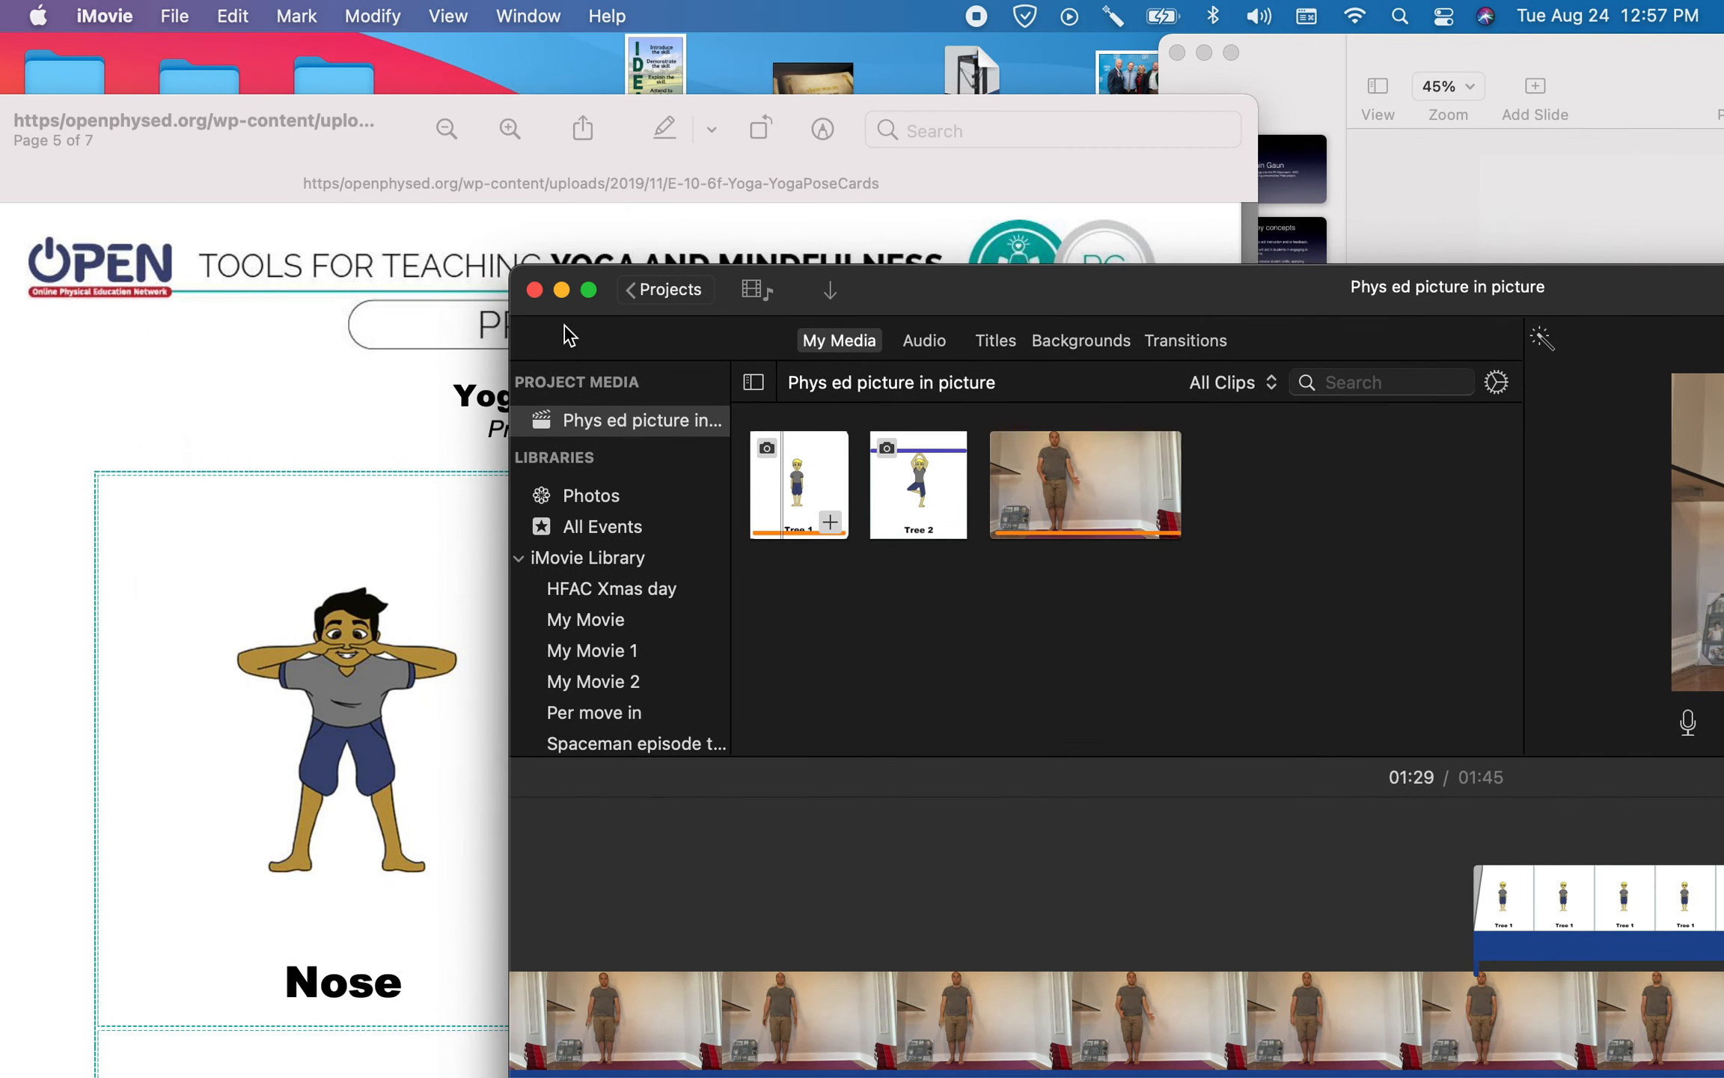
click(247, 269)
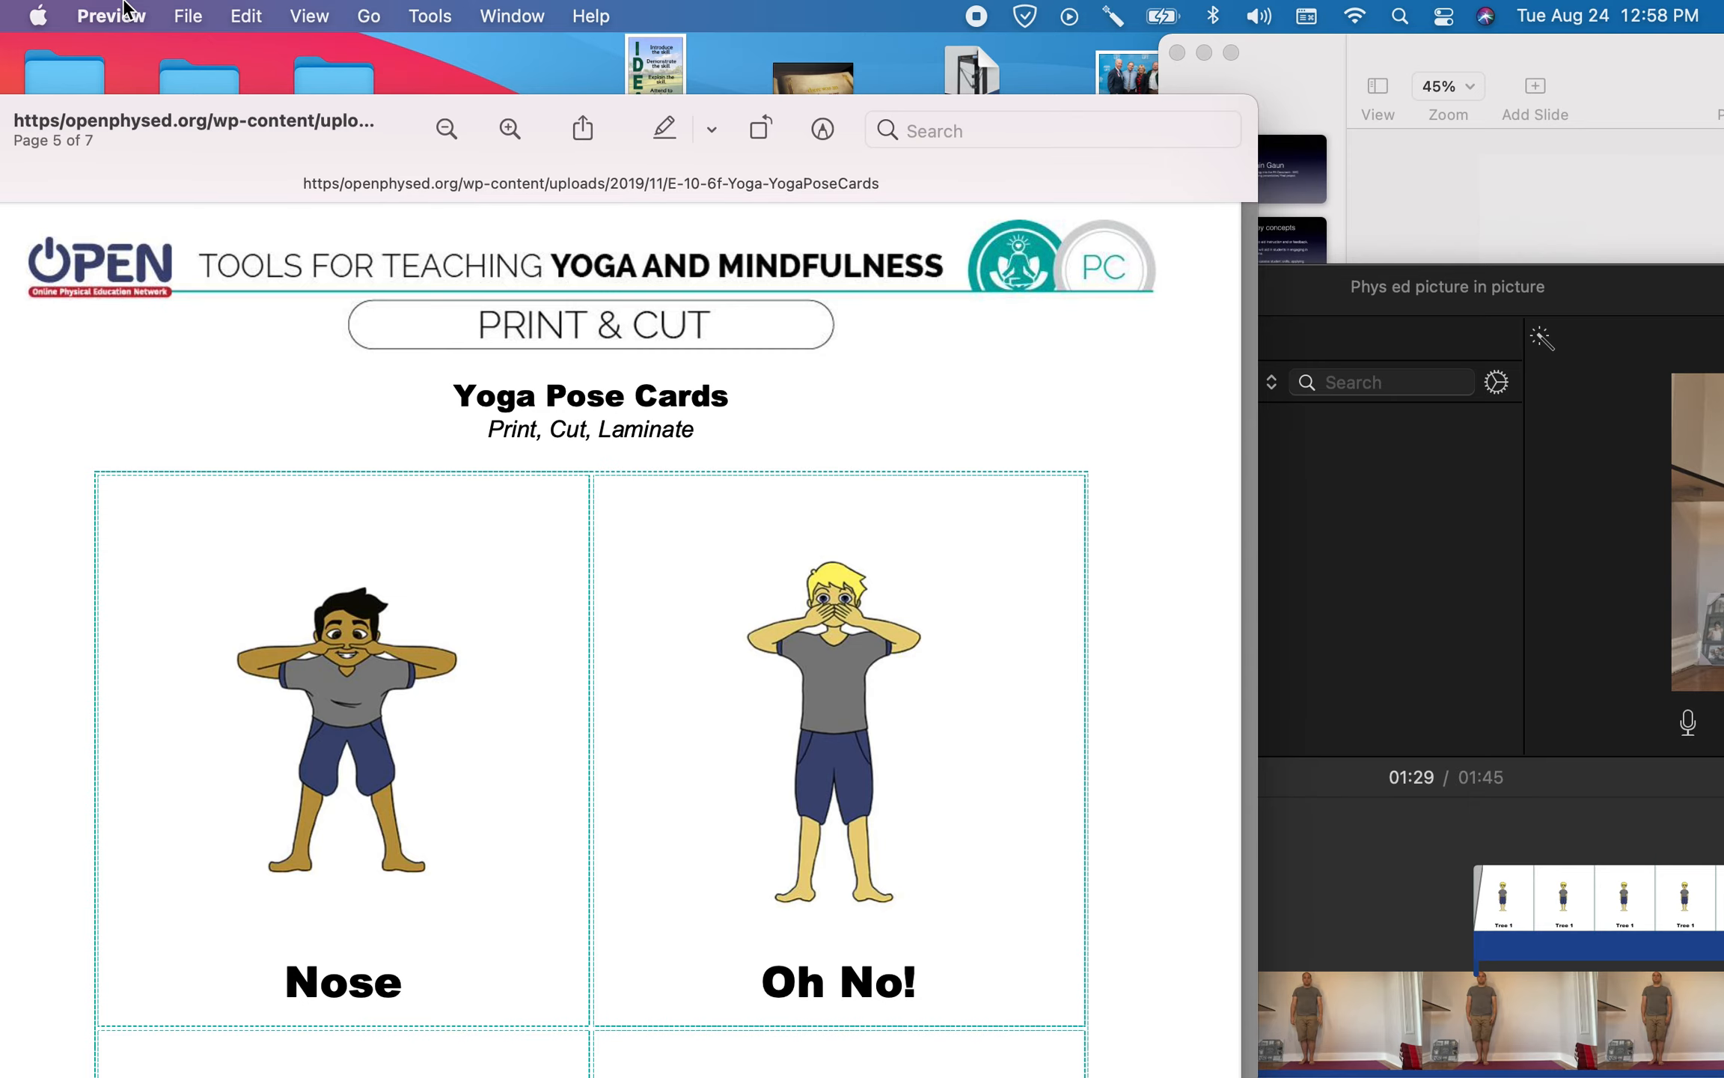
click(183, 16)
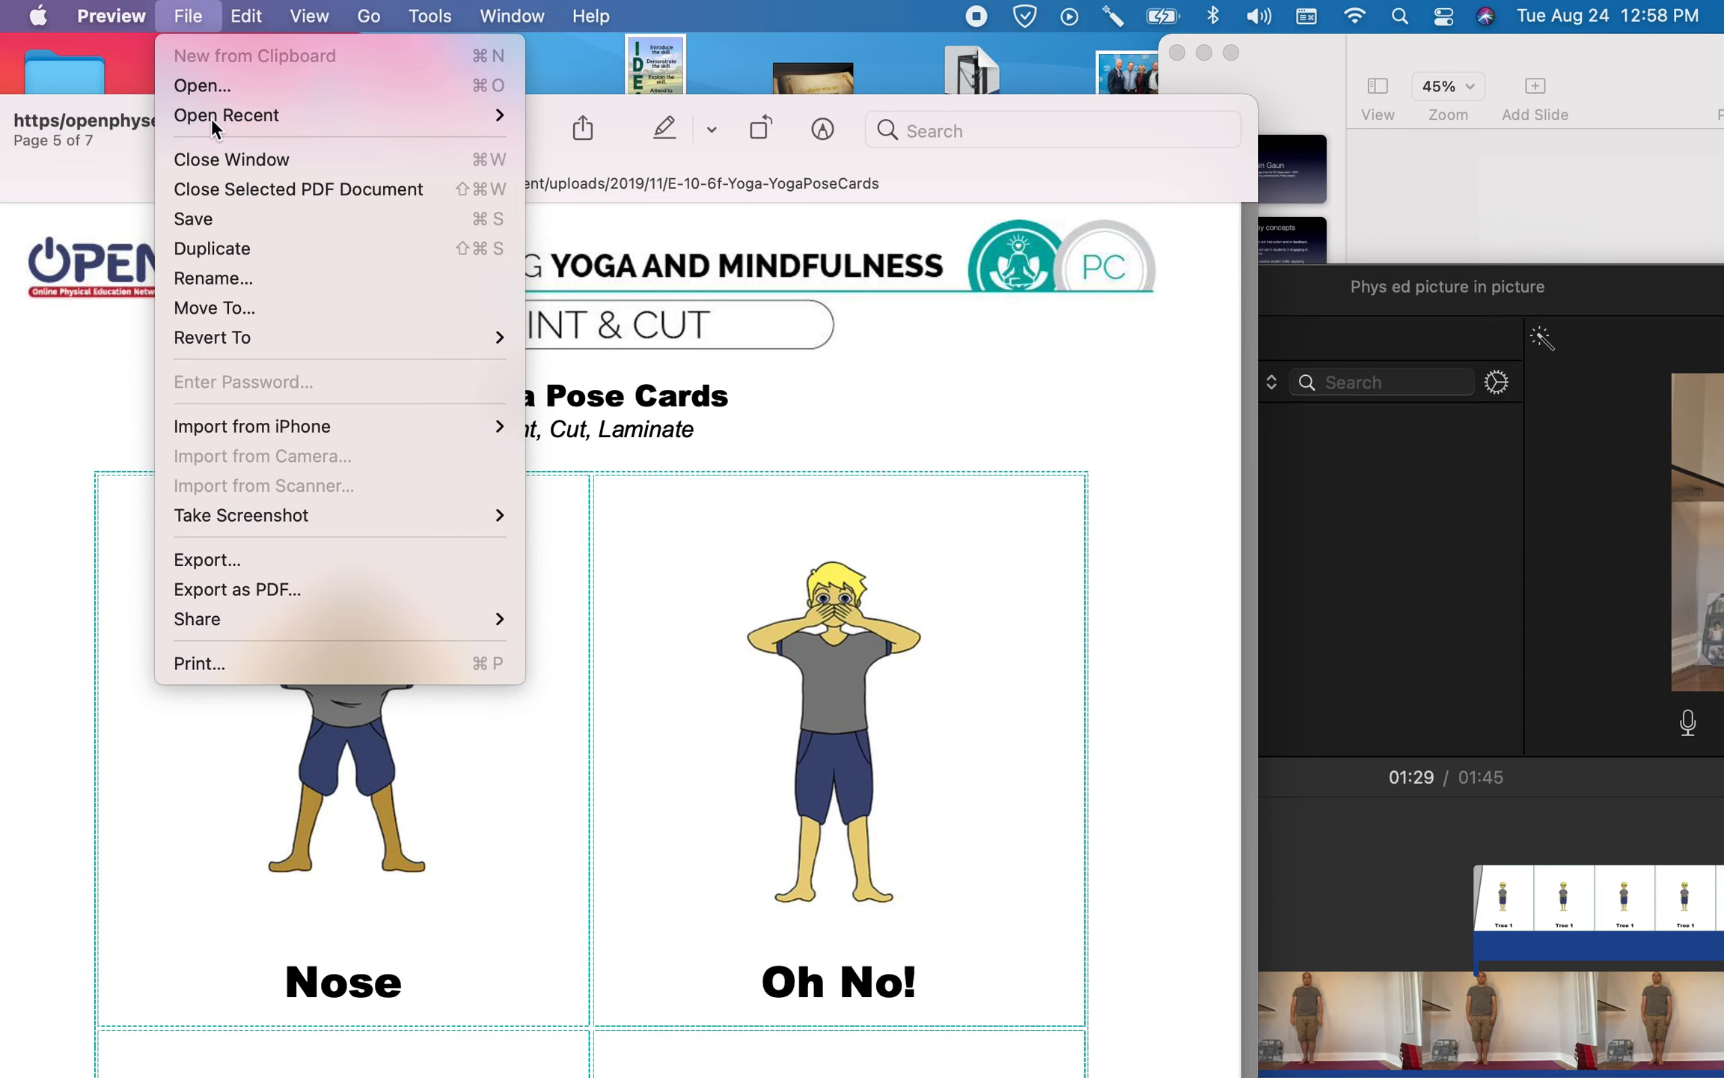
click(233, 277)
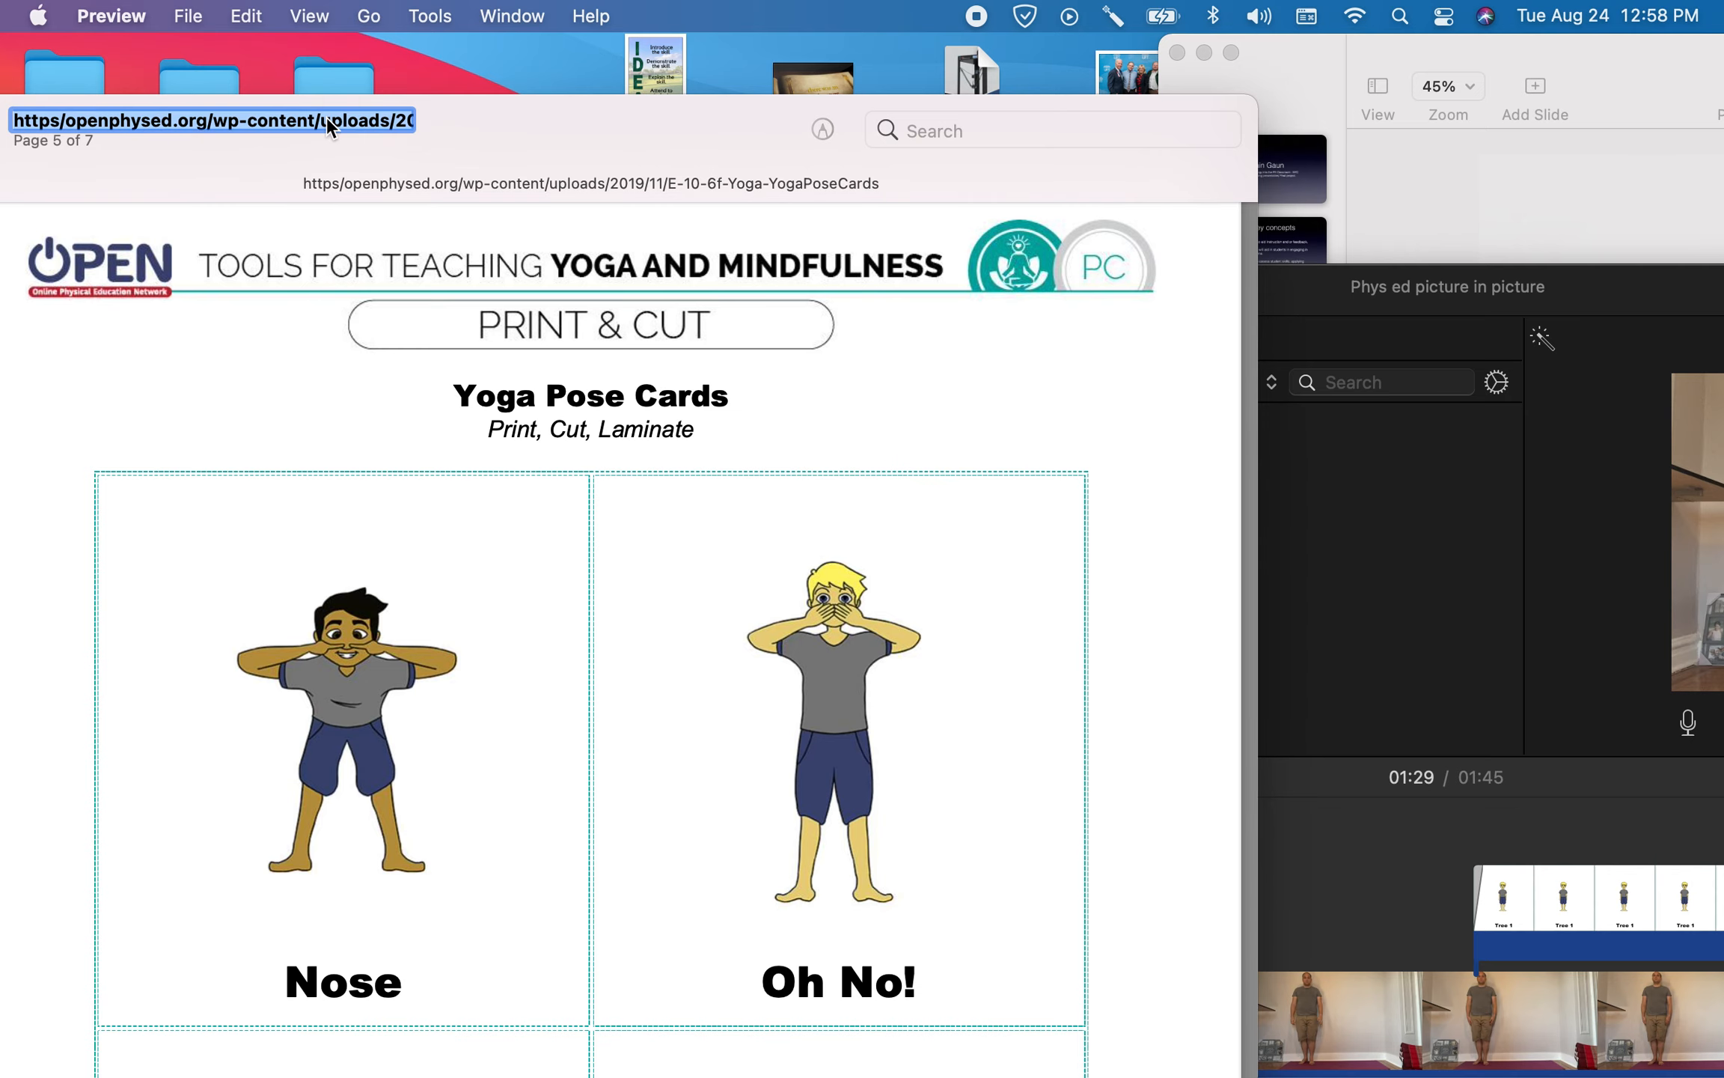
drag(1336, 313, 649, 64)
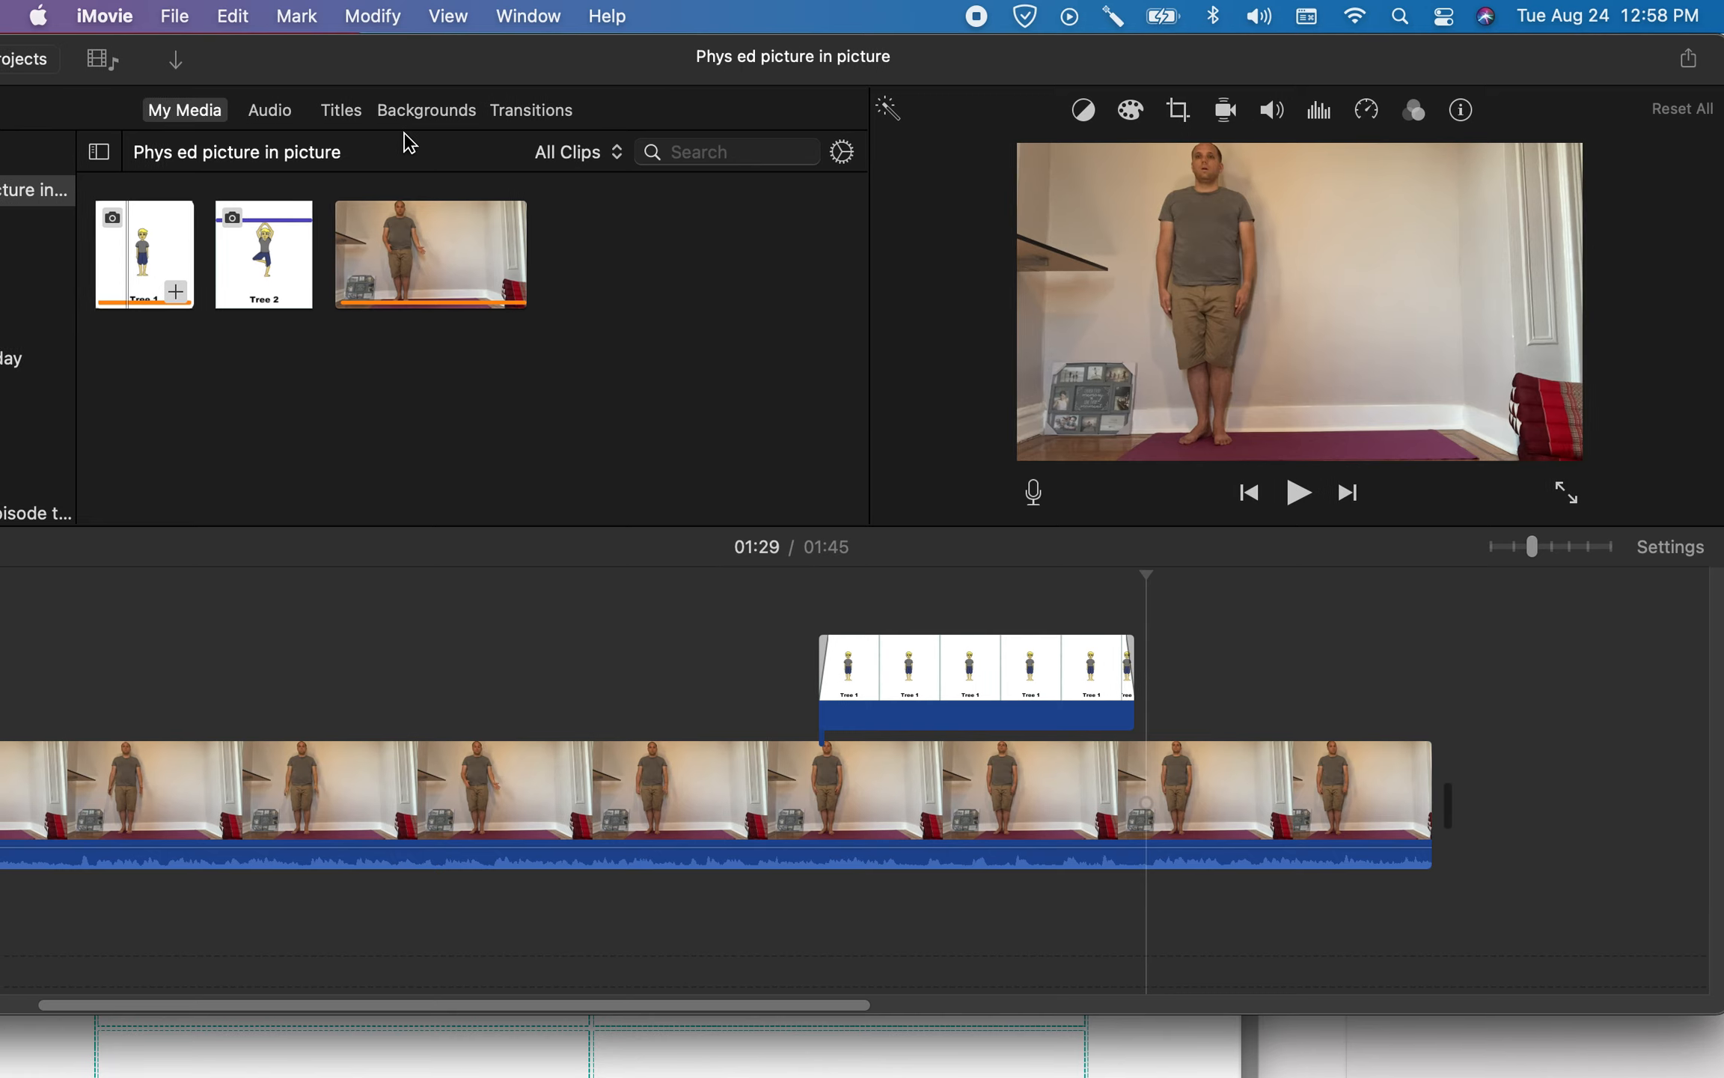
click(1180, 112)
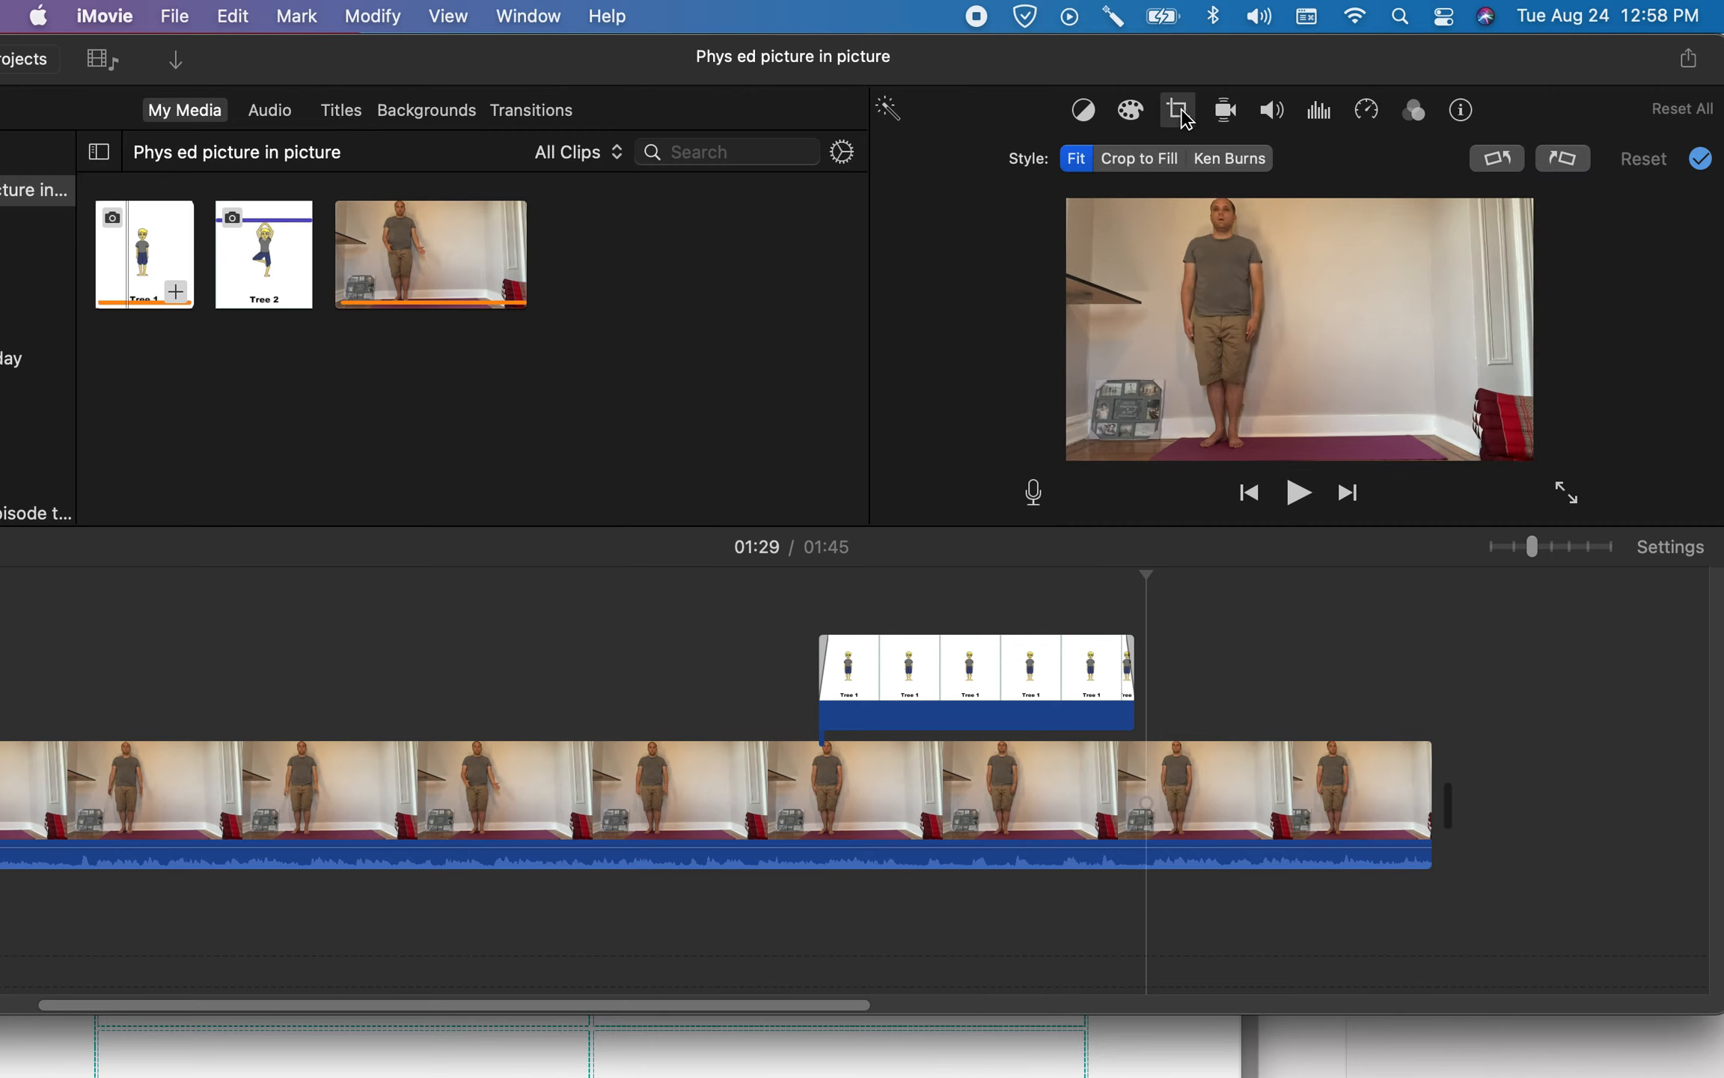
click(538, 116)
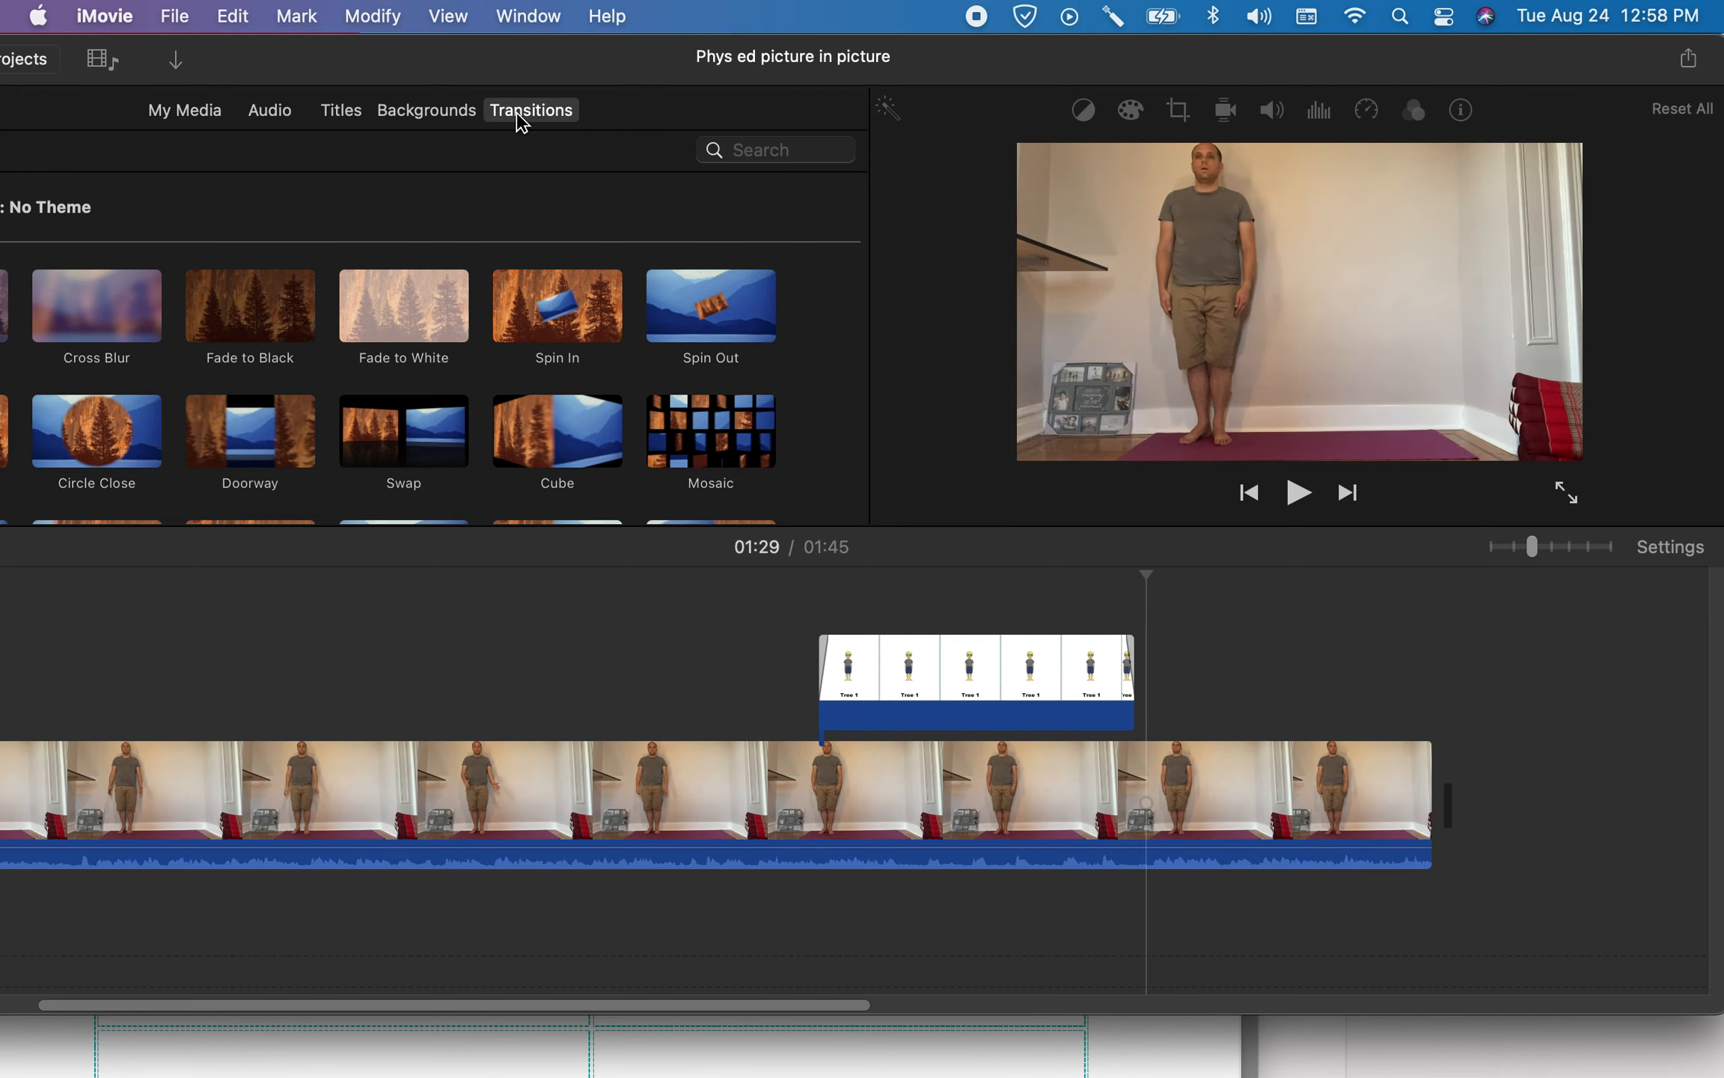
click(446, 122)
- Add a Slide Lower Third title above the main video at 01:29 and open its text for editing
click(338, 116)
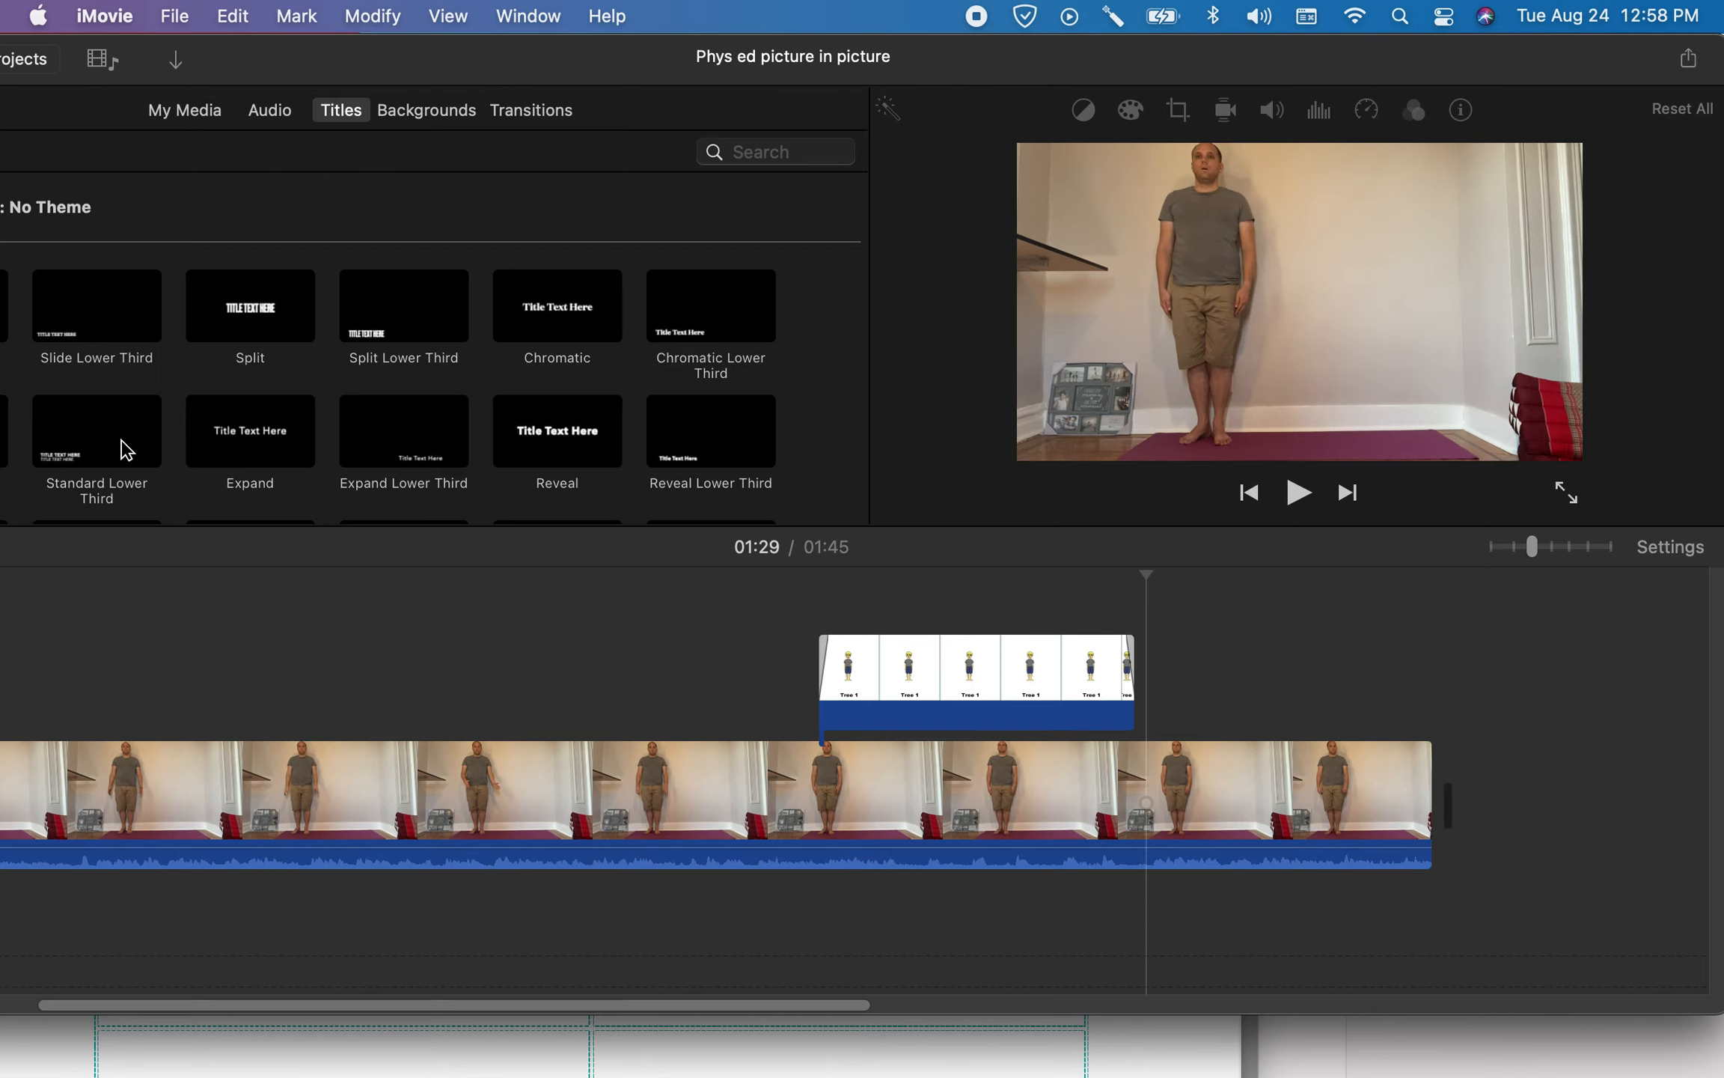
drag(81, 308, 1145, 707)
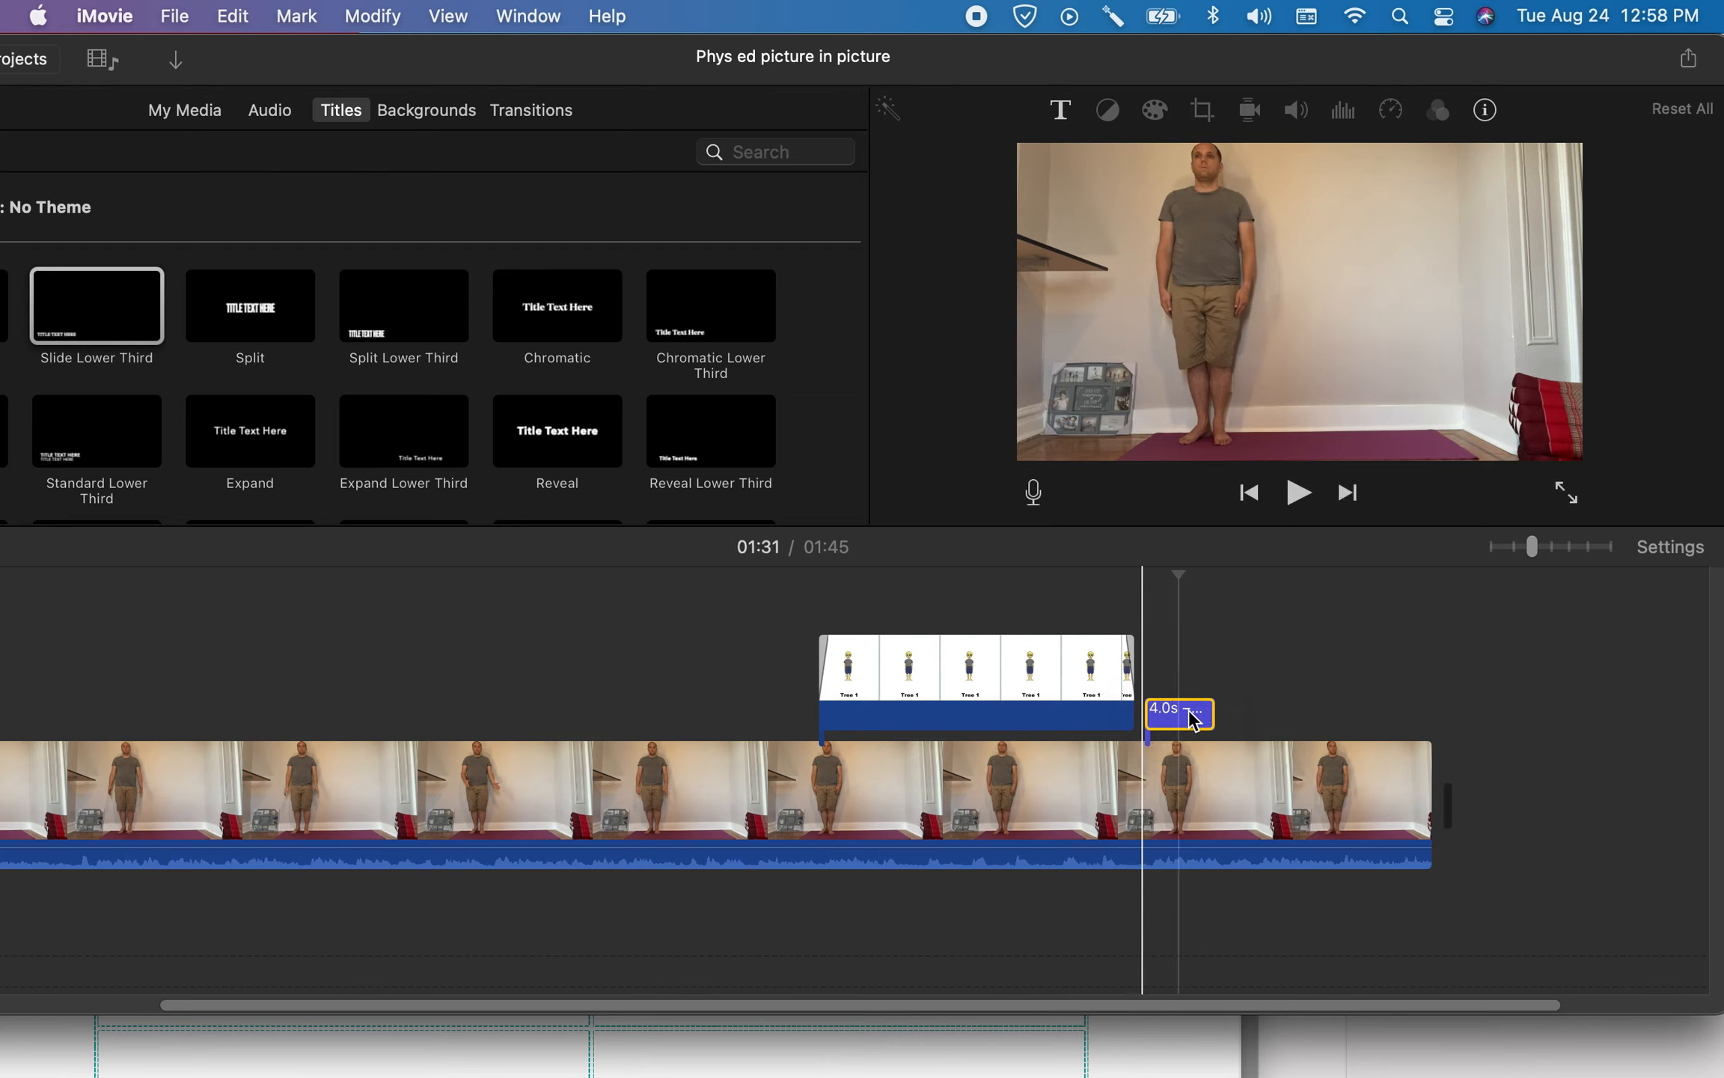
click(1190, 715)
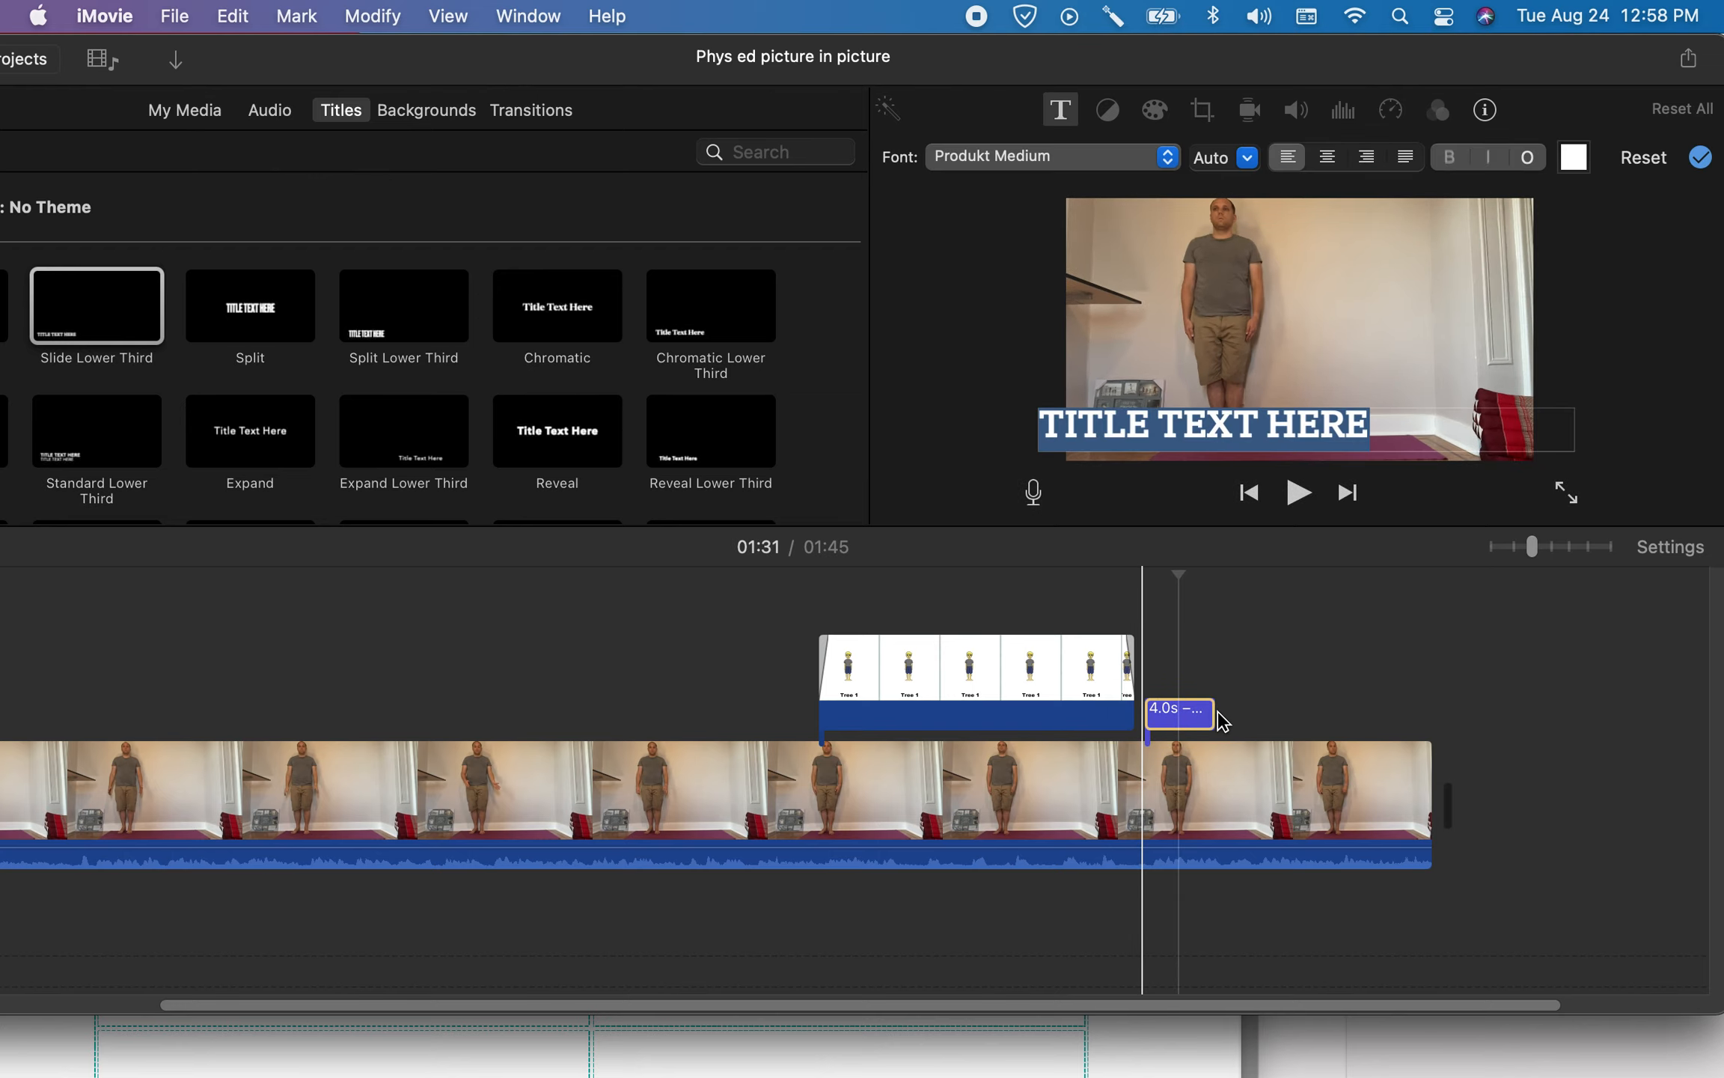
- Replace the title placeholder with the yoga pose cards web address and cut it down to HTTPS/OPENPHYSED.ORG/
click(1181, 419)
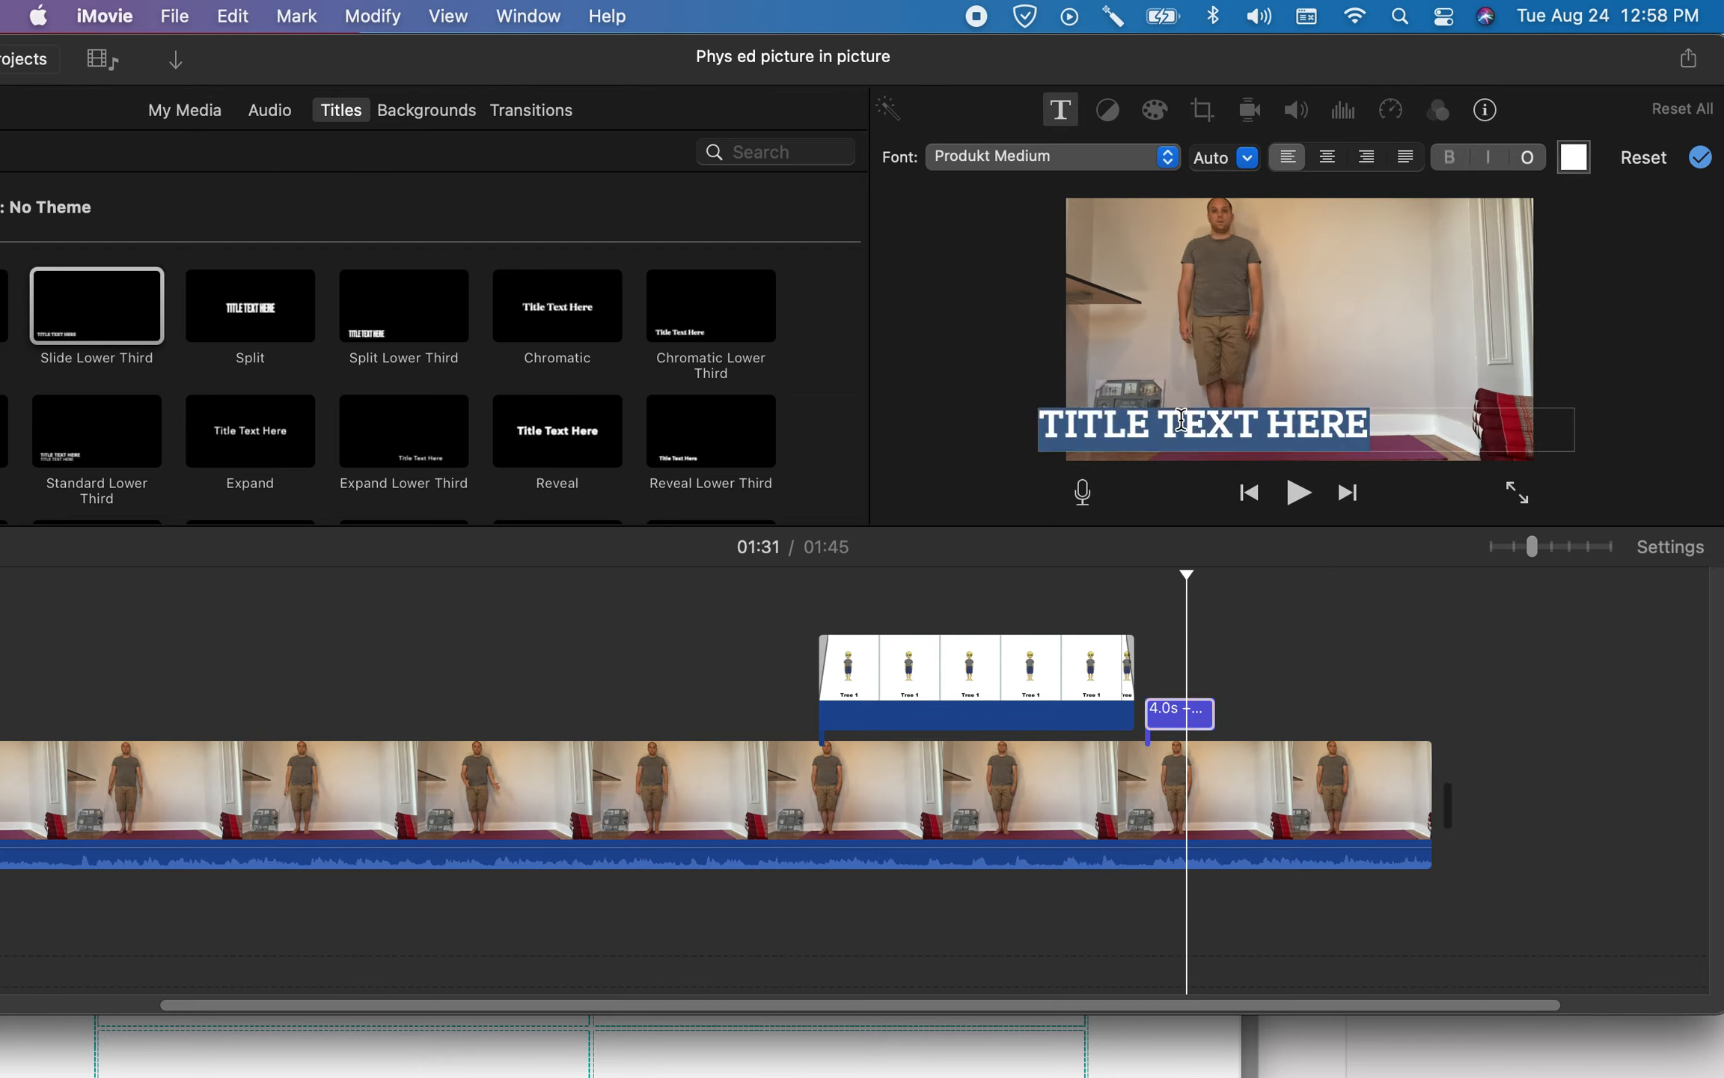
text(HTTPS/OPENPHYSED.ORG/WP-CONTENT/UPLOADS/2019/11/E-10-6F-YOGA-YOGAPOSECARDS)
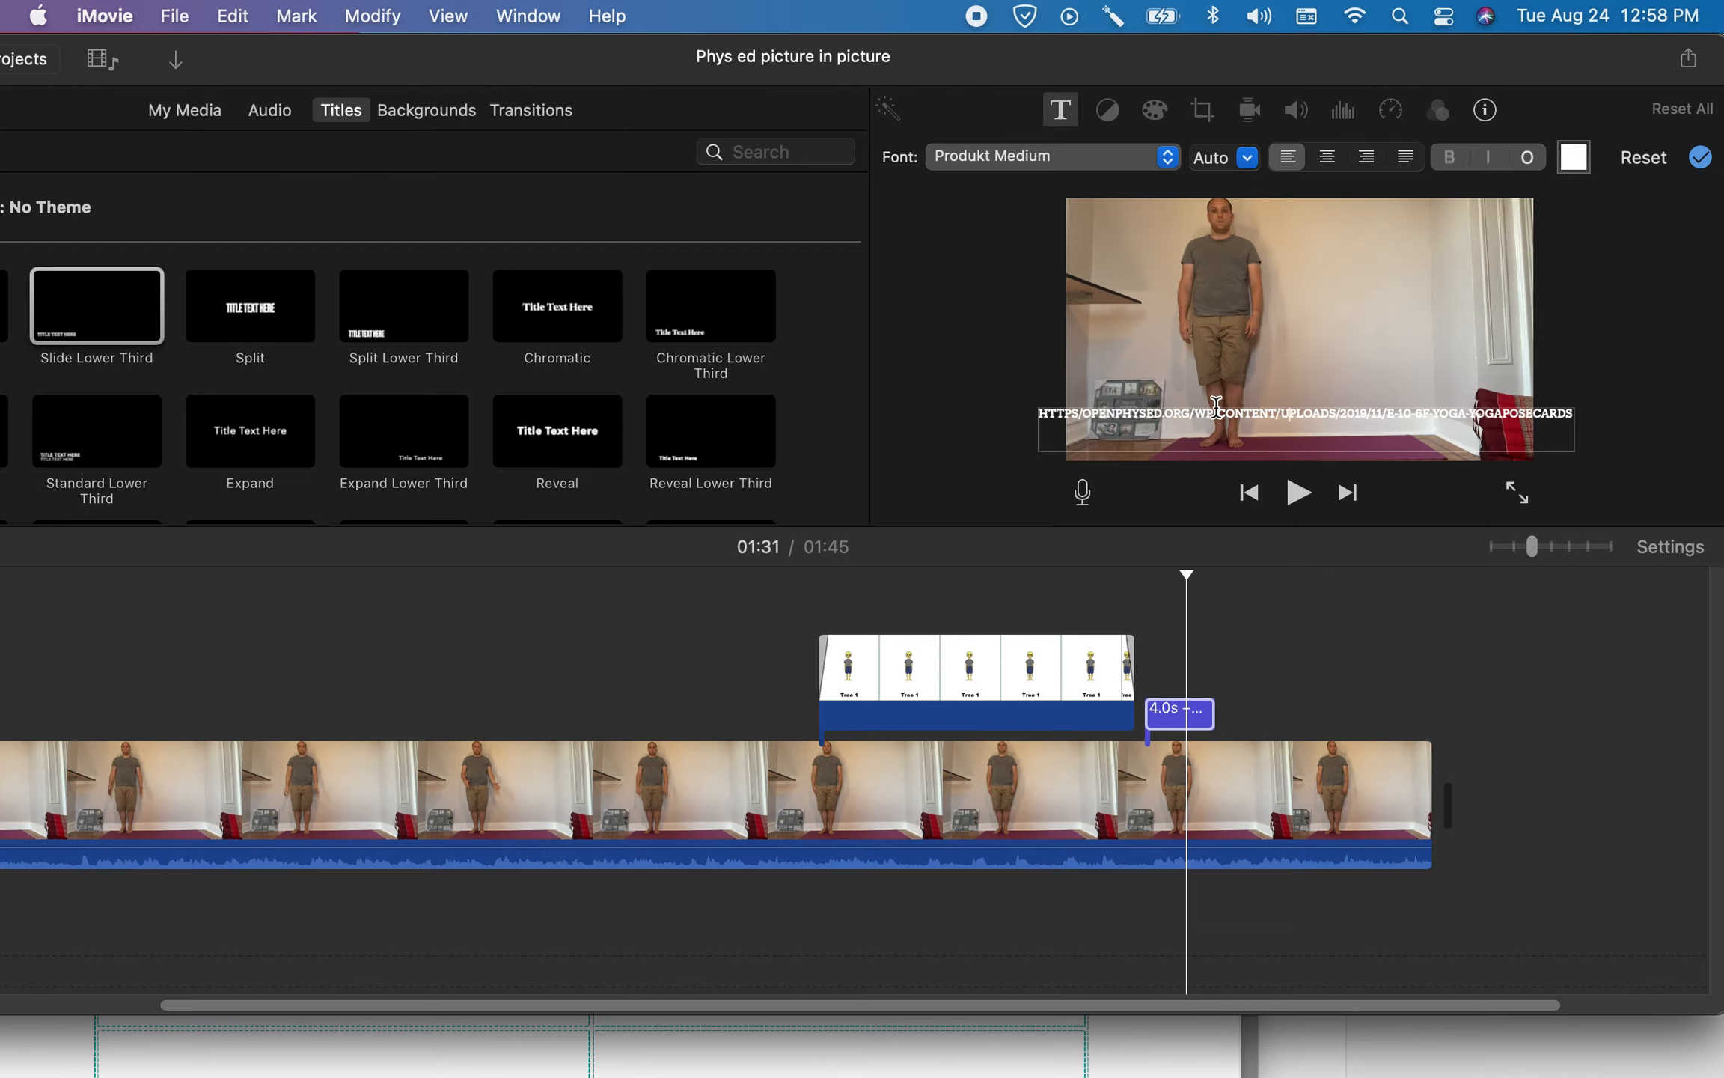
drag(1199, 408, 1202, 433)
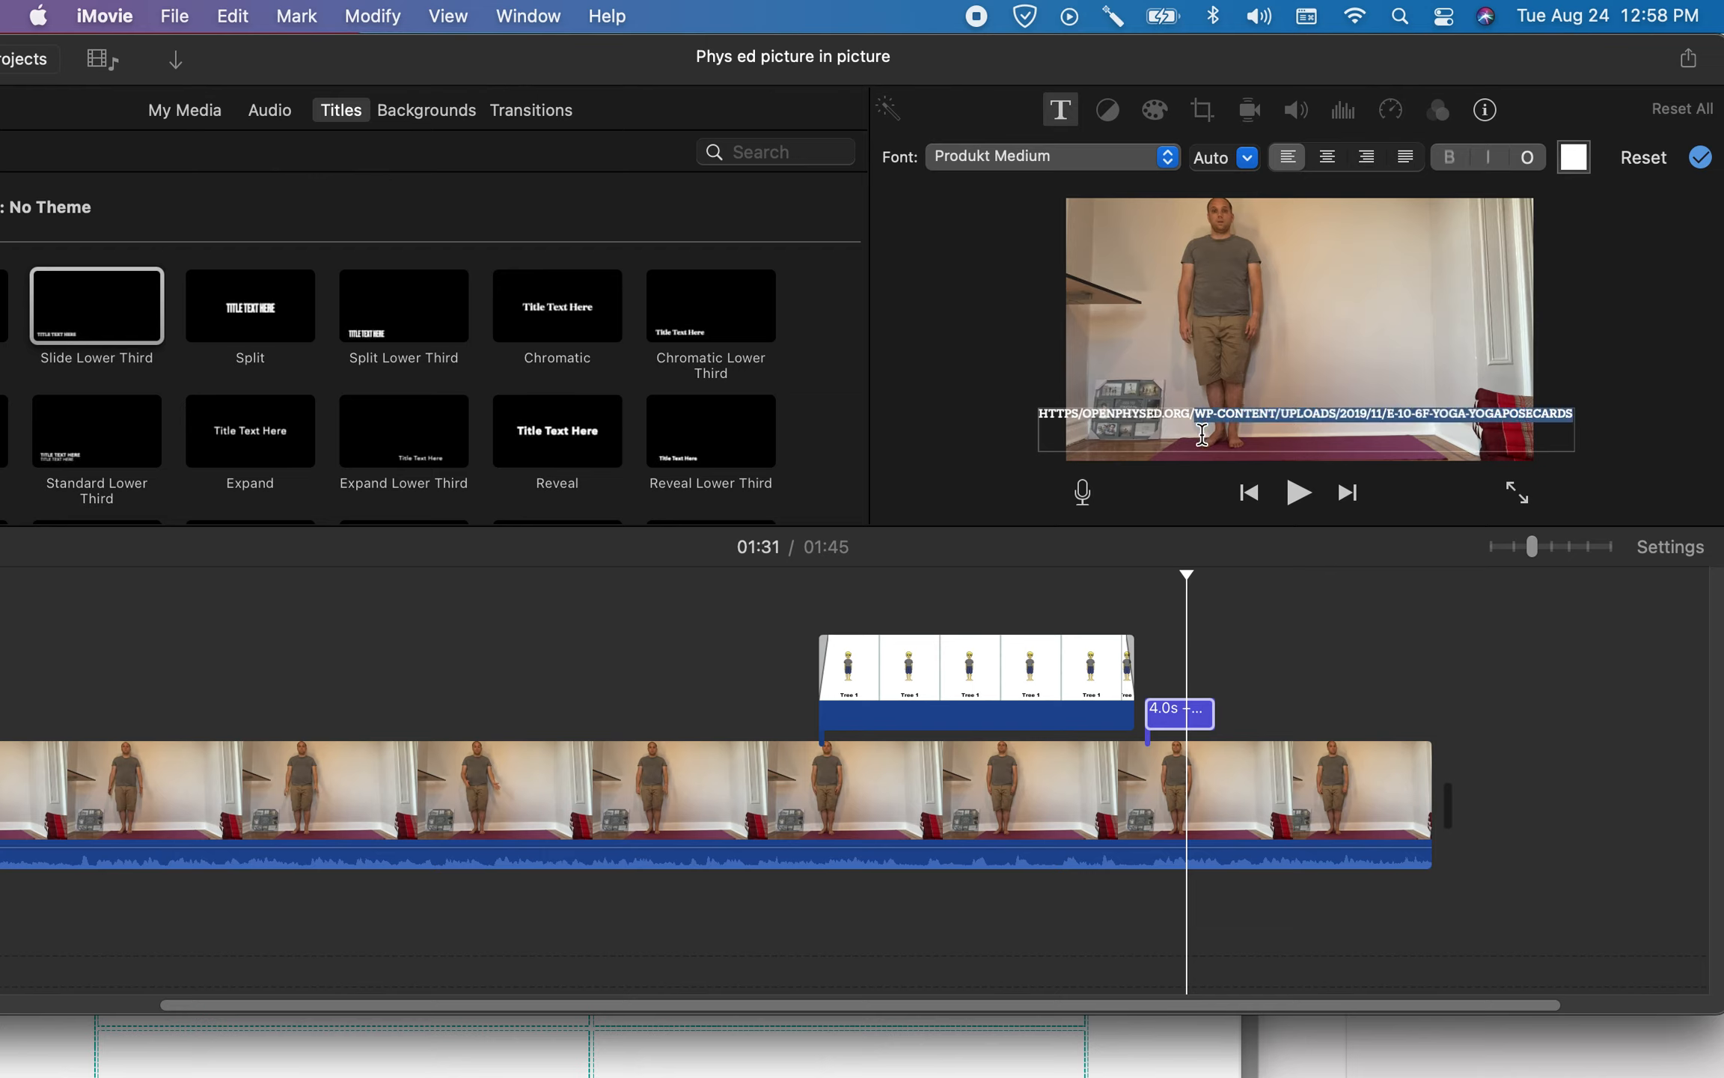
click(1279, 425)
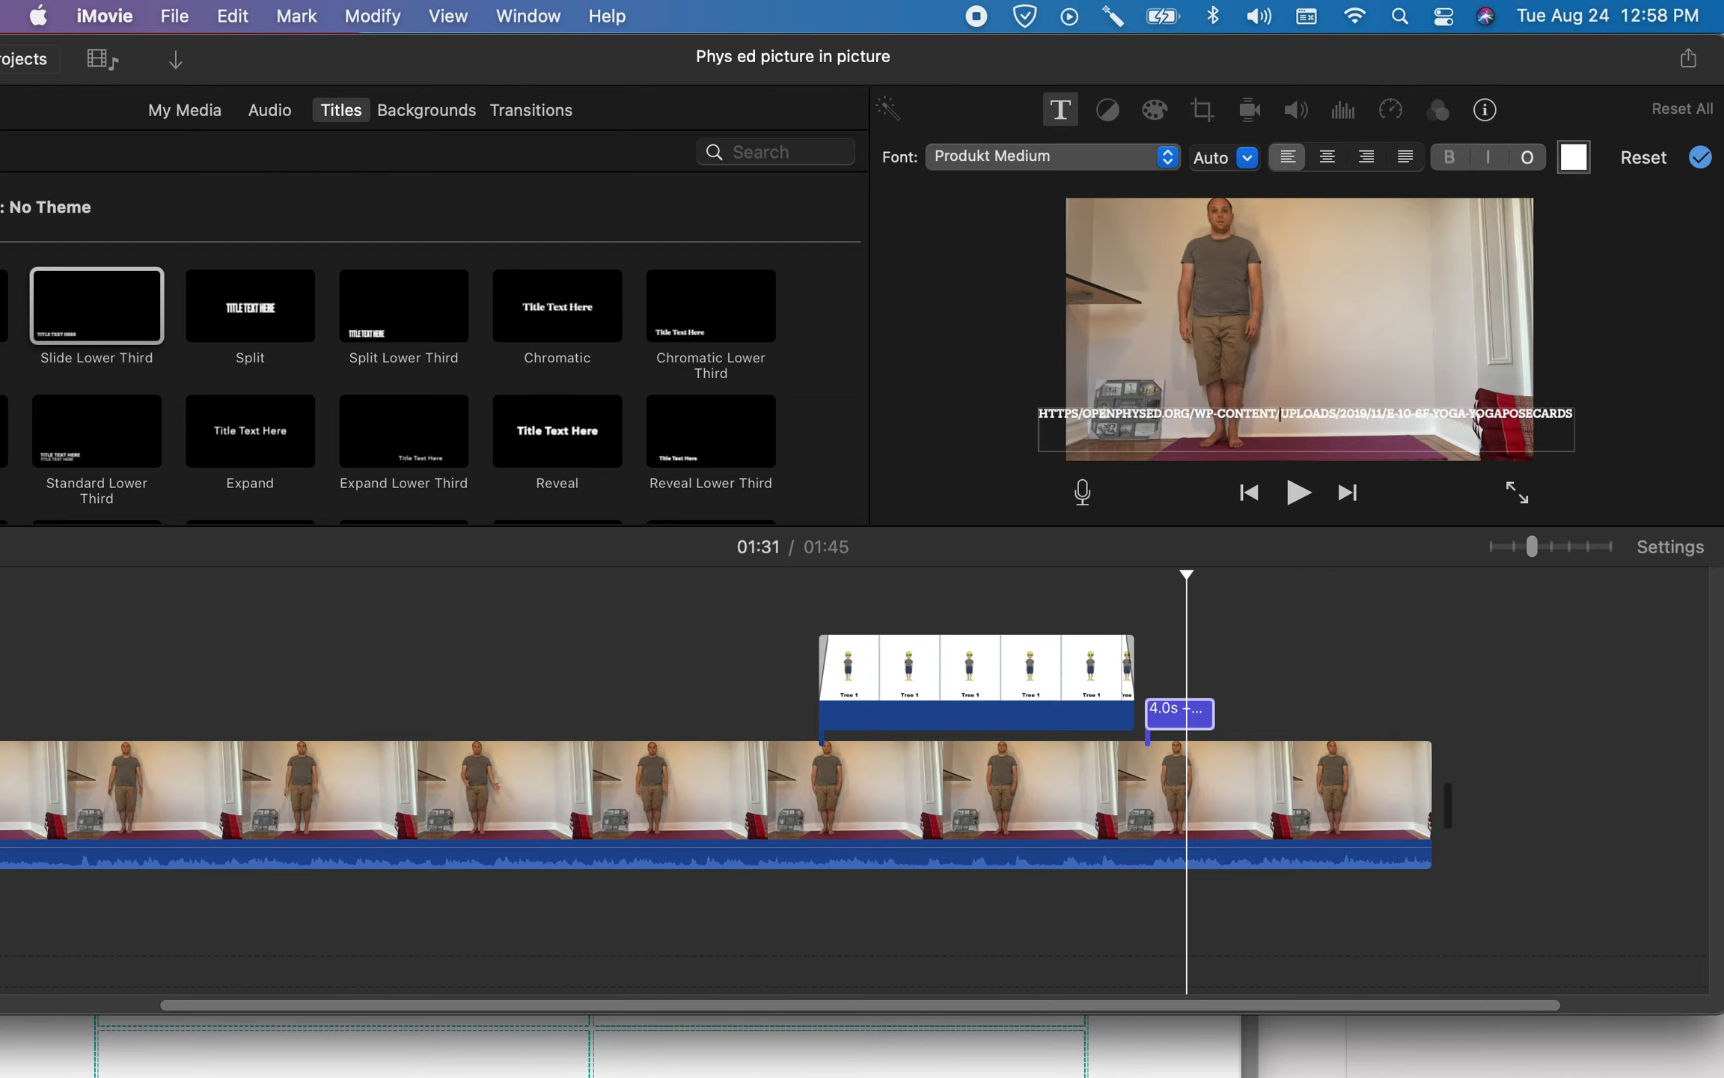
key(super+a)
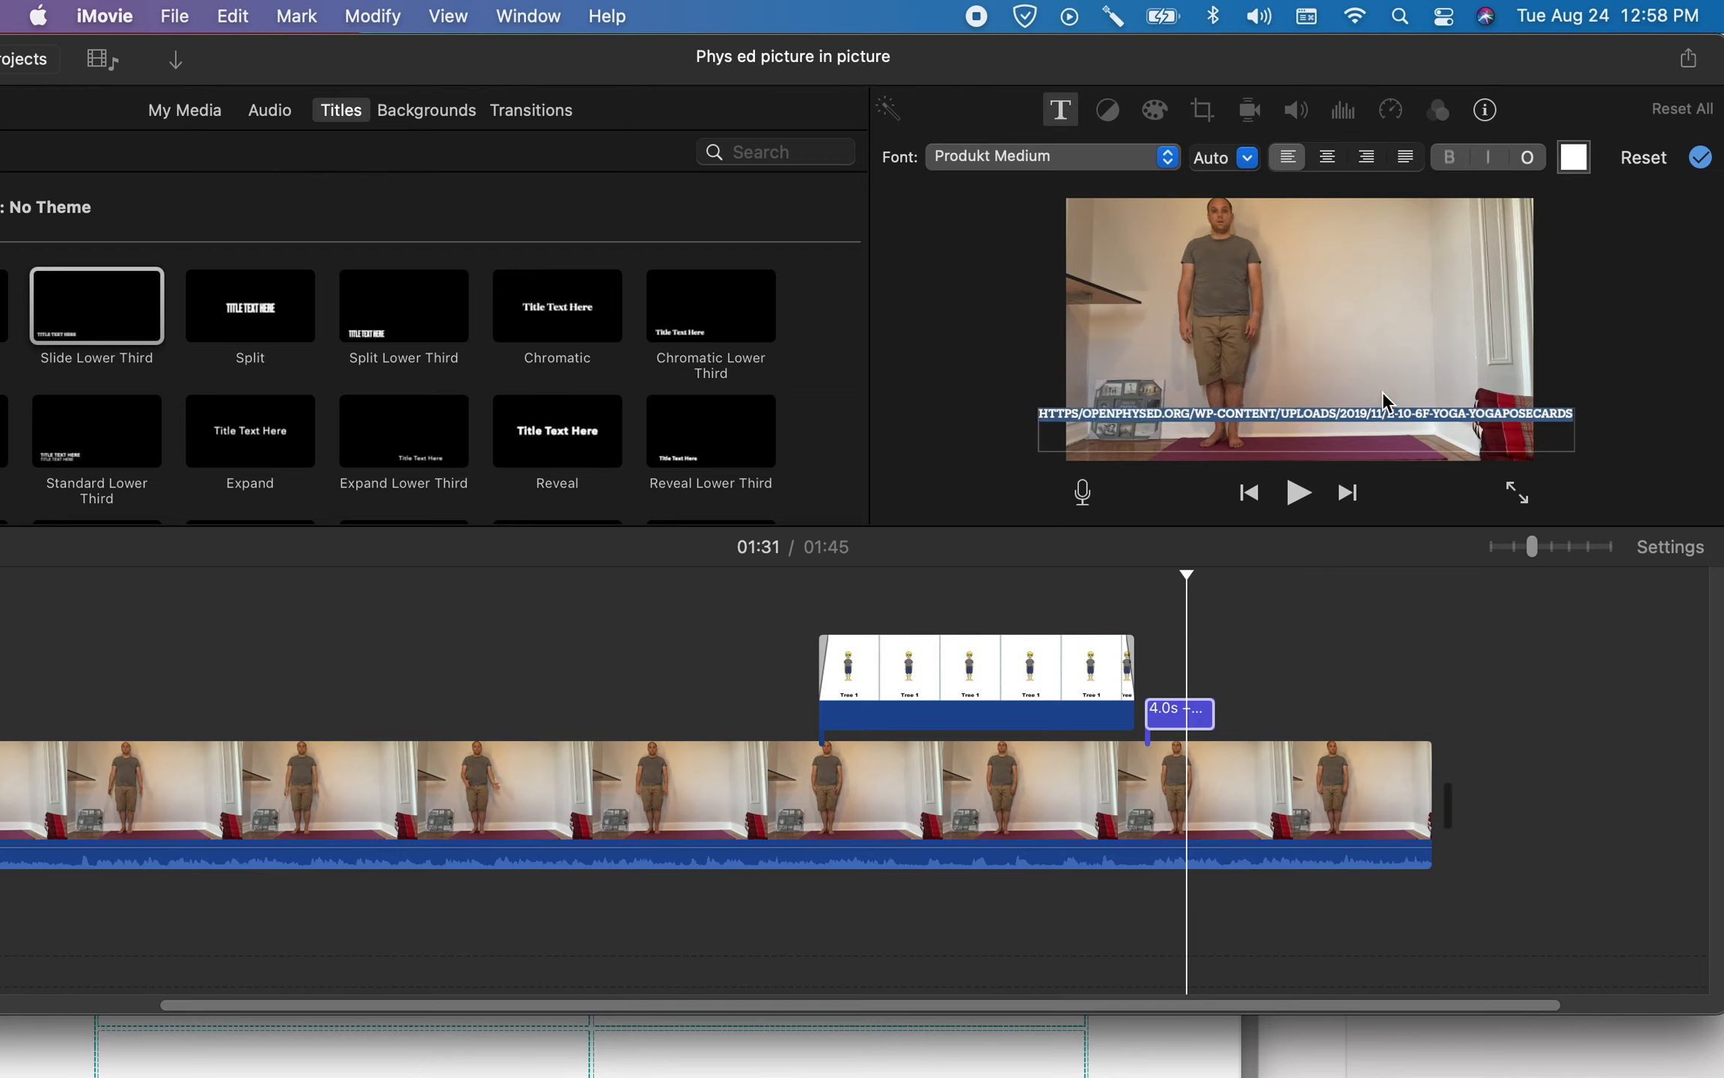
click(1435, 425)
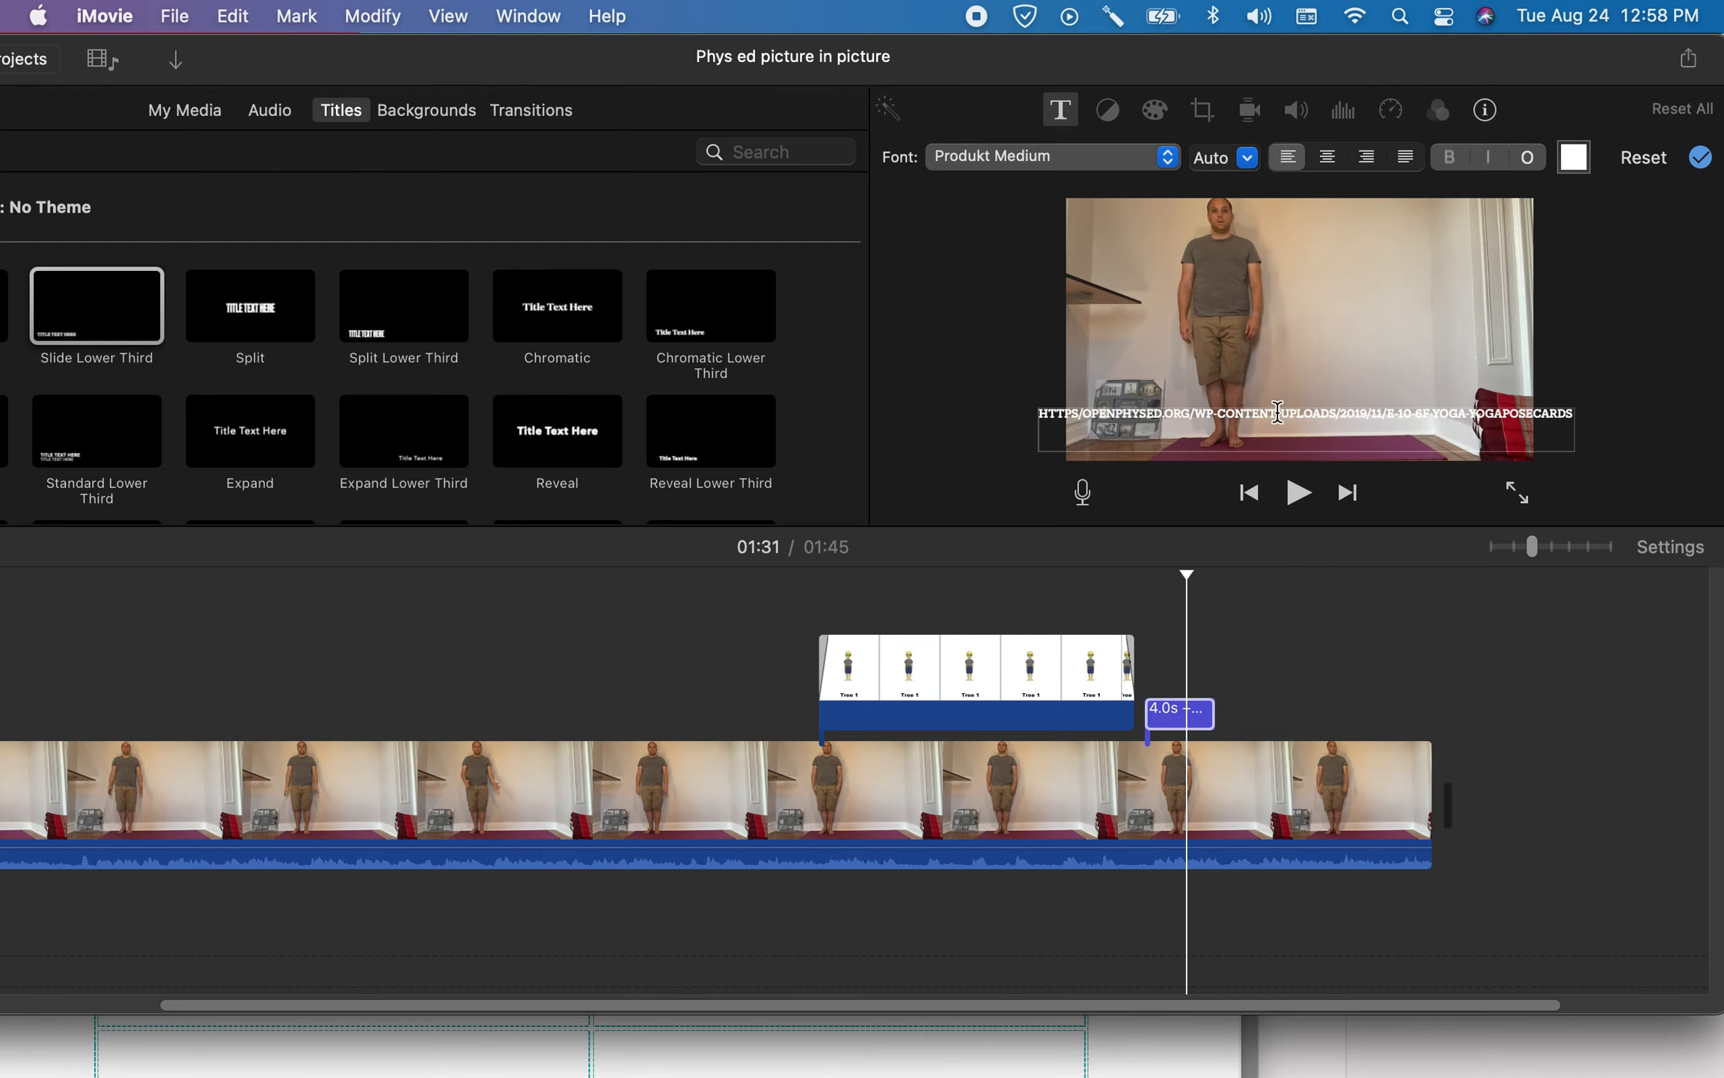
drag(1197, 414, 1209, 453)
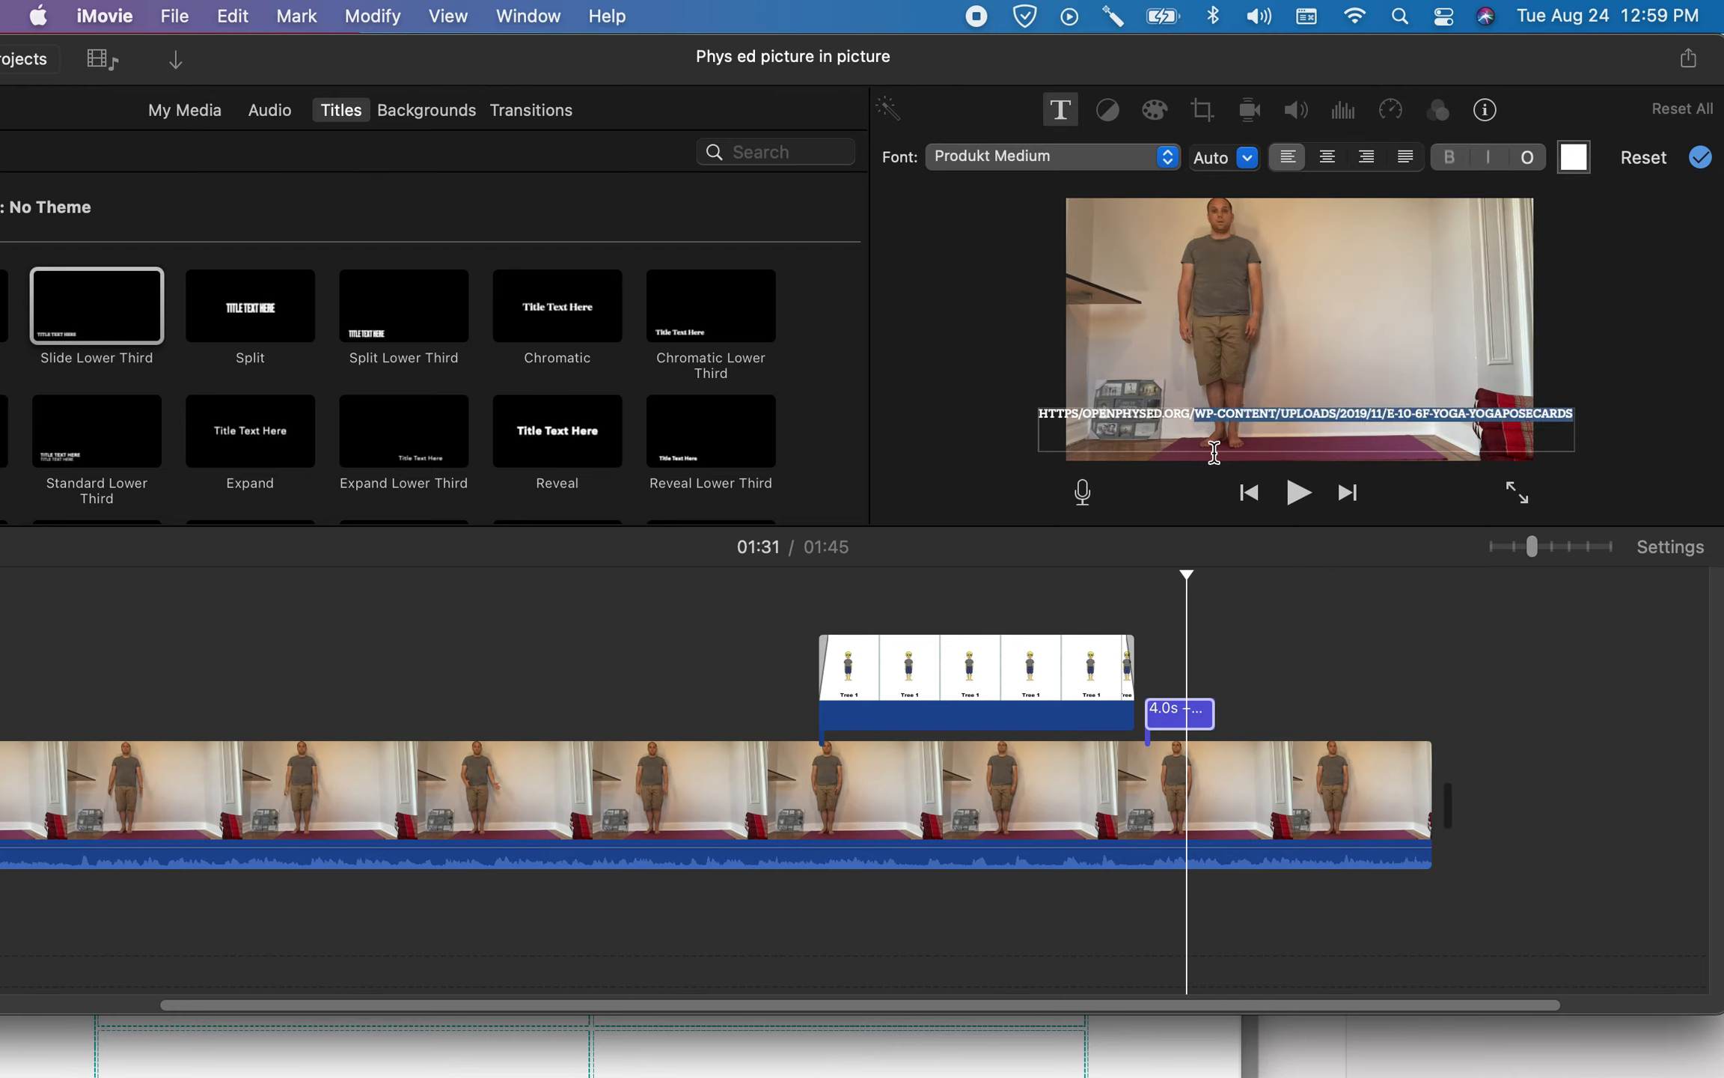
key(BackSpace)
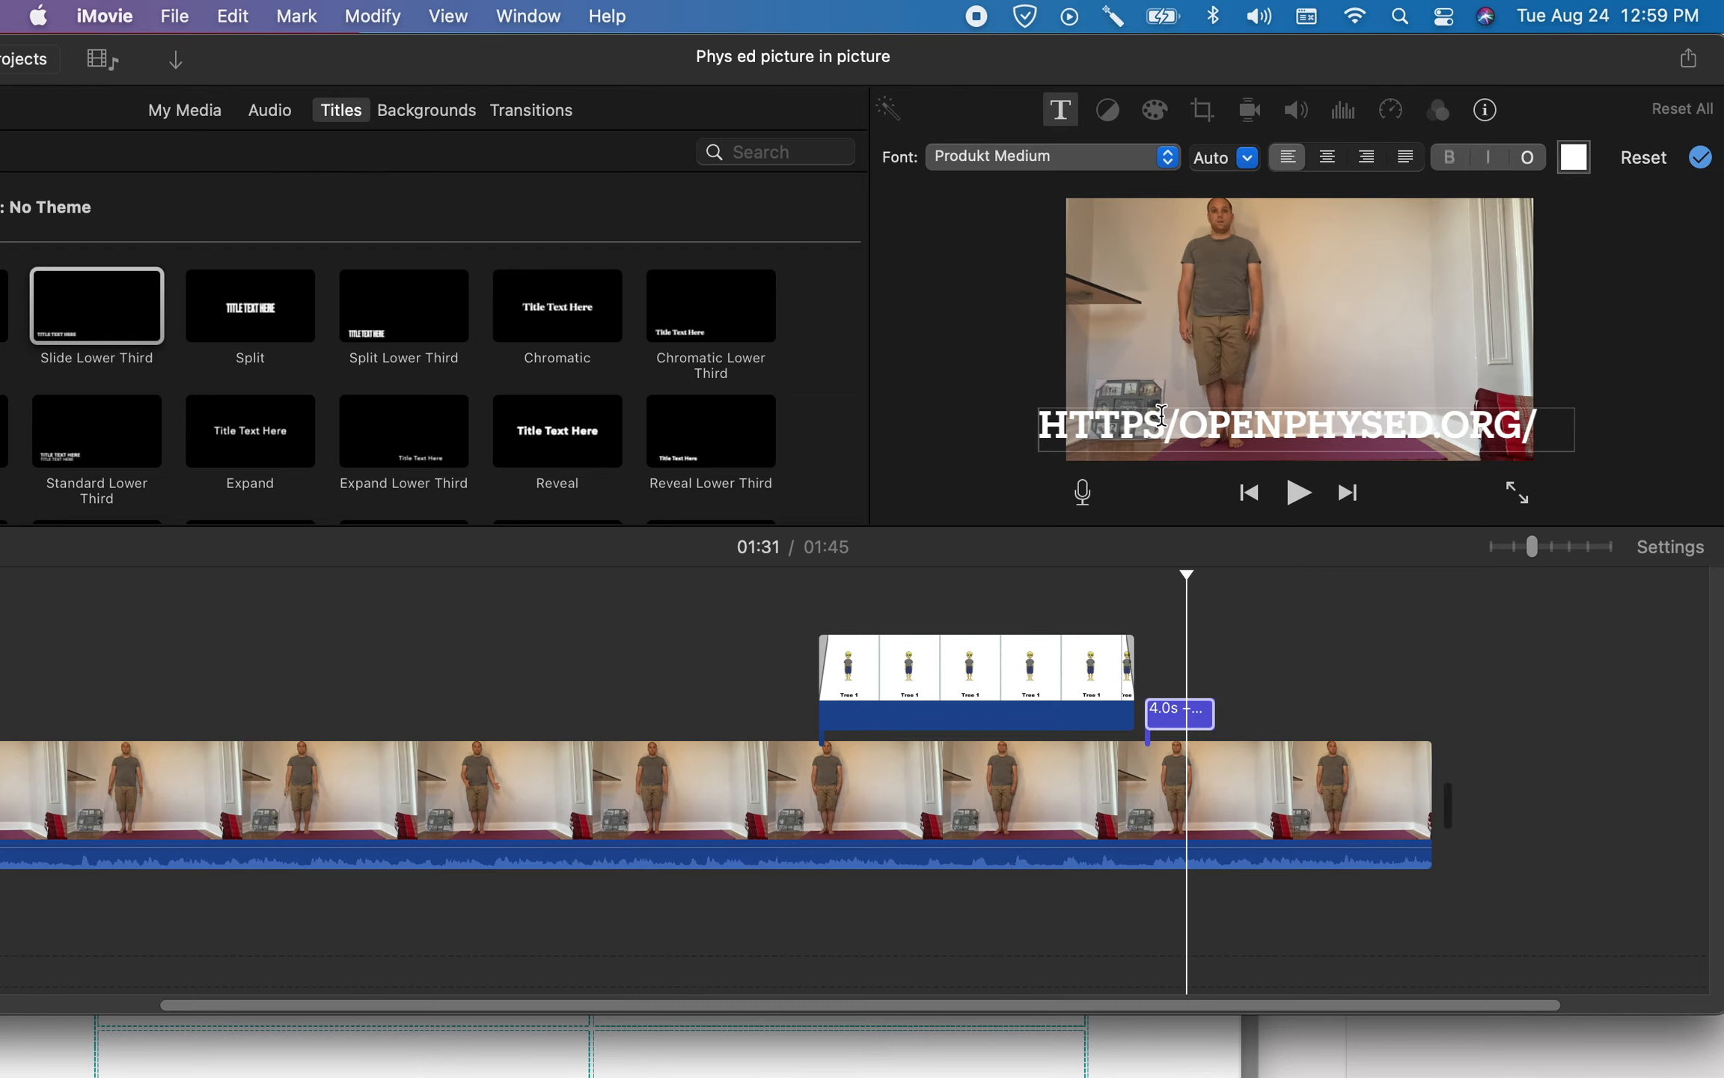
- Replace the HTTPS/ prefix so the title reads IMIAGE AT OPENPHYSED.ORG/
drag(1168, 413, 1003, 410)
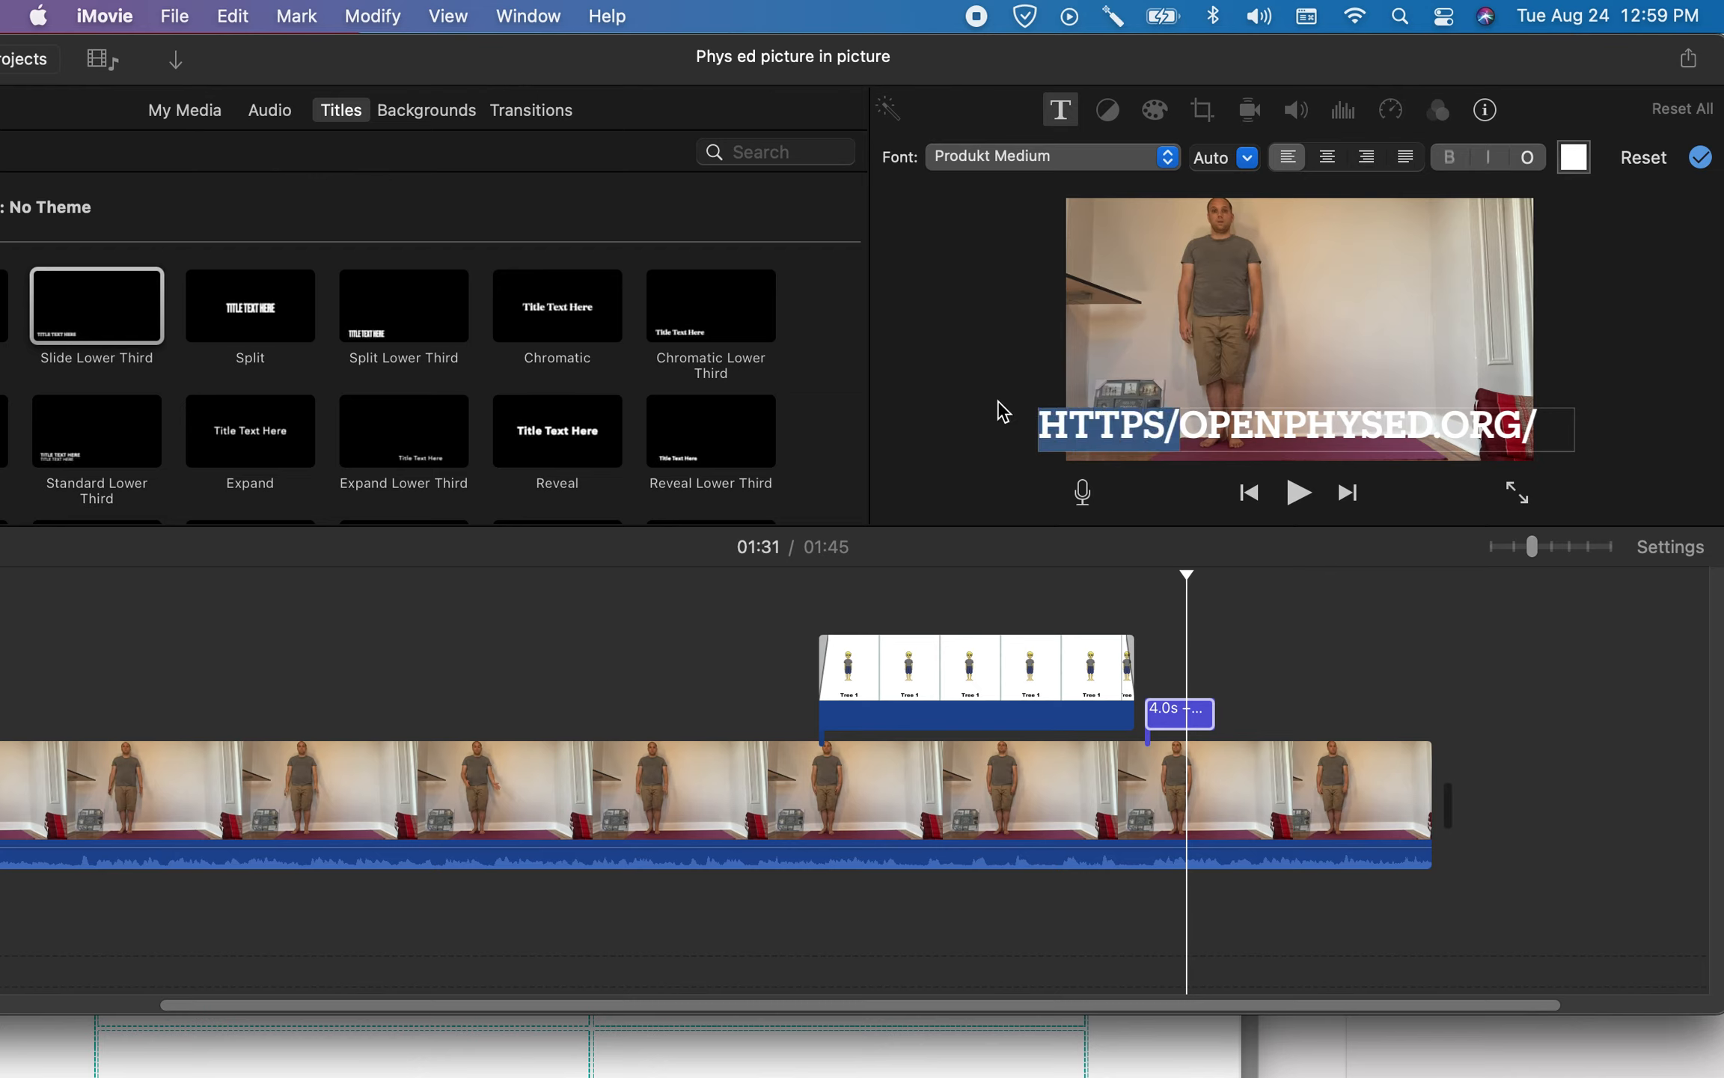
text(TH)
key(BackSpace)
key(BackSpace)
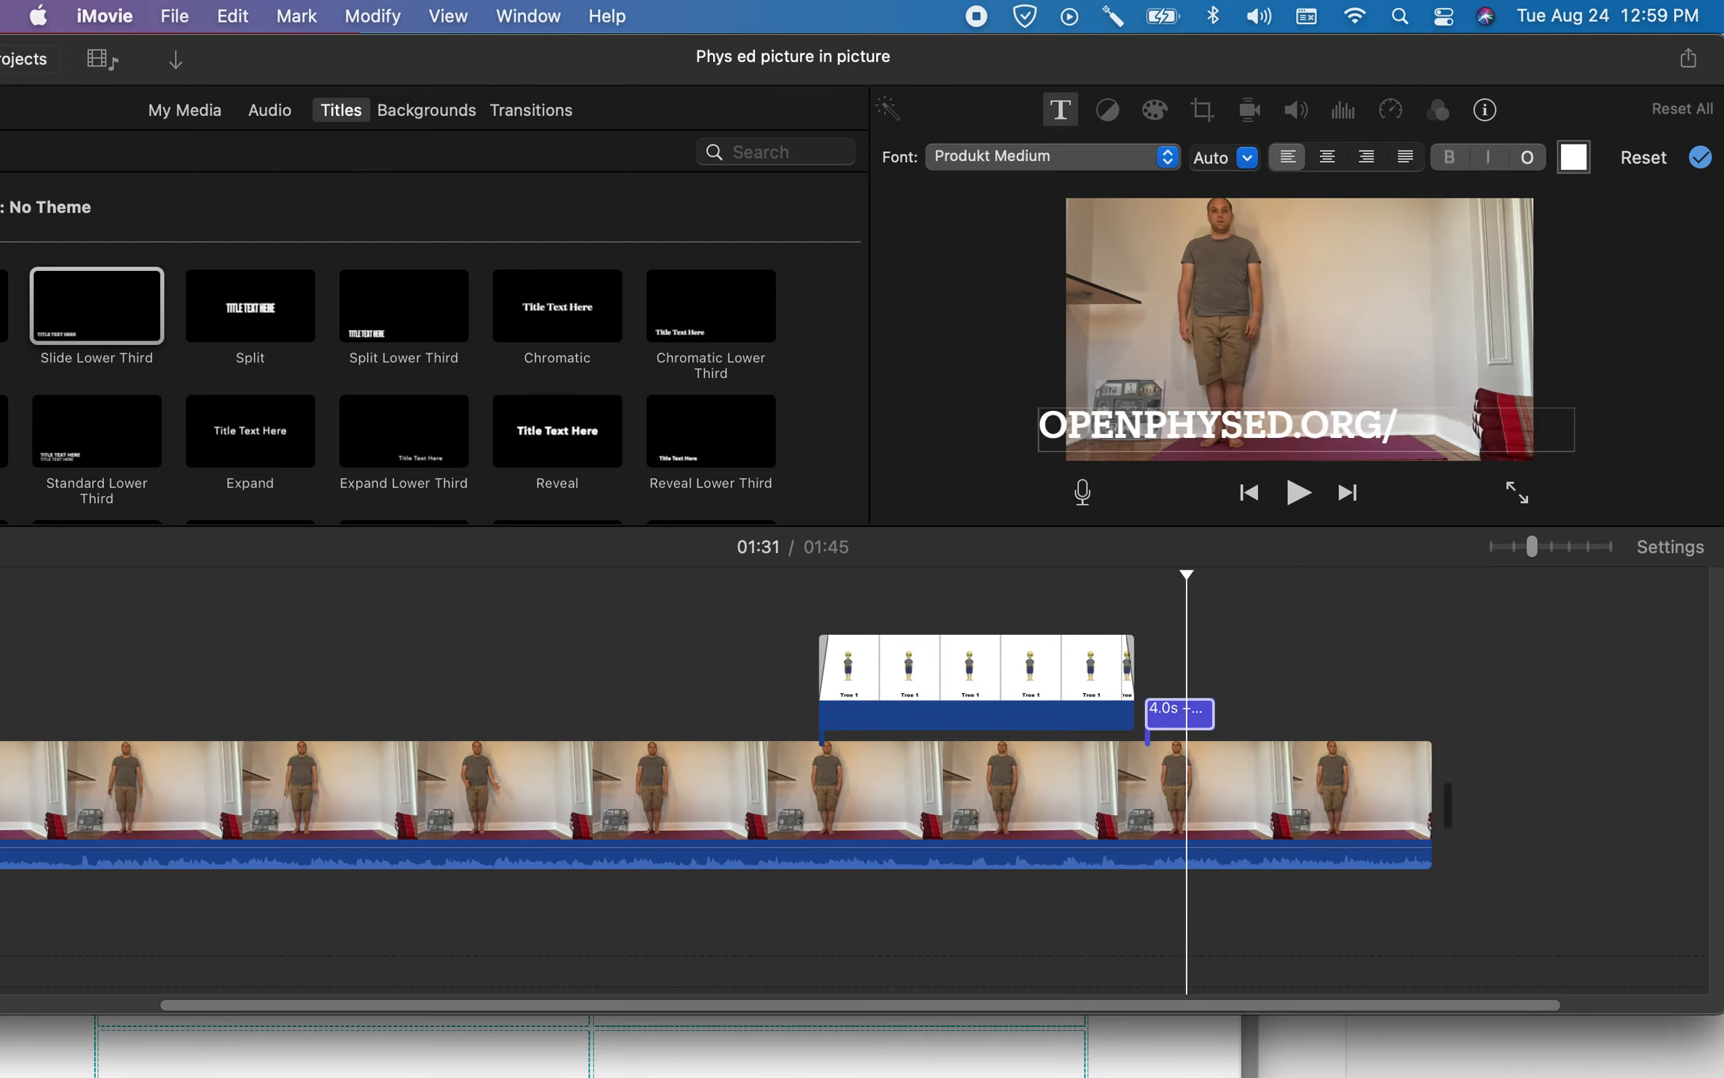
text(IMIAGE)
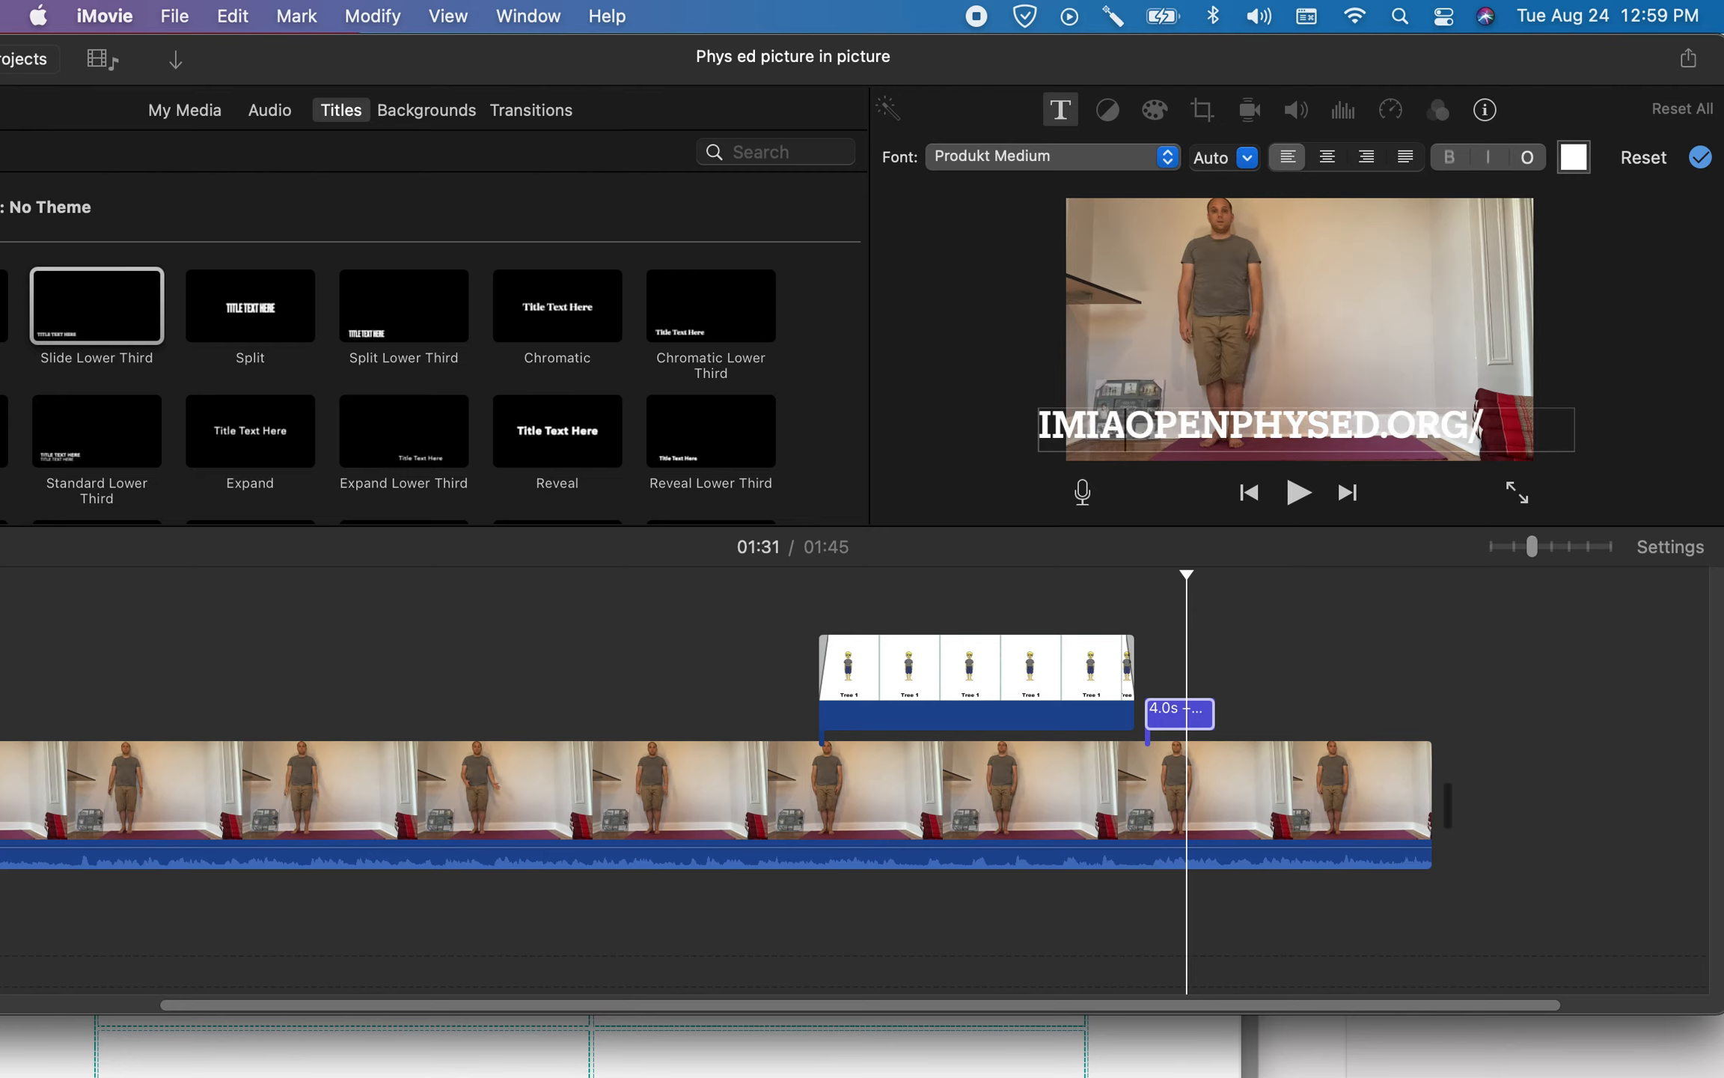
text( AT)
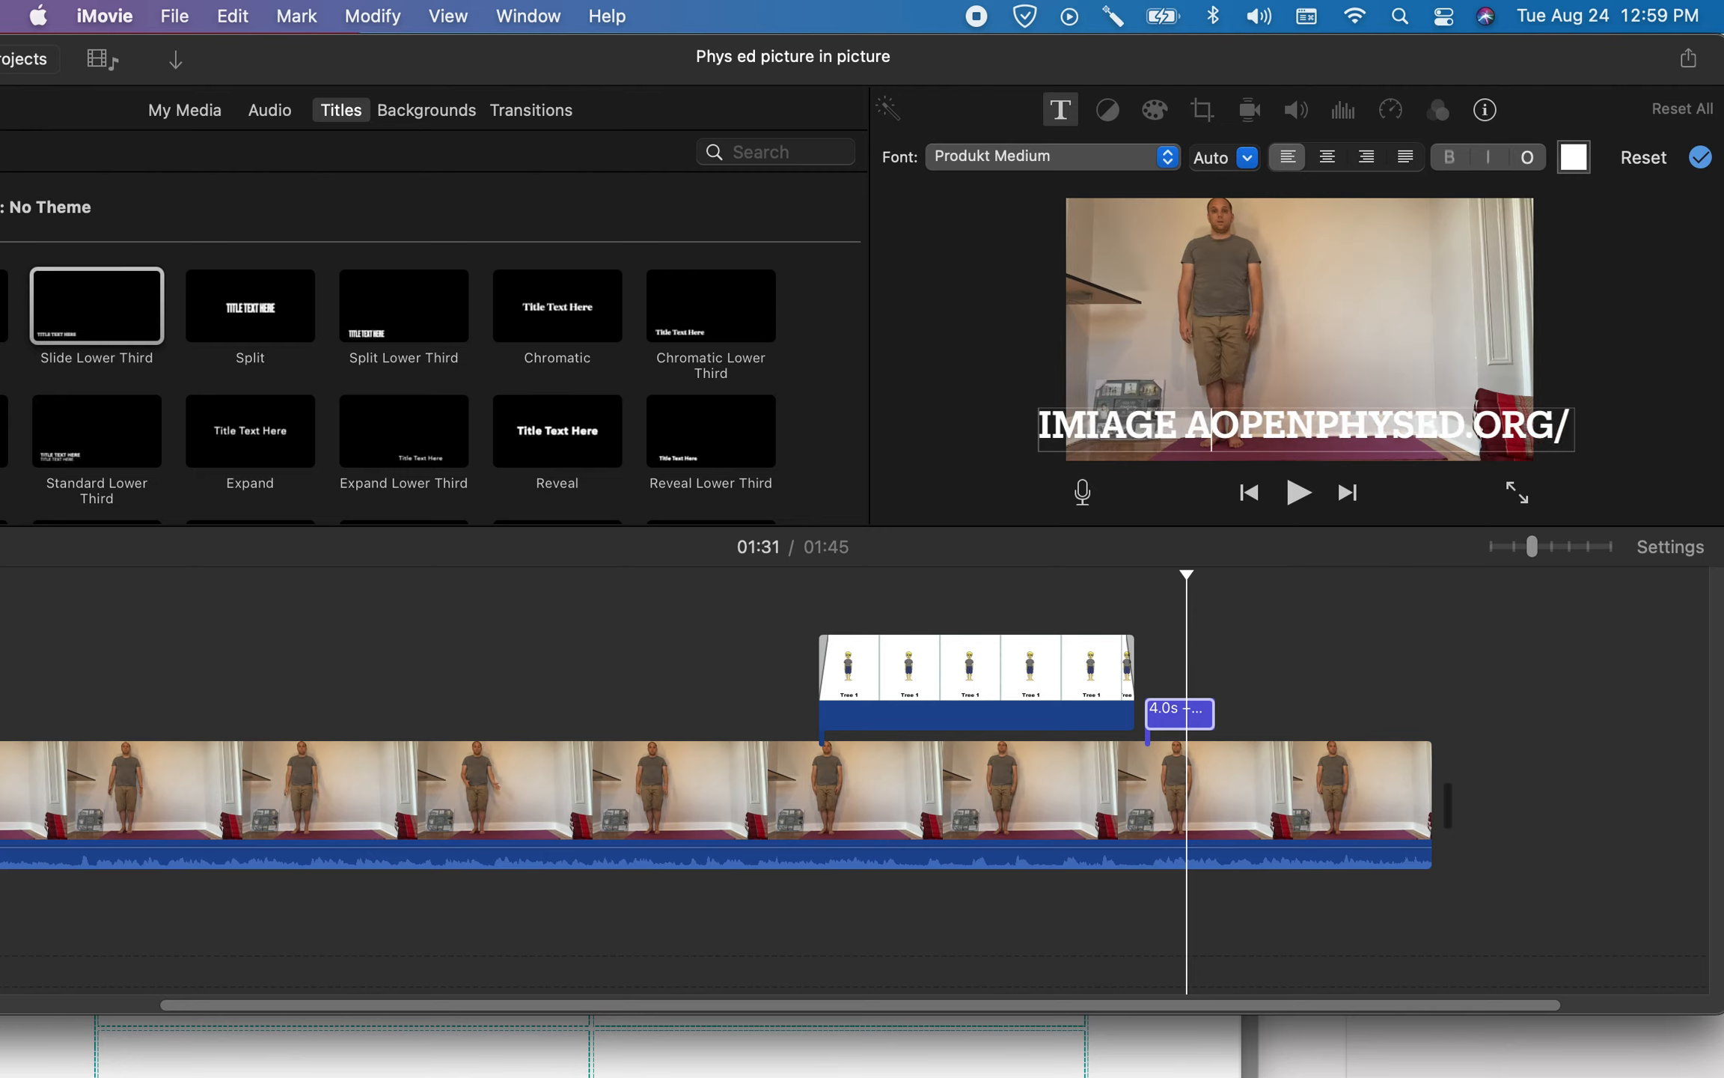
triple_click(1424, 408)
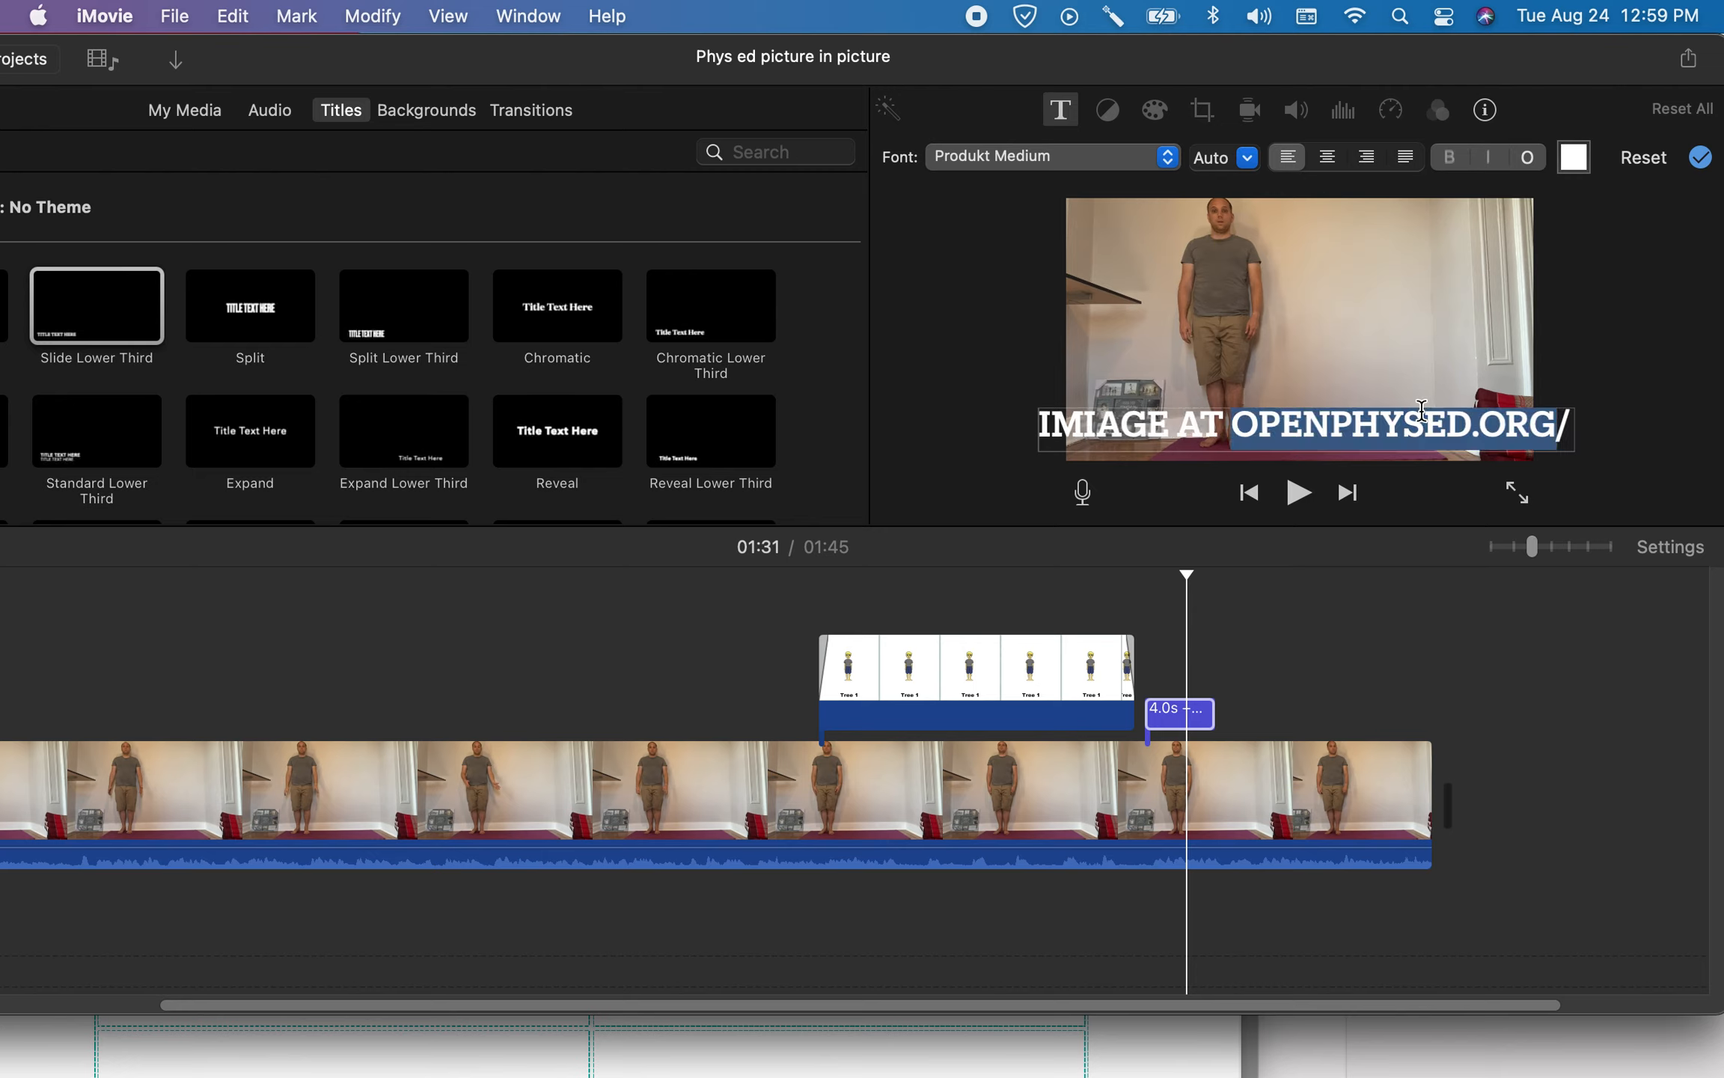
click(1249, 159)
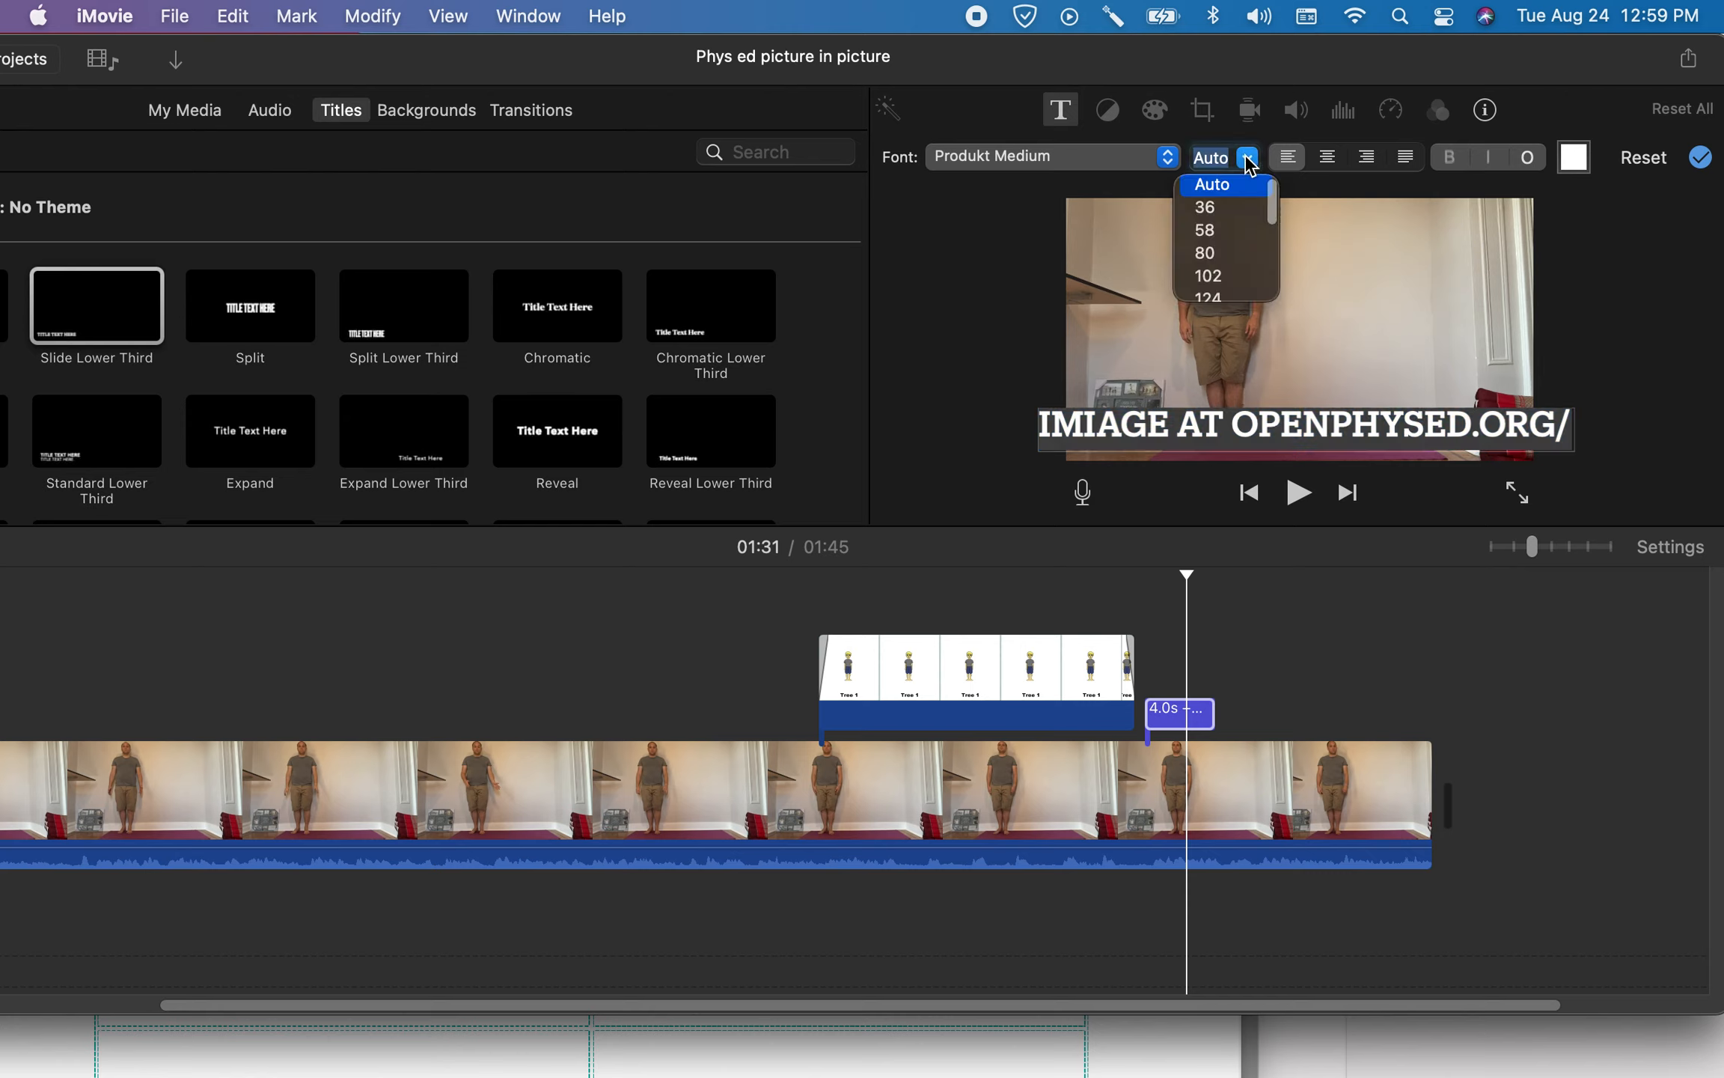
click(1246, 157)
- Extend the title to 16.0 seconds, up to the end of the main video, and play it from 01:27
click(907, 683)
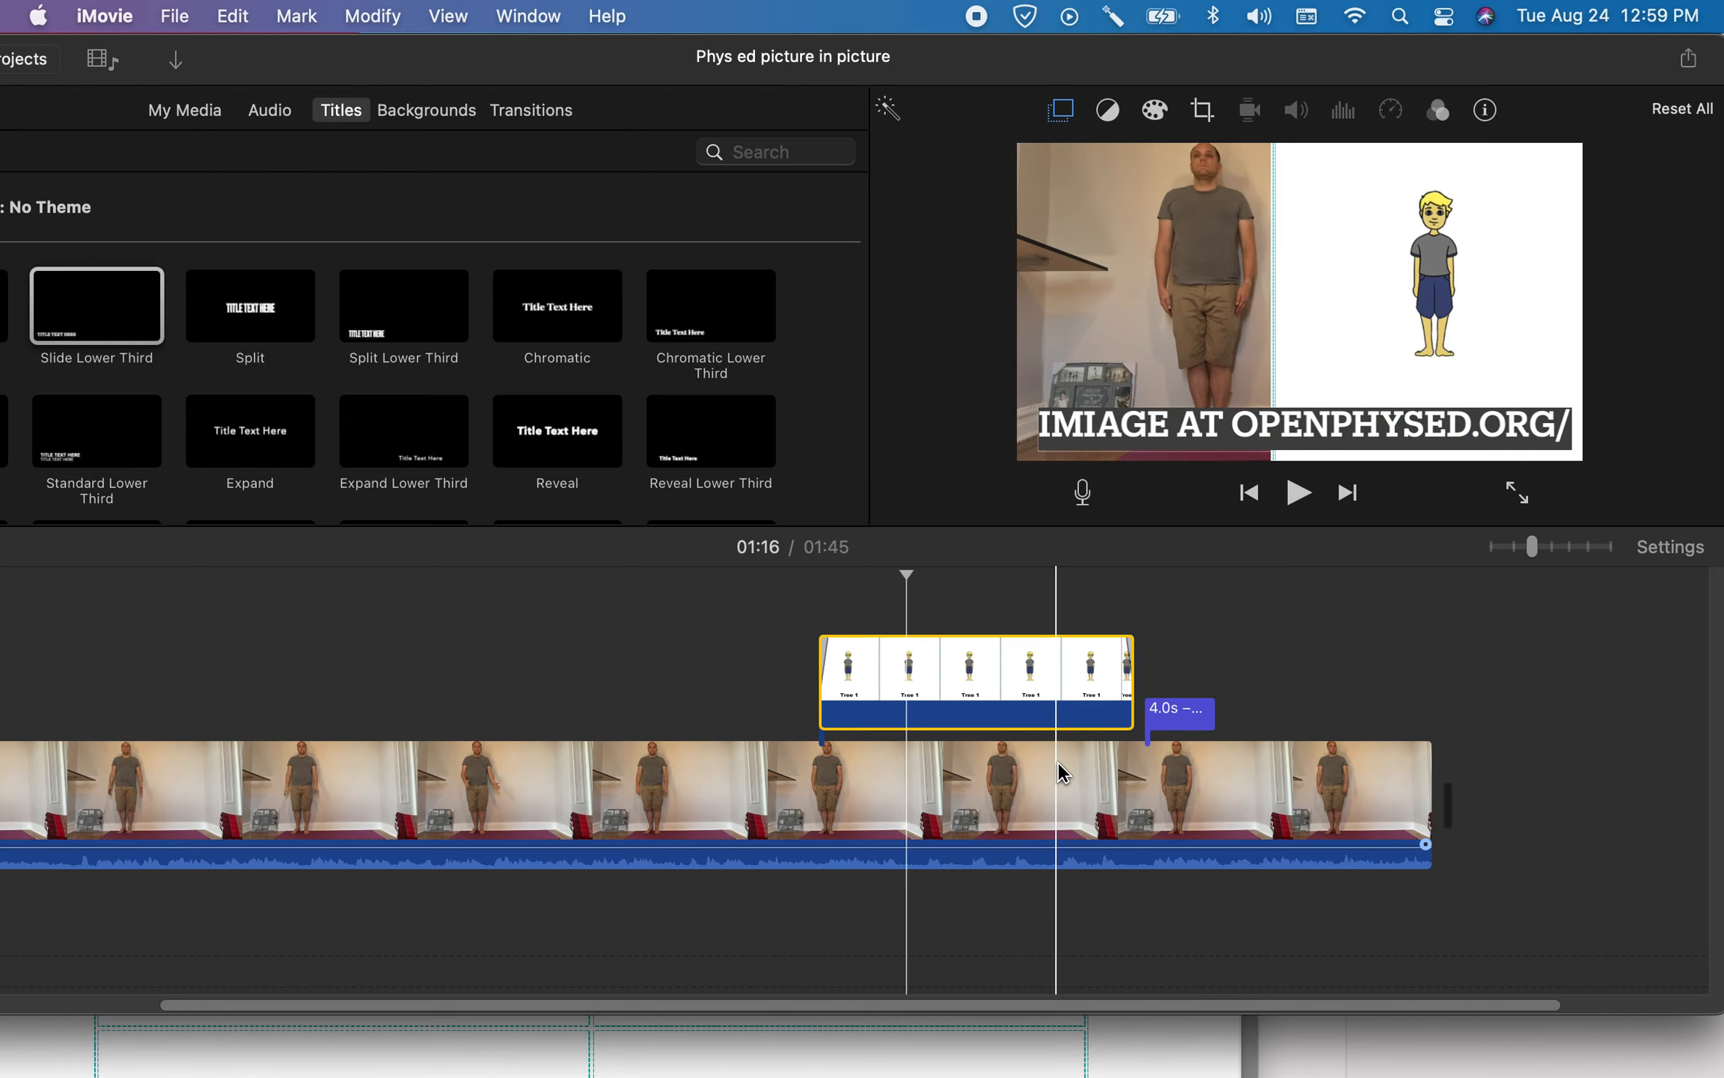
click(1056, 764)
drag(1218, 715, 1431, 722)
click(1114, 751)
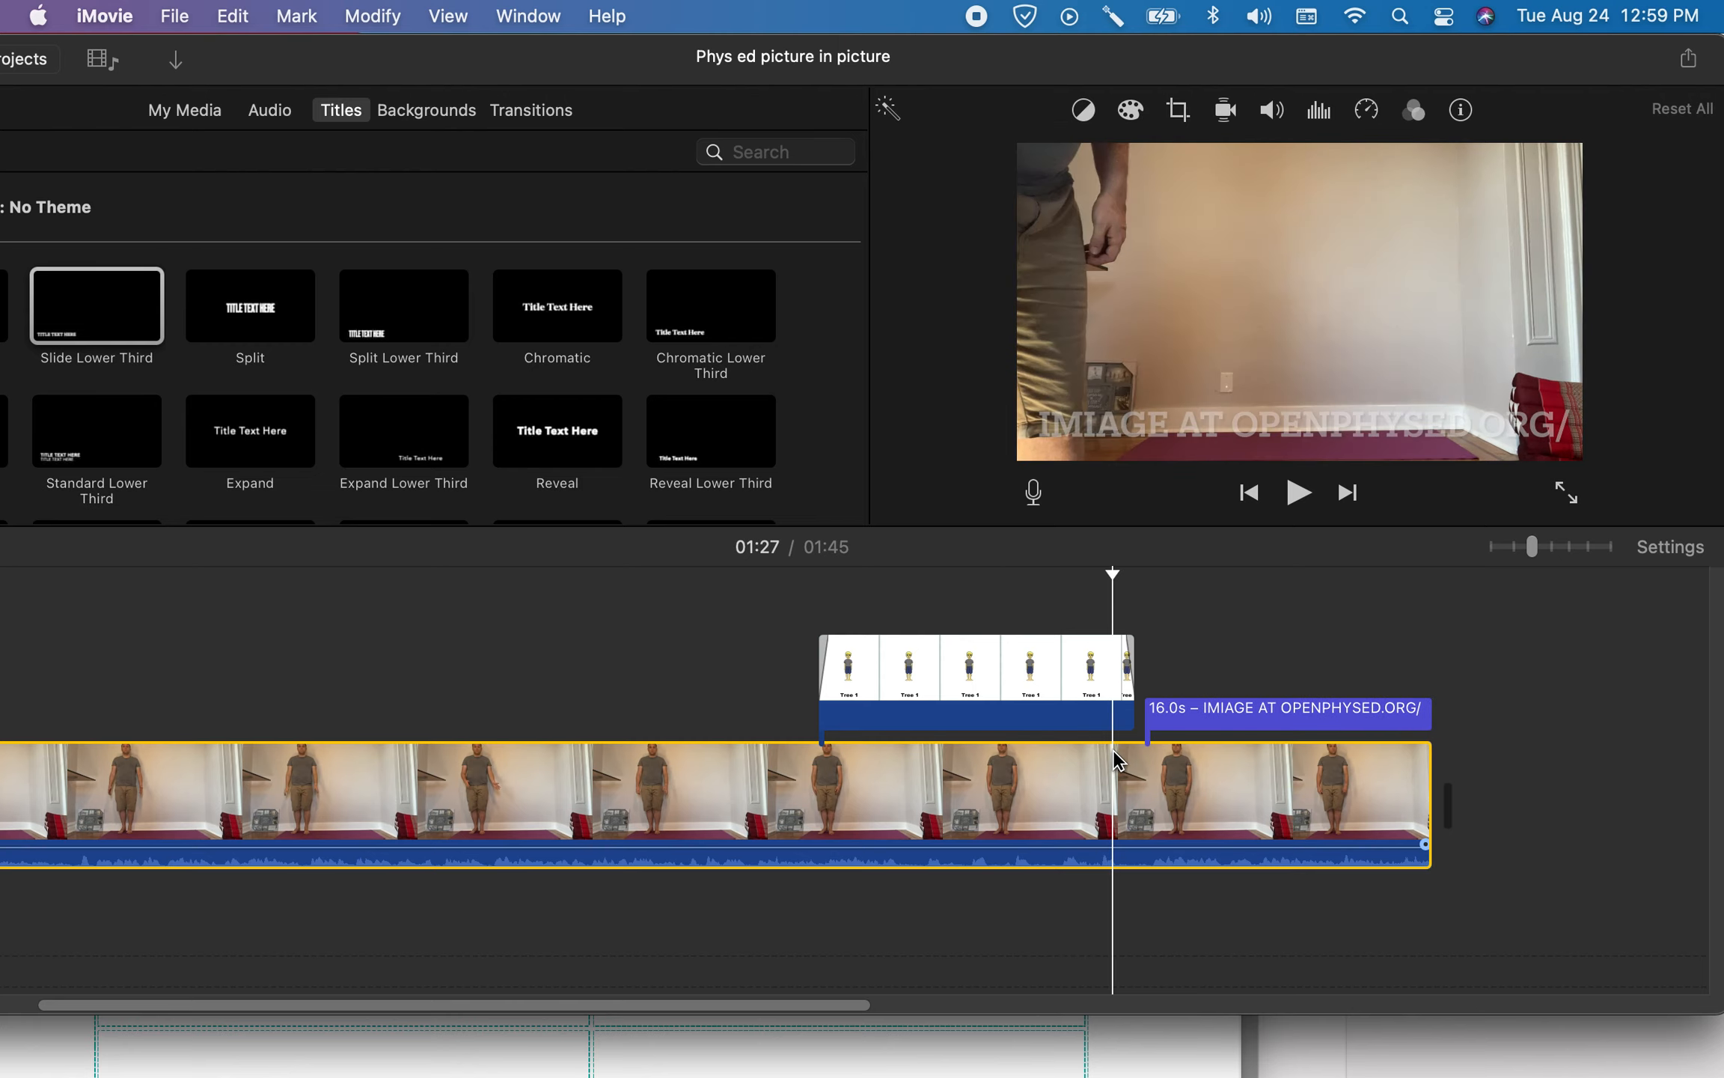
key(space)
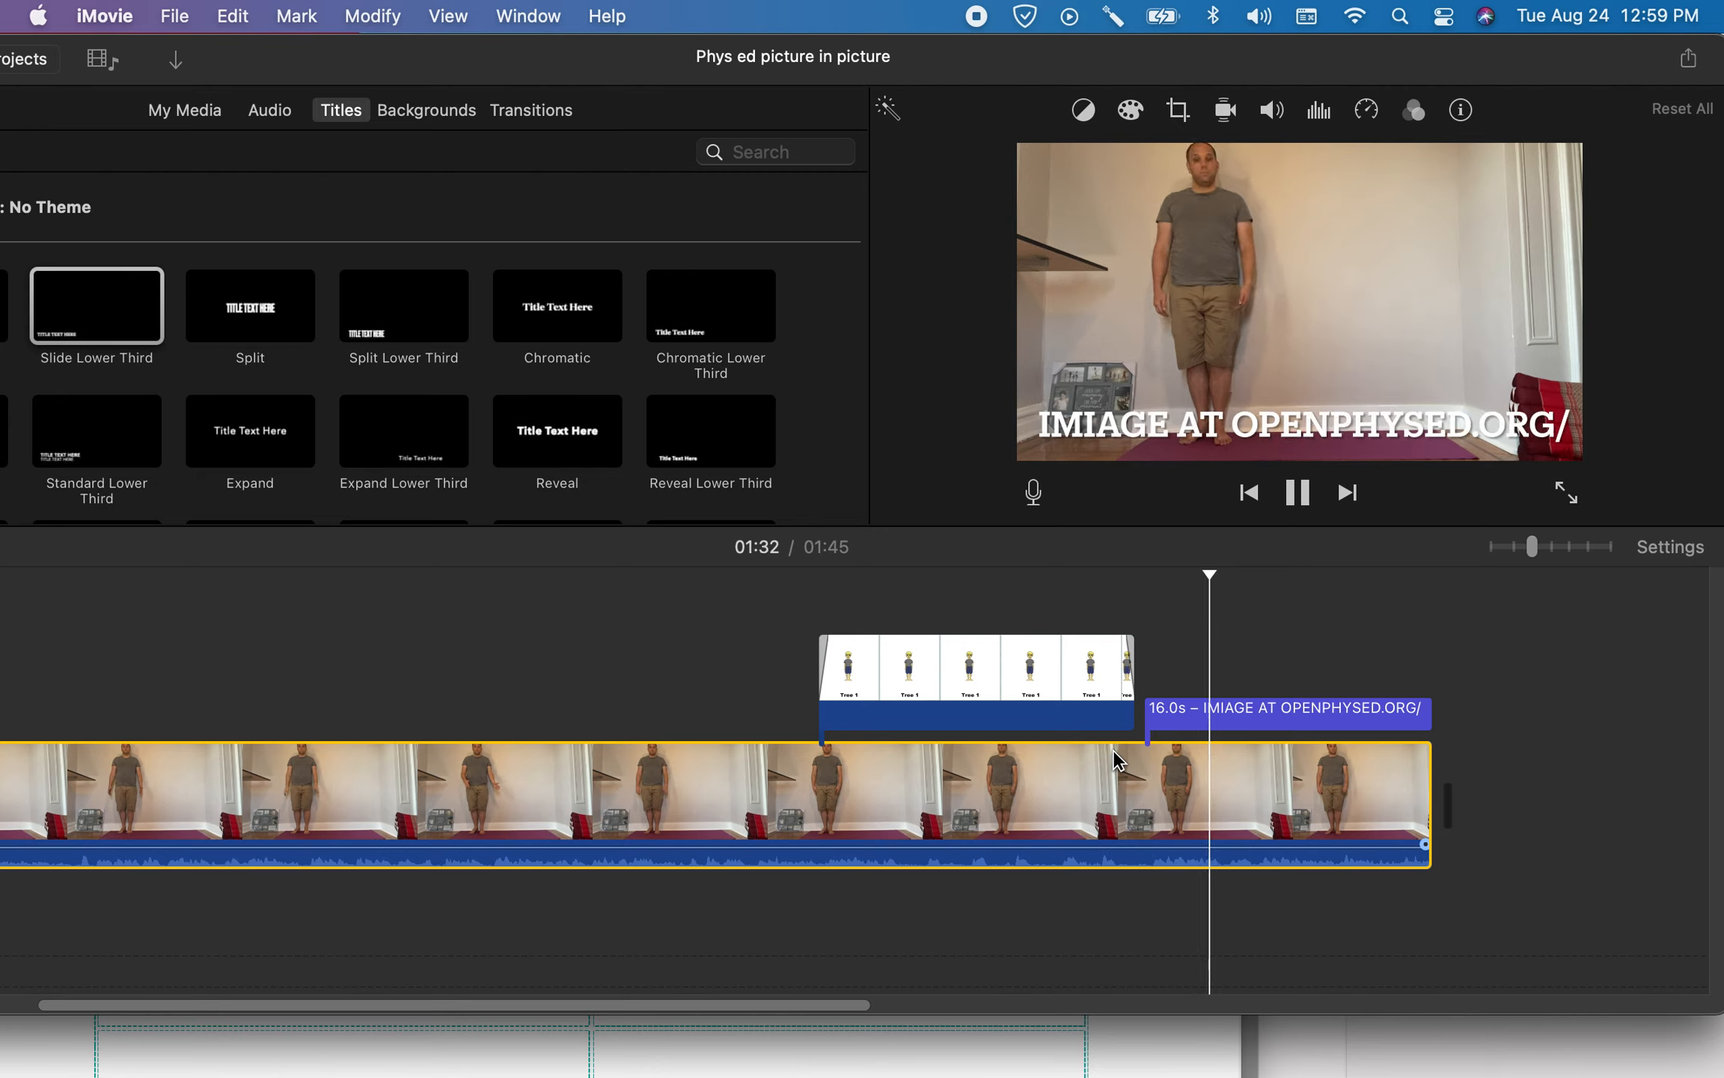
key(space)
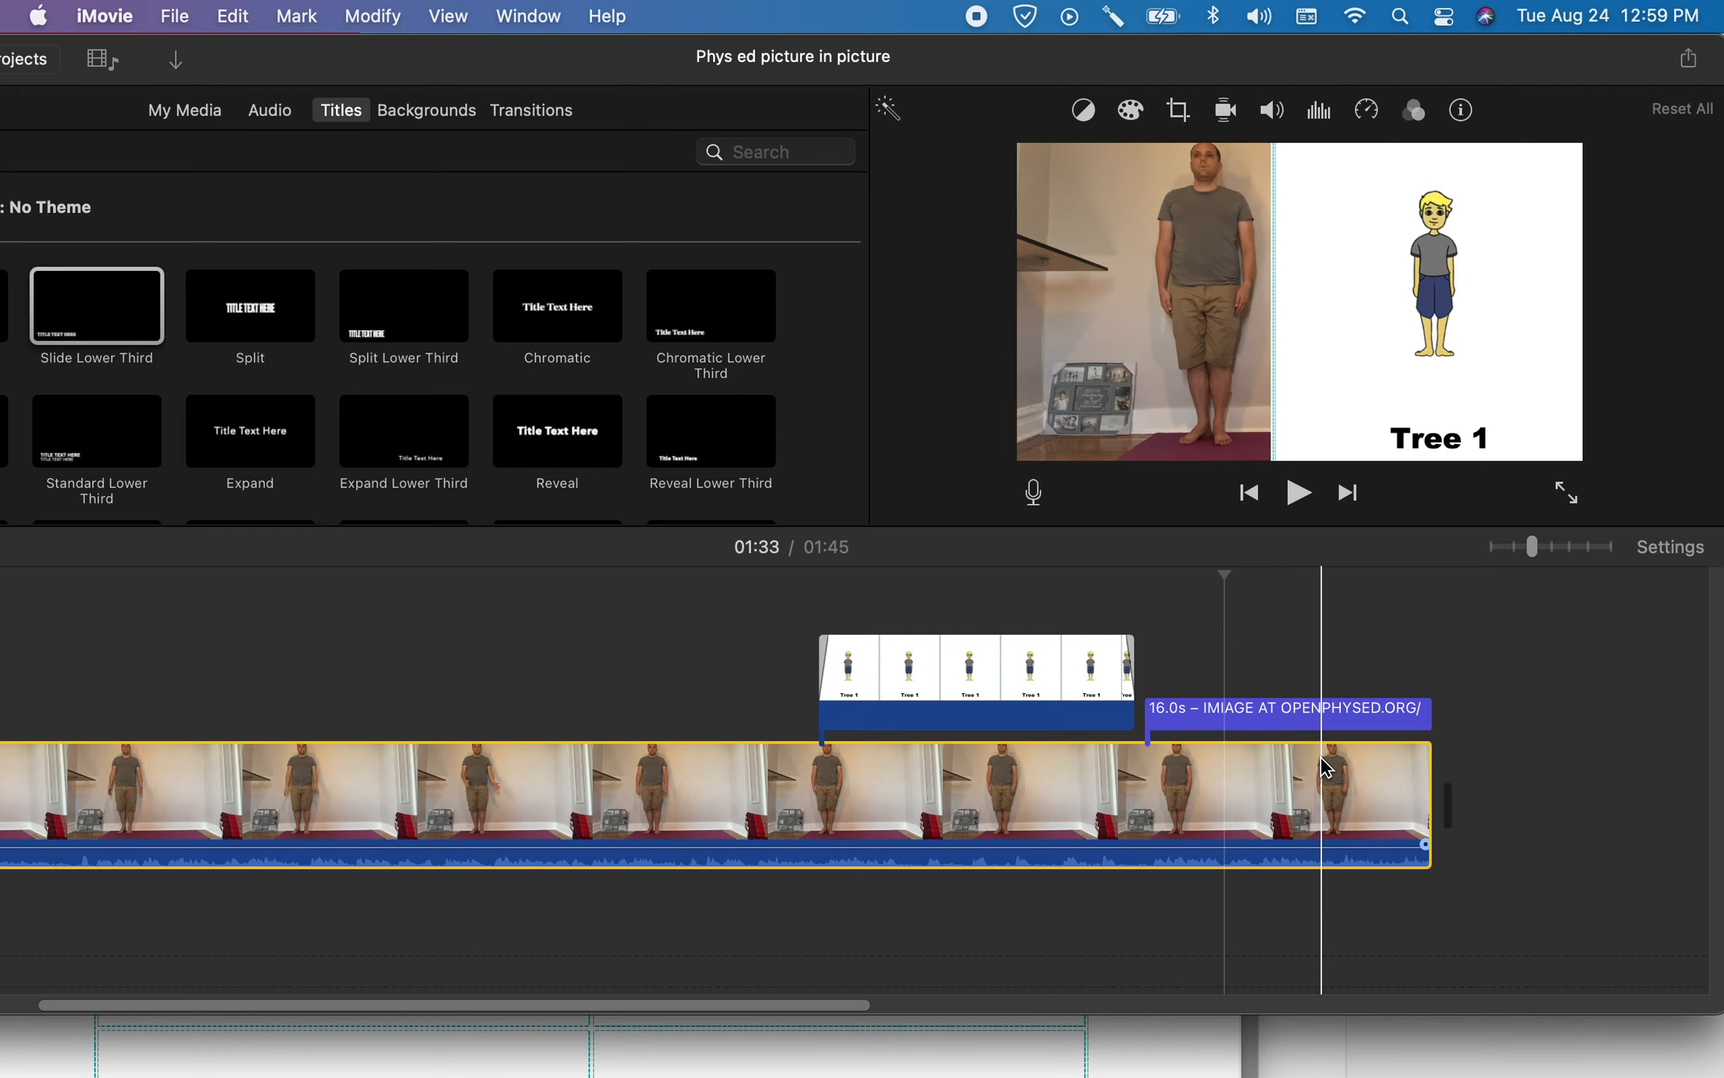
- Remove the trailing slash from the title text and play the video from the end of the Tree 1 overlay
click(1309, 705)
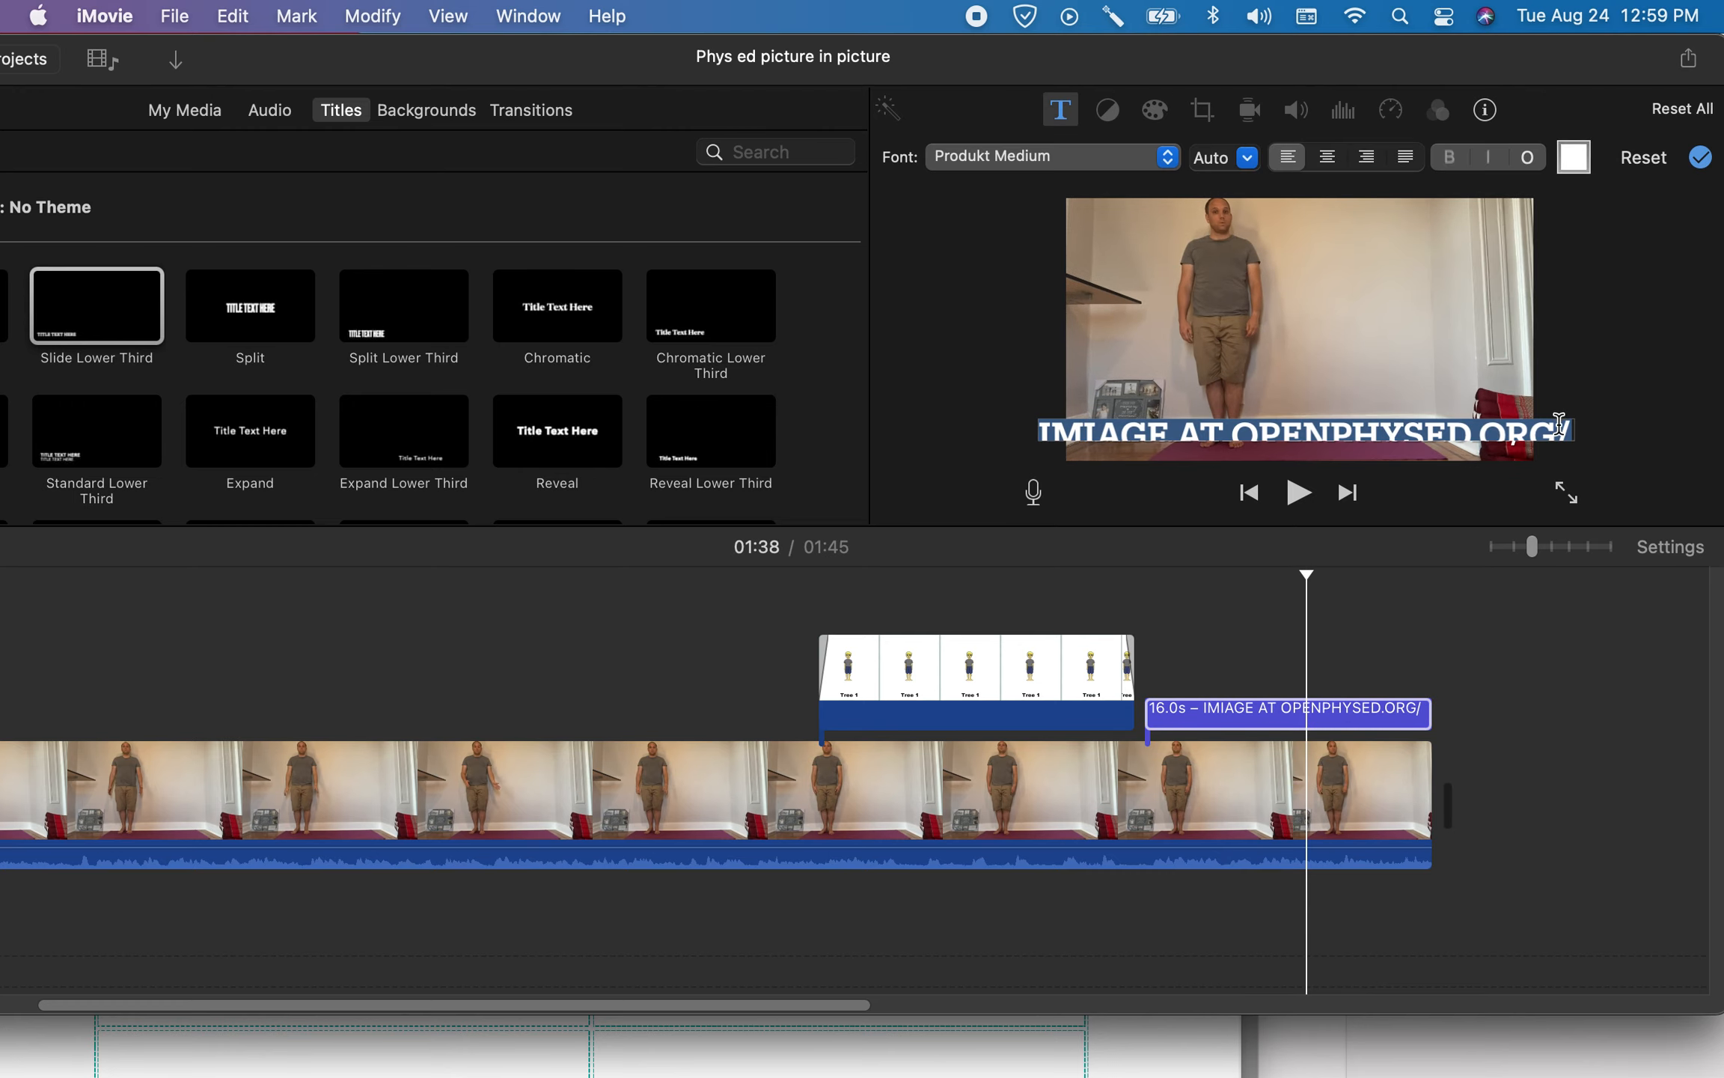
click(1566, 427)
key(BackSpace)
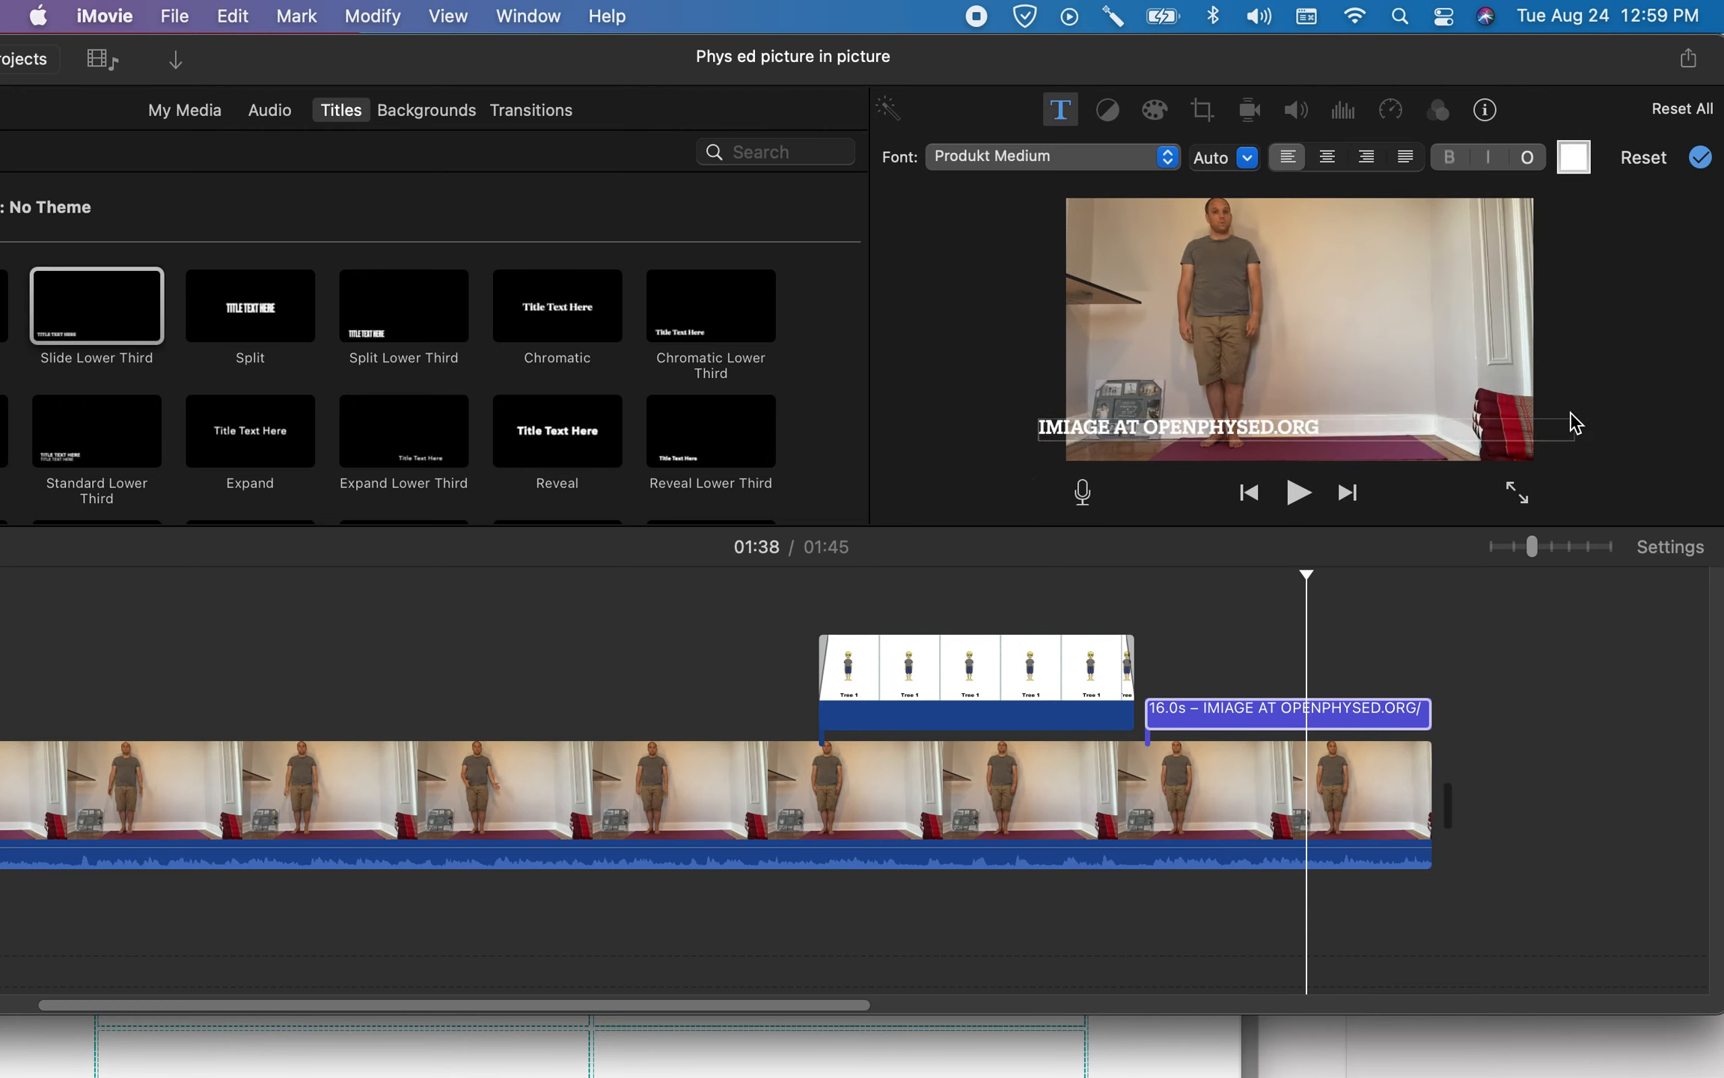
click(1211, 666)
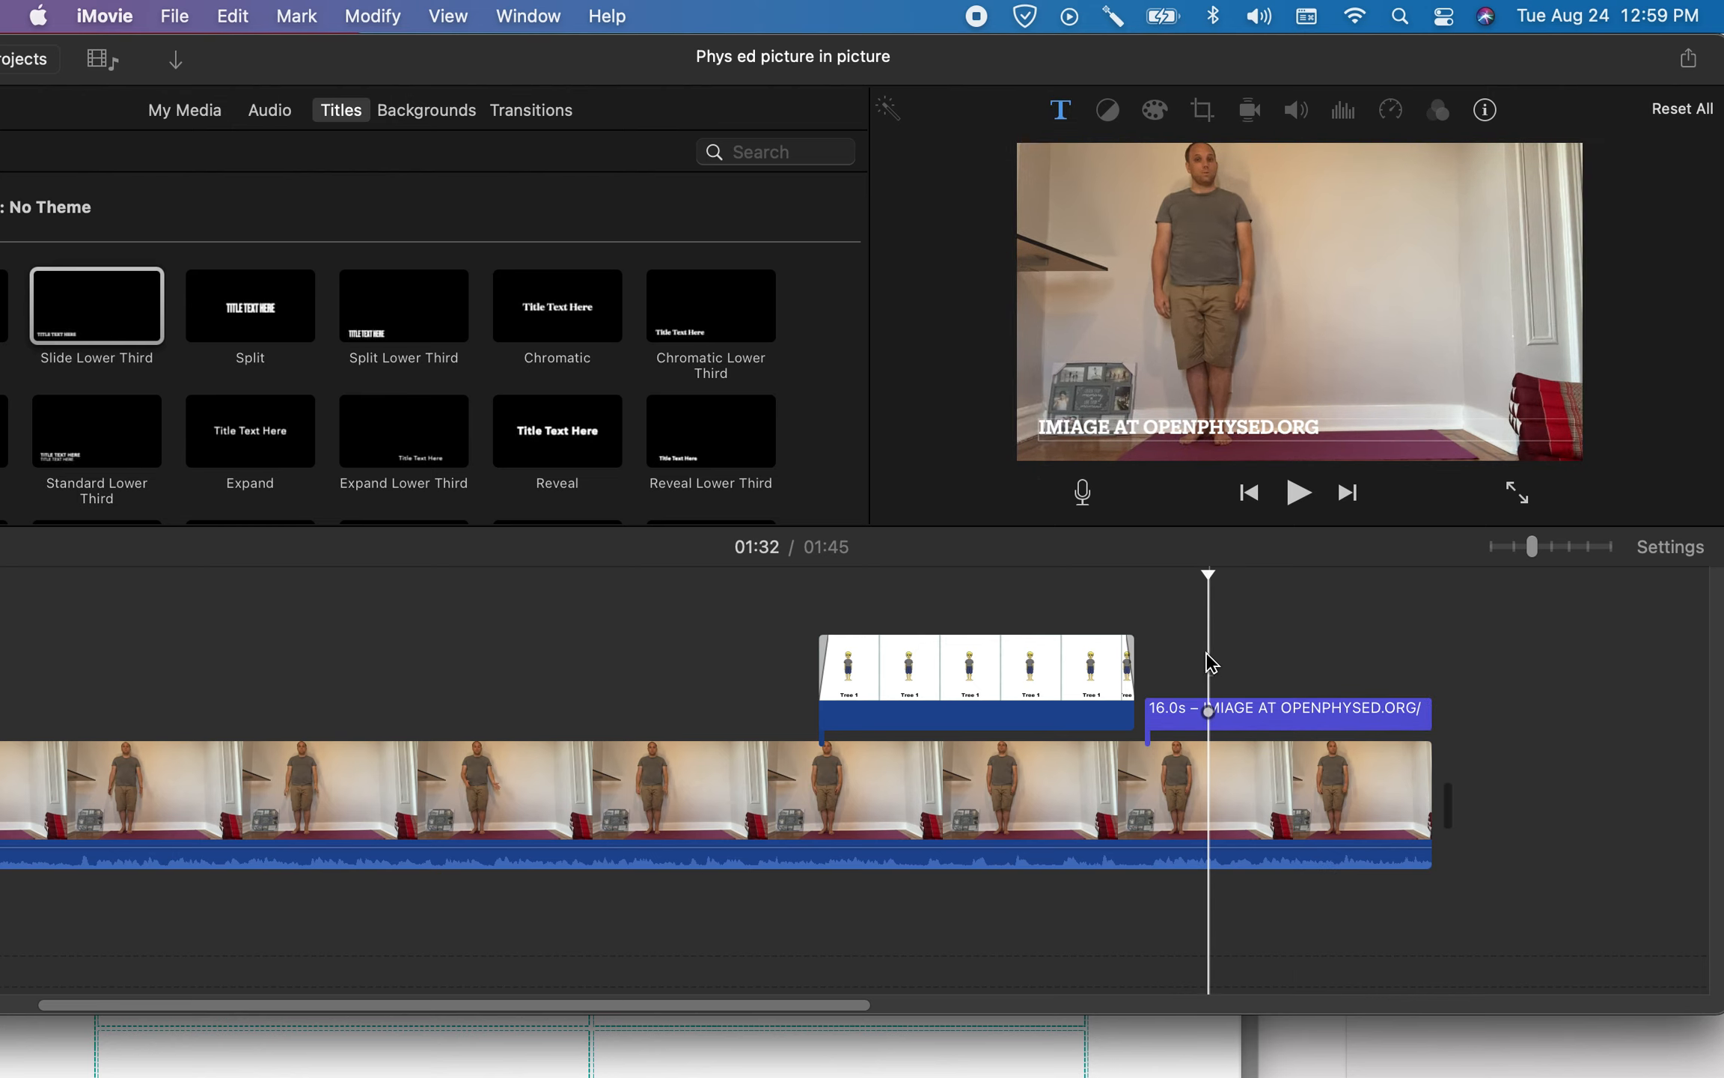
click(1120, 716)
key(space)
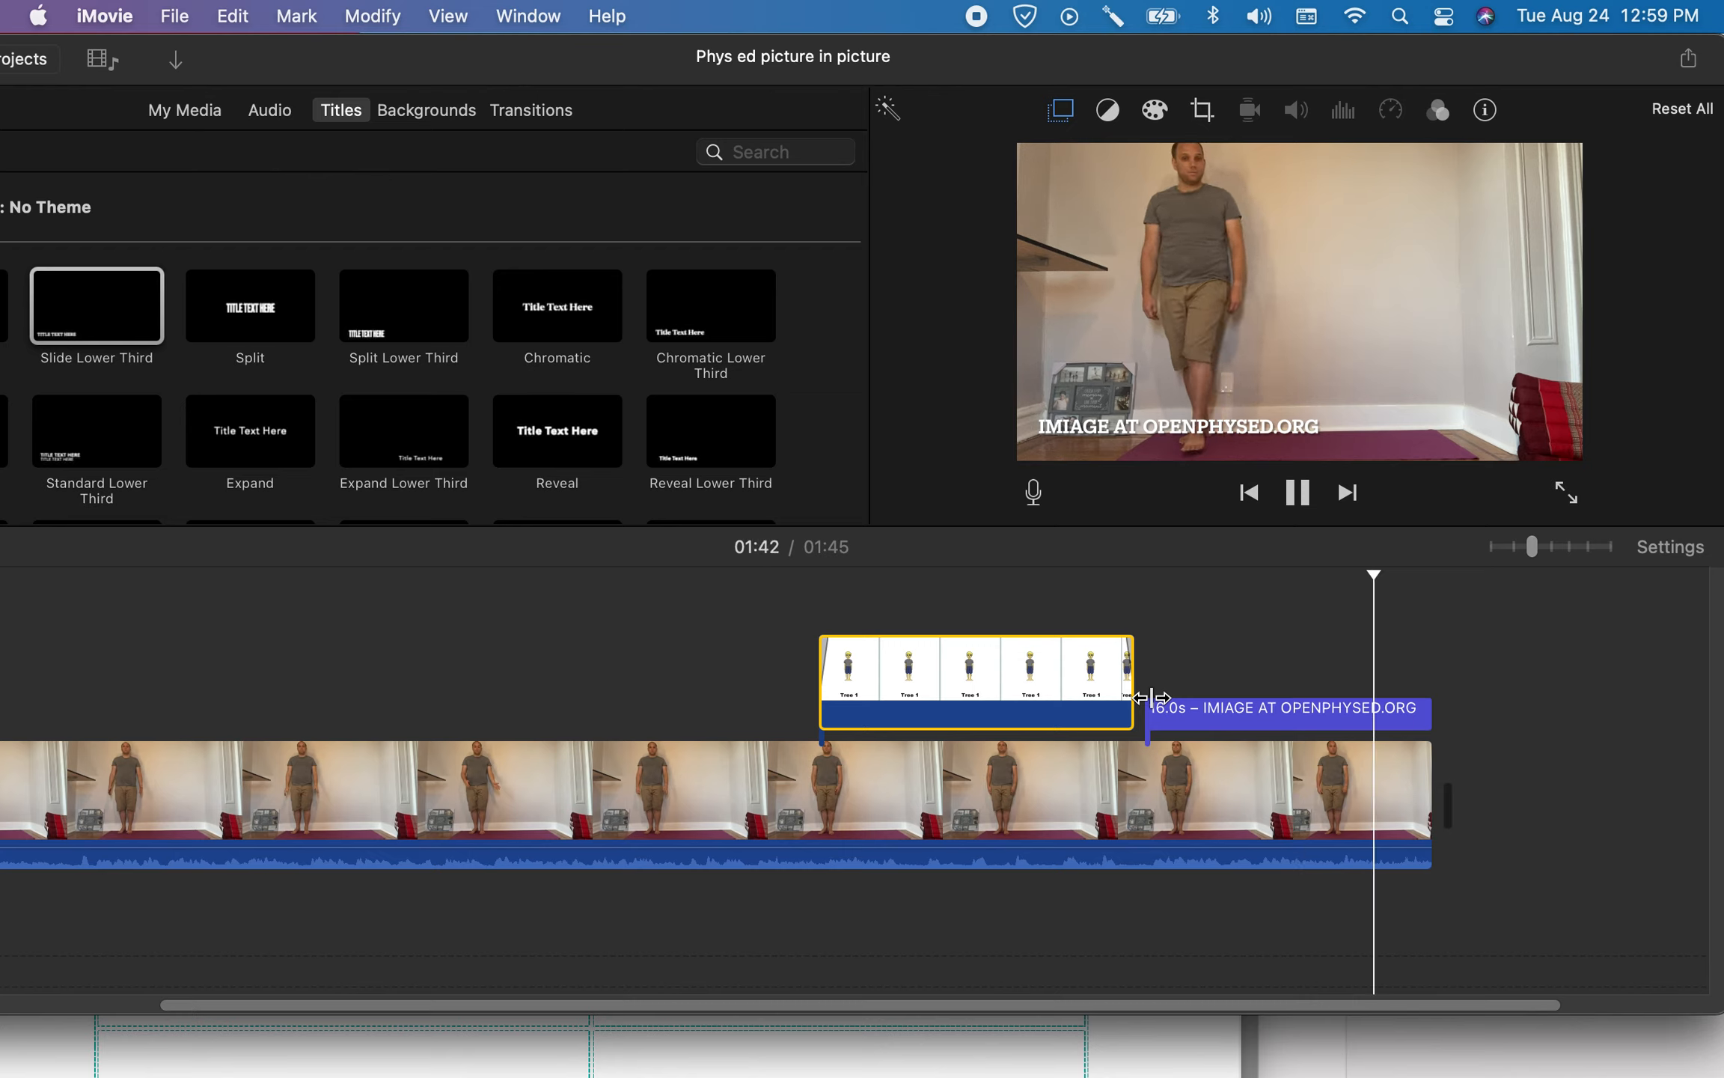
- Stop playback, trim the end of the main clip to 01:42 and shorten the title to 13.6 seconds
click(1152, 698)
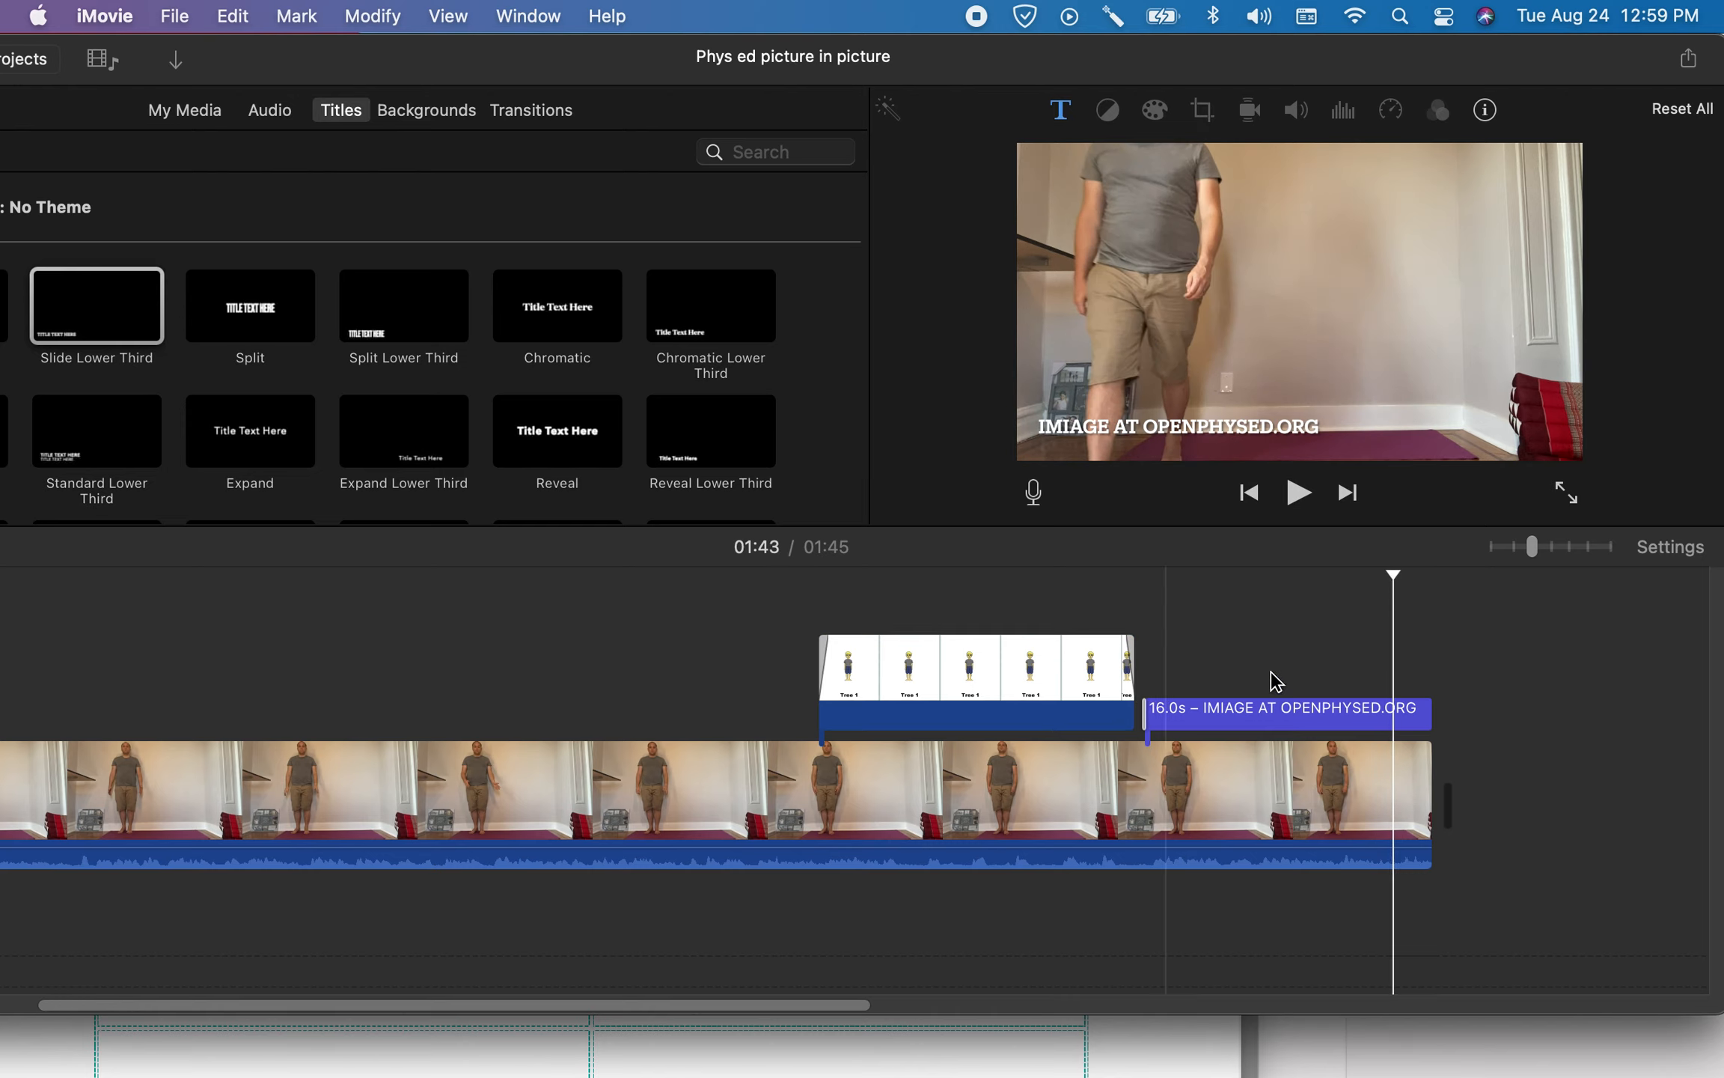
drag(1426, 769, 1389, 769)
drag(1456, 715, 1390, 715)
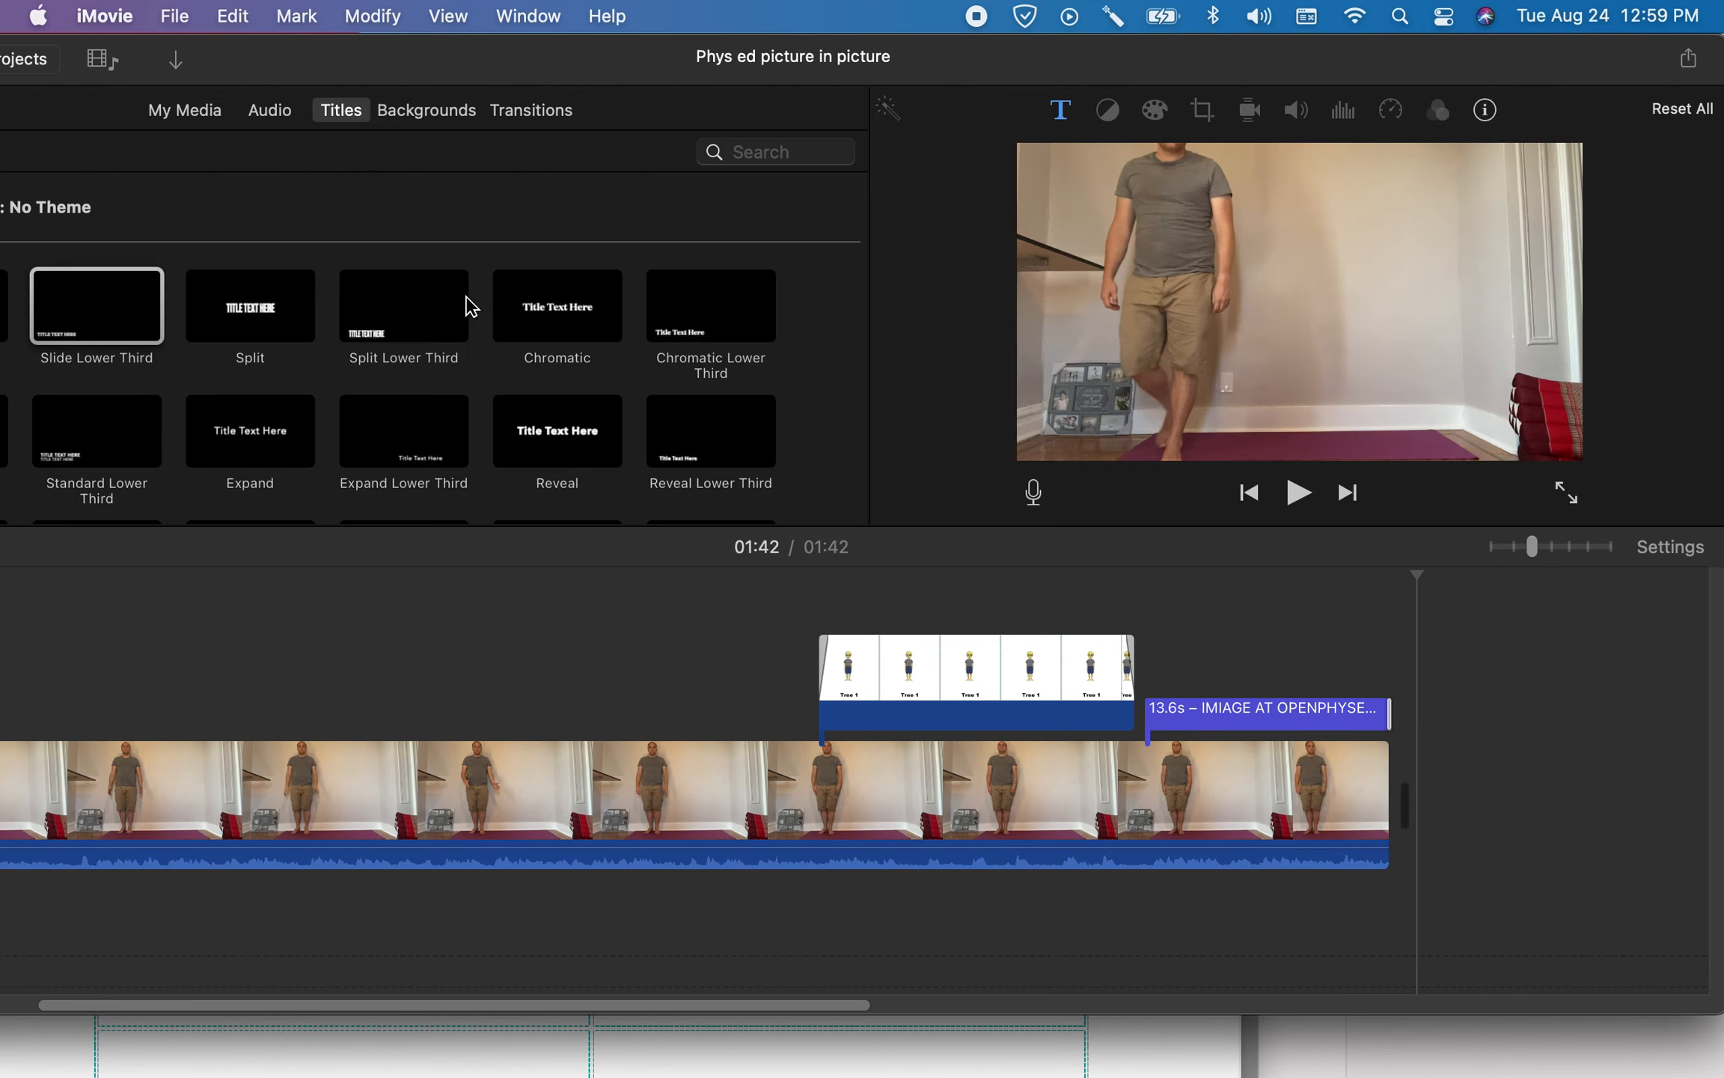
- Add a Ripple transition at the end of the main clip and play the ending to check it
click(528, 113)
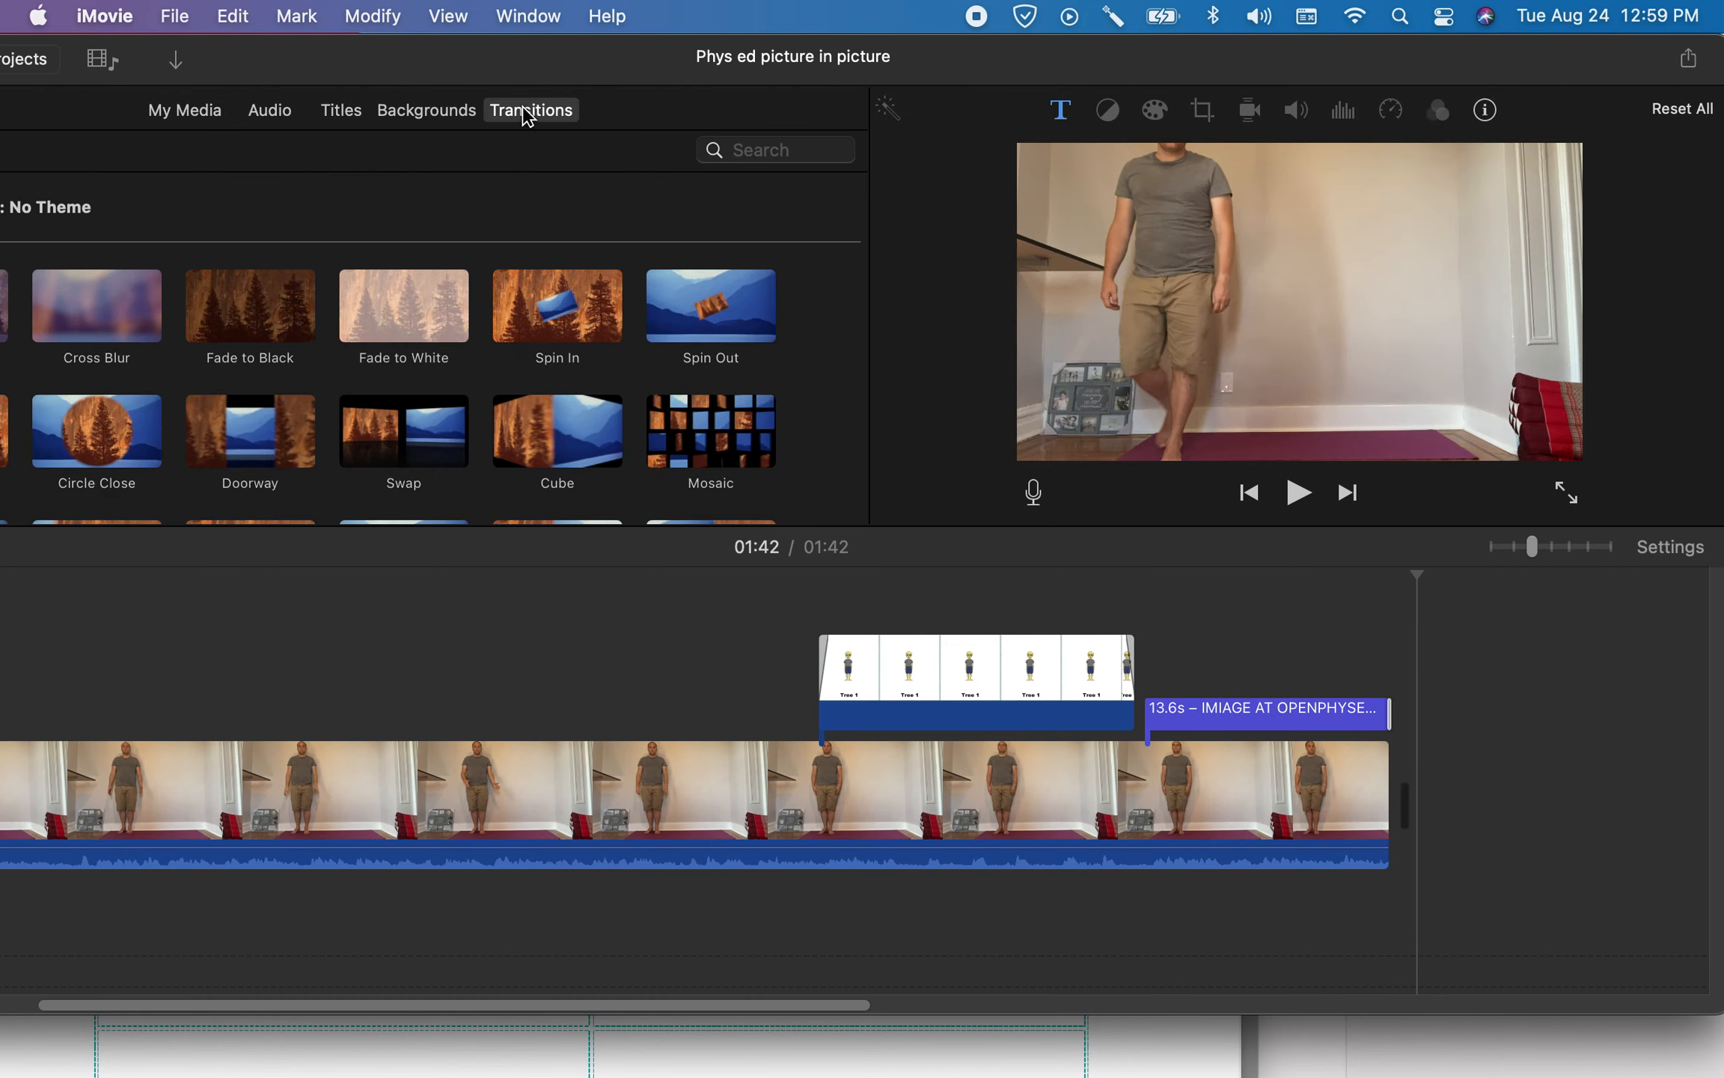
scroll(570, 332, down, 5)
click(570, 454)
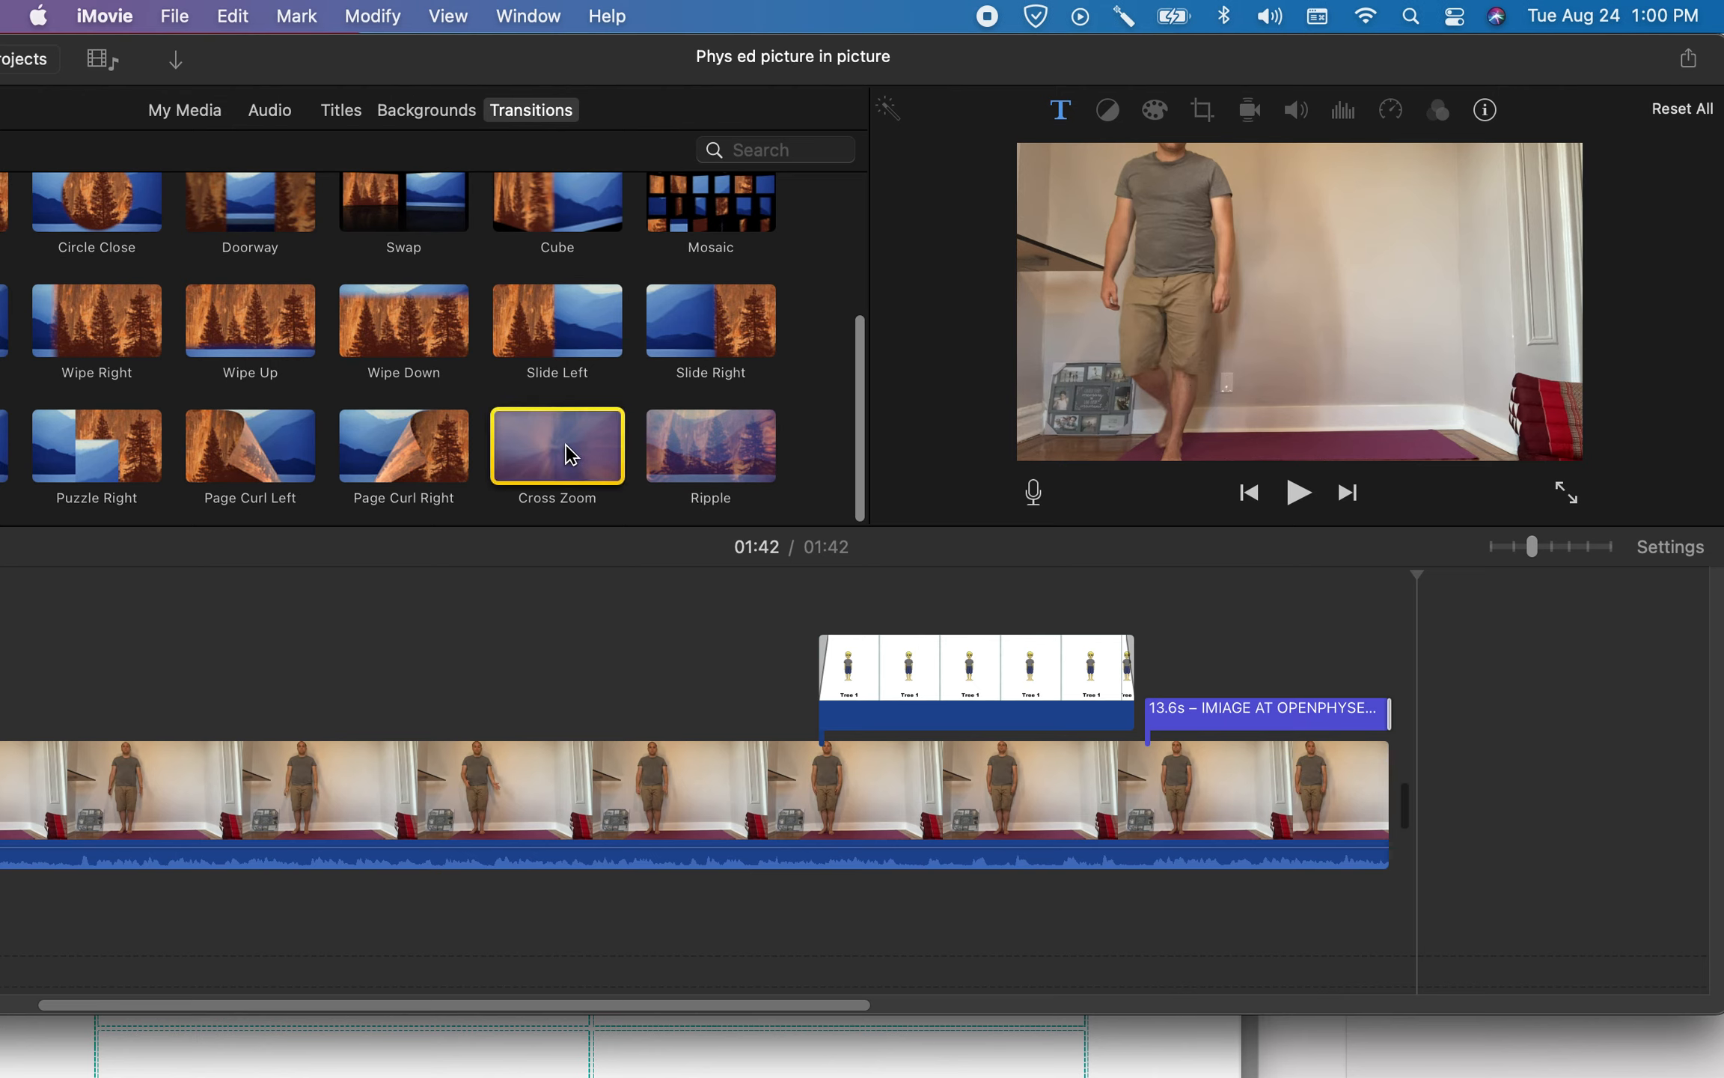
mouse_move(715, 453)
mouse_down()
mouse_move(973, 505)
mouse_move(1382, 817)
mouse_up()
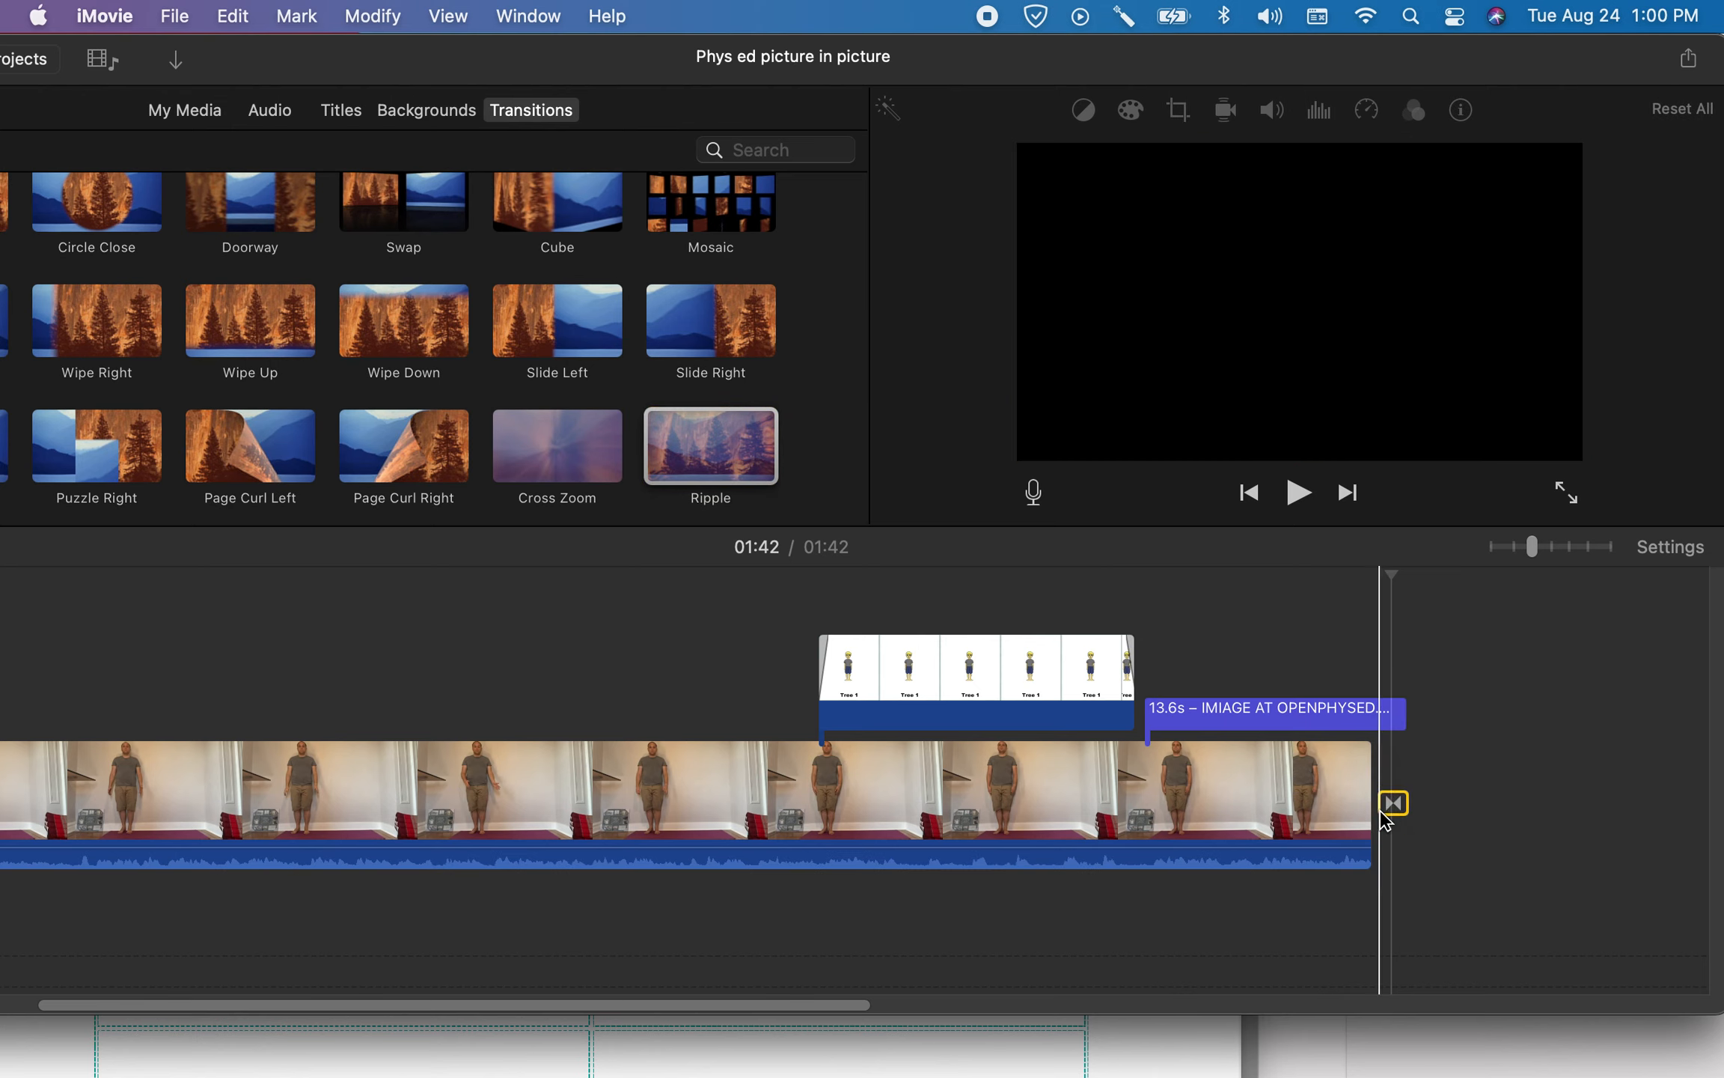
click(1277, 820)
key(space)
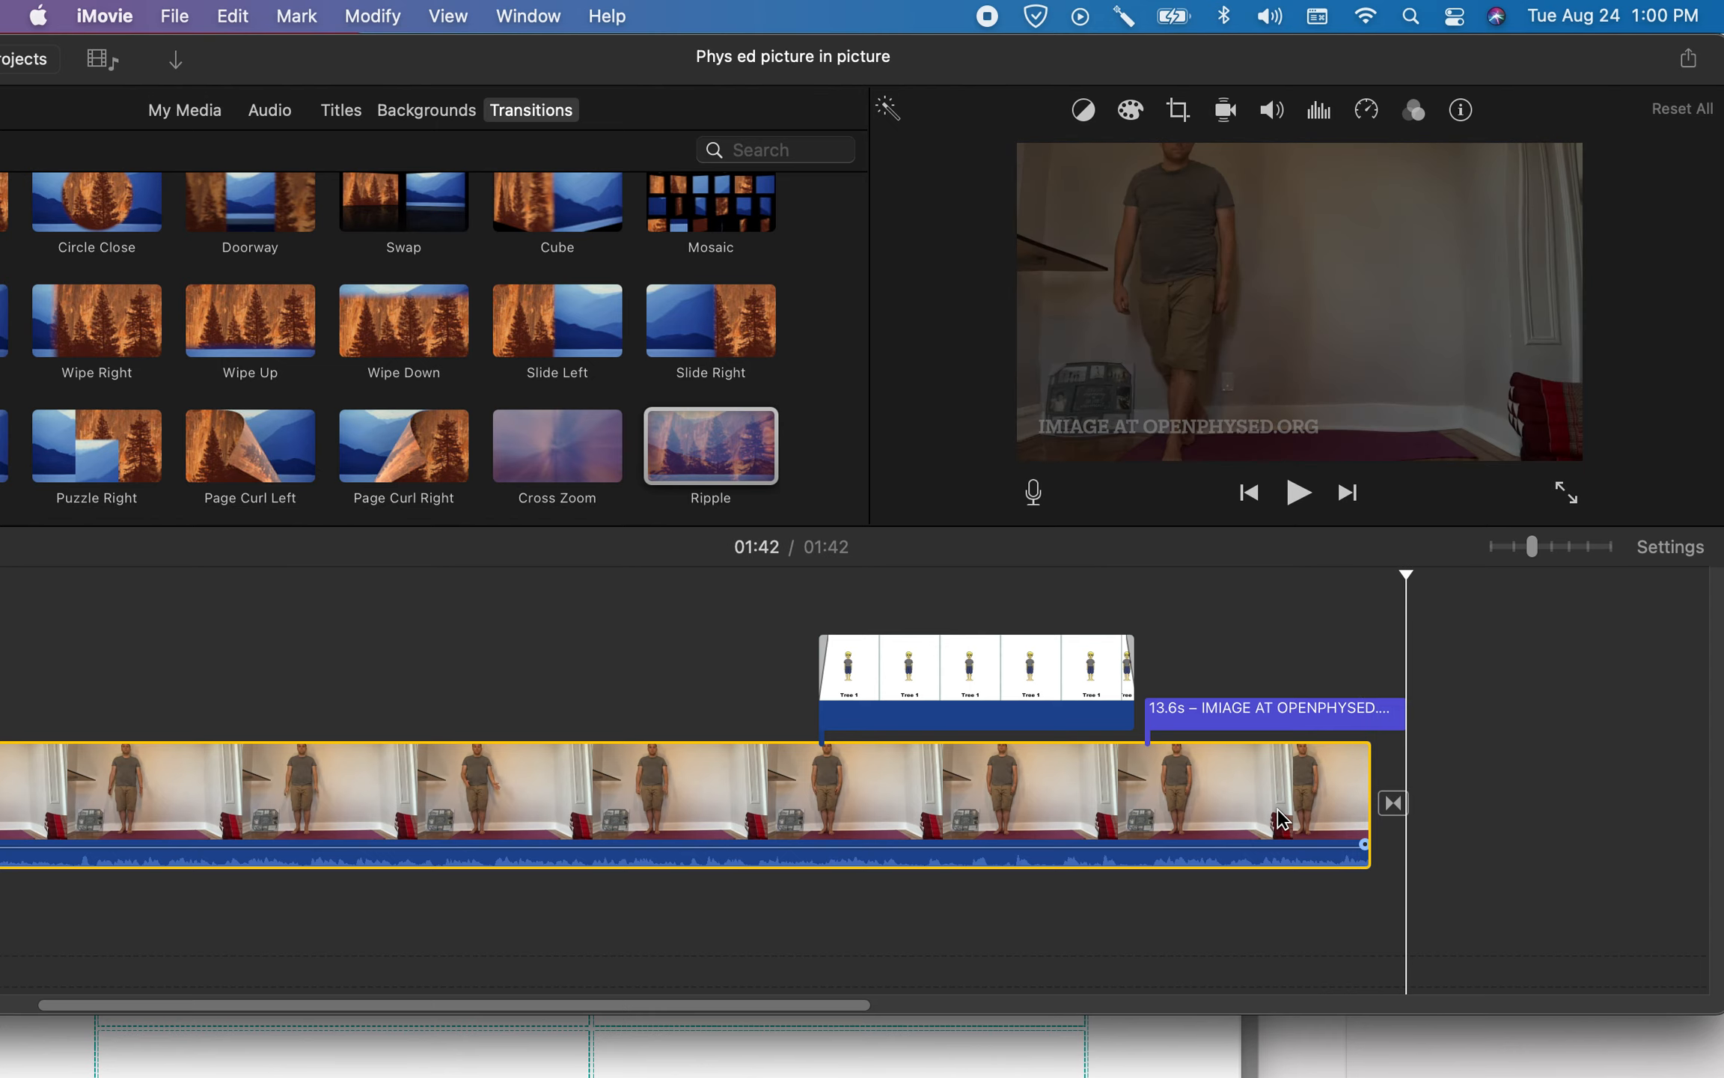
key(space)
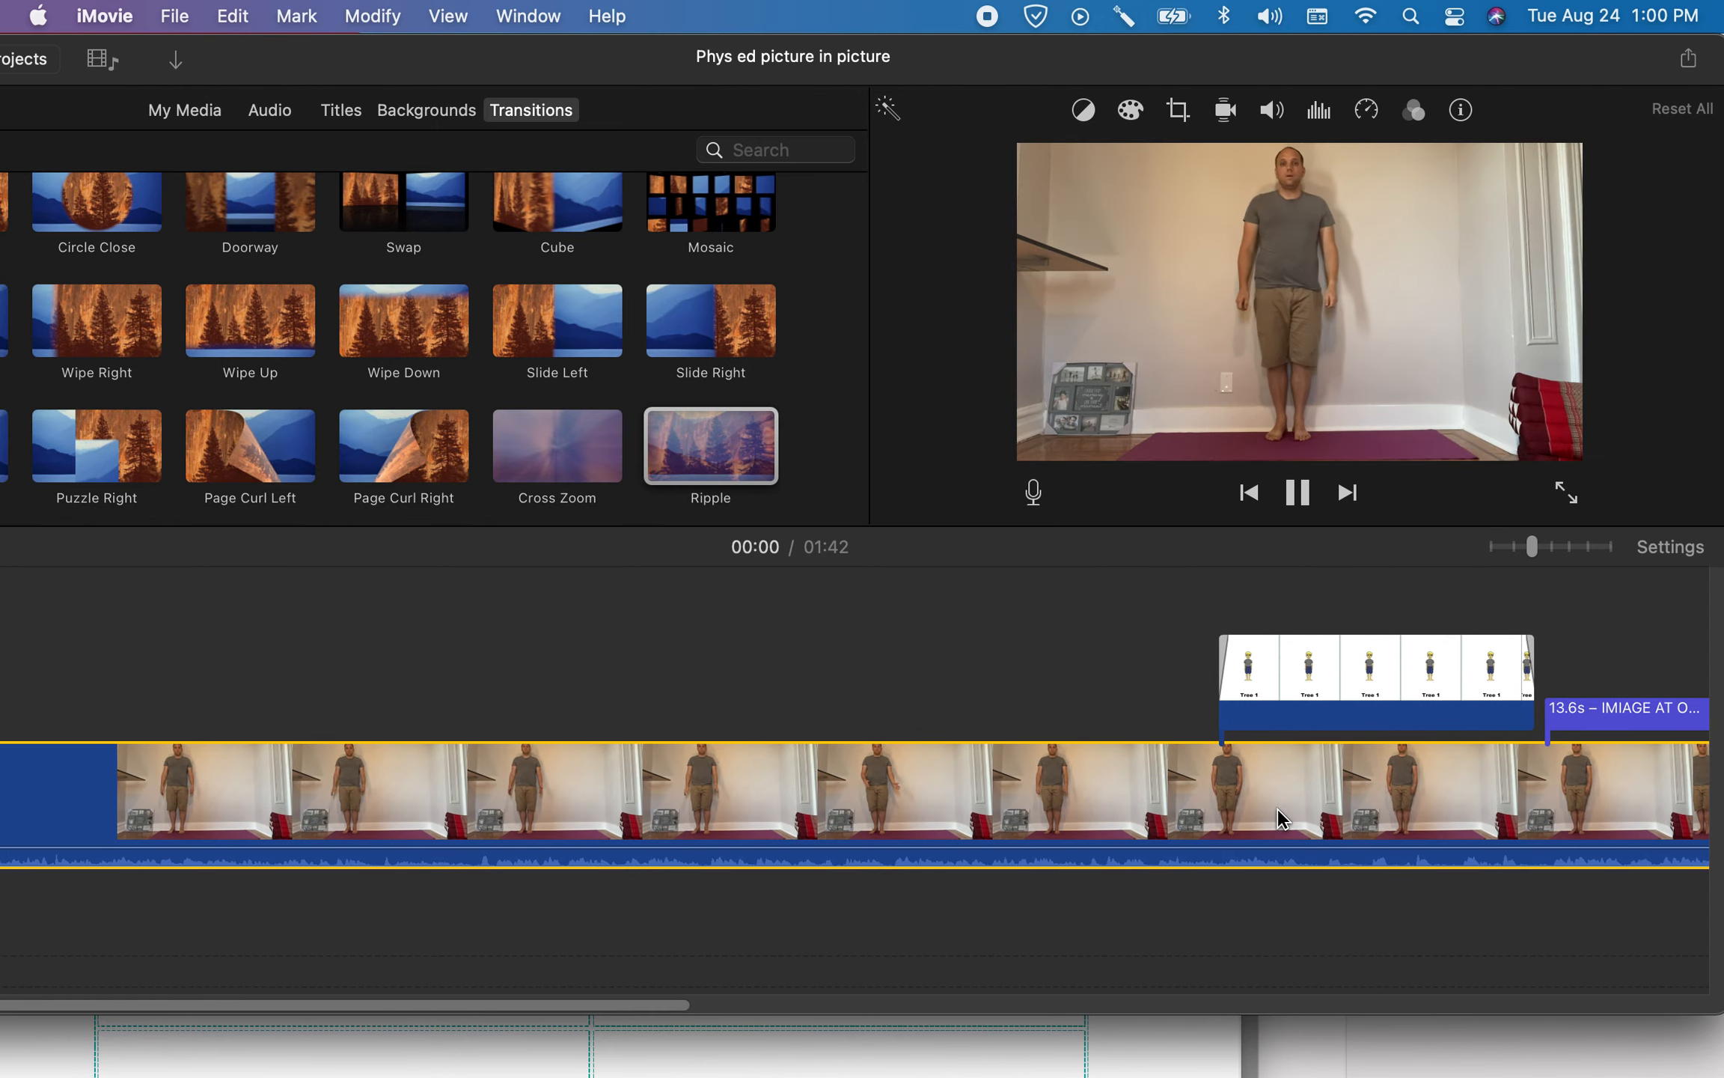
key(space)
- Try moving the Tree 1 picture-in-picture overlay to the middle of the frame and shrinking it slightly, and undo both changes
scroll(1277, 807, right, 1)
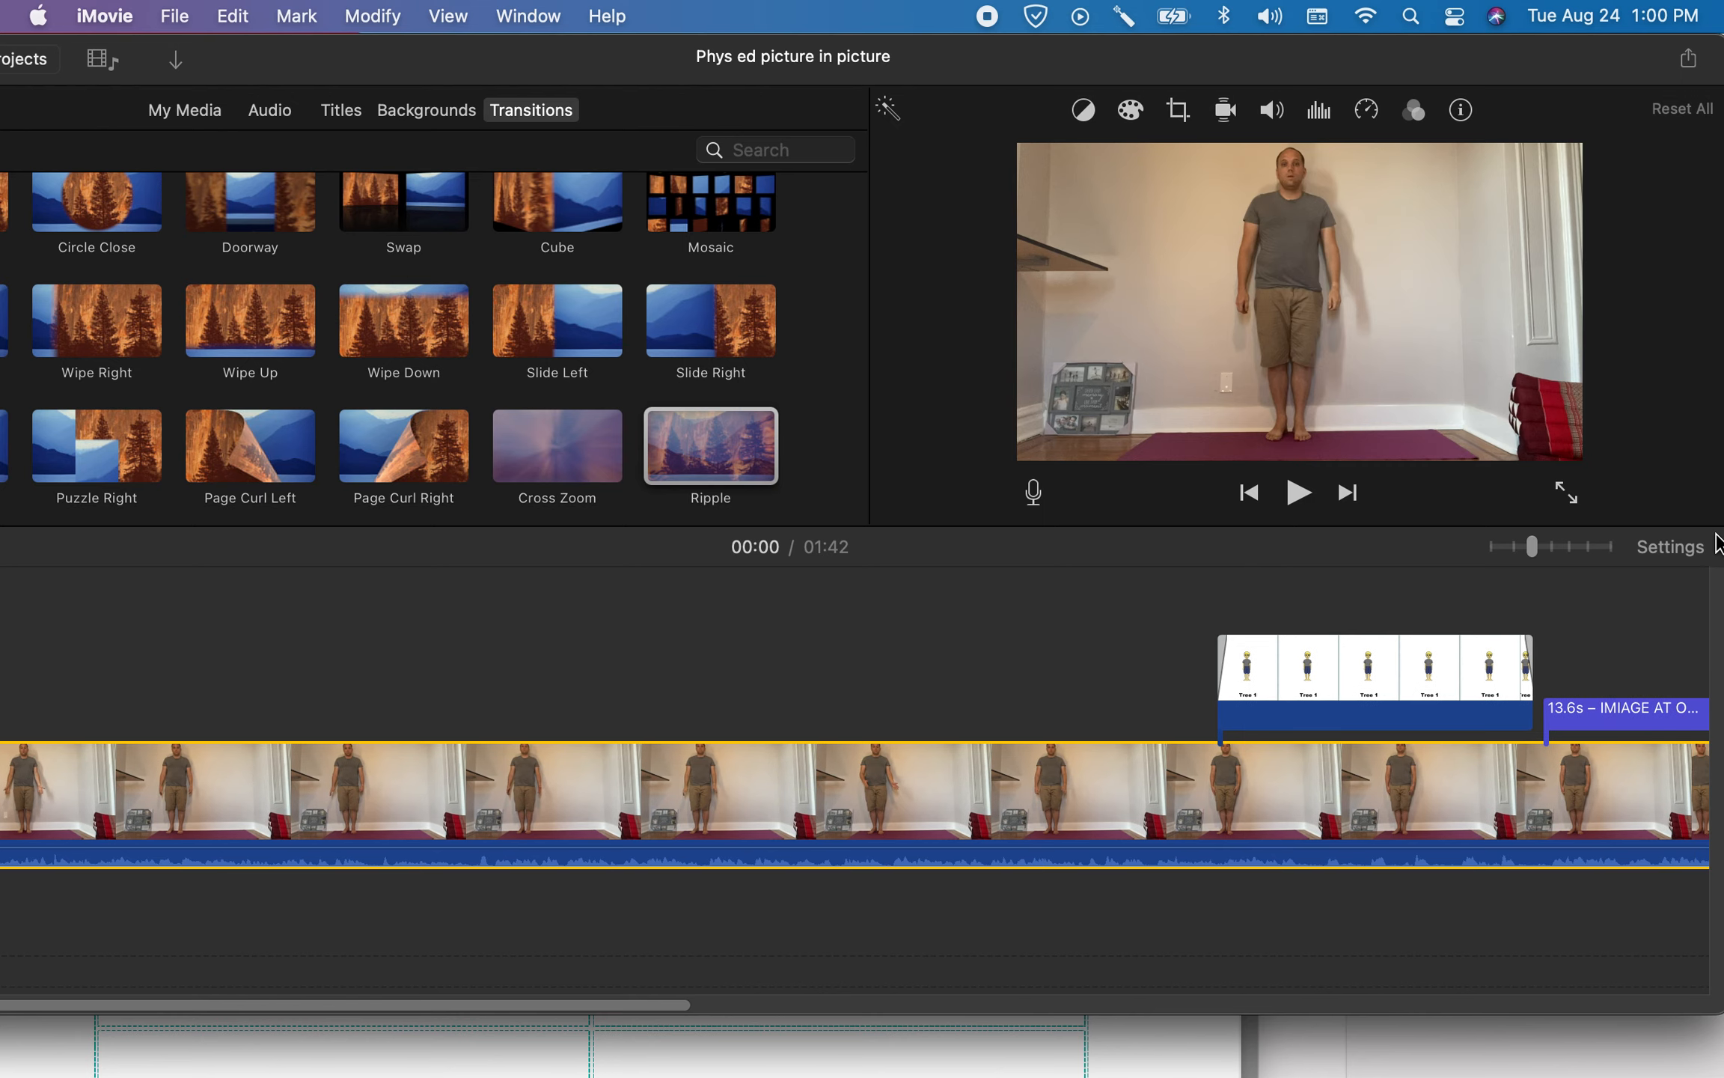
scroll(1545, 767, right, 5)
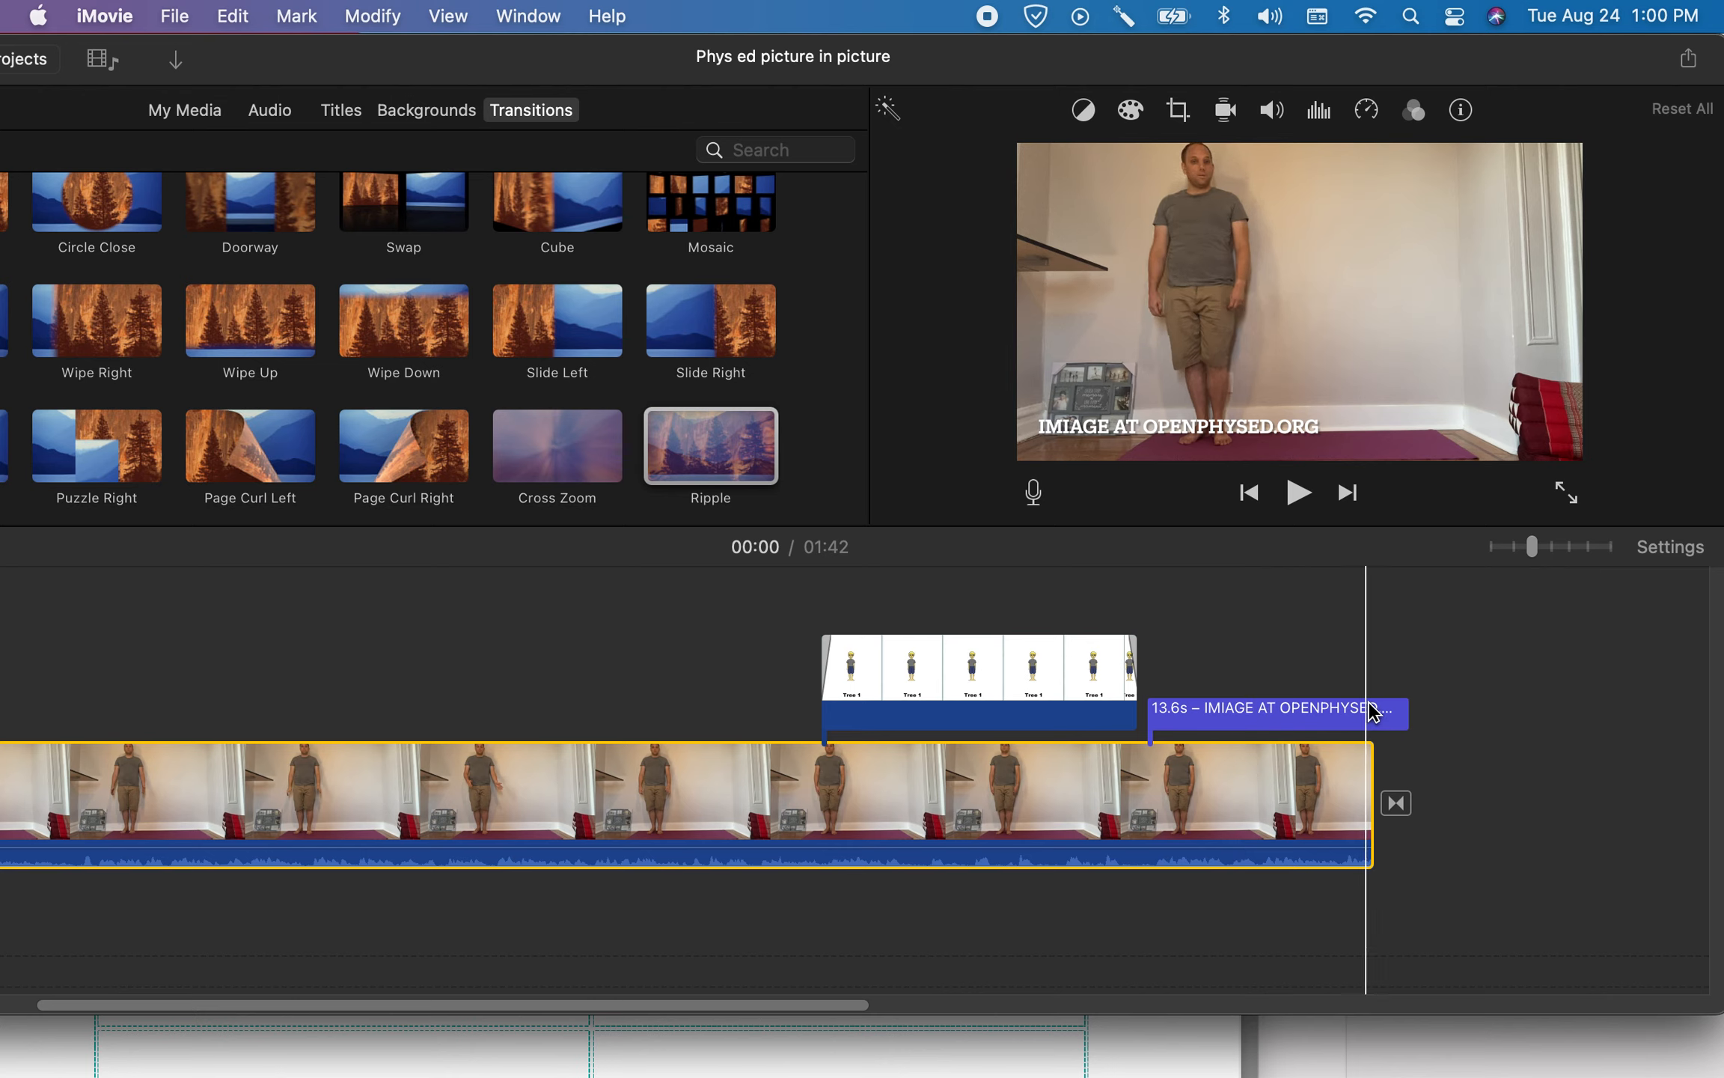
click(963, 687)
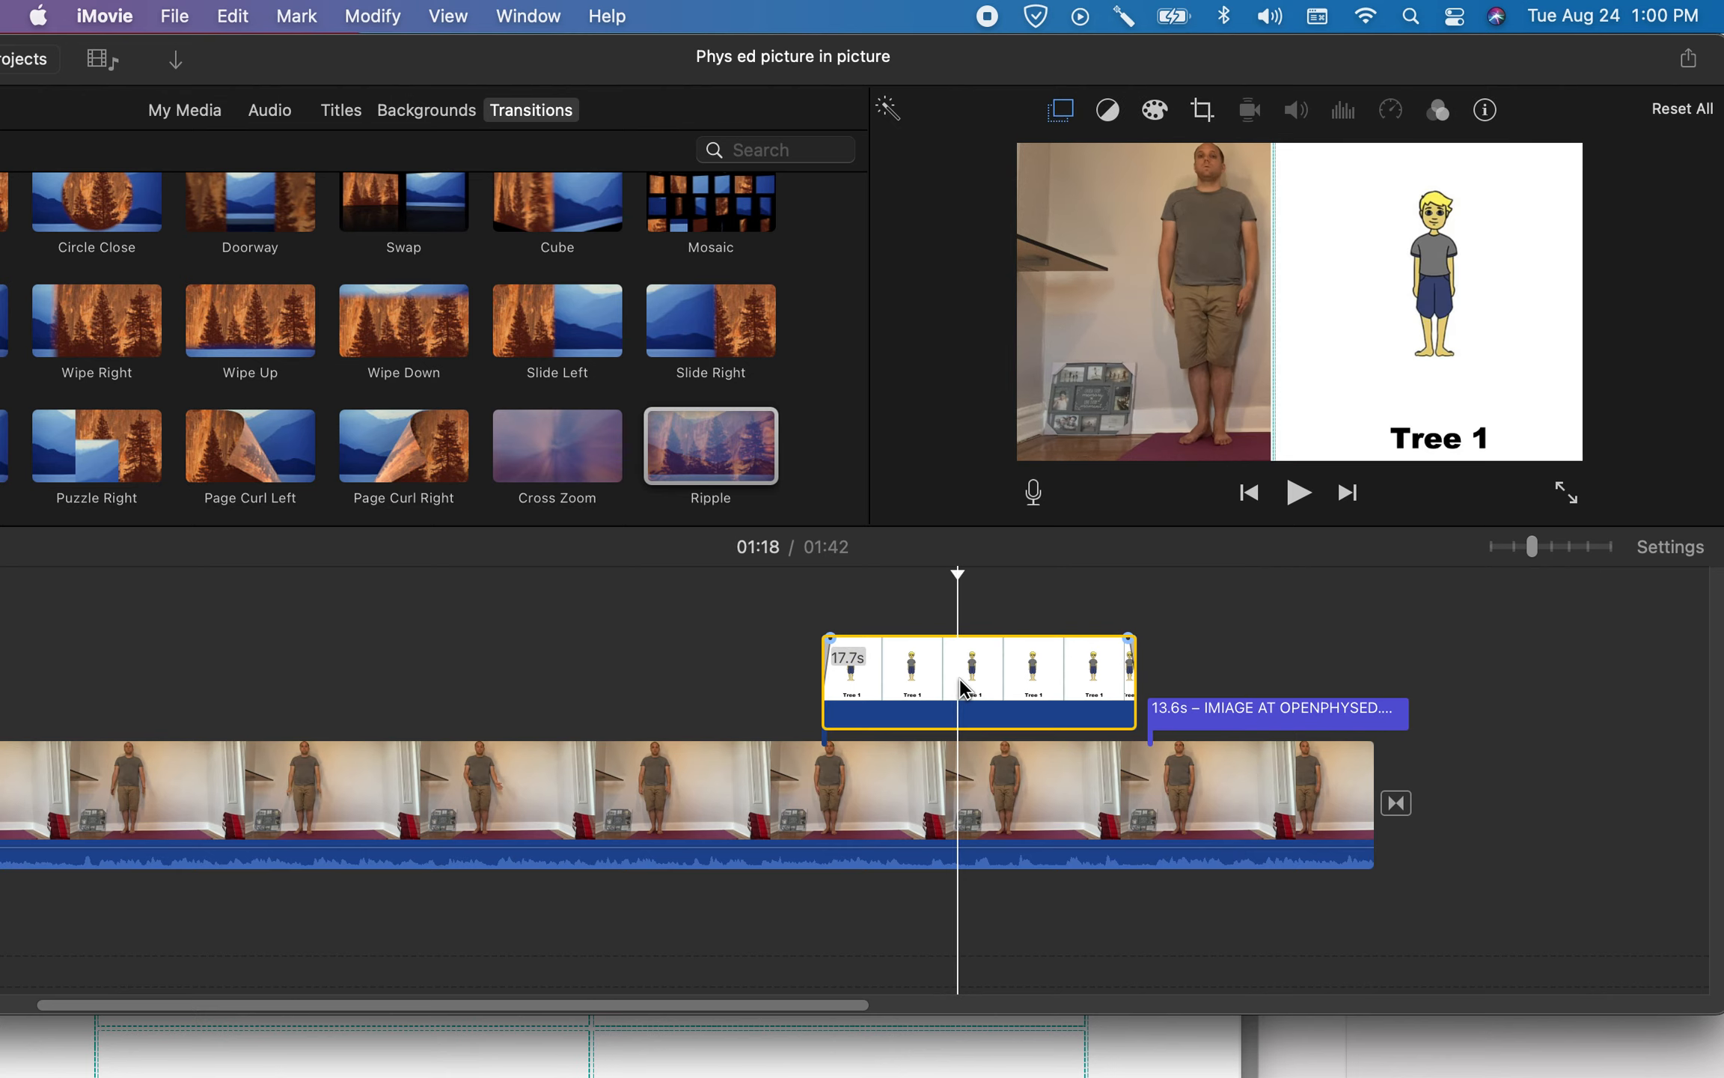
click(1308, 351)
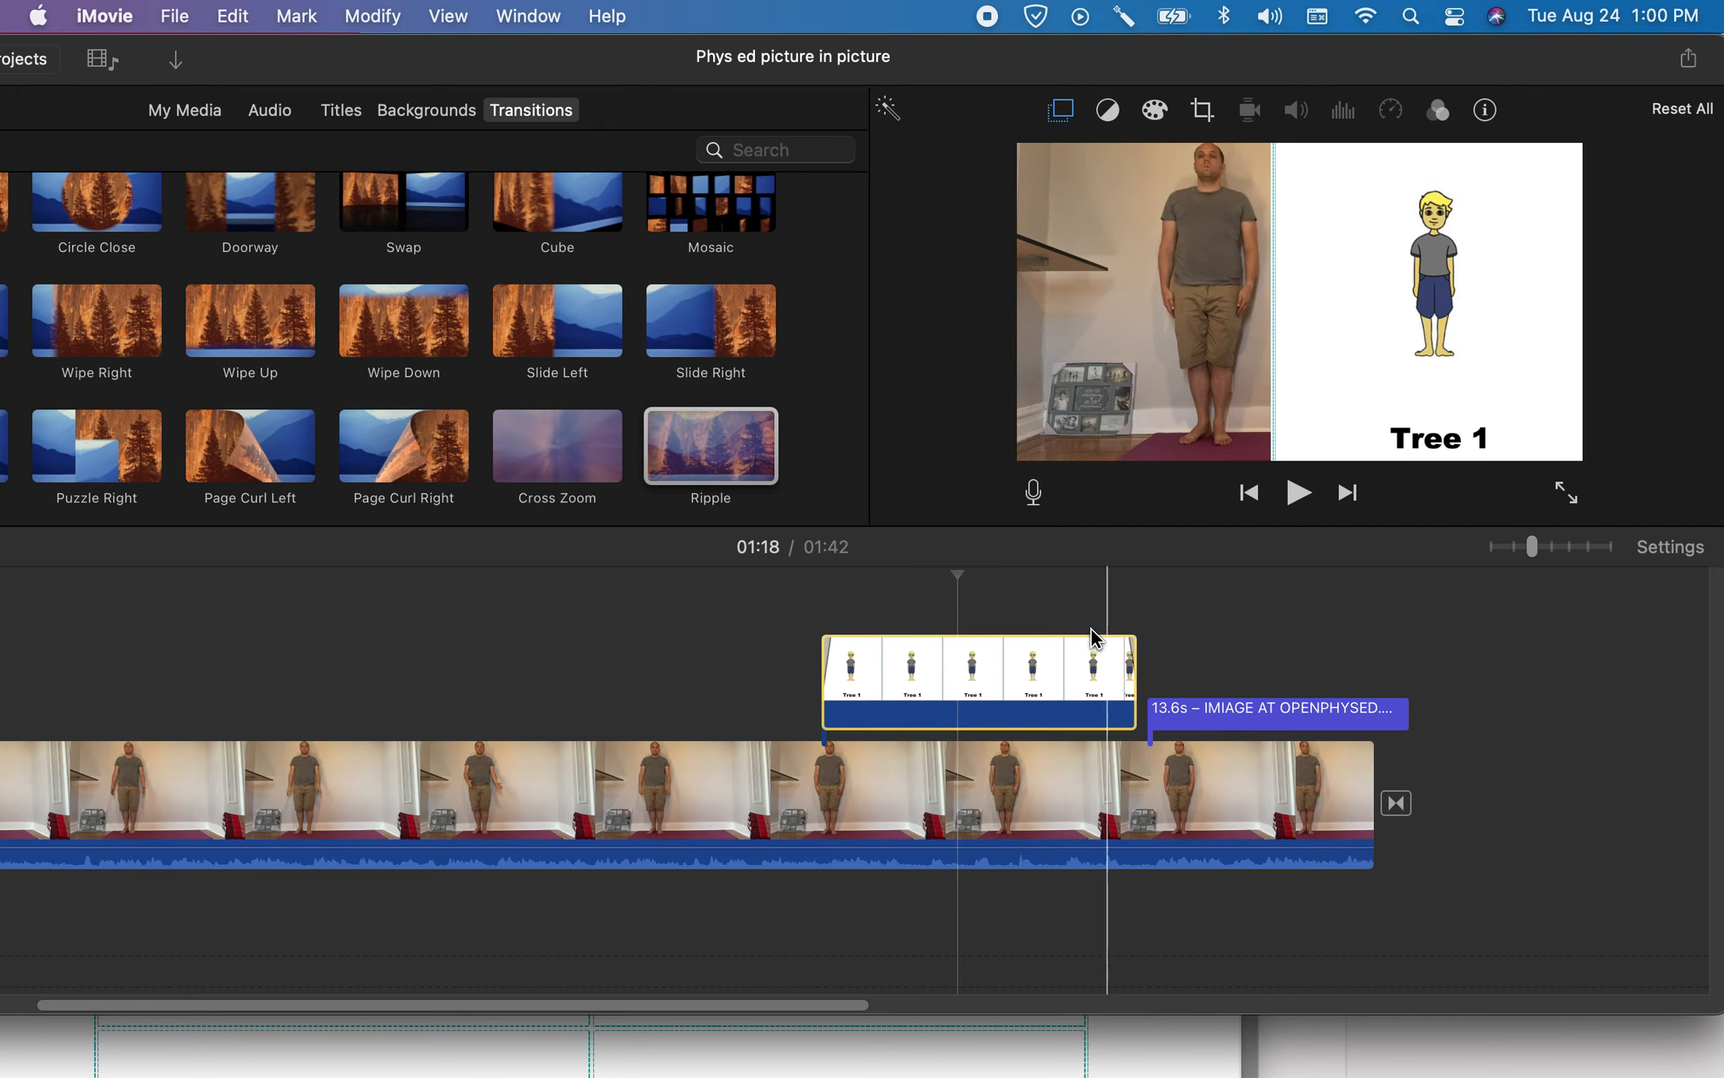
click(1039, 661)
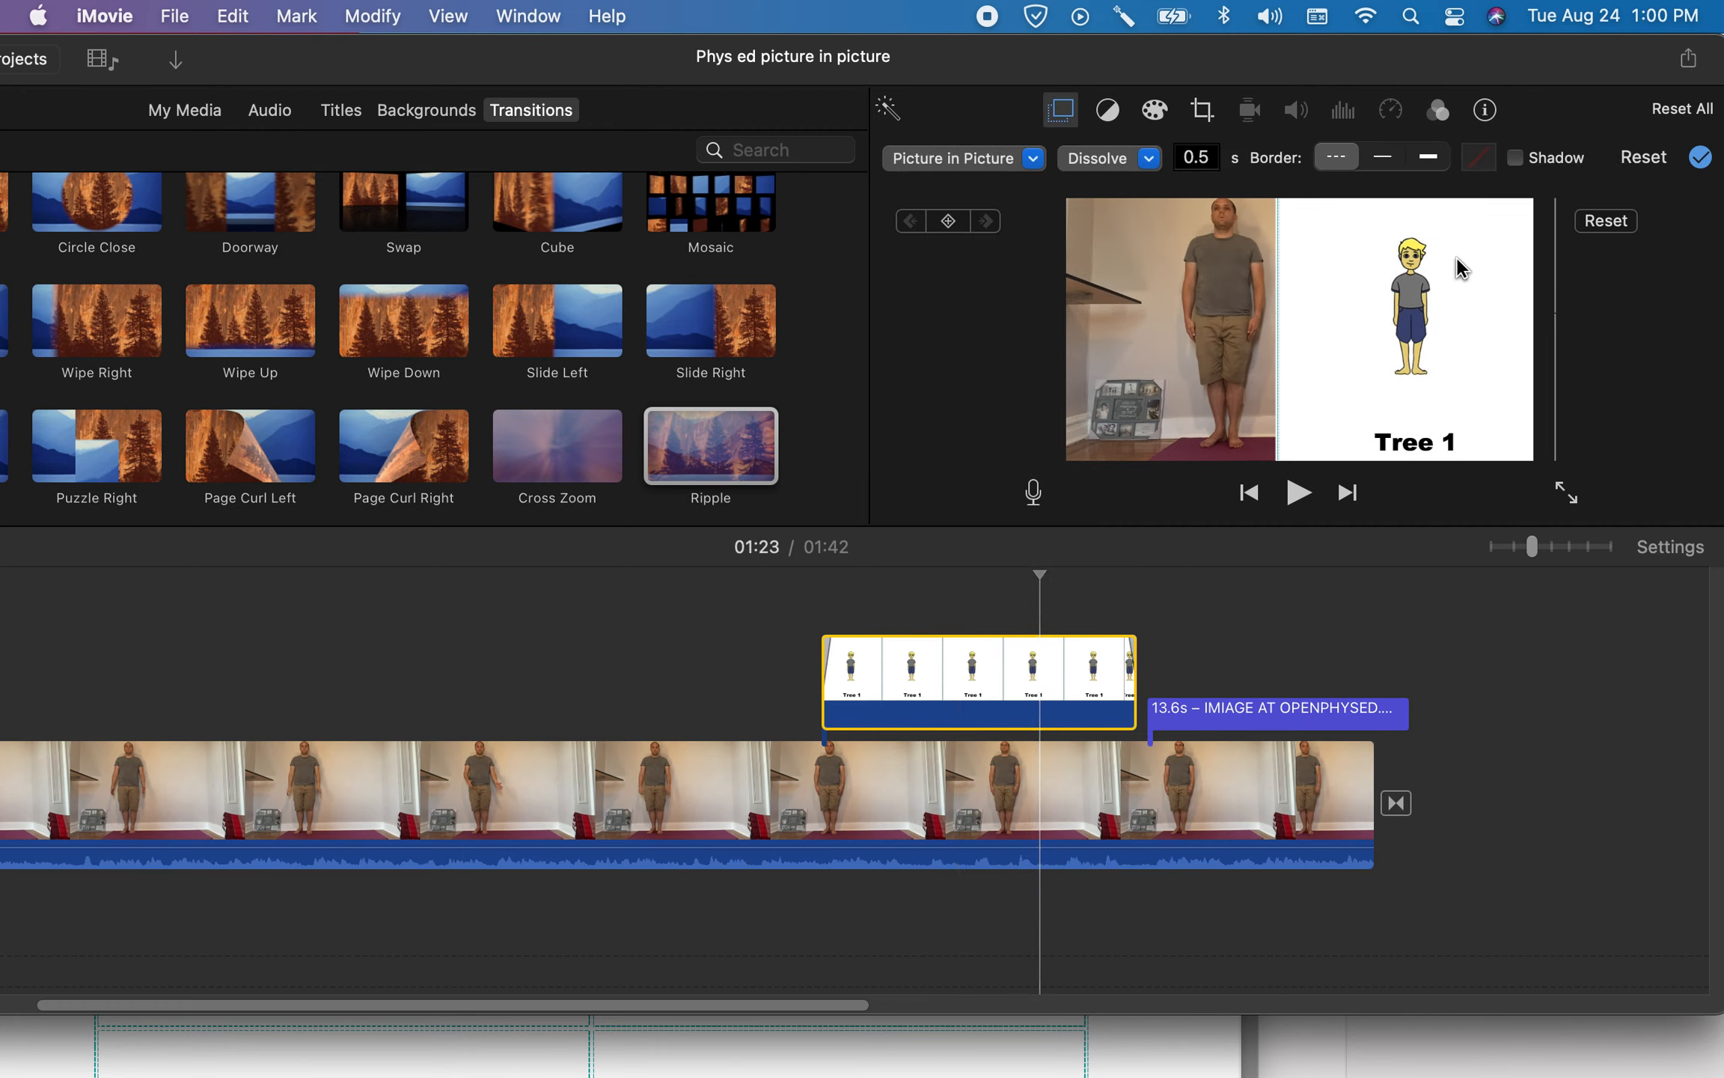
drag(1498, 340, 1370, 308)
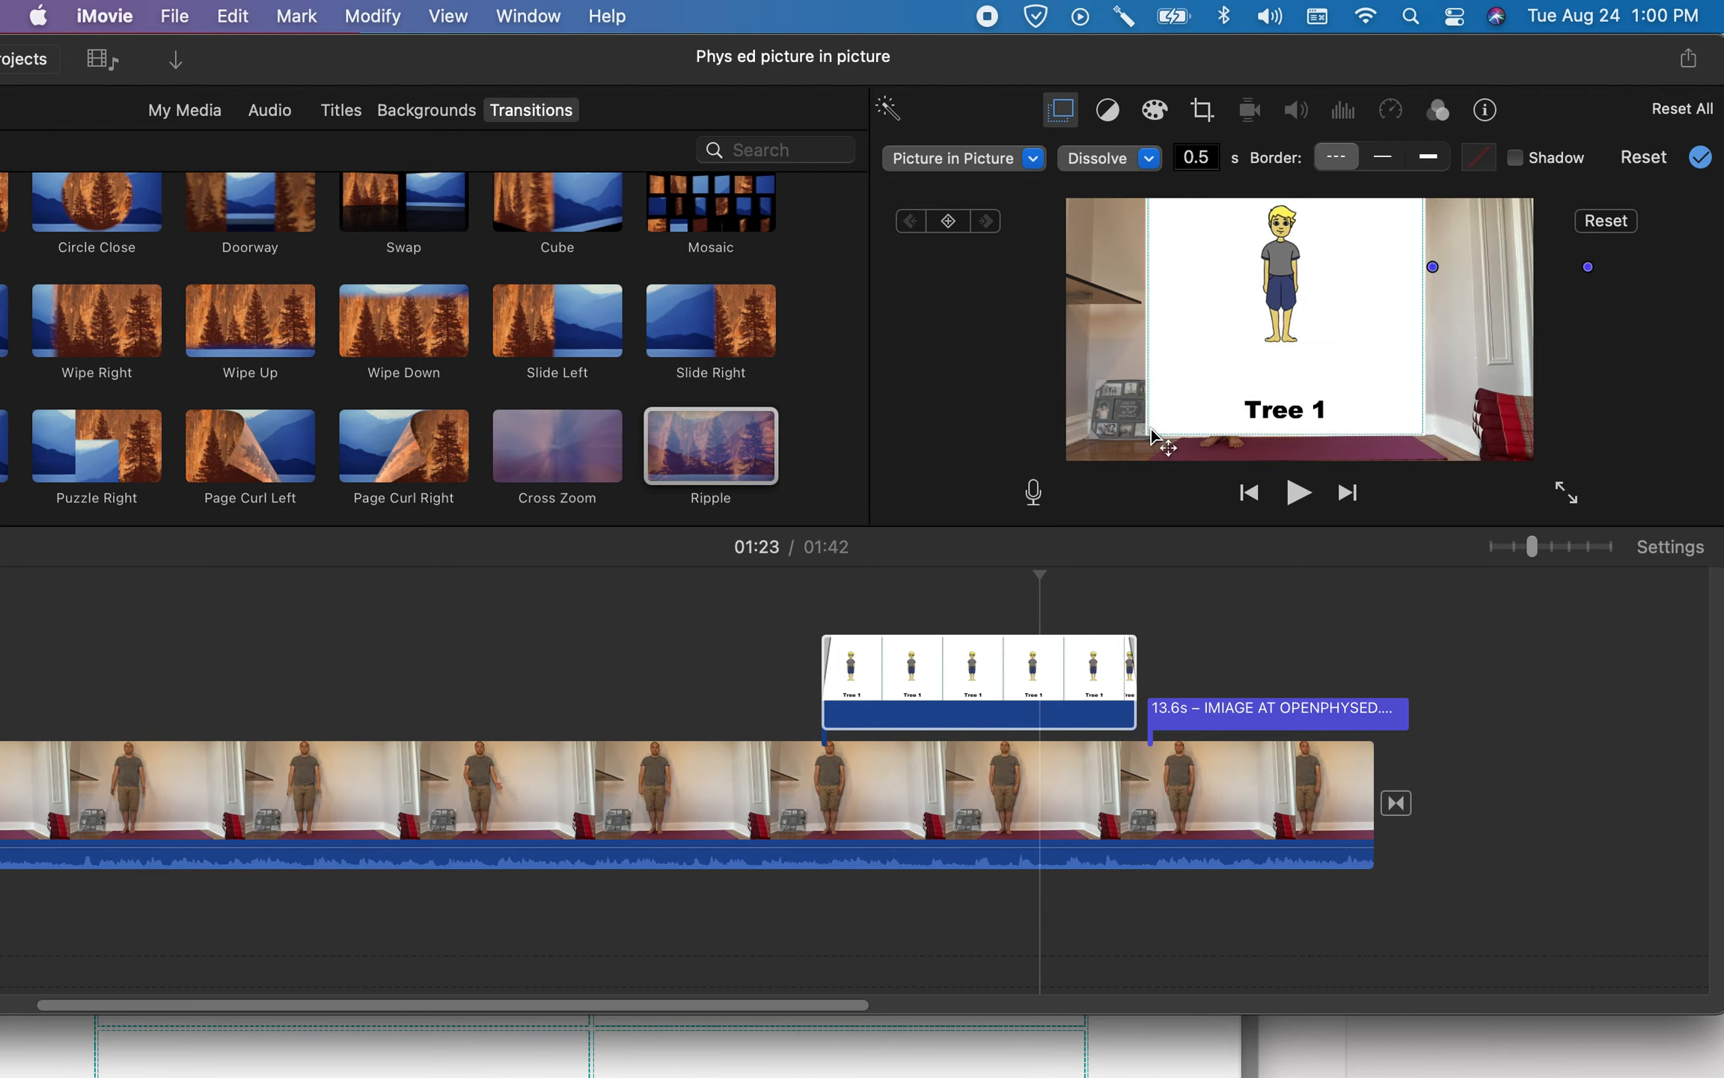
drag(1152, 436, 1206, 419)
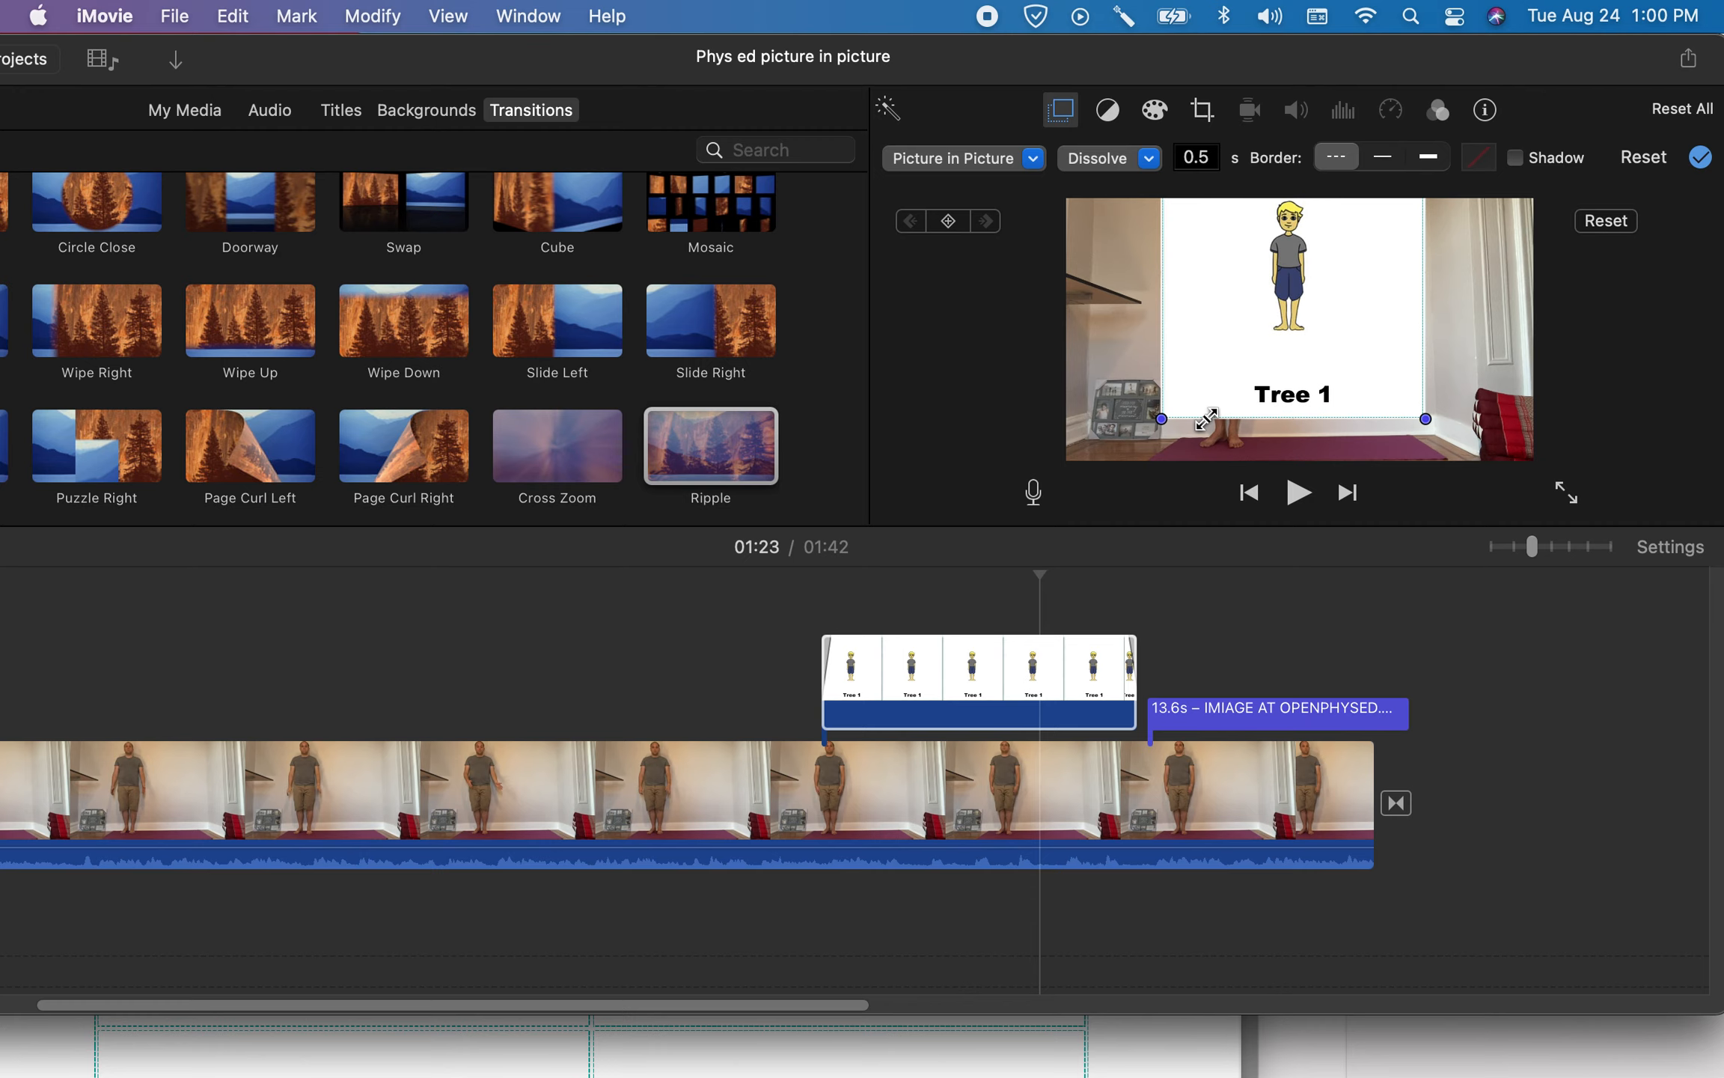
key(super+z)
key(super+z)
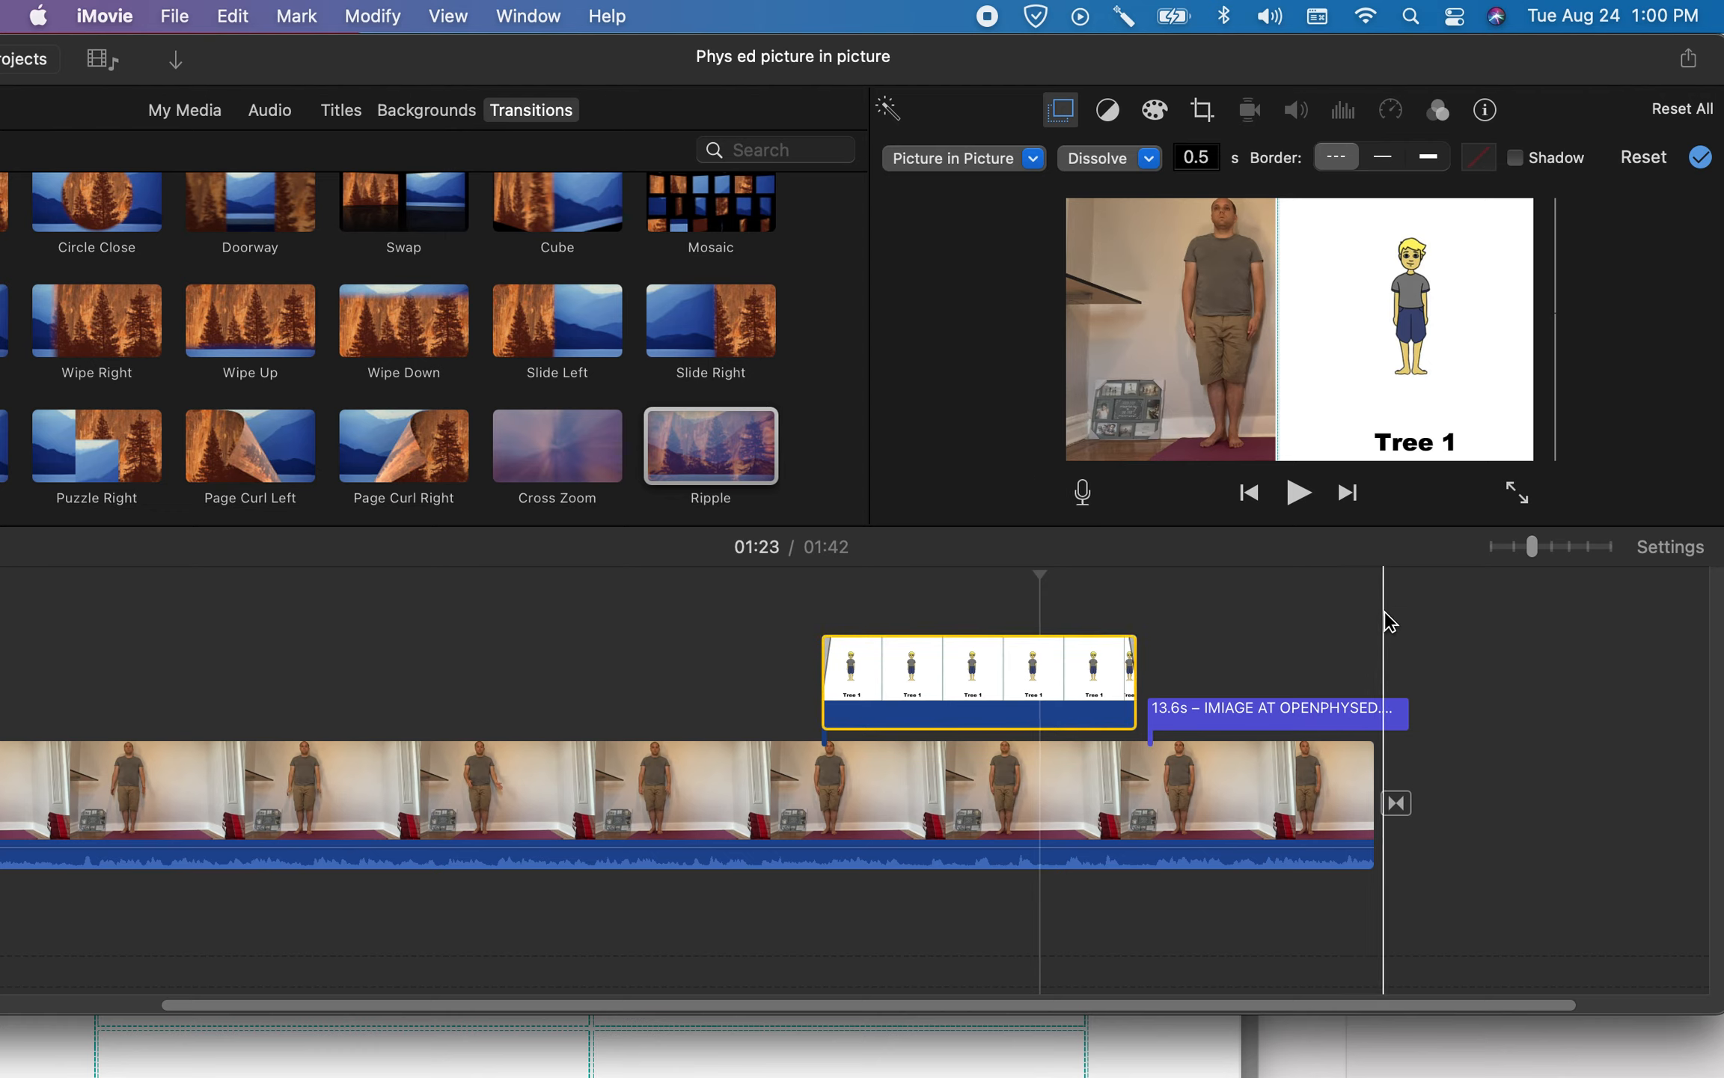
click(1692, 62)
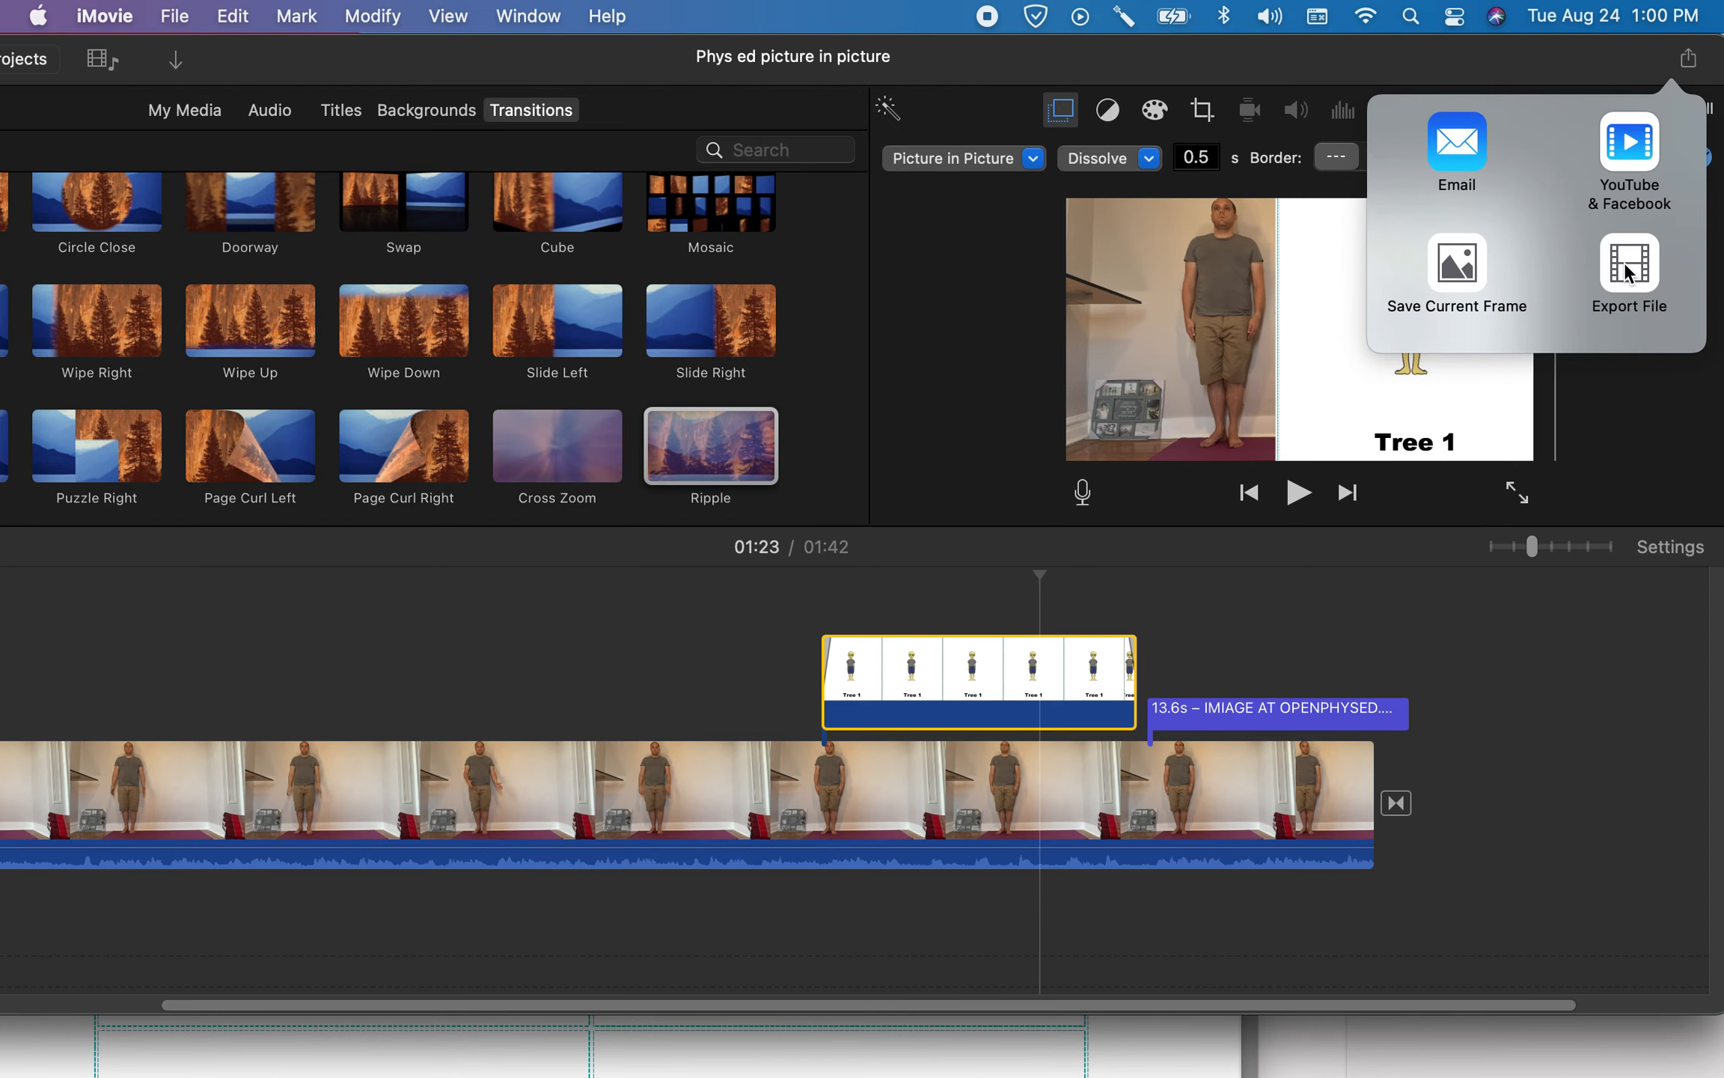
click(1628, 266)
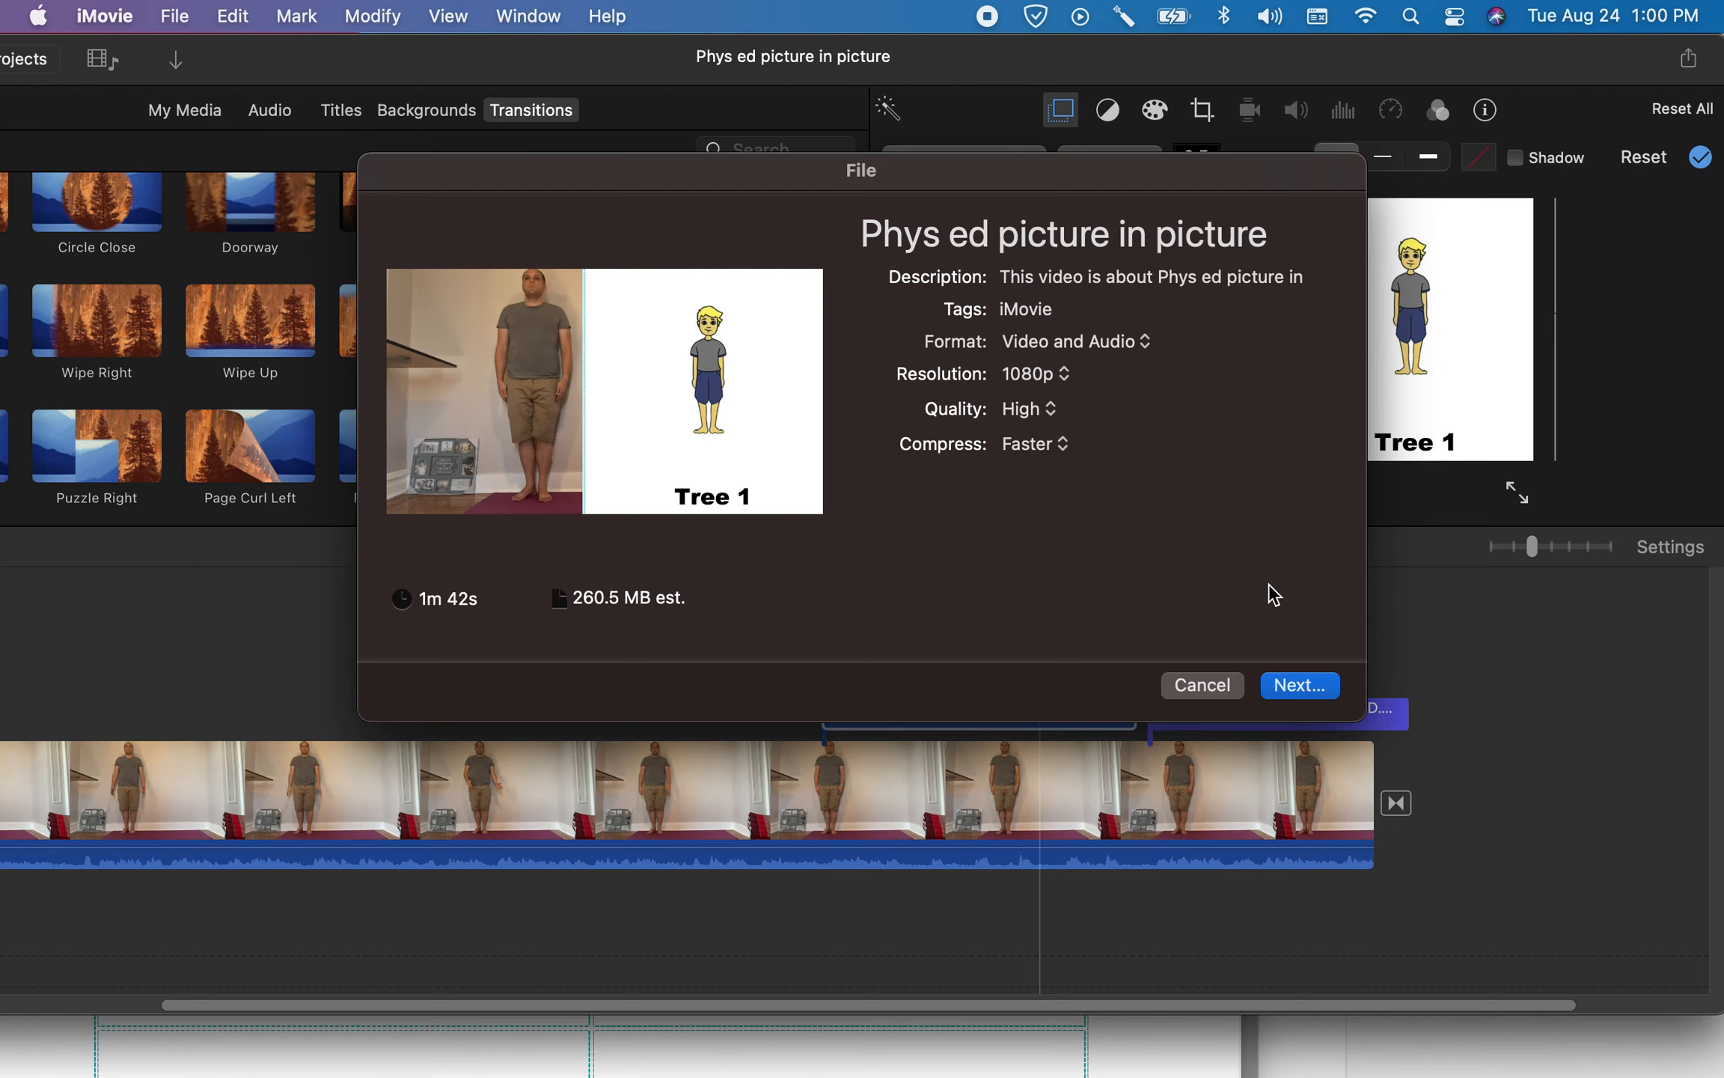
click(1190, 695)
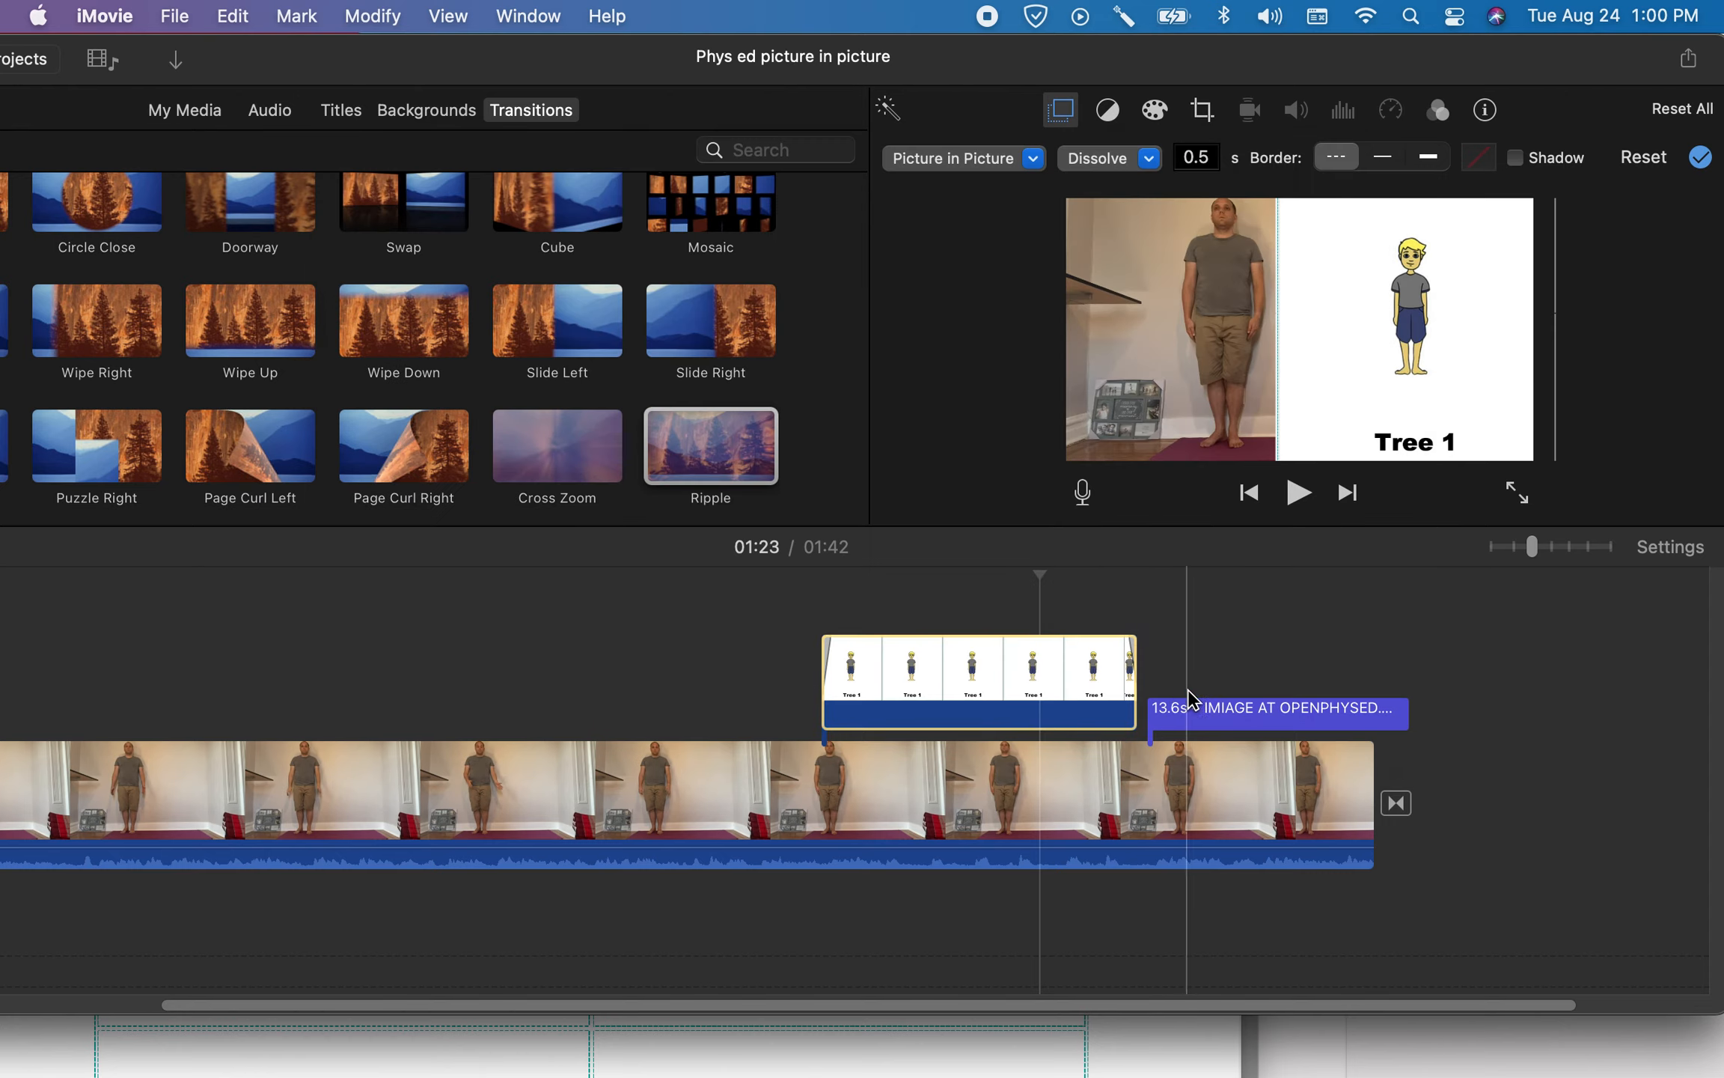
- Export the project as a 1080p video and audio file with High quality and Faster compression, saved to the Desktop as Phys ed picture in picture
click(943, 774)
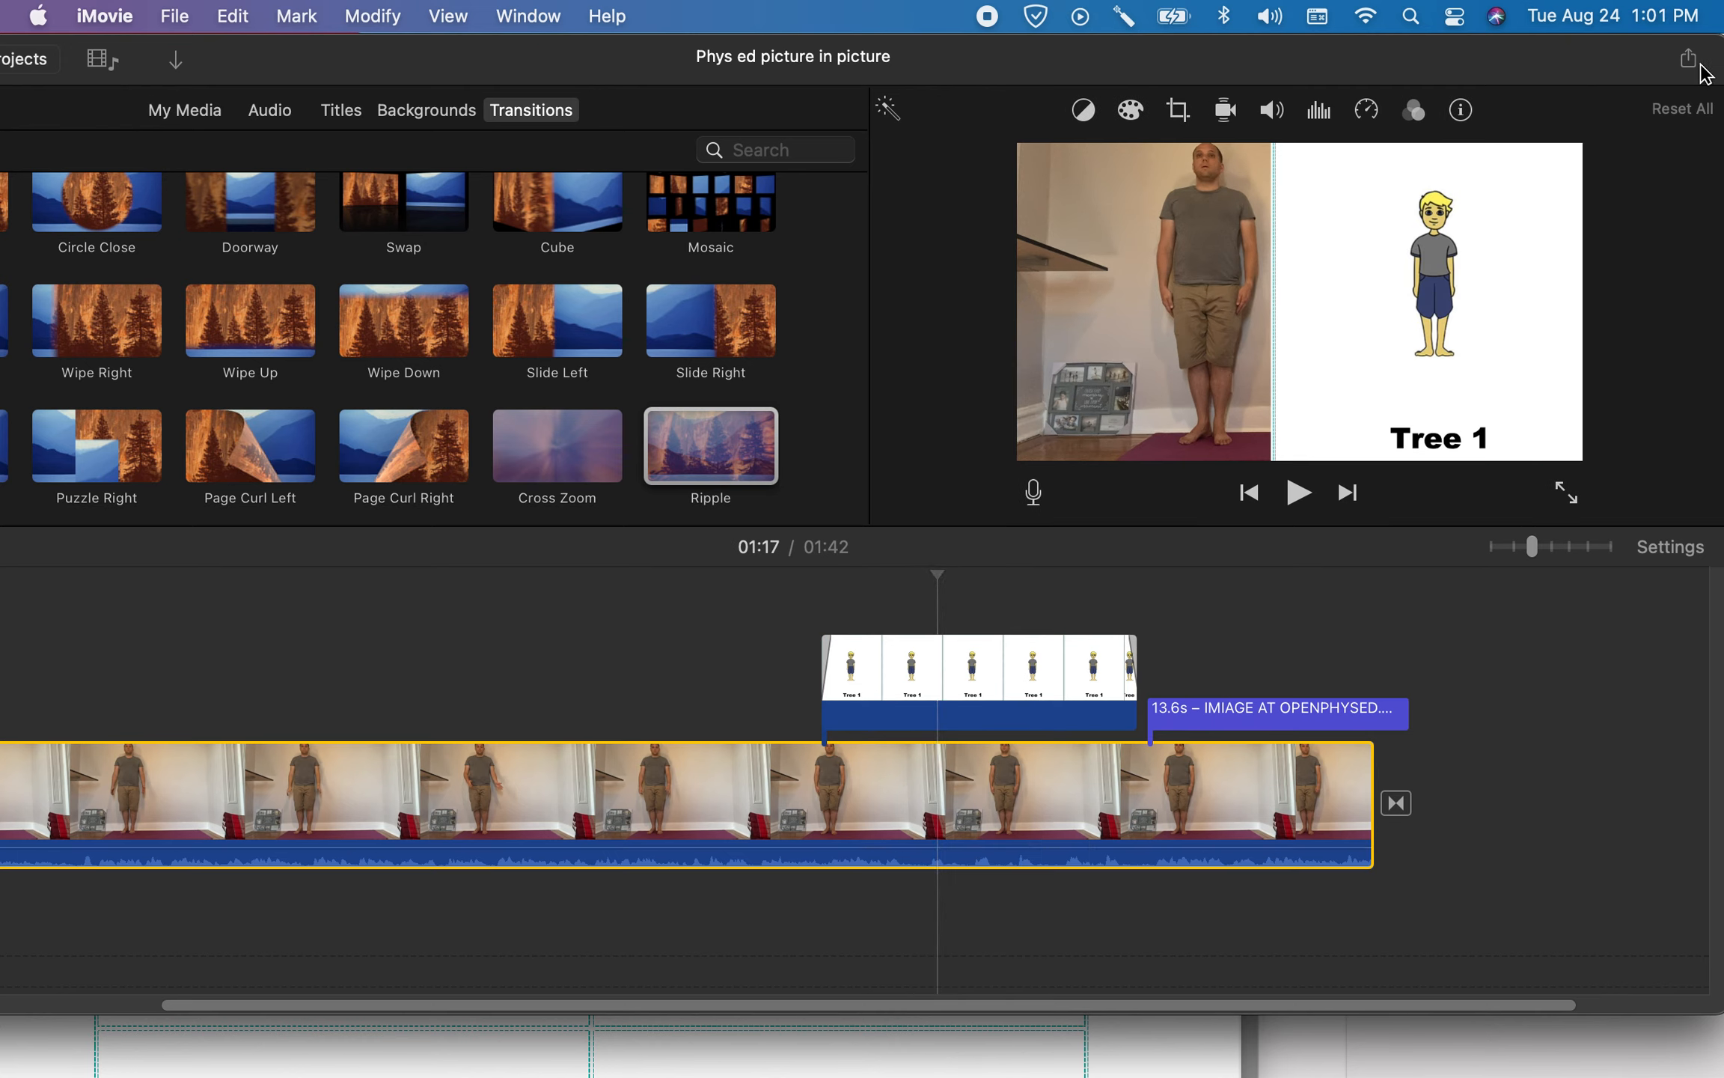
click(1688, 58)
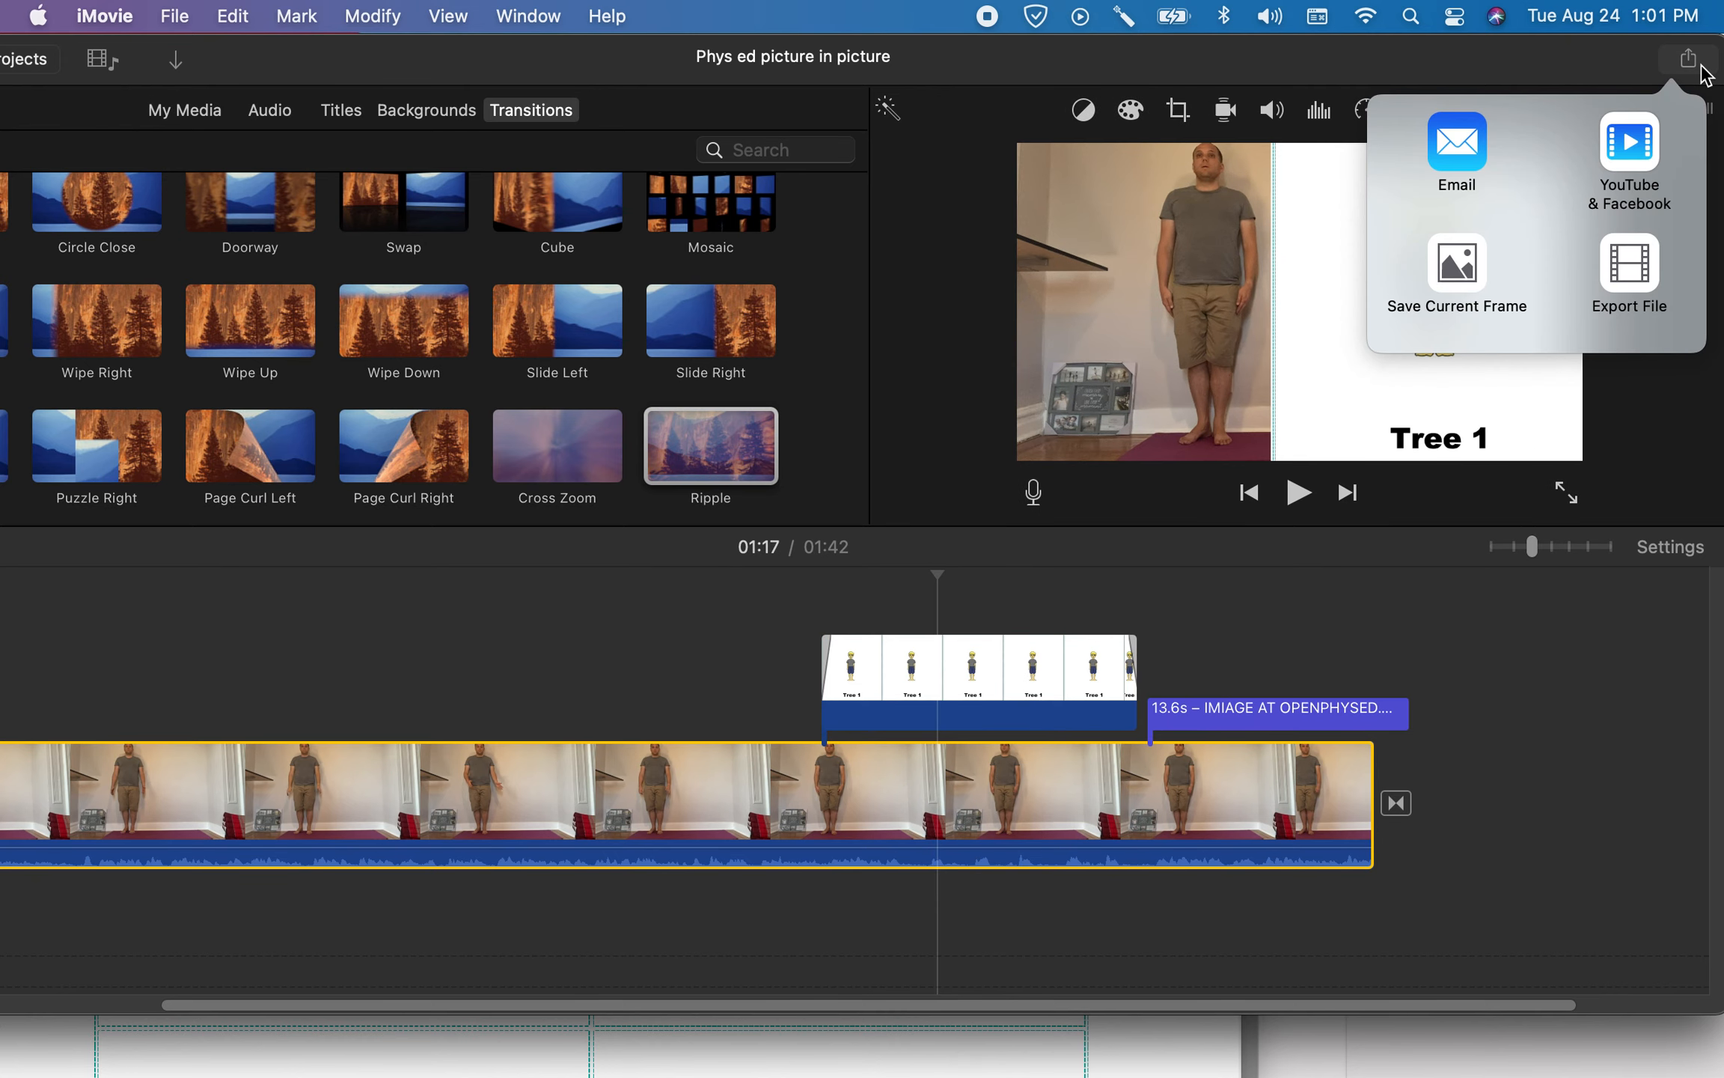
click(1622, 277)
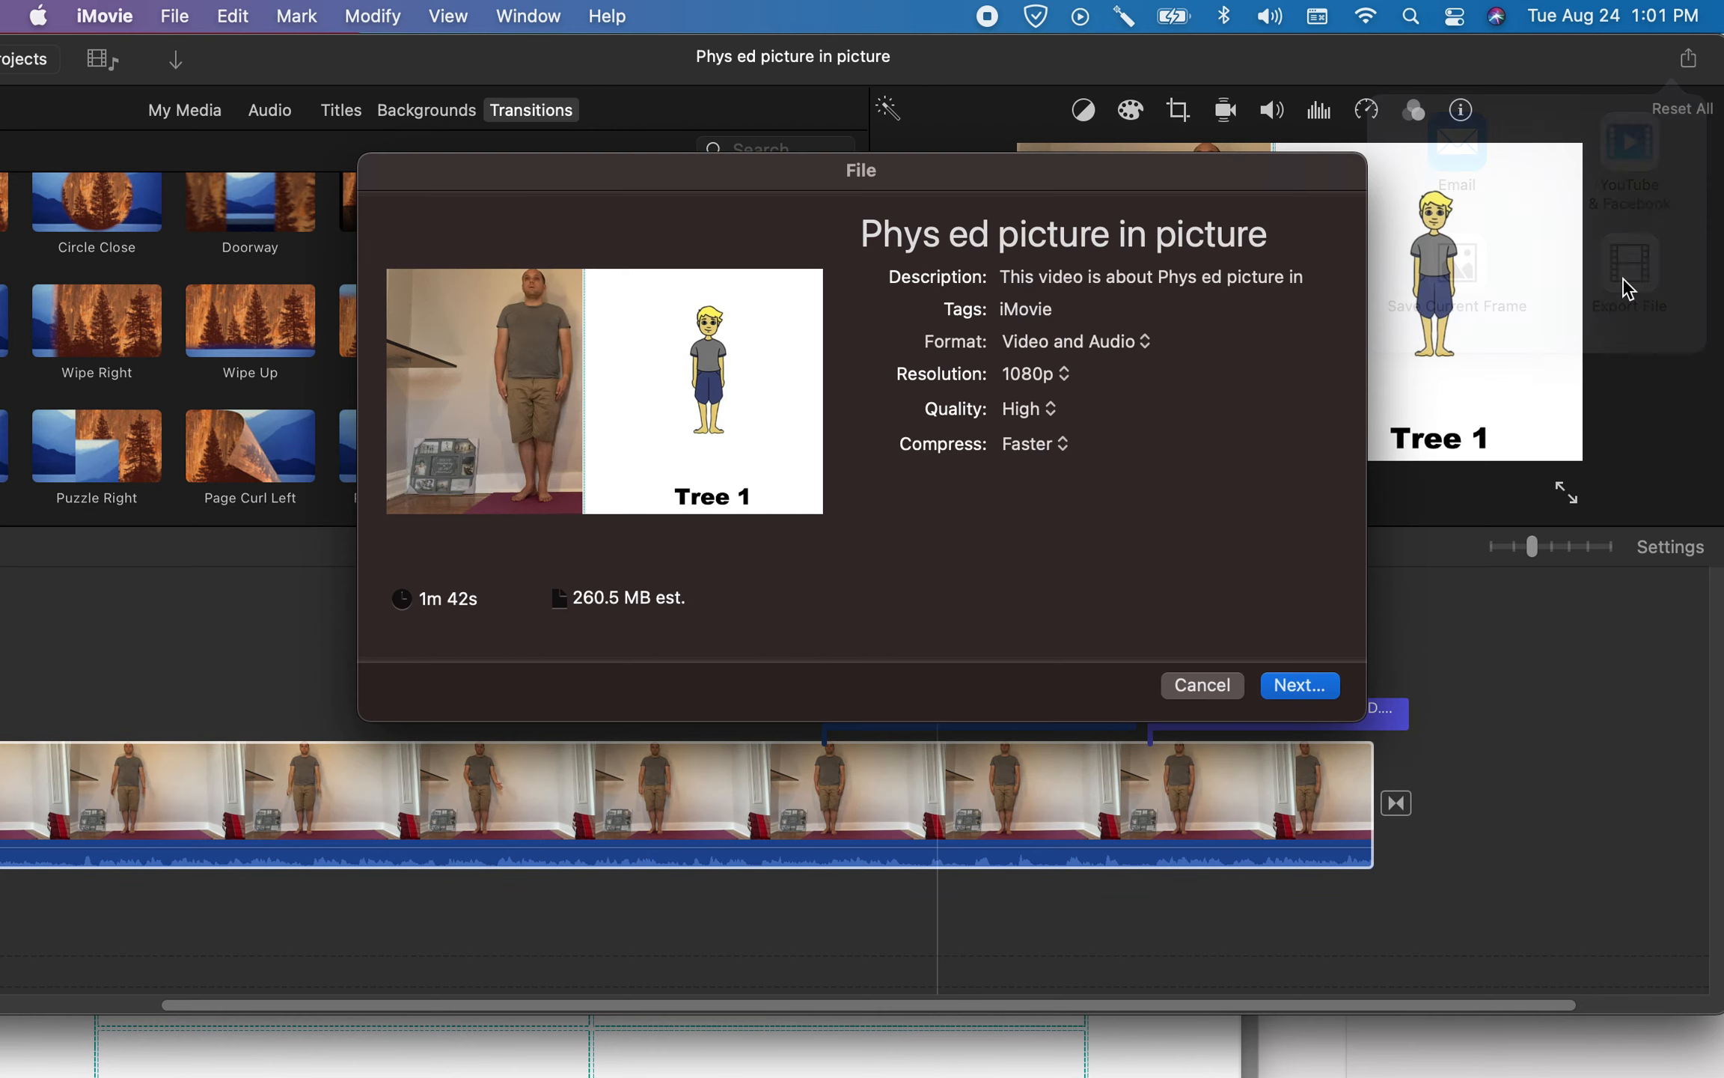
click(1051, 448)
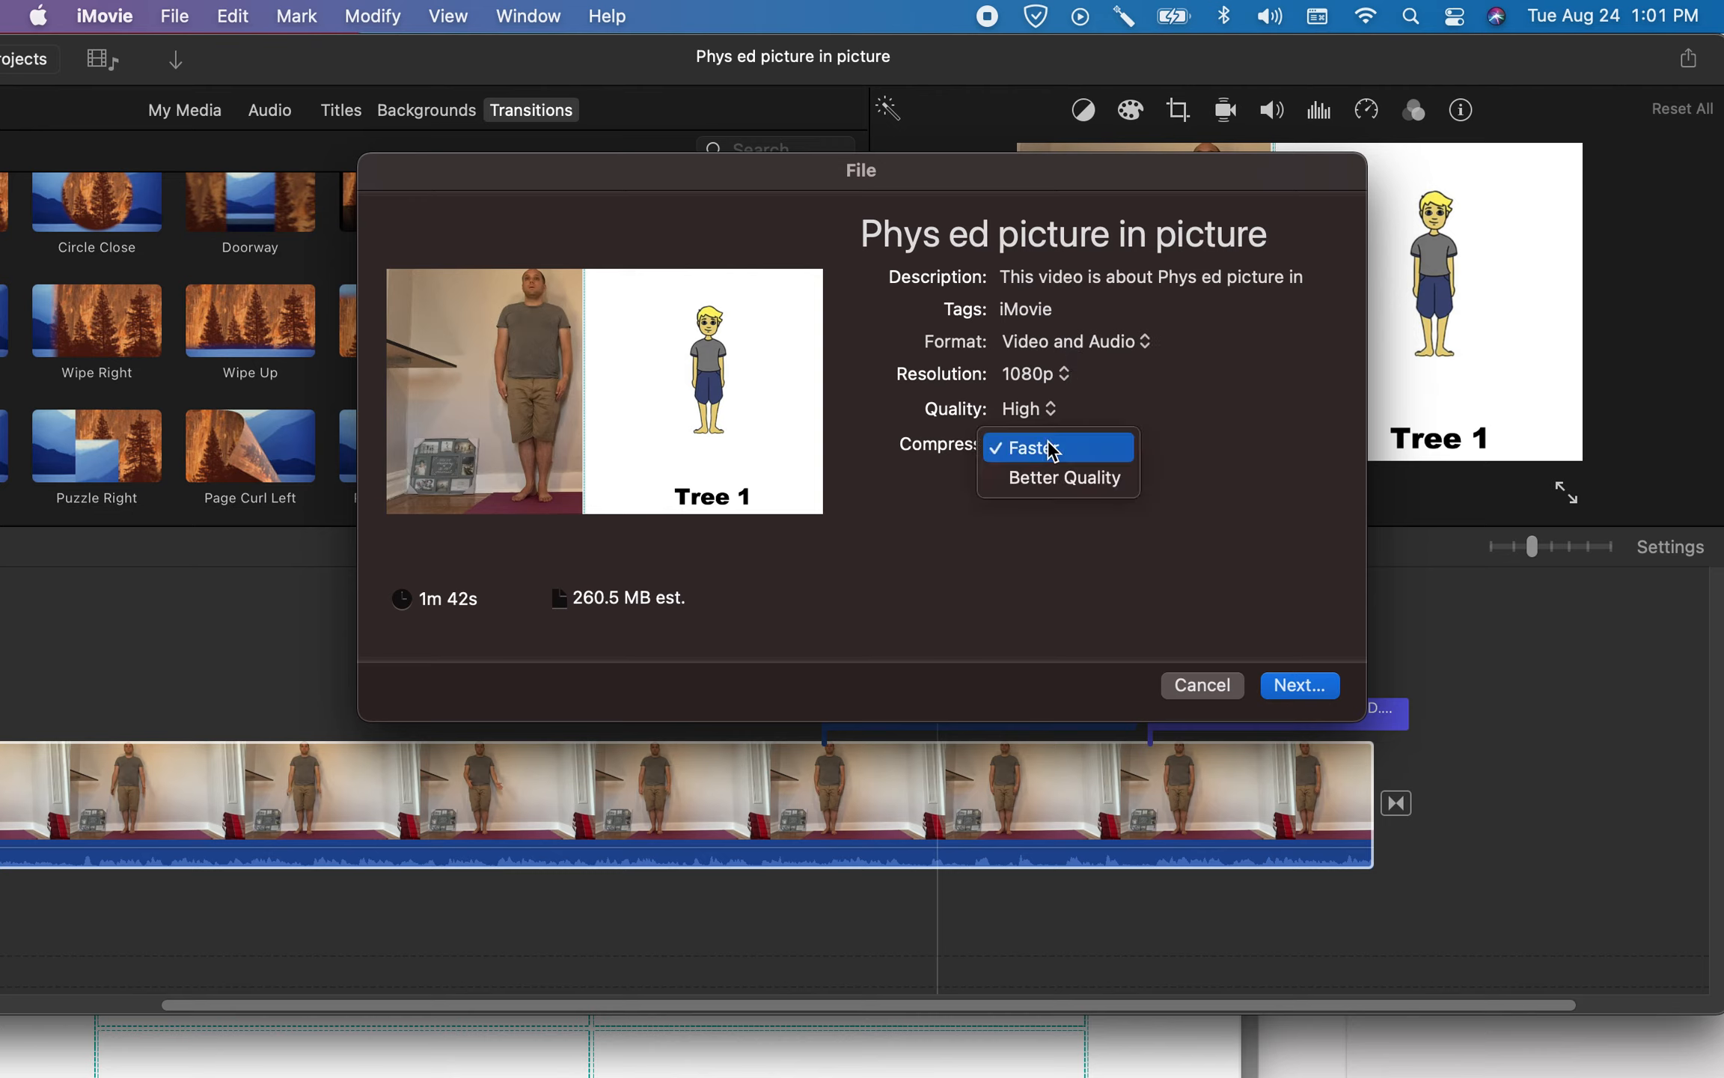
click(1274, 404)
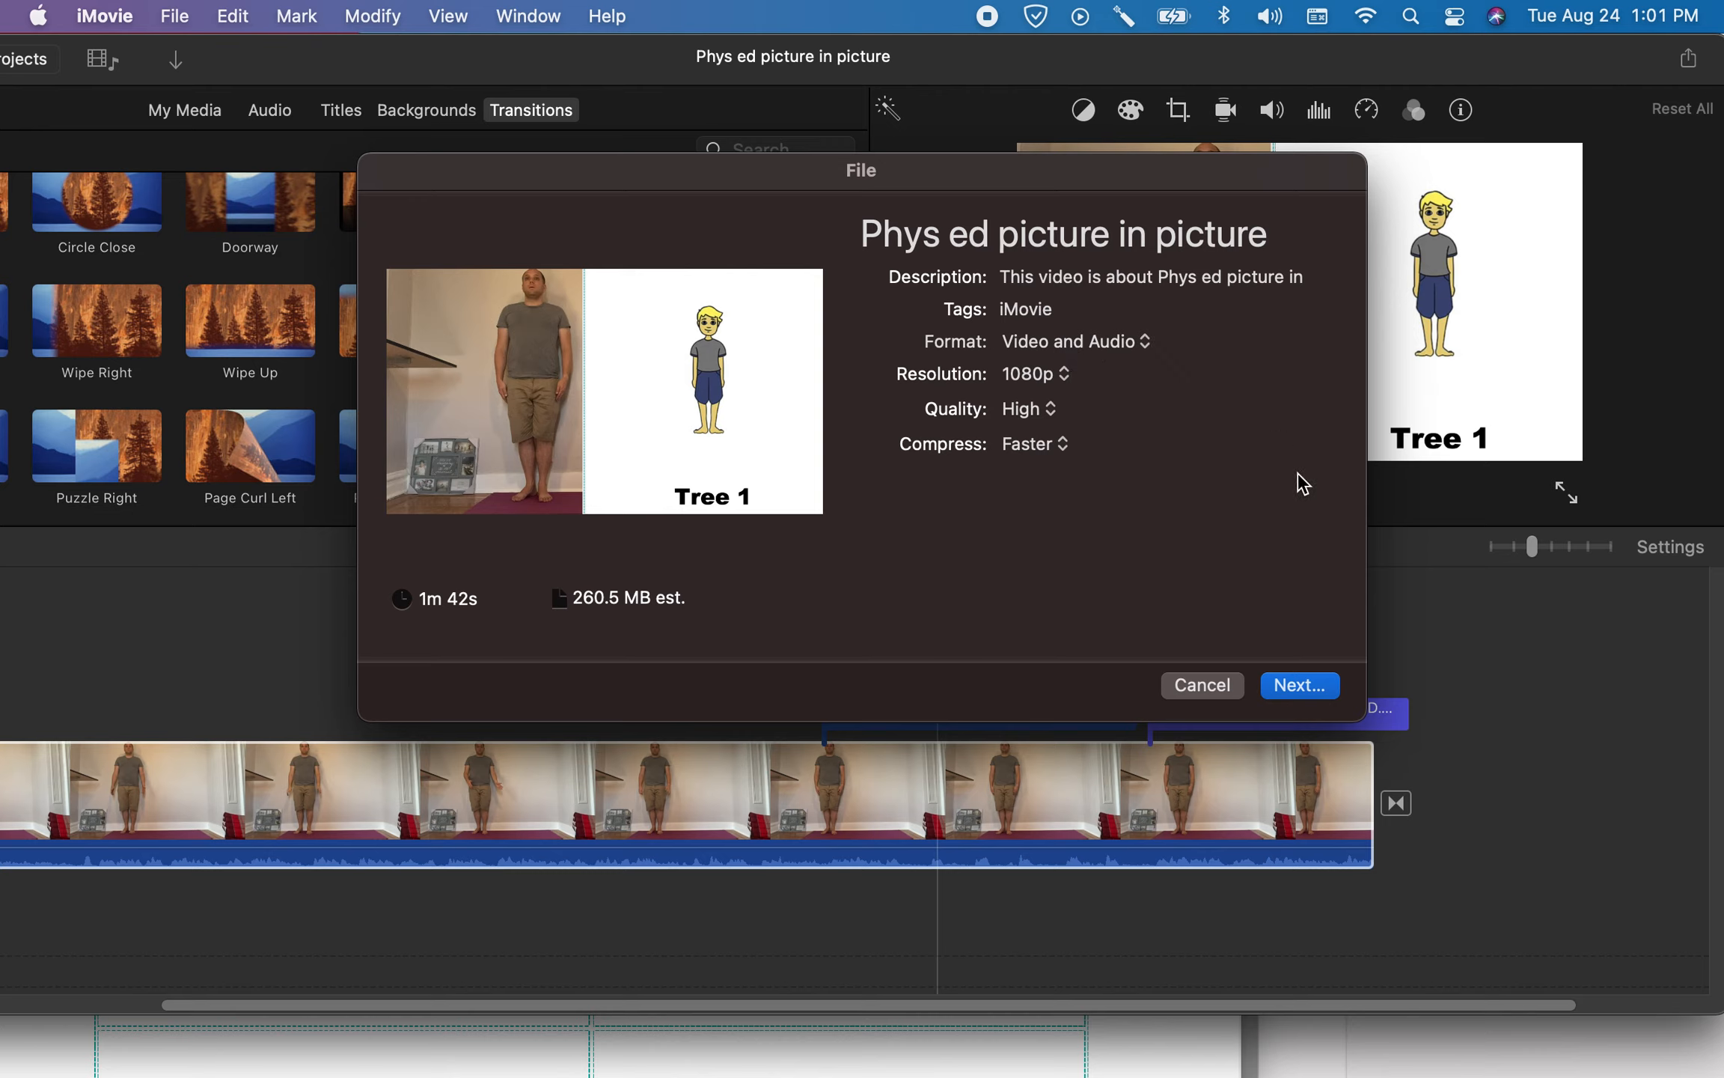
click(1310, 687)
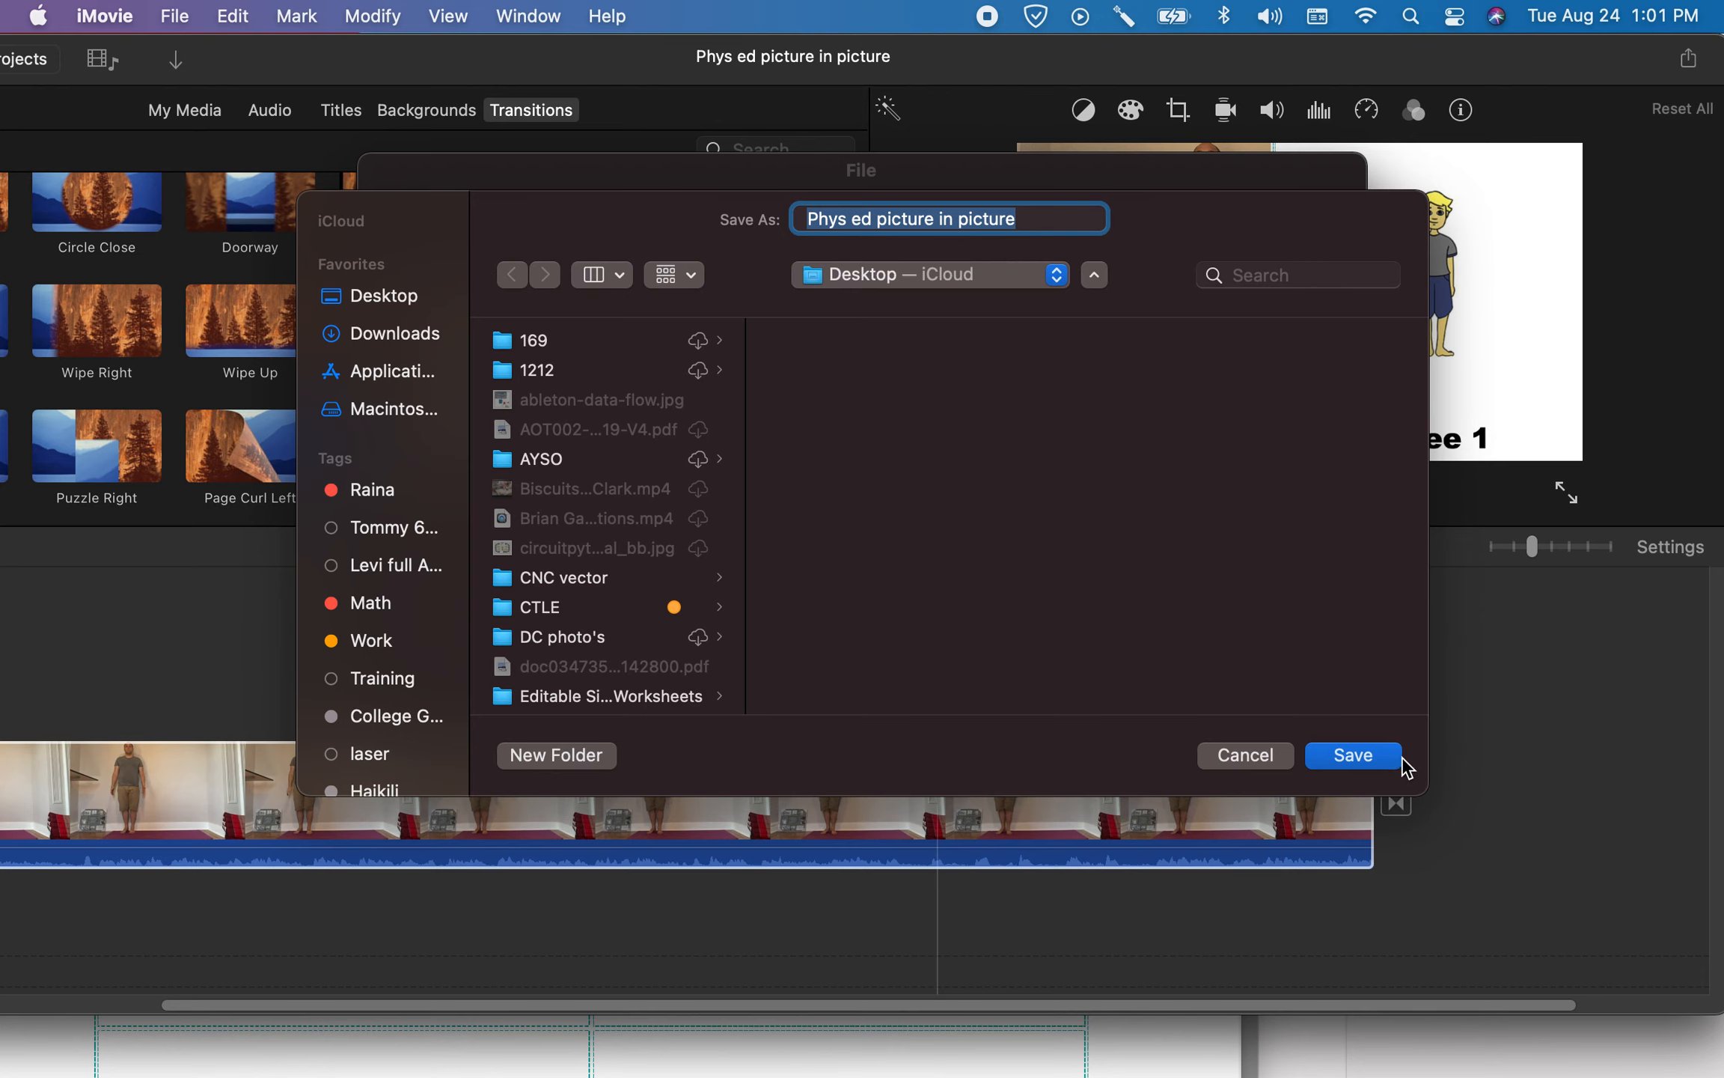
click(1354, 755)
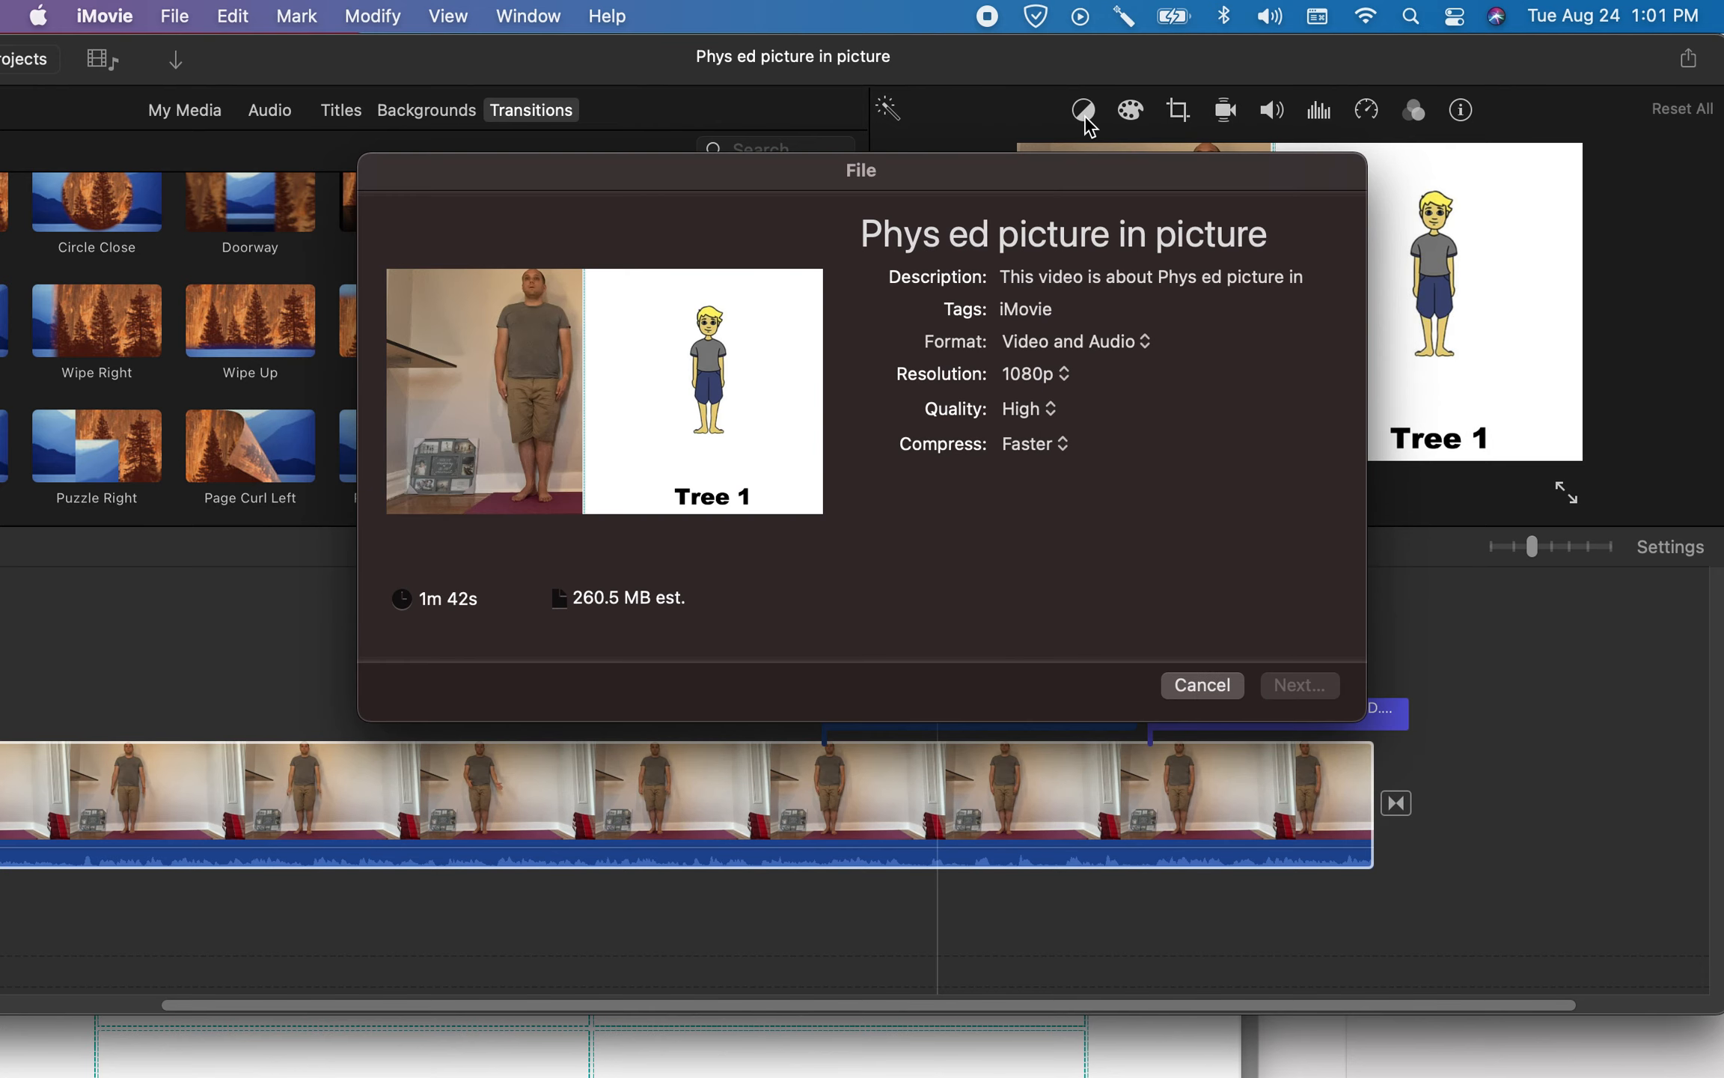